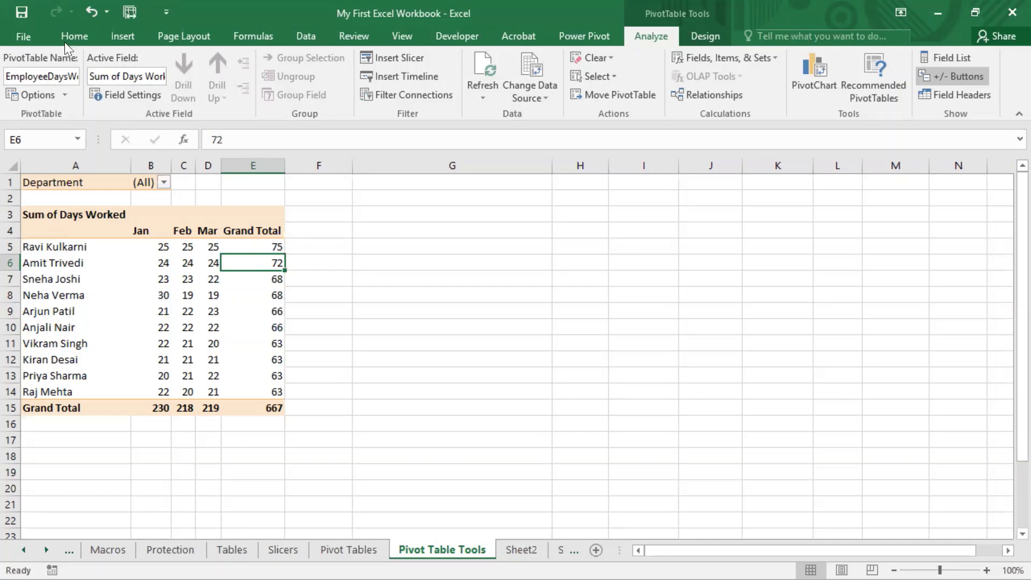
Step: Select a cell outside and a cell inside the pivot table, and look through the PivotTable Analyze and Design tools
left_click(62, 34)
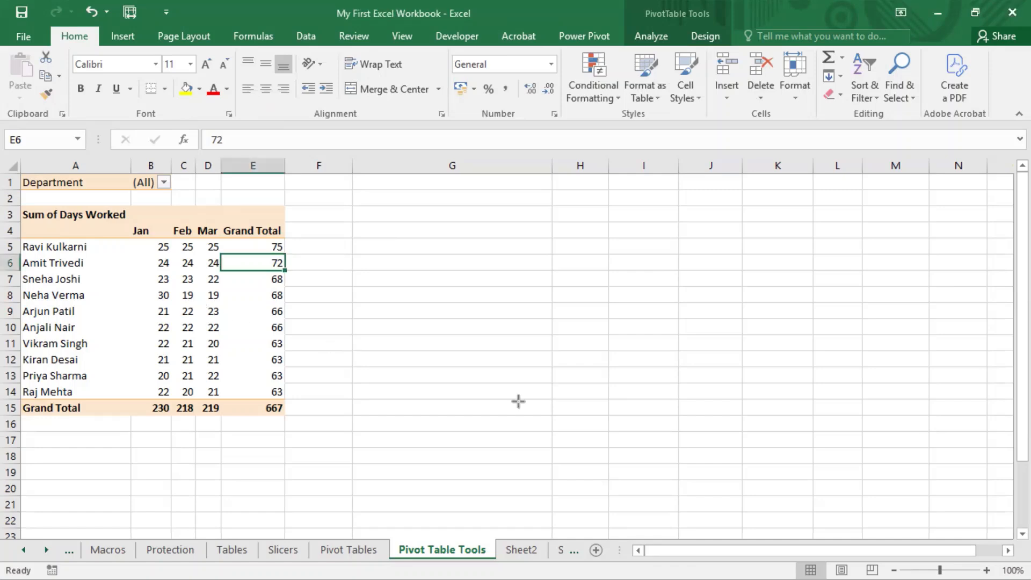
left_click(204, 291)
left_click(368, 277)
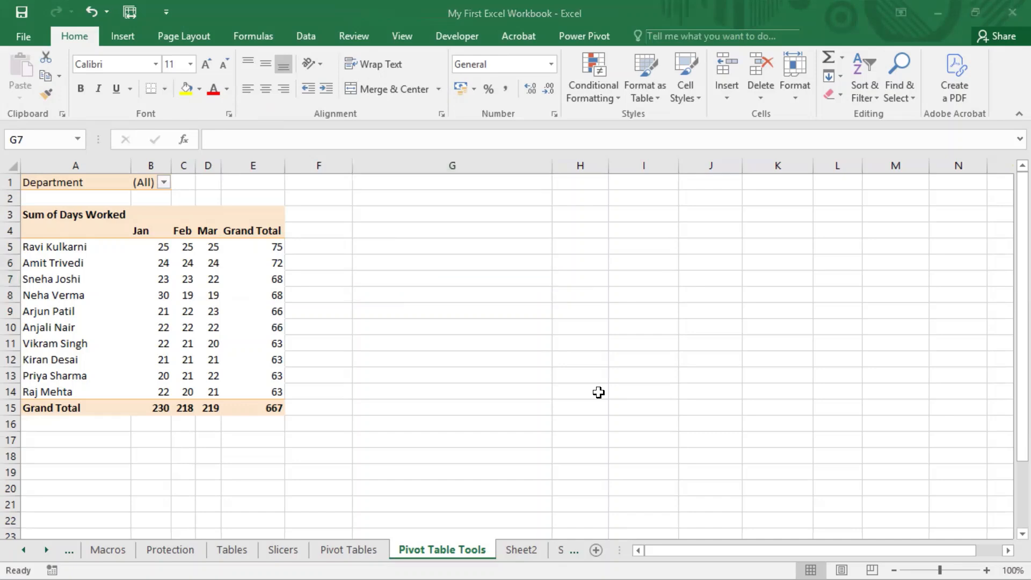
left_click_drag(613, 25, 737, 48)
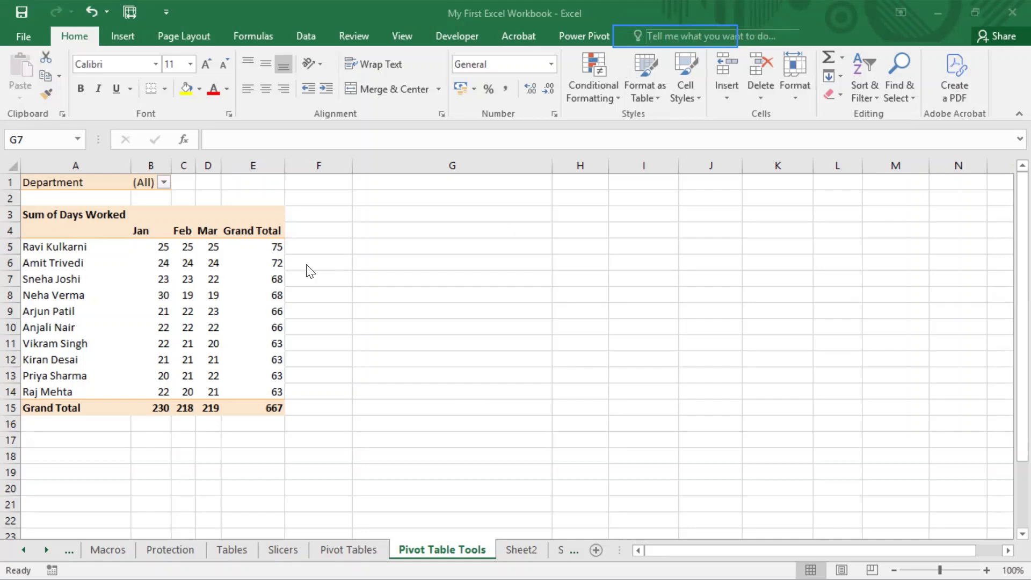
left_click(64, 248)
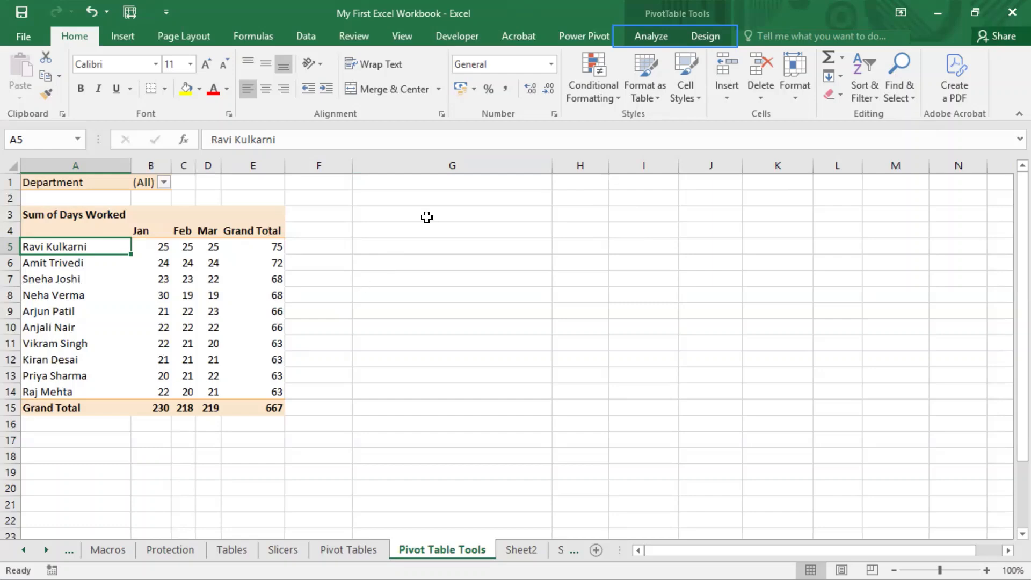
left_click(649, 38)
left_click(693, 40)
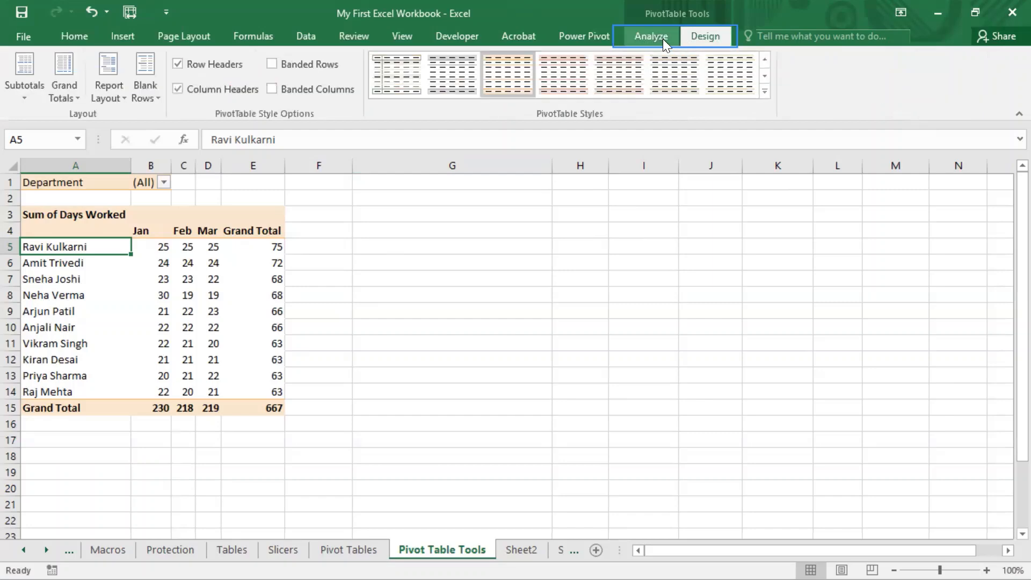
left_click(649, 36)
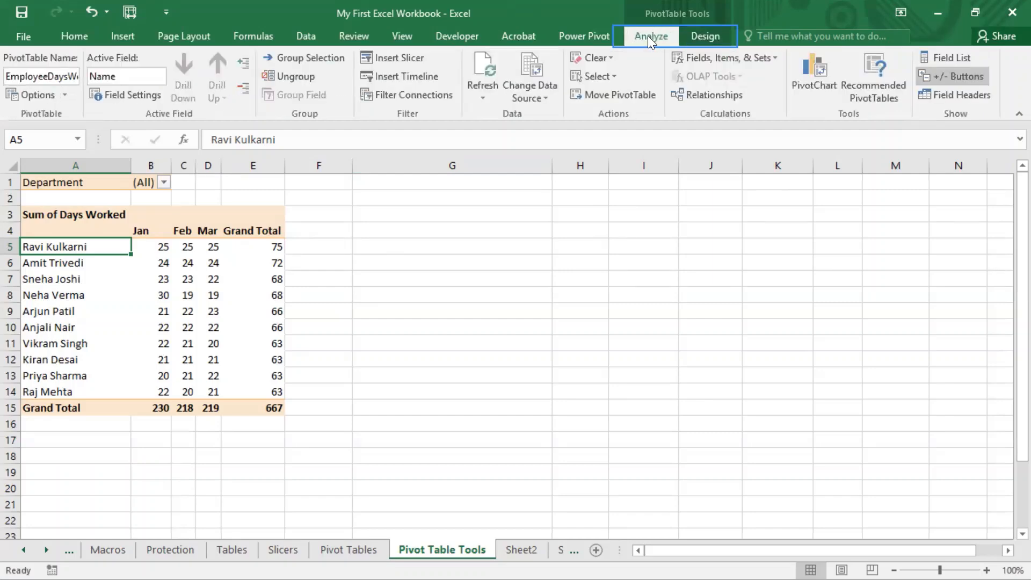
left_click(696, 36)
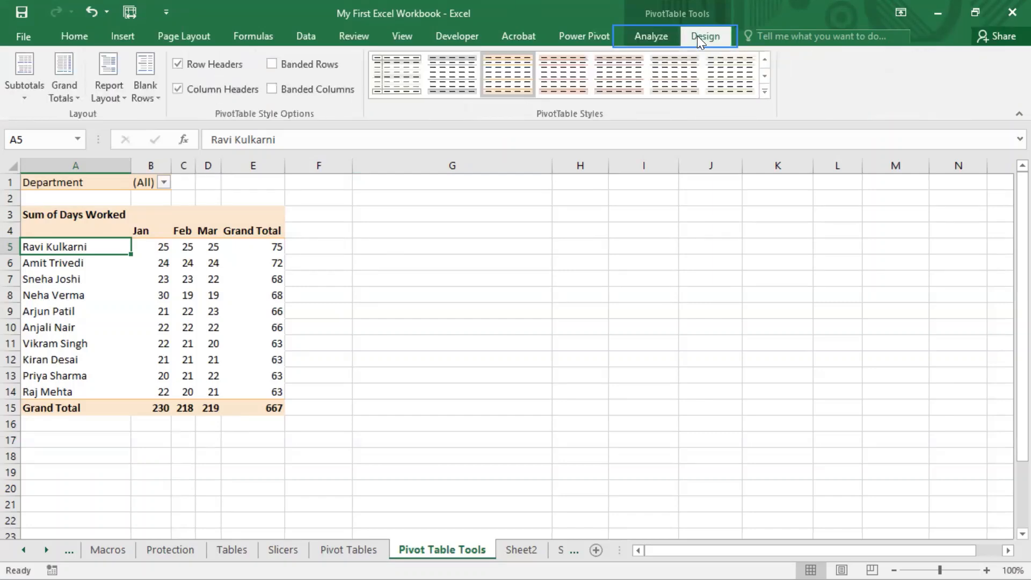
left_click(649, 36)
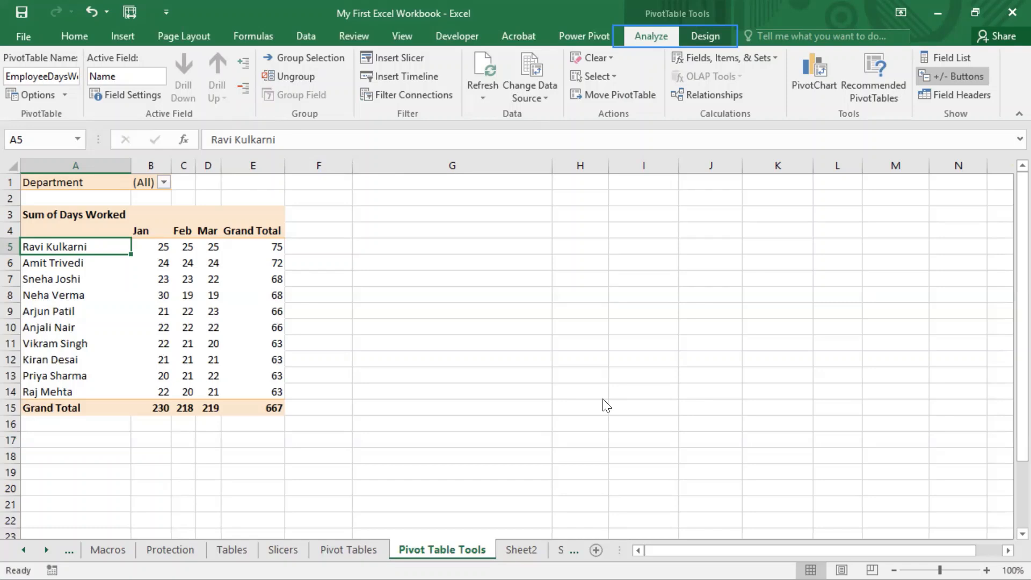
key("ctrl+shift+r")
mouse_move(354, 46)
left_mouse_down()
mouse_move(414, 127)
mouse_move(459, 124)
left_mouse_up()
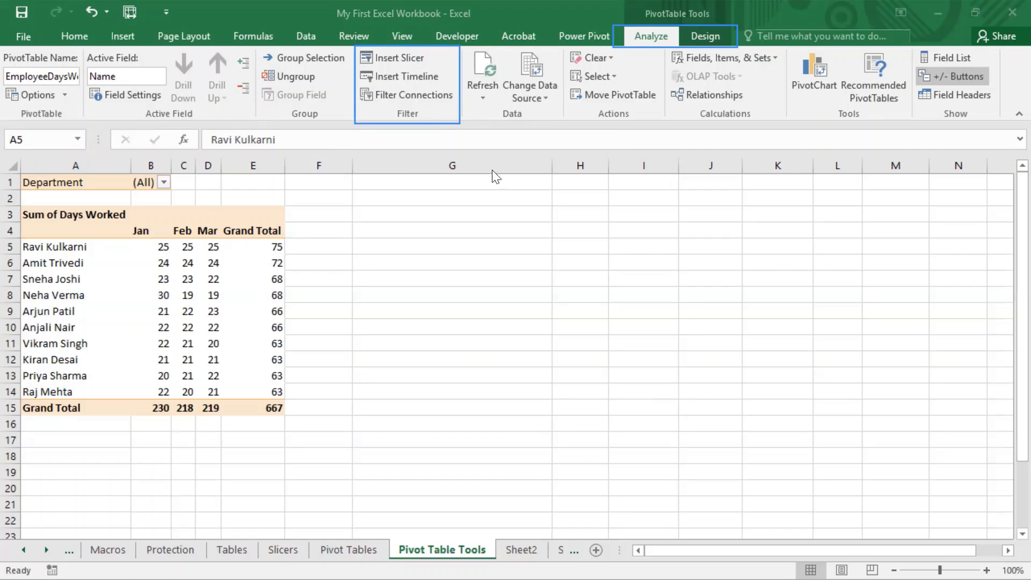
left_click(450, 124)
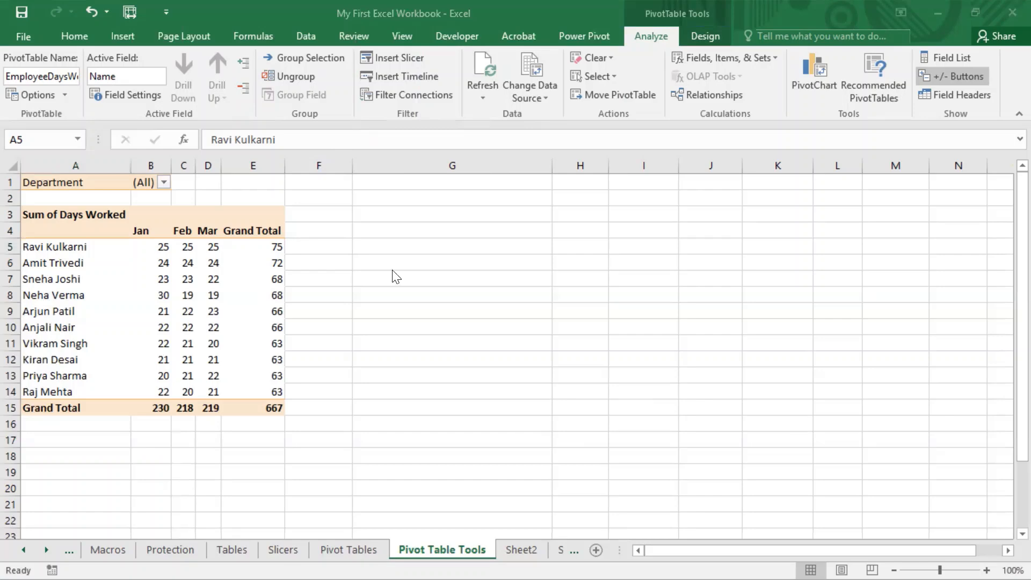
left_click(199, 276)
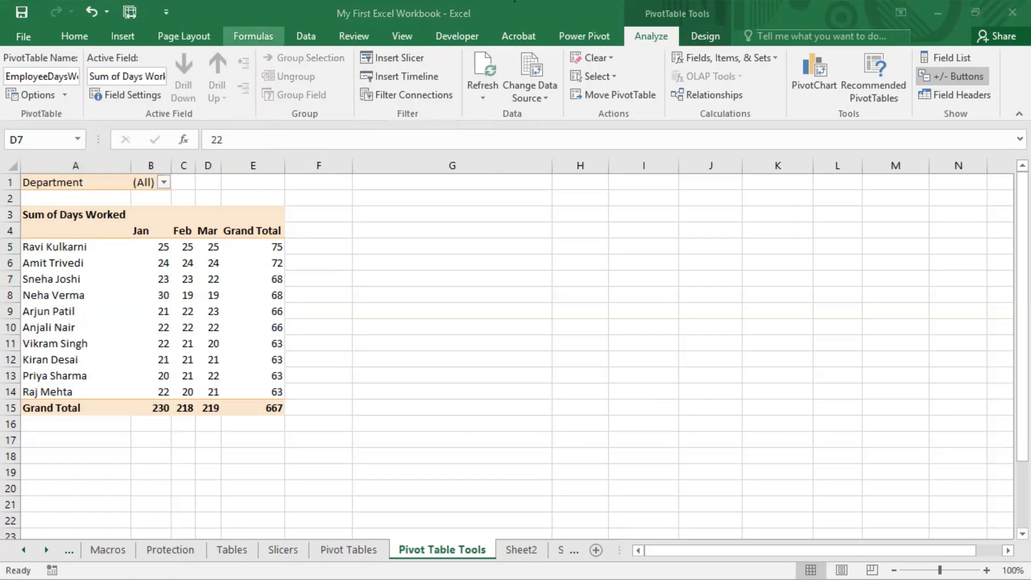
left_click(750, 118)
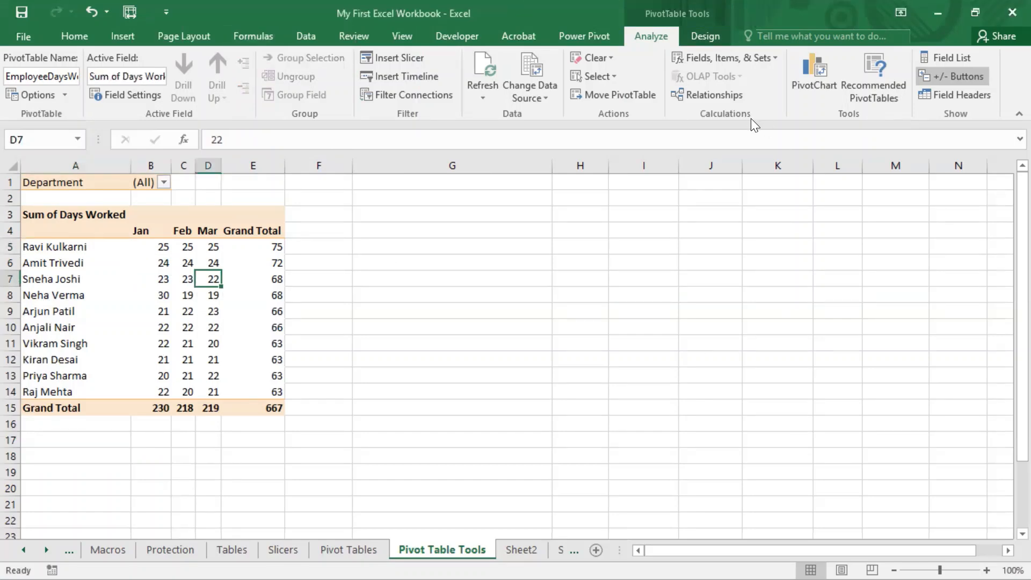
left_click(514, 2)
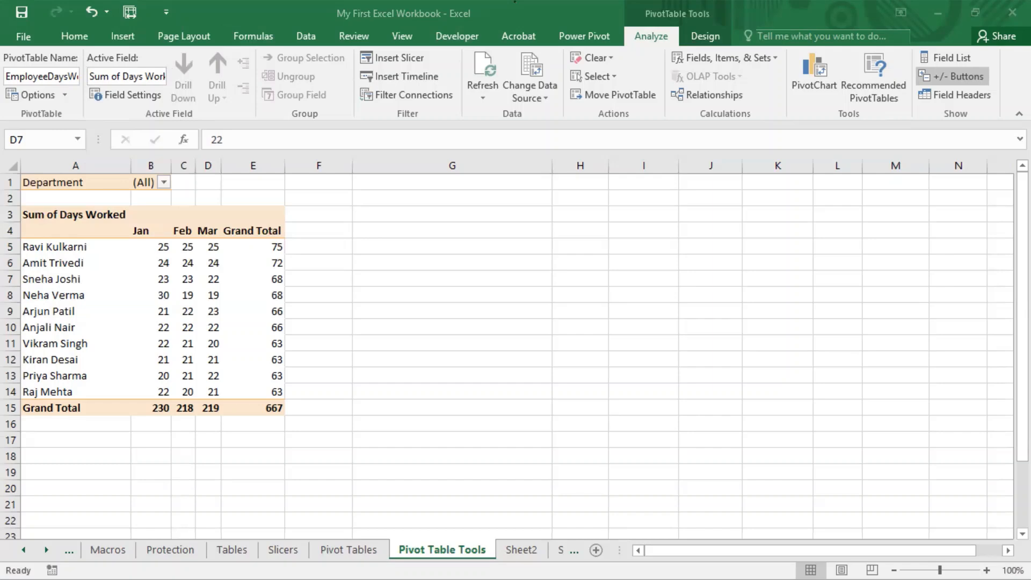
left_click(666, 7)
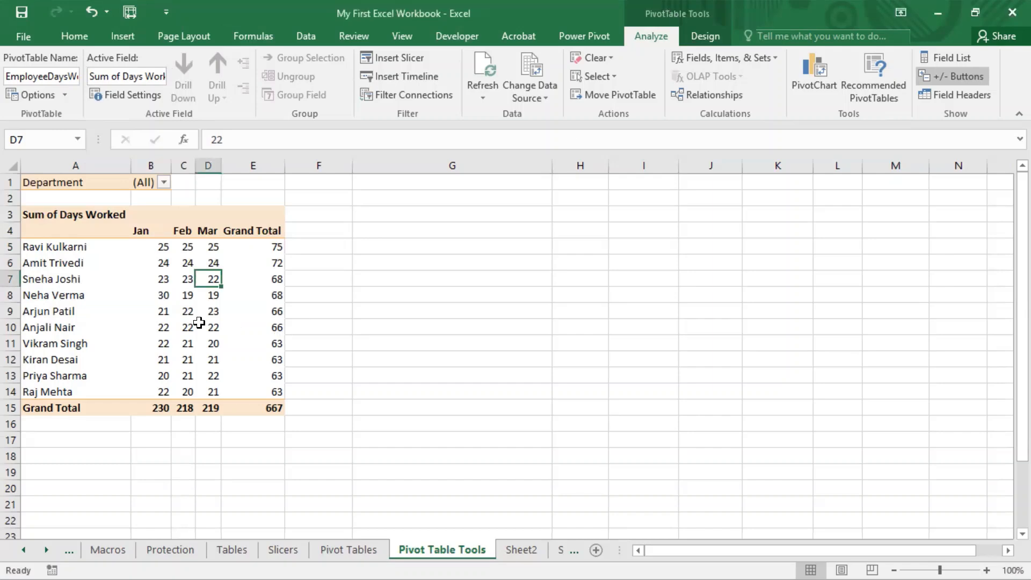
Step: Show the pivot table's field list and move the Department field from Filters to Rows, above Name
left_click(963, 58)
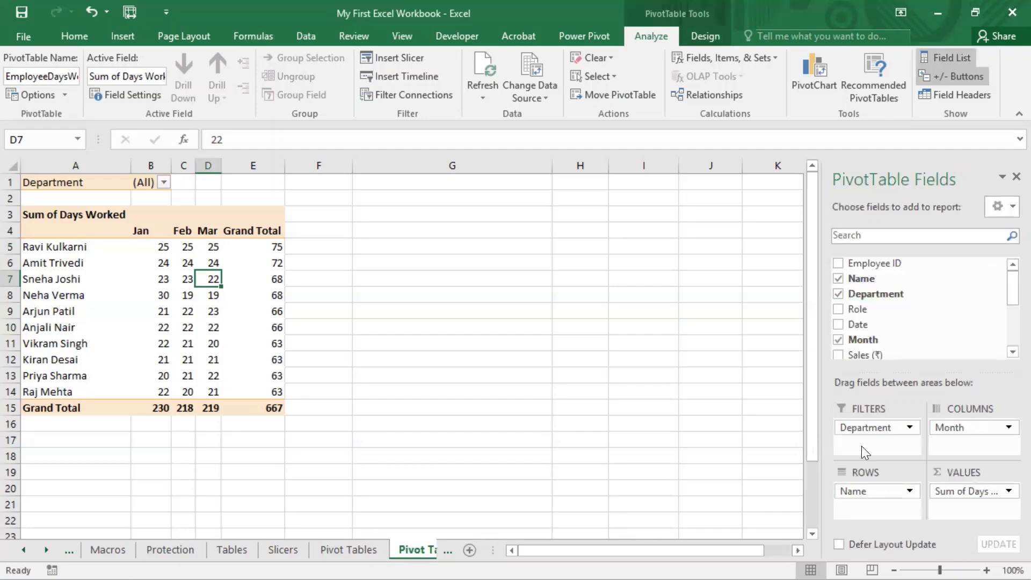
scroll(864, 435, "down", 2)
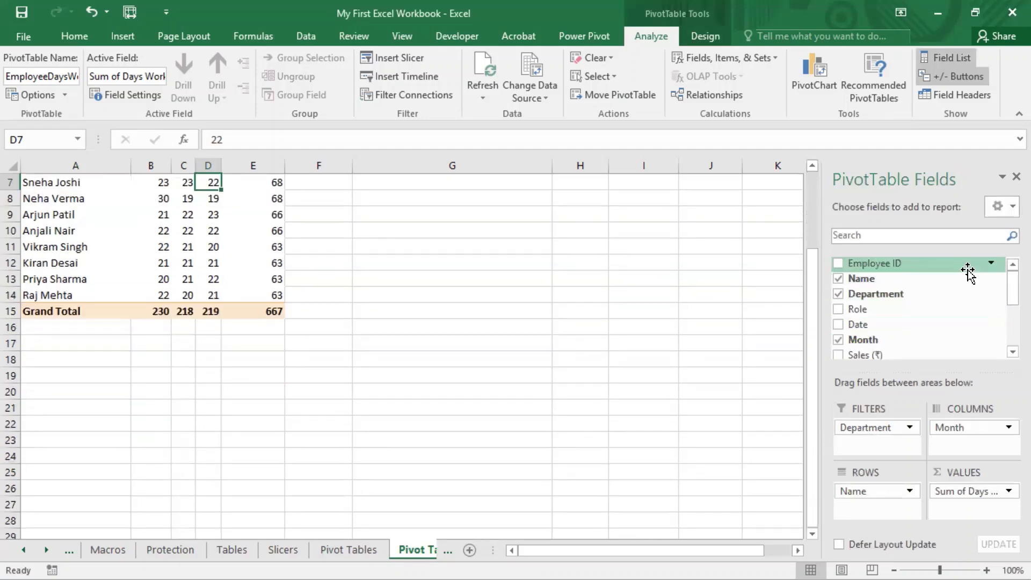
scroll(969, 271, "up", 2)
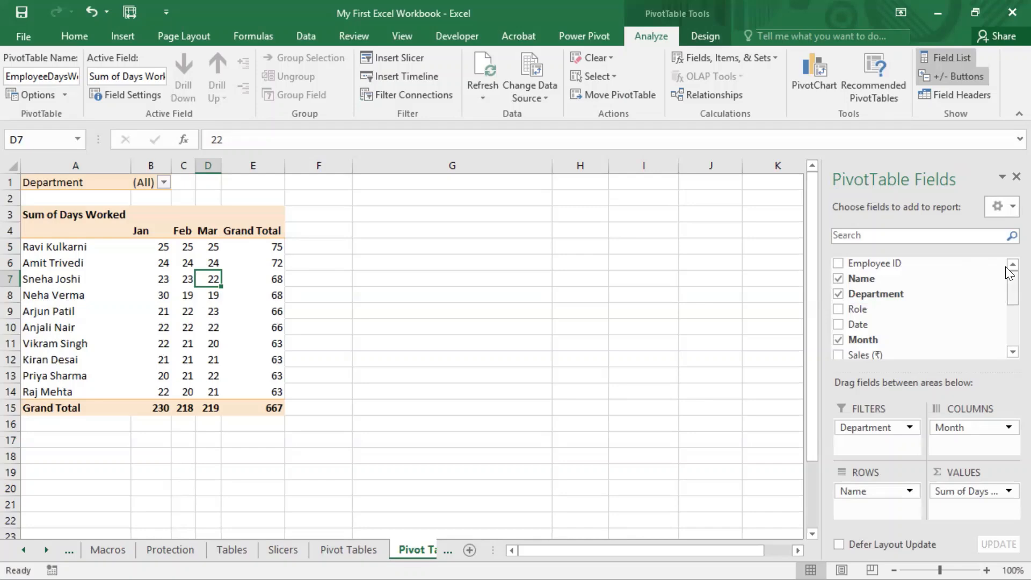
scroll(1006, 271, "down", 3)
scroll(1007, 271, "up", 3)
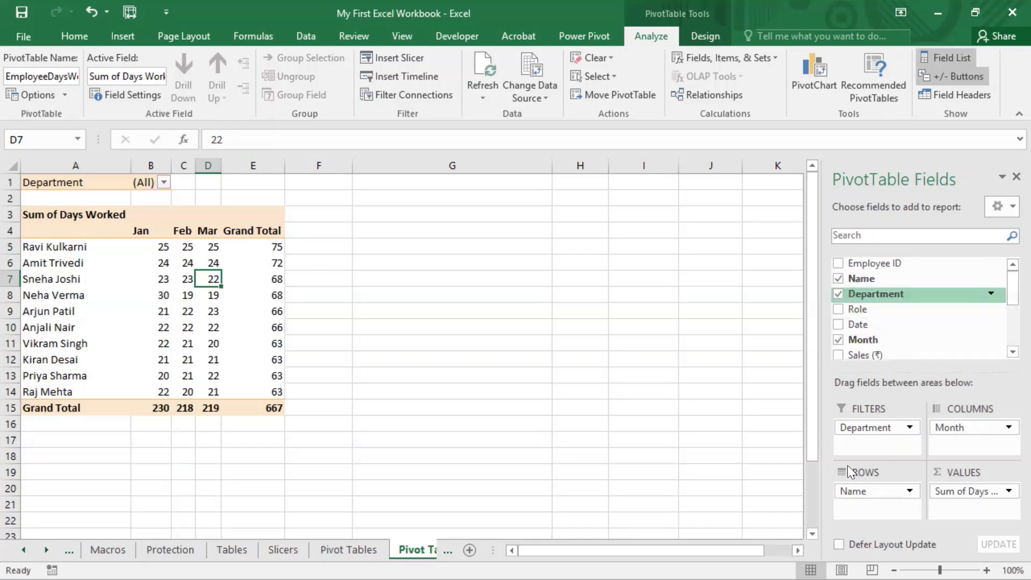
left_click_drag(867, 428, 869, 486)
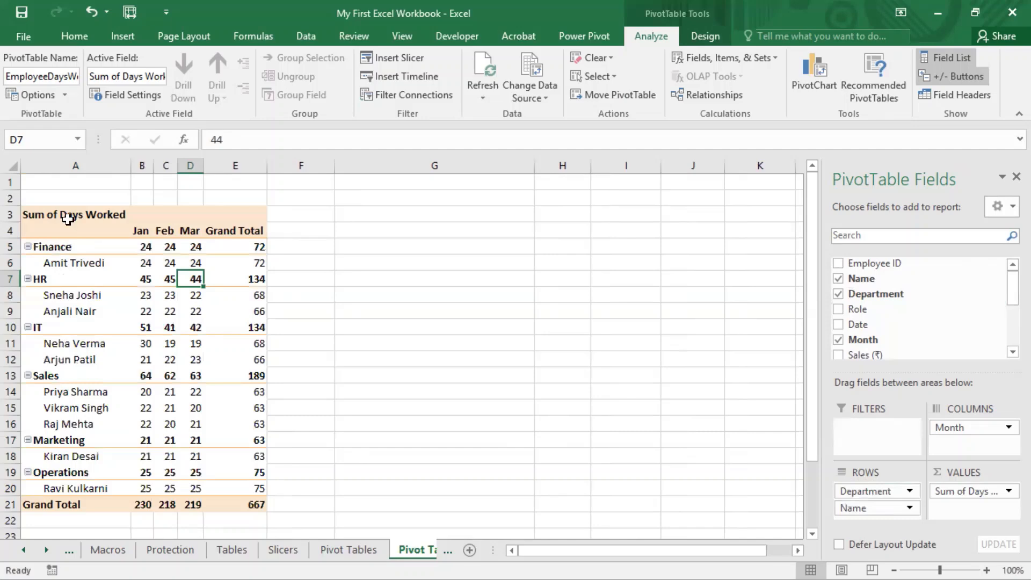
Step: Examine how the employee rows are nested under the Finance, HR, IT and Sales departments in the pivot table
left_click(67, 247)
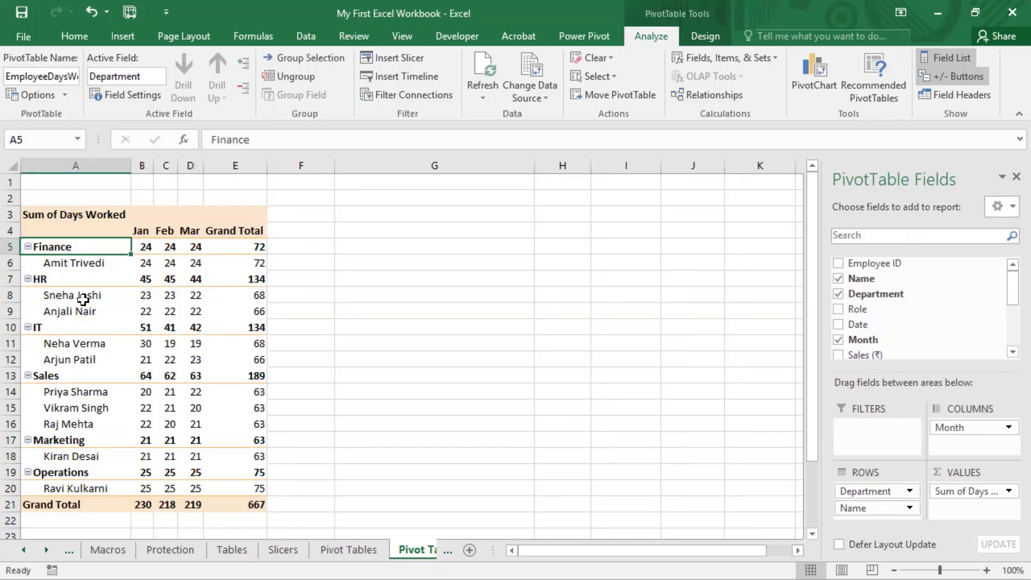
left_click_drag(83, 295, 82, 308)
left_click_drag(84, 343, 82, 360)
left_click(85, 344)
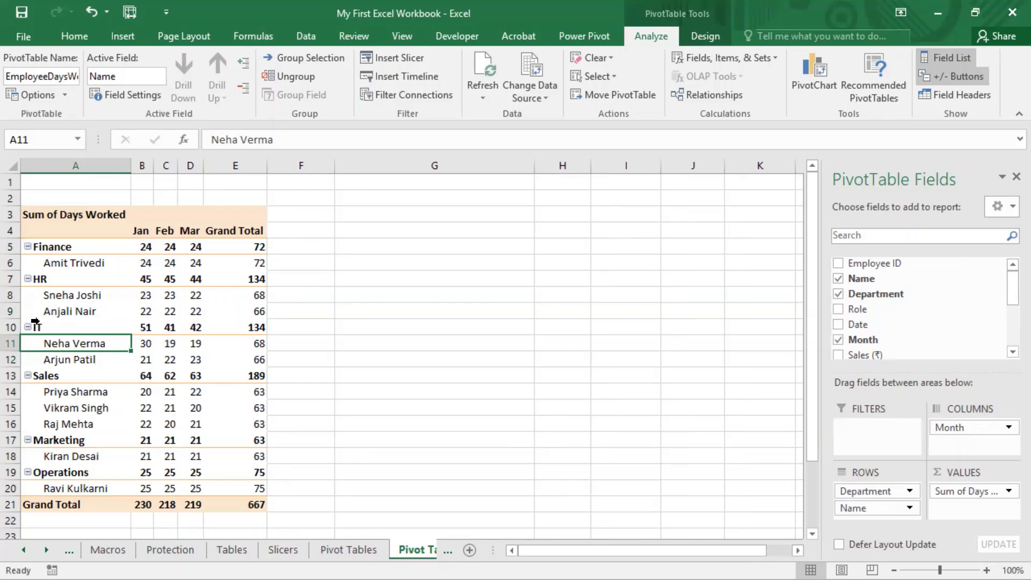
left_click(84, 400)
left_click(65, 374)
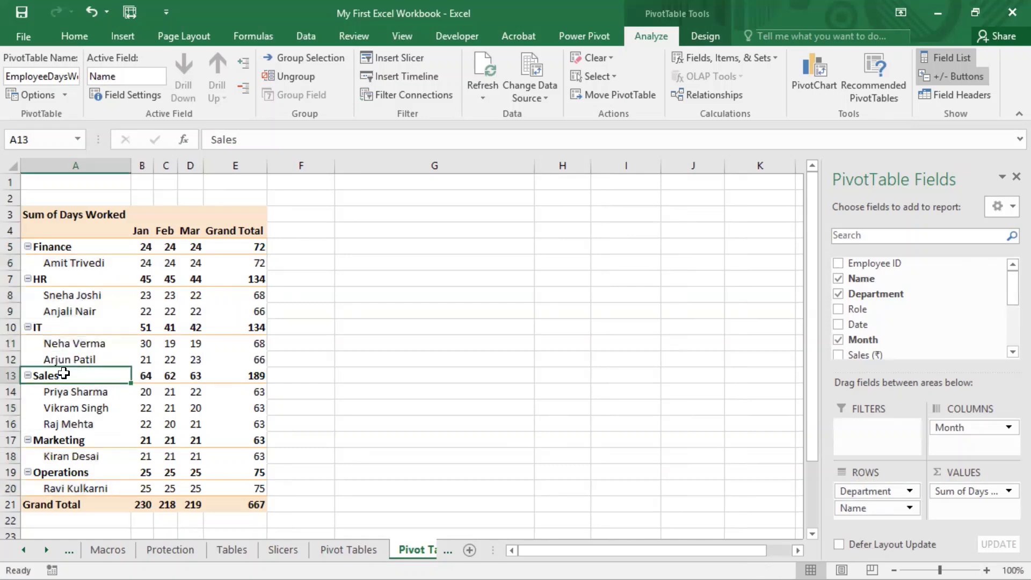
left_click(343, 369)
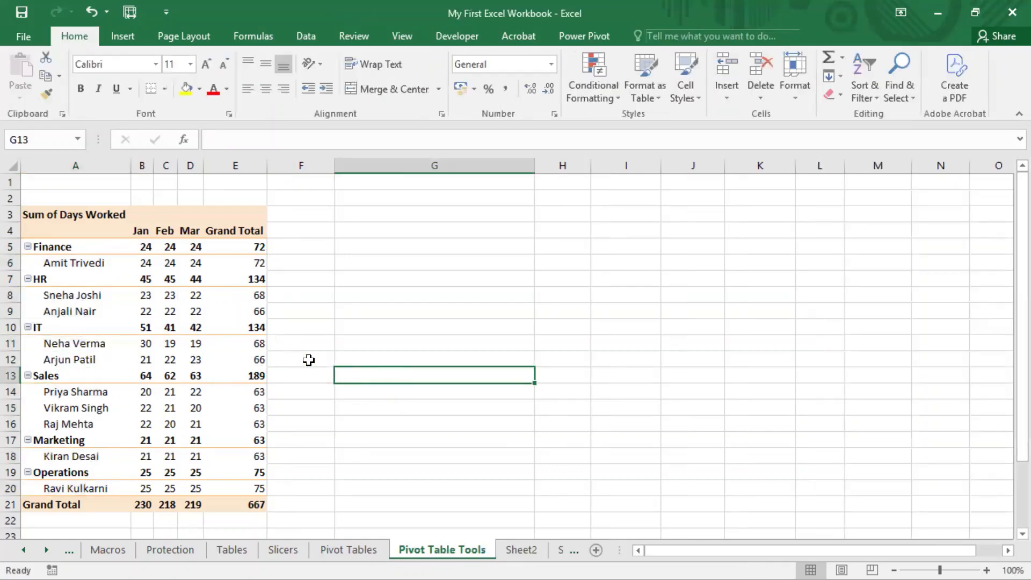
left_click(516, 2)
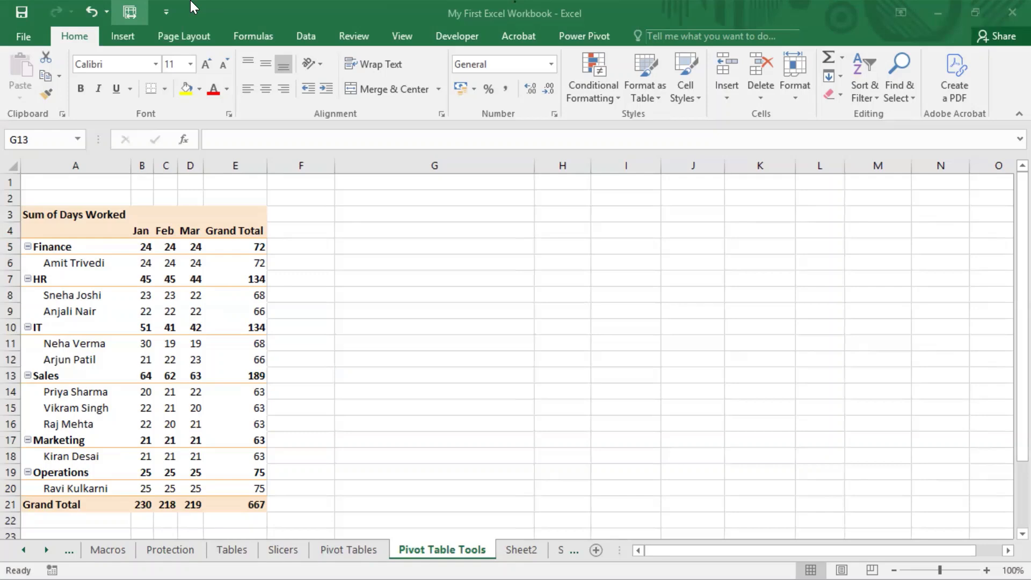
left_click(525, 186)
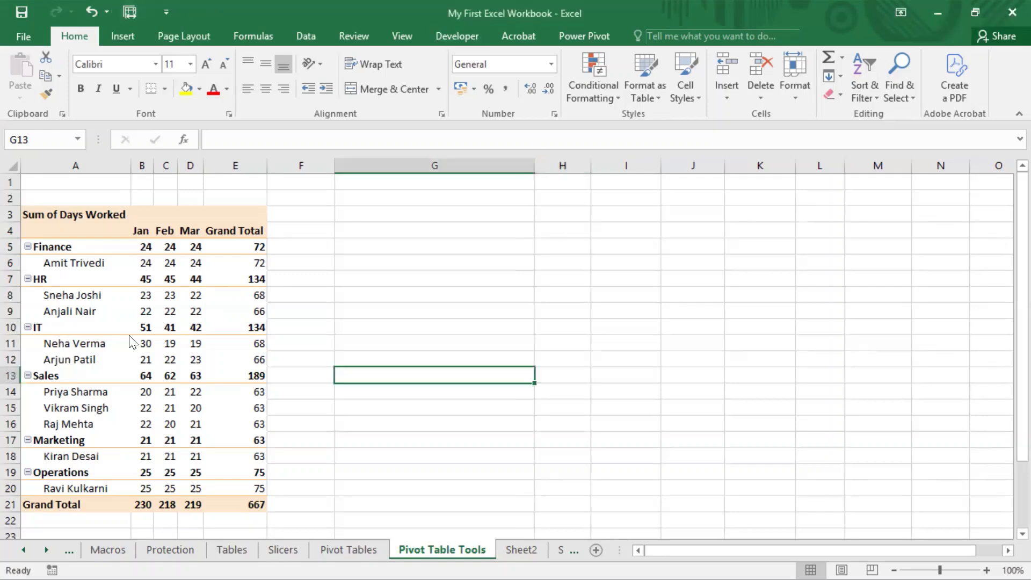
left_click_drag(19, 237, 37, 256)
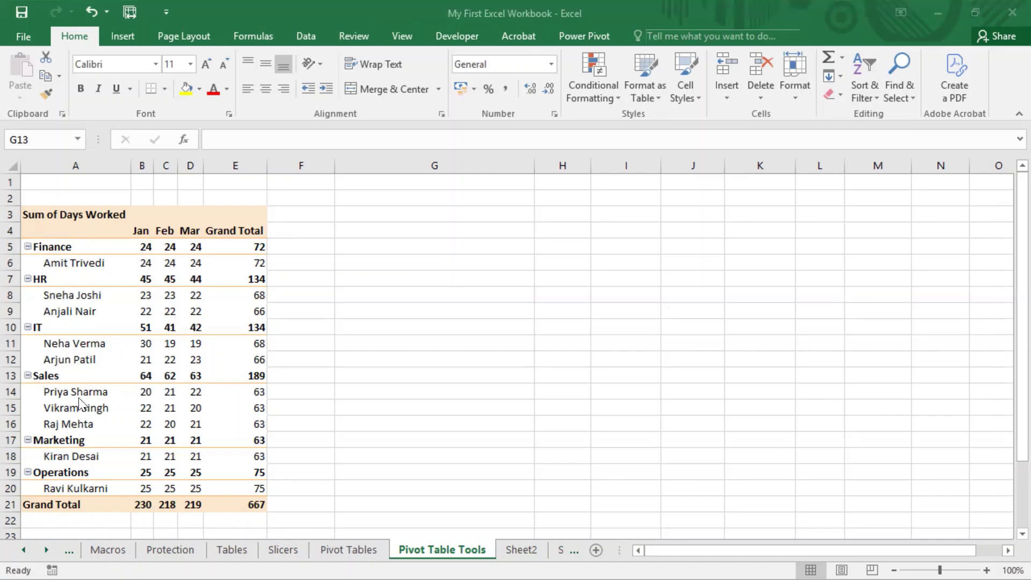
Step: Collapse the Sales and HR department groups, checking the monthly and grand total values of Sales in B13:E13
left_click(28, 374)
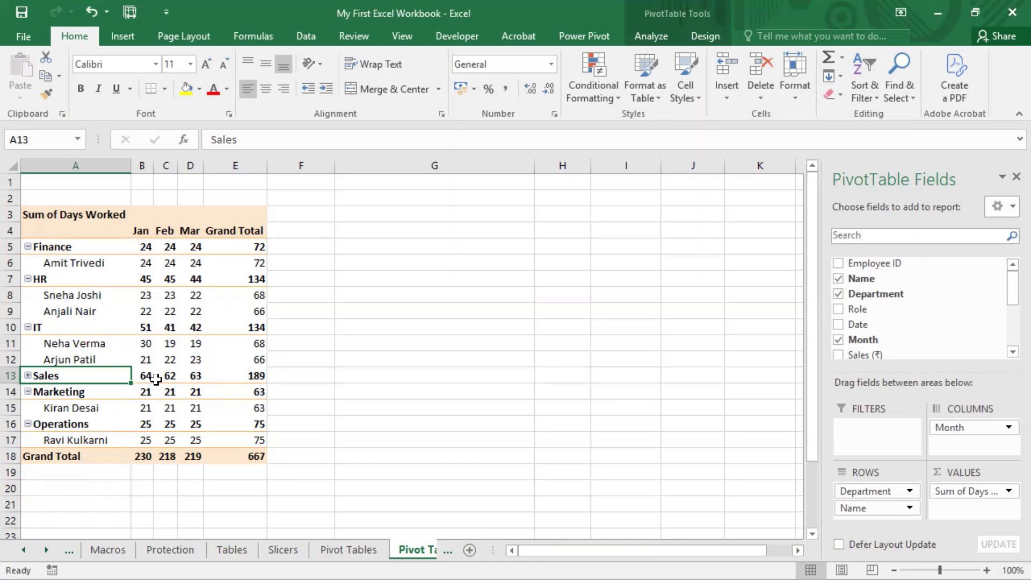
mouse_move(146, 373)
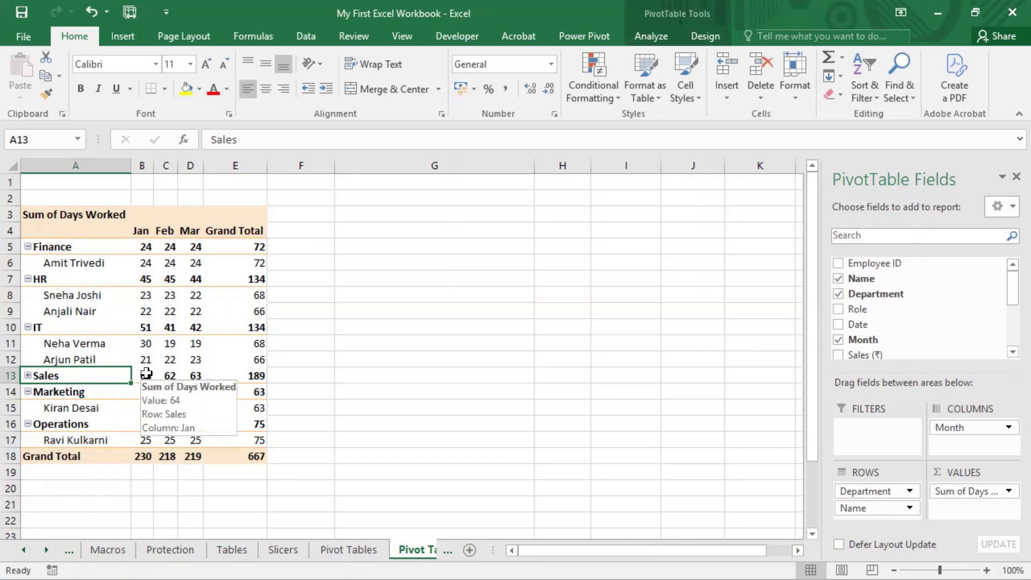
left_click_drag(146, 373, 252, 374)
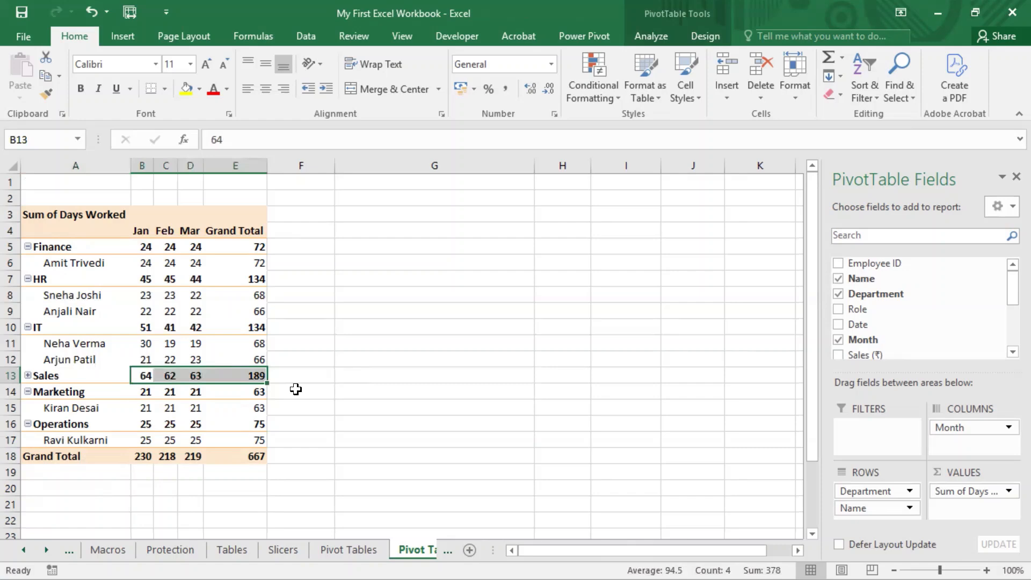
left_click(28, 278)
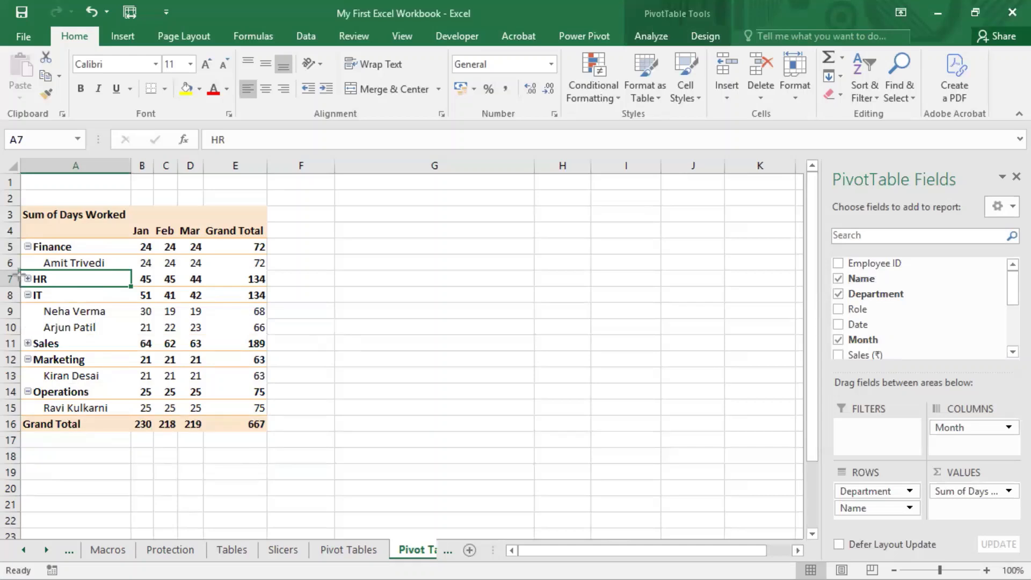
key("super+shift+s")
left_click_drag(19, 273, 31, 285)
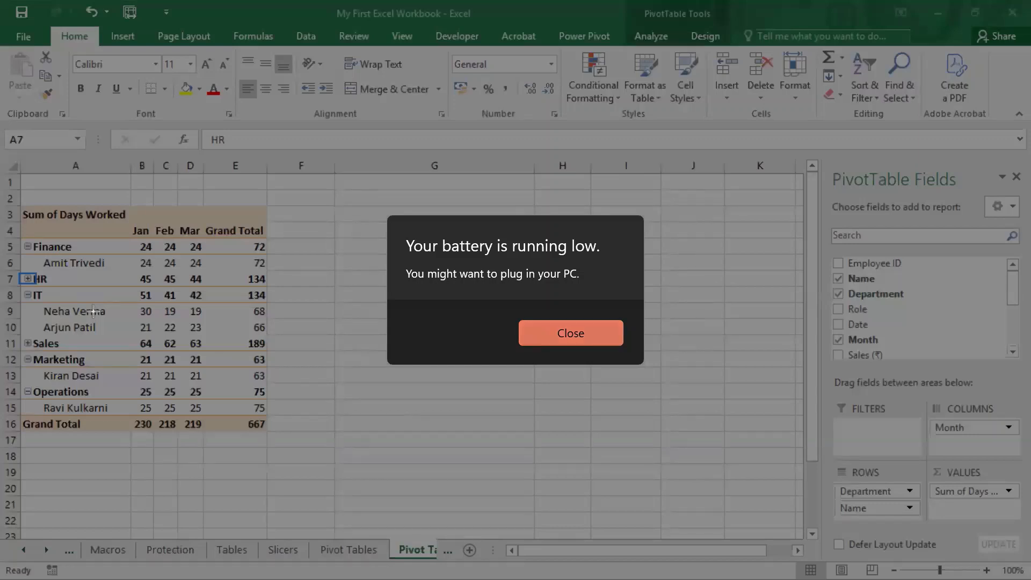
key("Return")
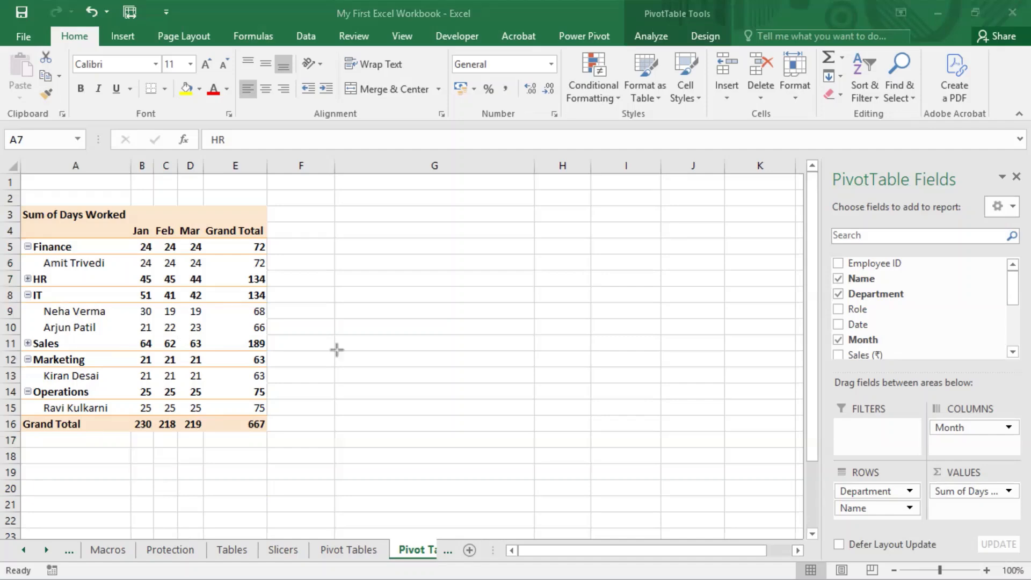
Step: Expand the Sales department group to show its employees, and select the Sales label in A11
left_click(27, 343)
left_click(27, 343)
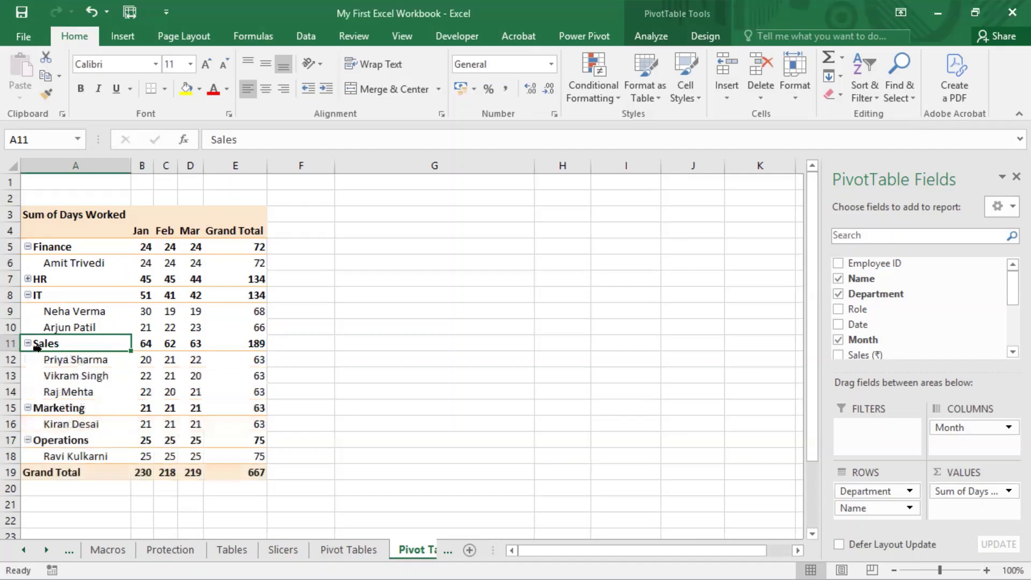
left_click(514, 1)
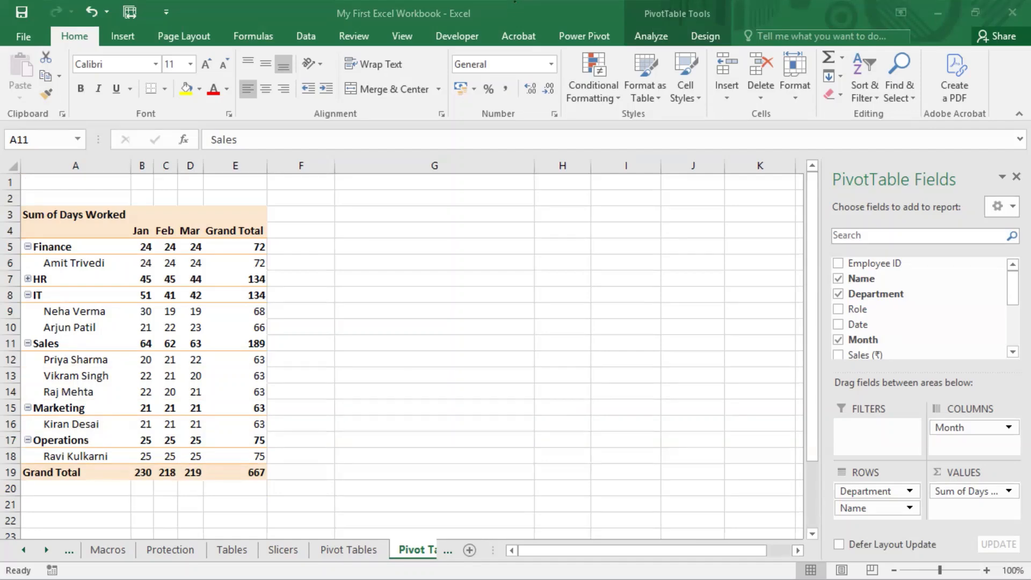
left_click(293, 234)
left_click(81, 344)
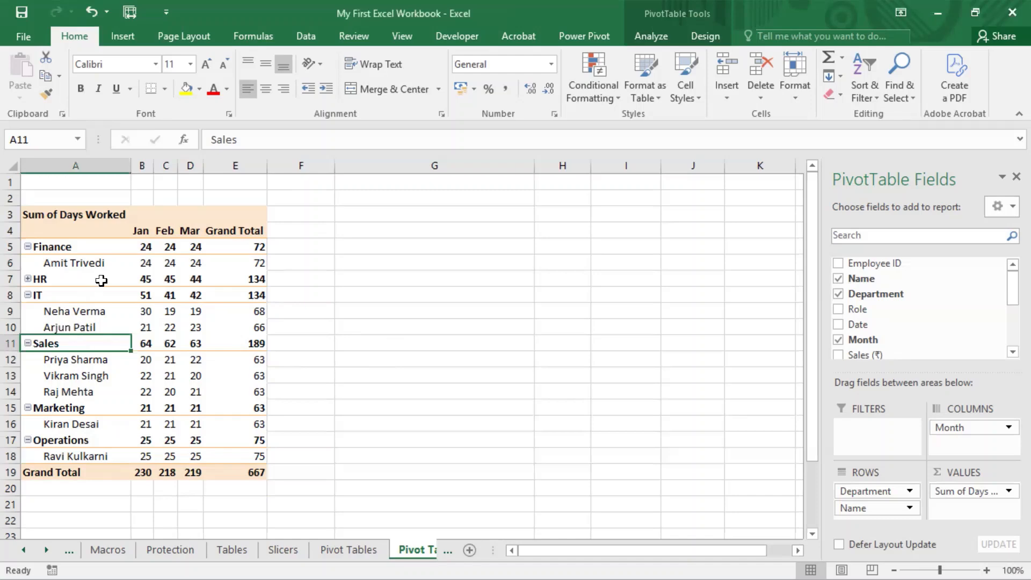
Step: From the Finance label in A5, collapse all items of the Department field, and expand them all again
left_click(650, 36)
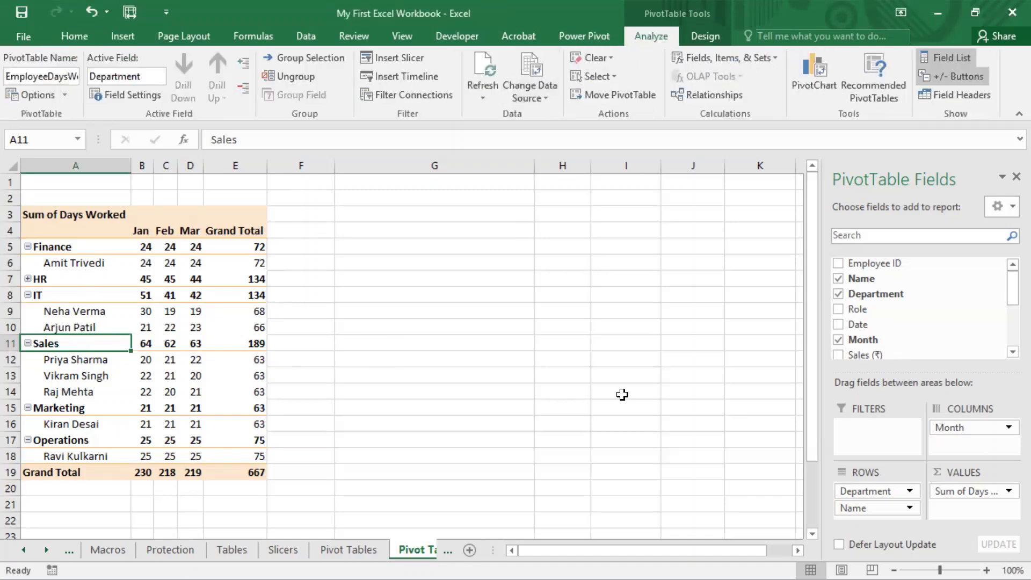
mouse_move(227, 40)
left_mouse_down()
mouse_move(219, 91)
mouse_move(239, 118)
mouse_move(256, 117)
left_mouse_up()
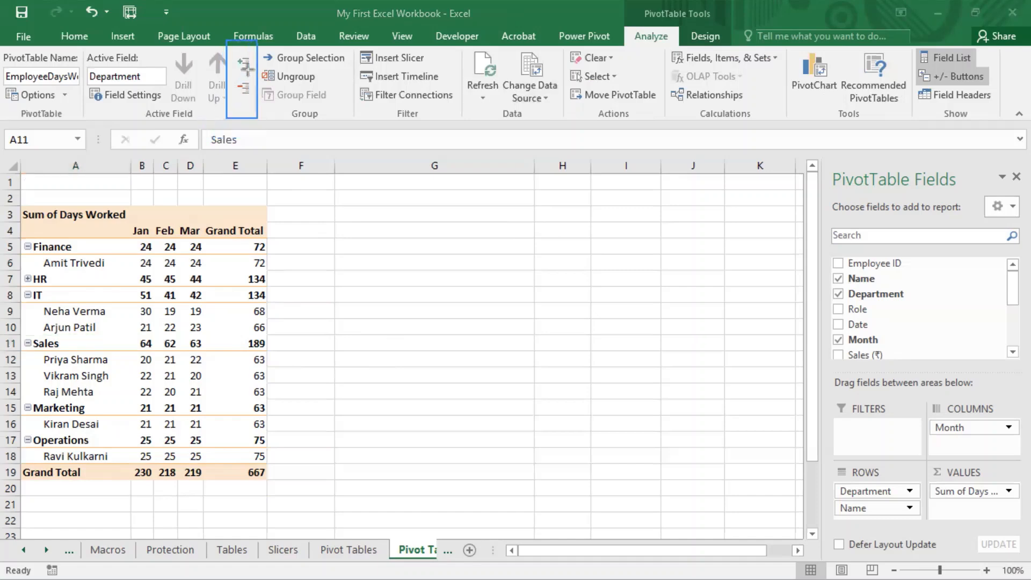
key("Escape")
left_click(61, 240)
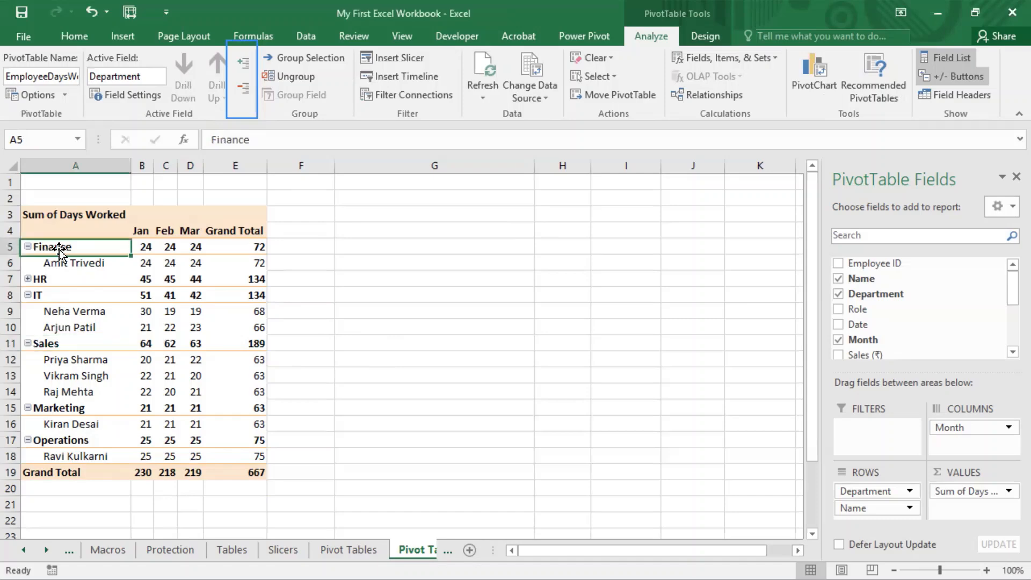
left_click(244, 90)
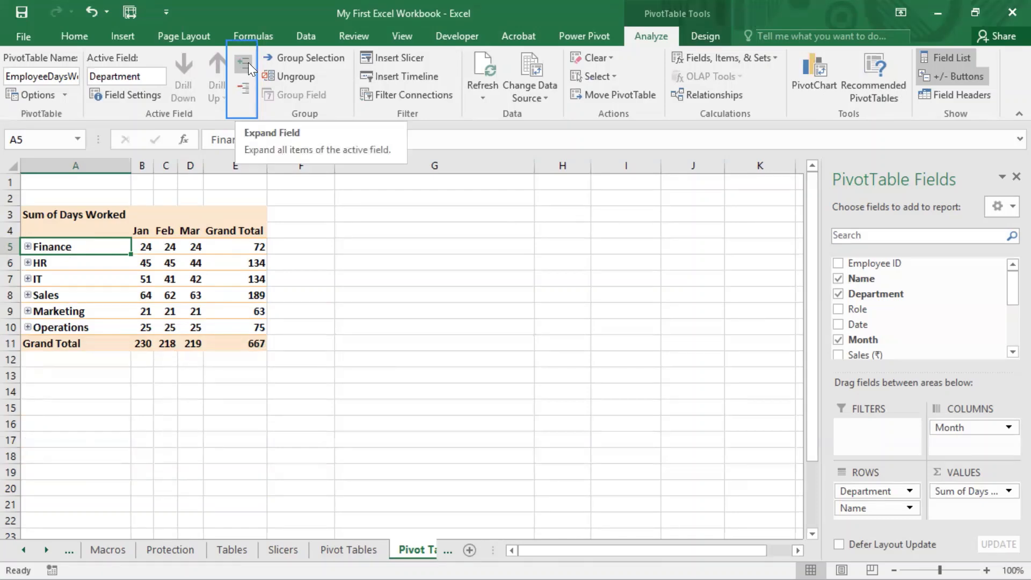
left_click(248, 62)
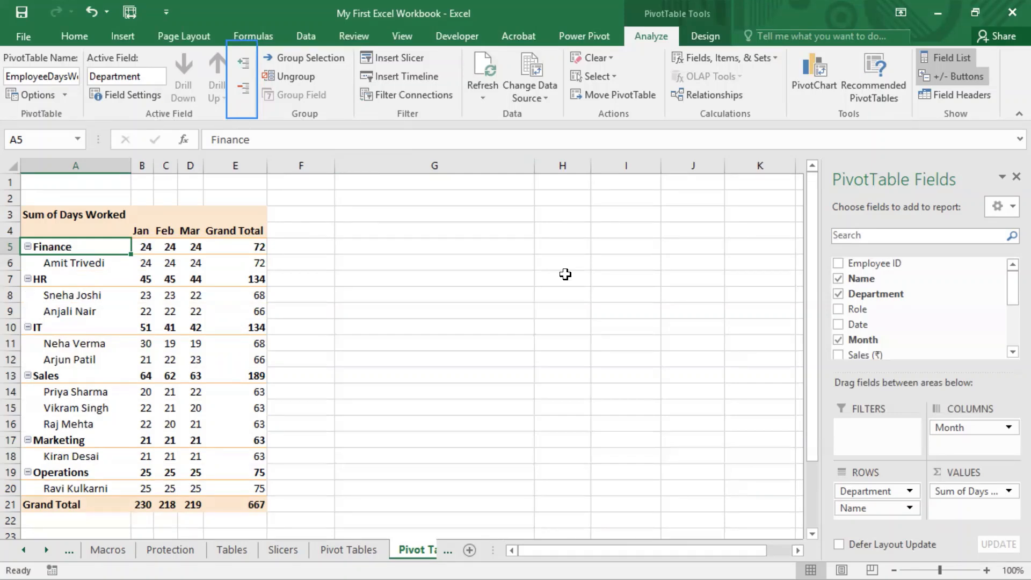
Step: Repeat the whole-field demonstration by collapsing every department to its totals and re-expanding the employee rows
left_click_drag(80, 46, 264, 123)
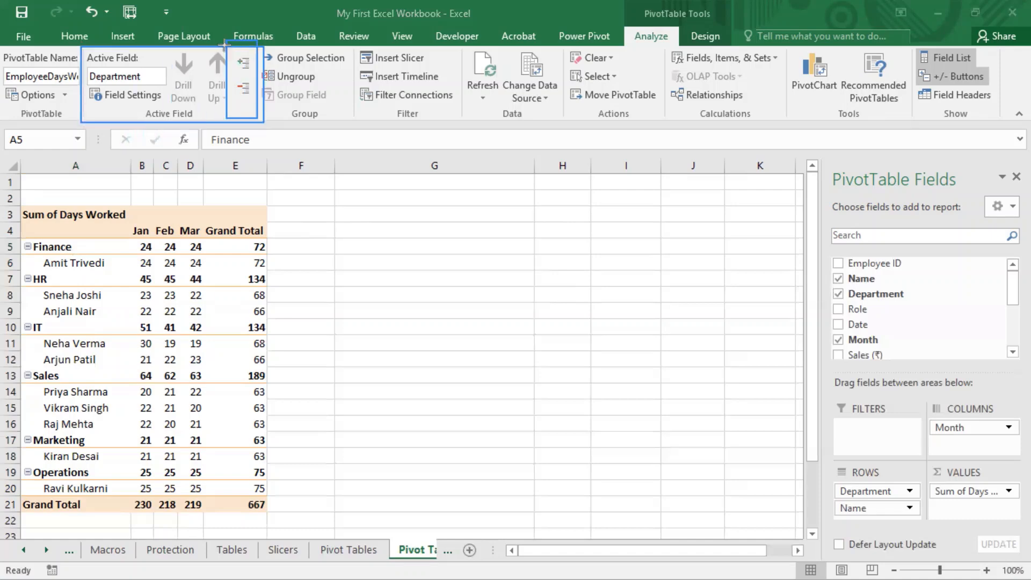
left_click_drag(225, 43, 258, 119)
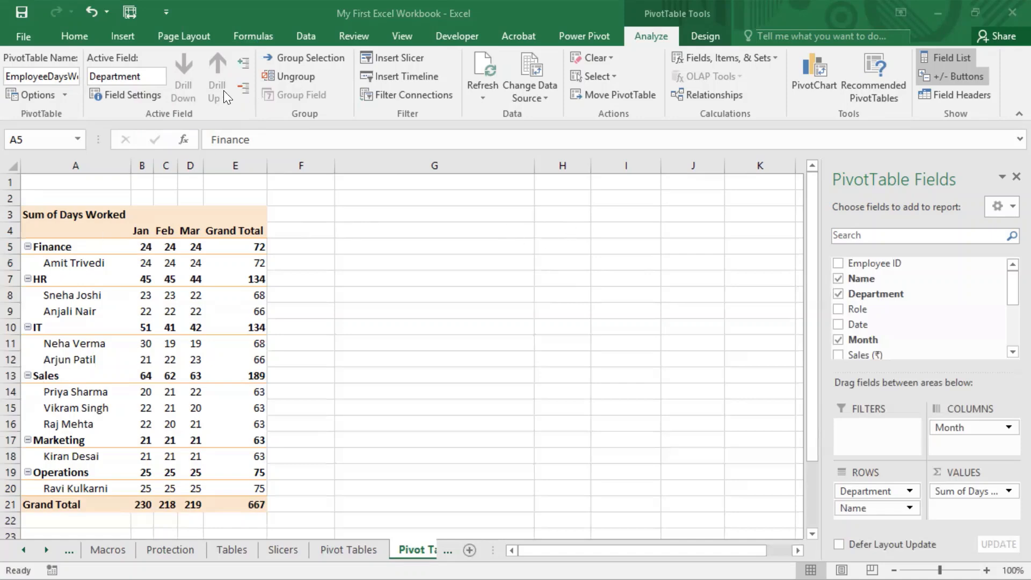
left_click(245, 62)
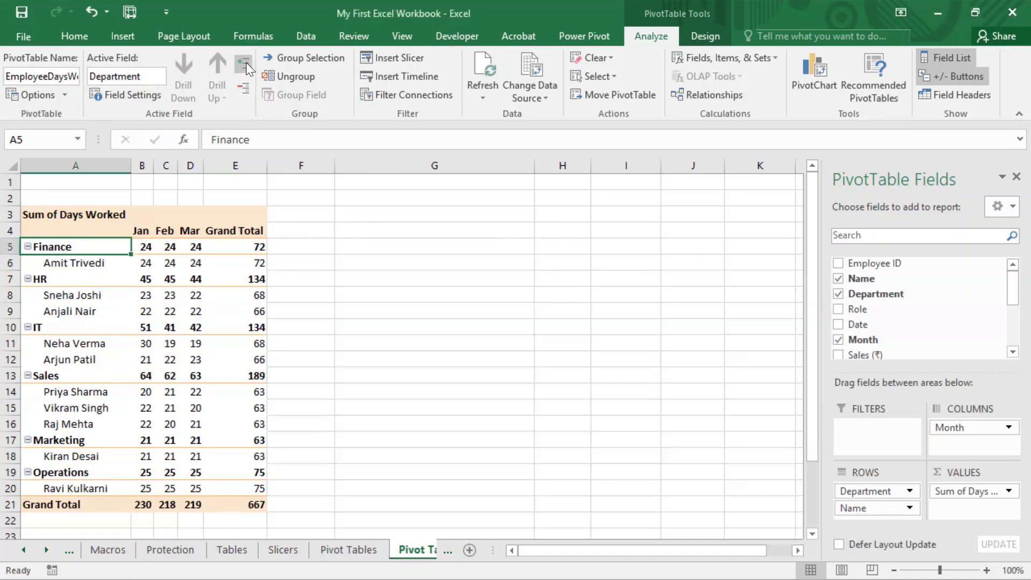
left_click(246, 89)
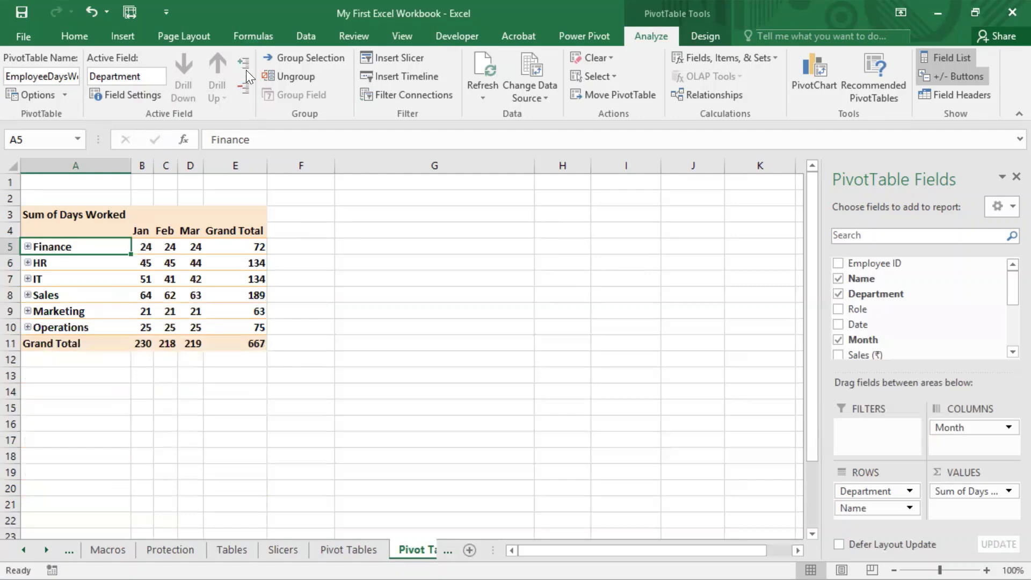
left_click(246, 66)
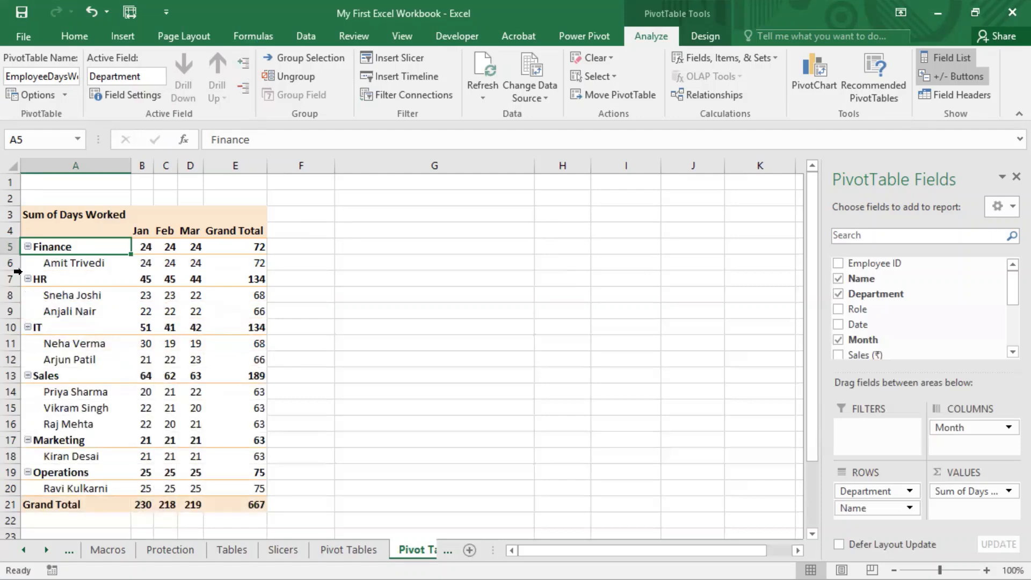
Step: Collapse the Finance group on its own, and collapse the entire Department field from the same label
right_click(65, 248)
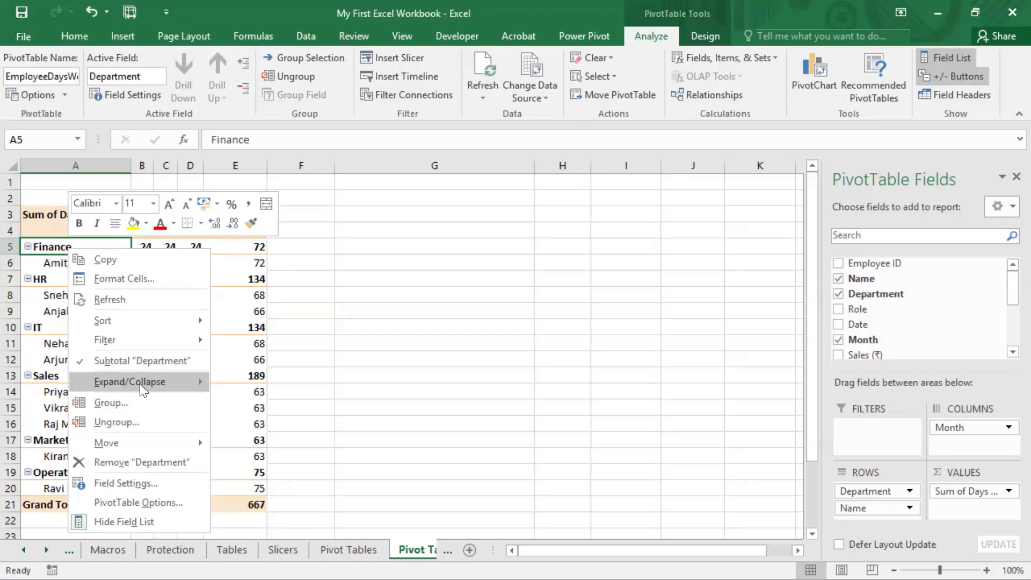
mouse_move(142, 389)
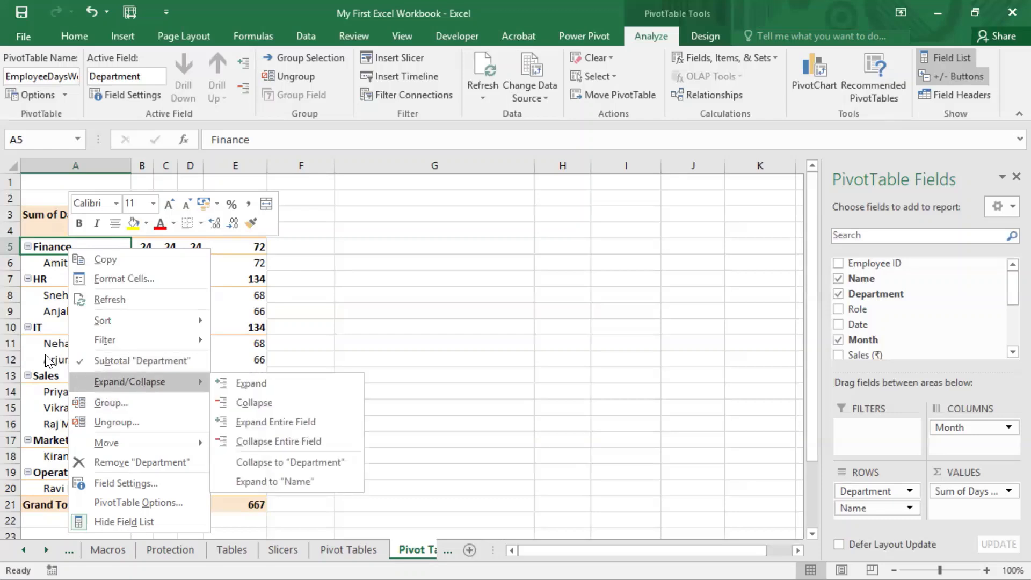
right_click(50, 264)
right_click(47, 276)
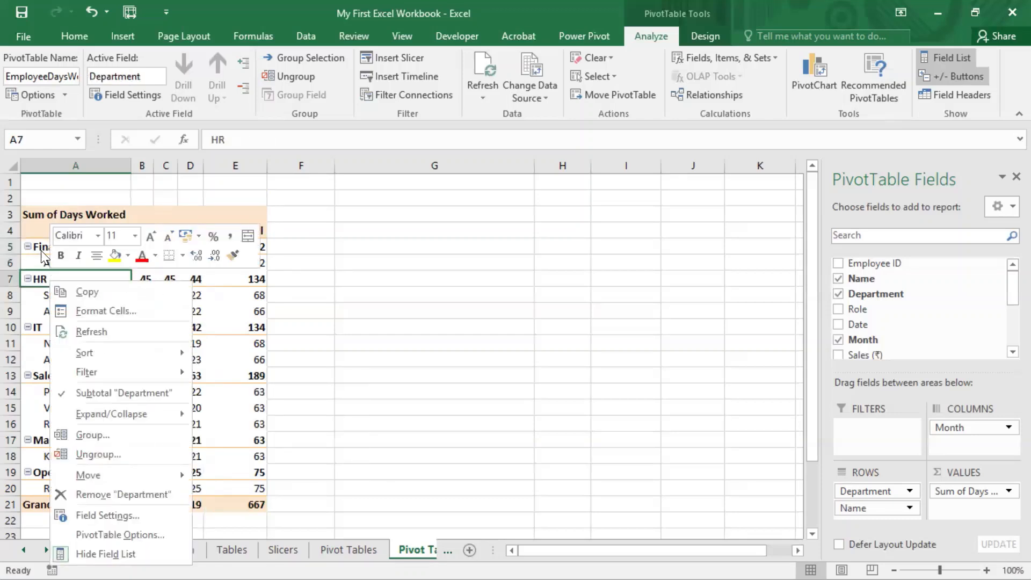
right_click(45, 247)
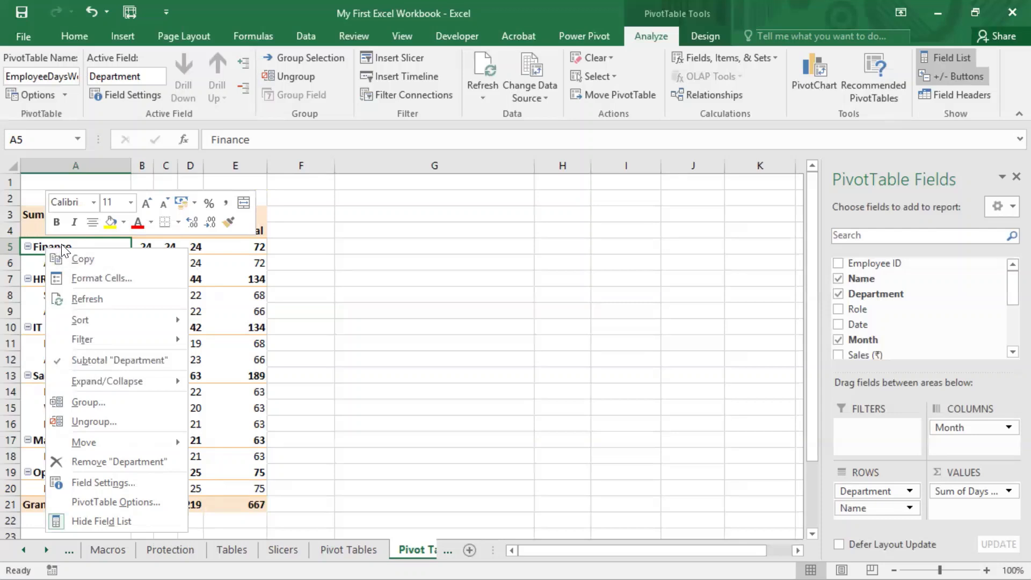
right_click(63, 241)
mouse_move(111, 377)
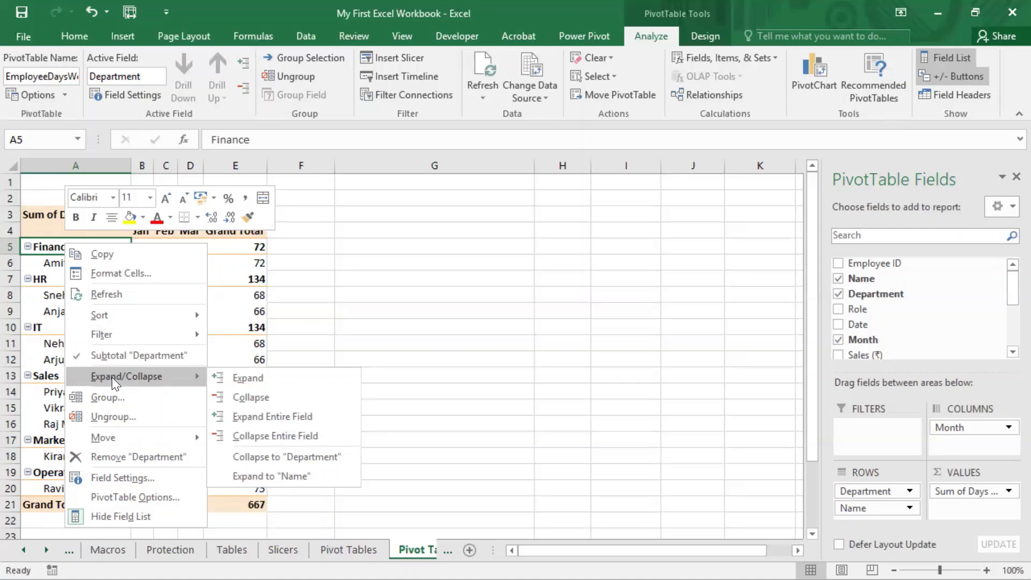
left_click(284, 396)
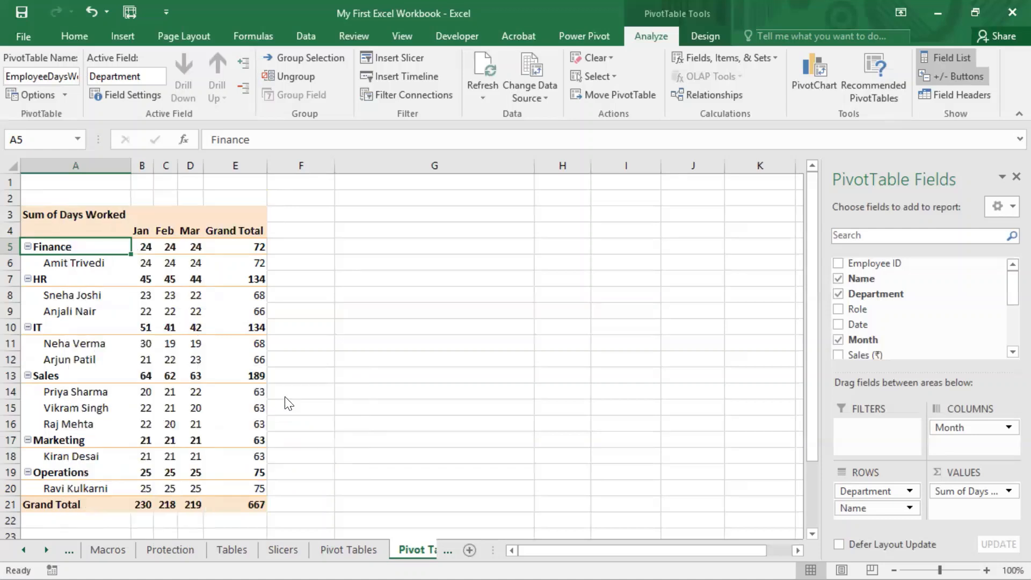
right_click(54, 250)
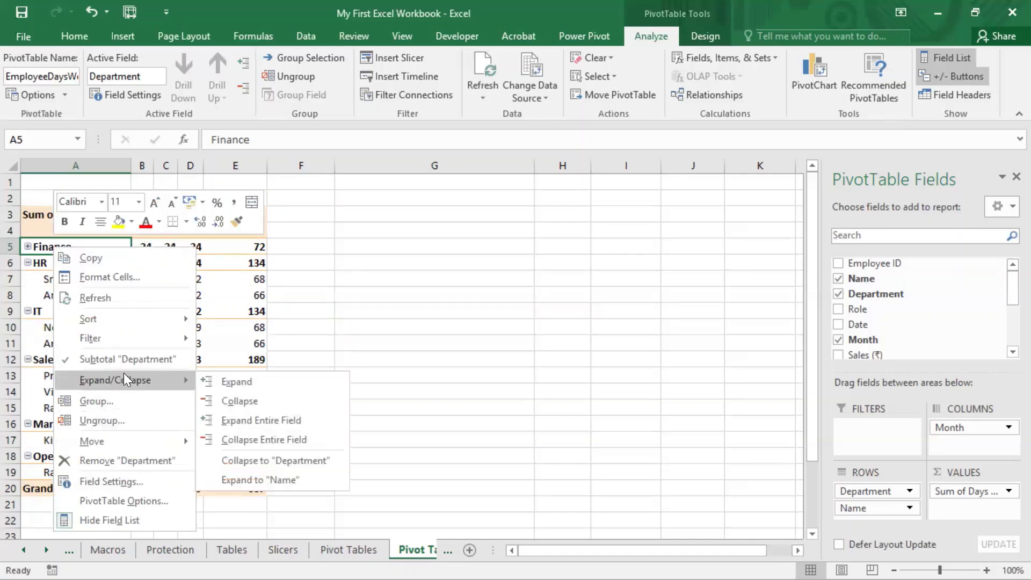
left_click(272, 440)
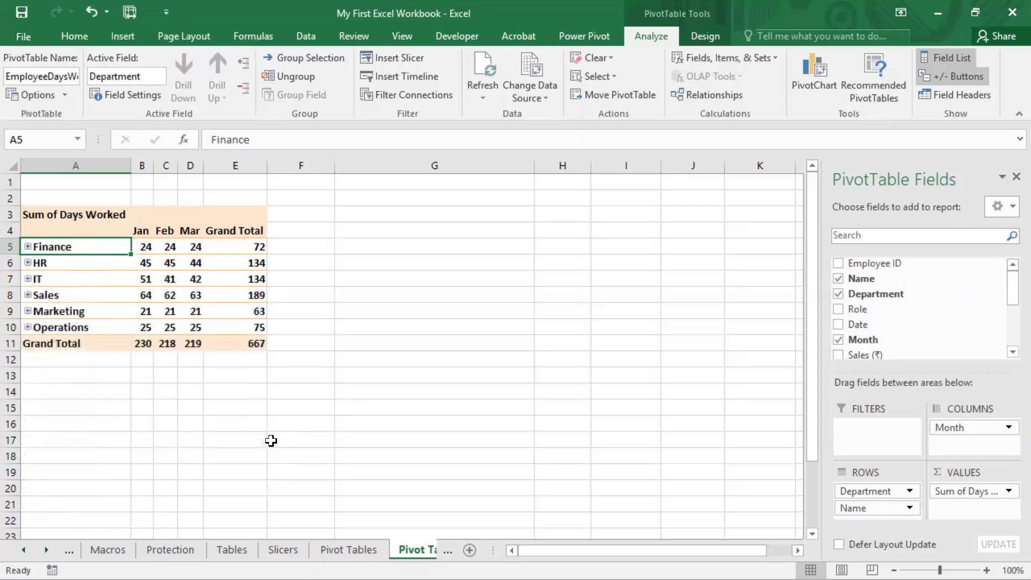
Step: Expand only the Sales department group, leaving the other departments collapsed
right_click(80, 246)
mouse_move(131, 381)
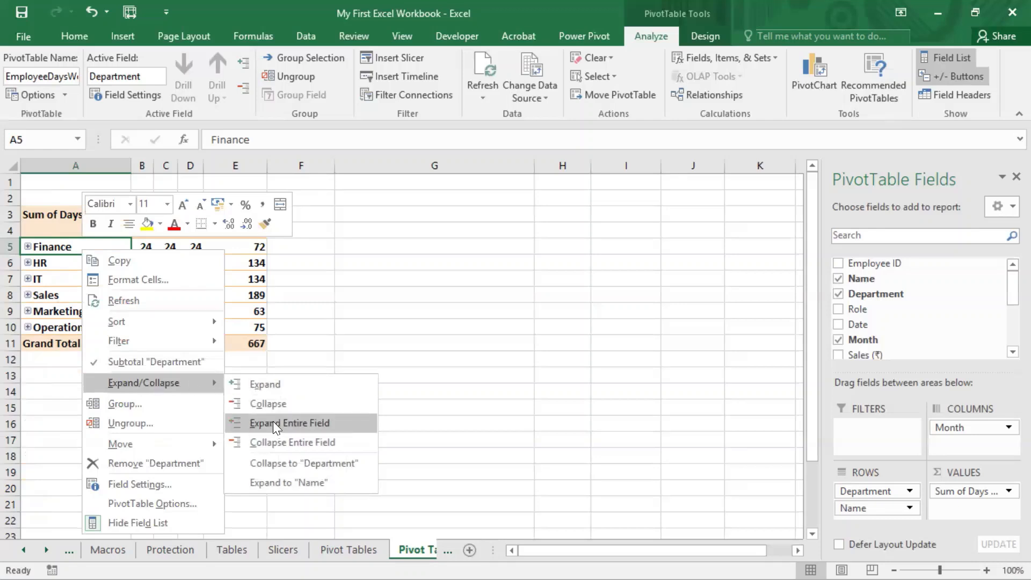
left_click(57, 296)
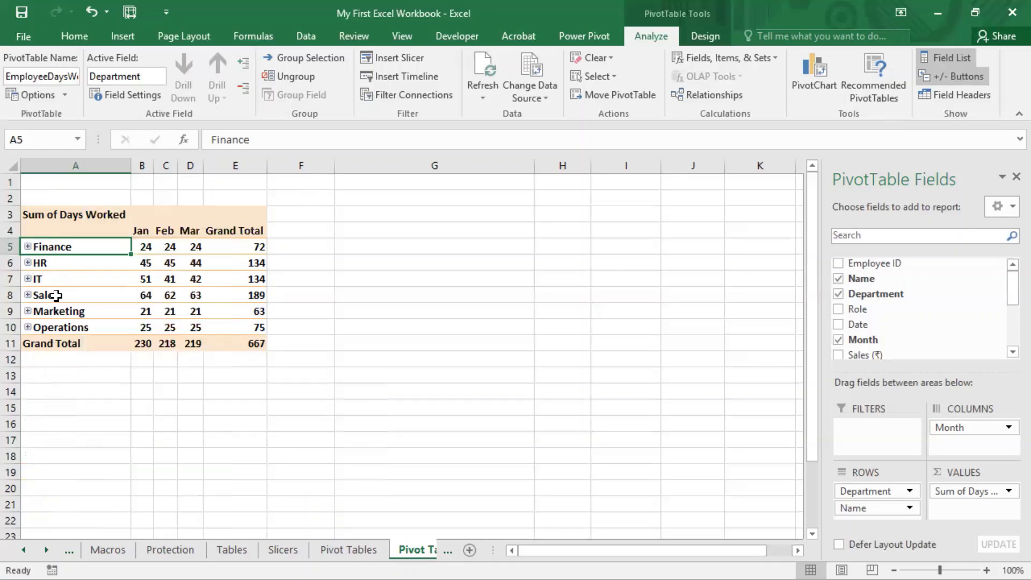
right_click(54, 296)
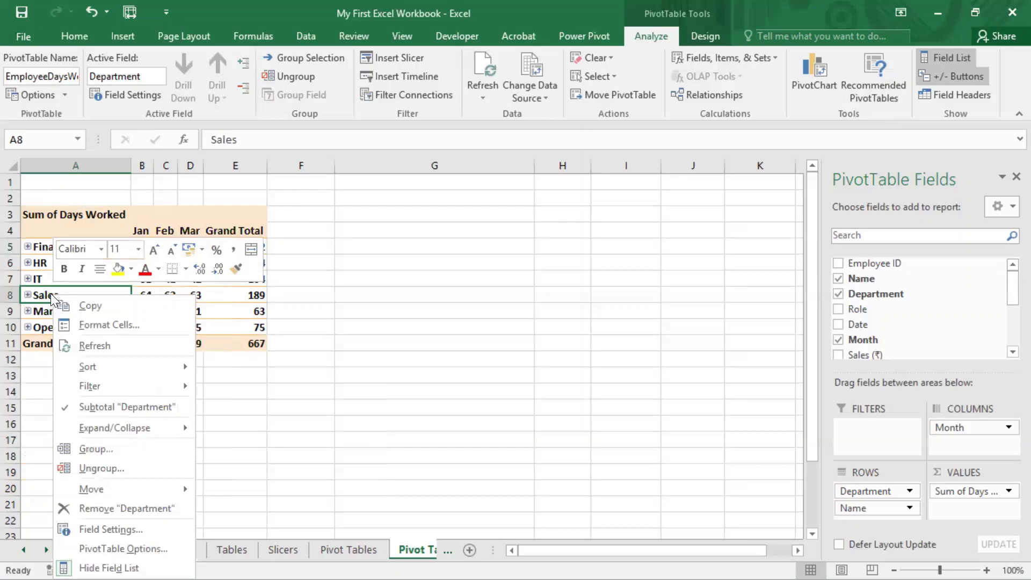
mouse_move(138, 427)
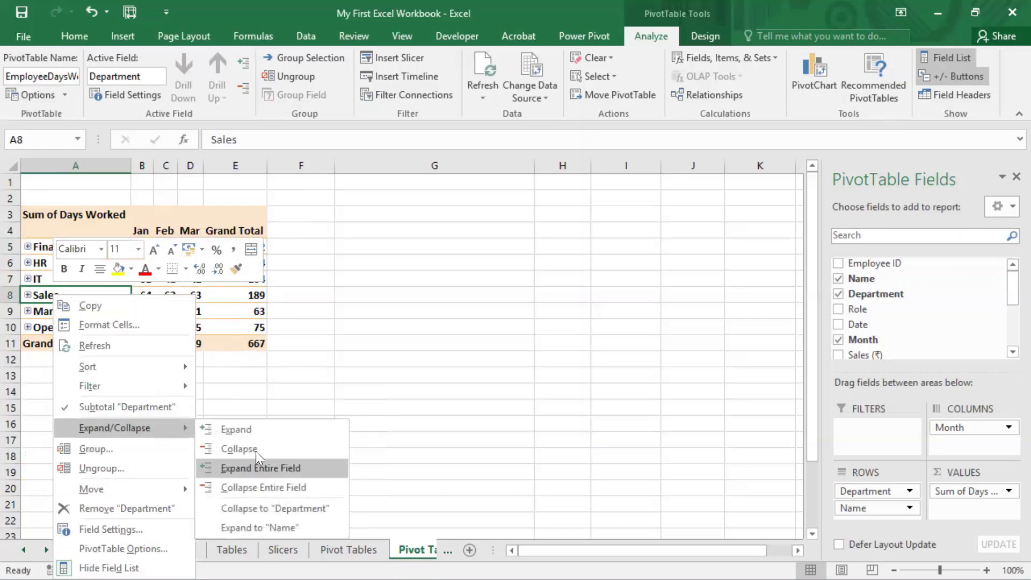
left_click(249, 428)
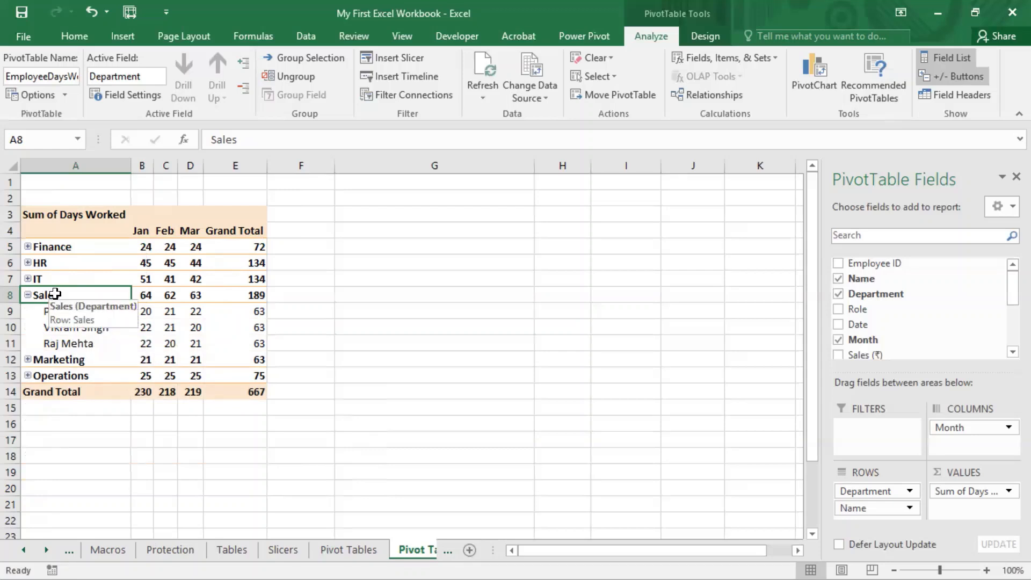
Step: Expand the entire Department field from the Sales label in A8
right_click(55, 294)
mouse_move(138, 430)
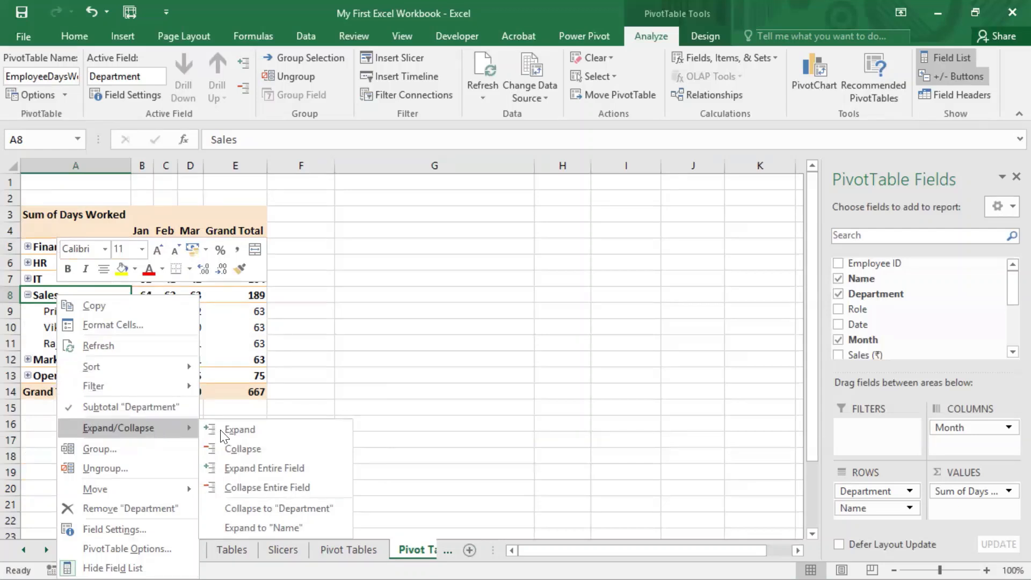
left_click(278, 469)
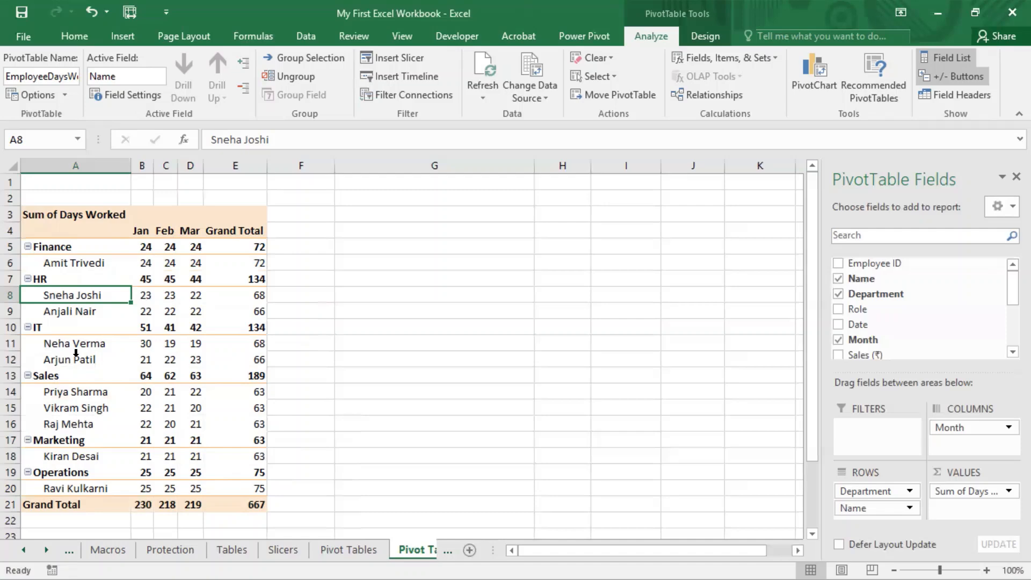
Step: Check the Name field's settings and close them without making changes
left_click(130, 102)
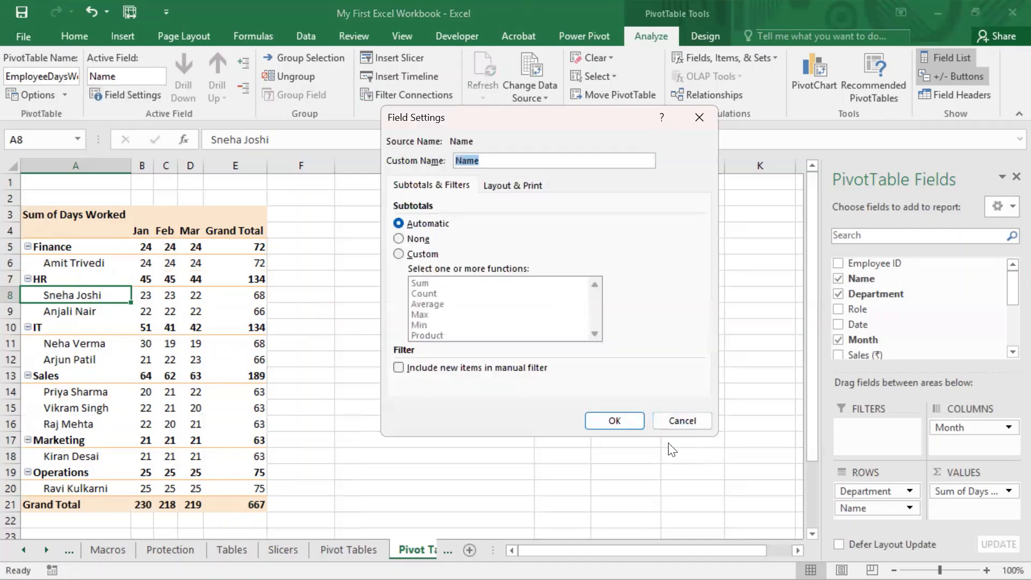
left_click(684, 419)
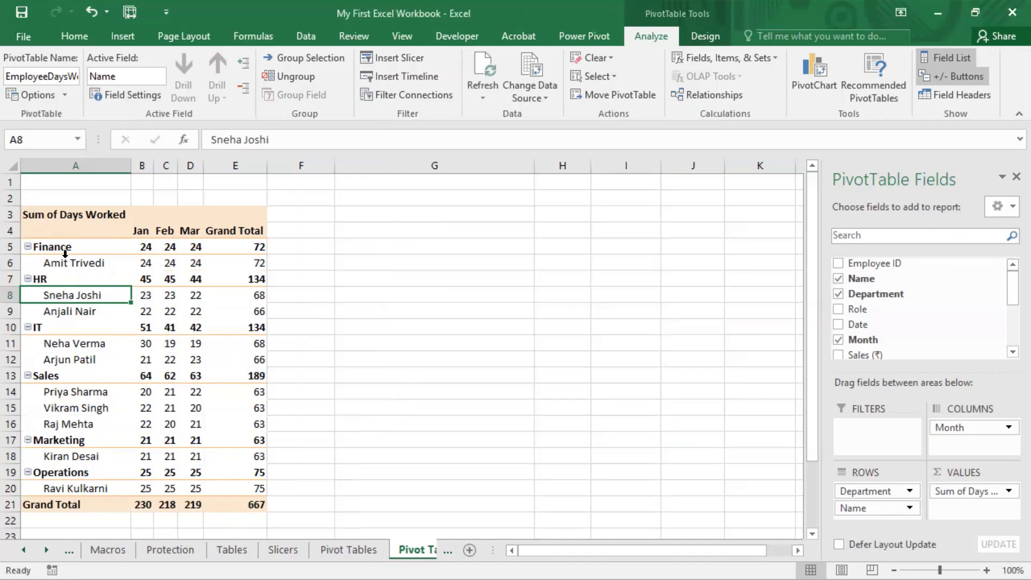
Step: Add the Role field to Rows between Department and Name, and select the empty cell G8
left_click(66, 250)
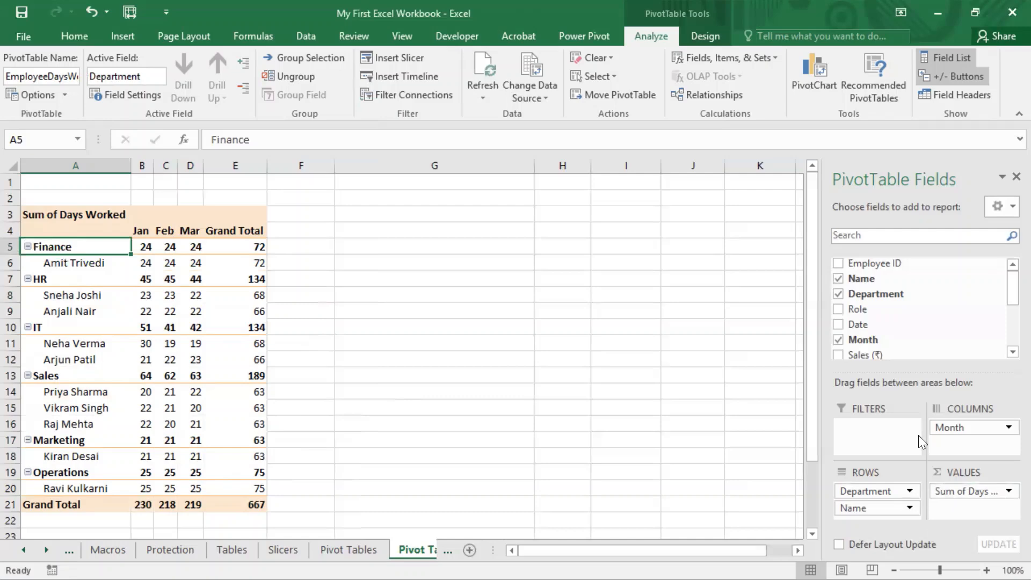
left_click_drag(857, 309, 886, 507)
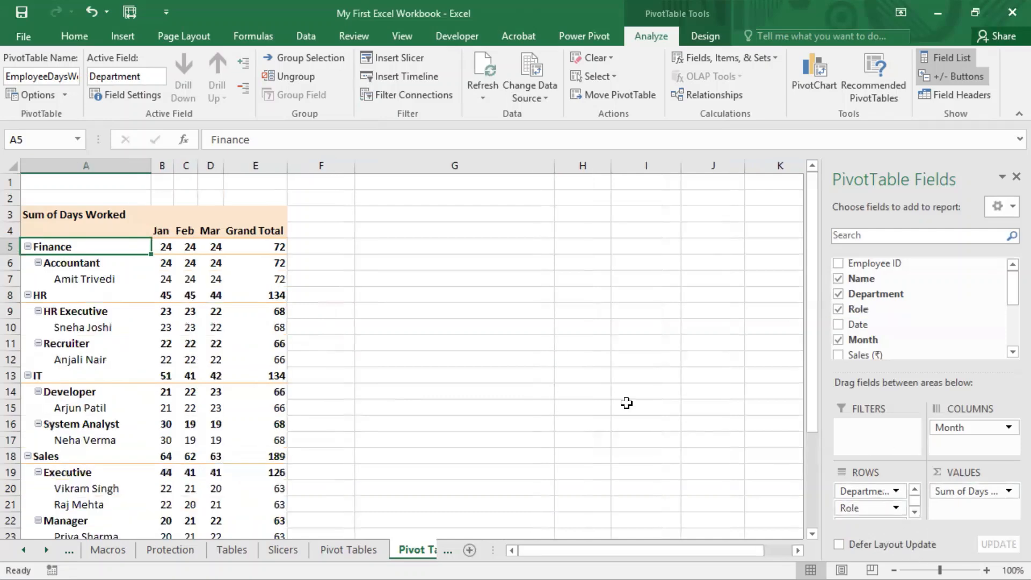
left_click(454, 295)
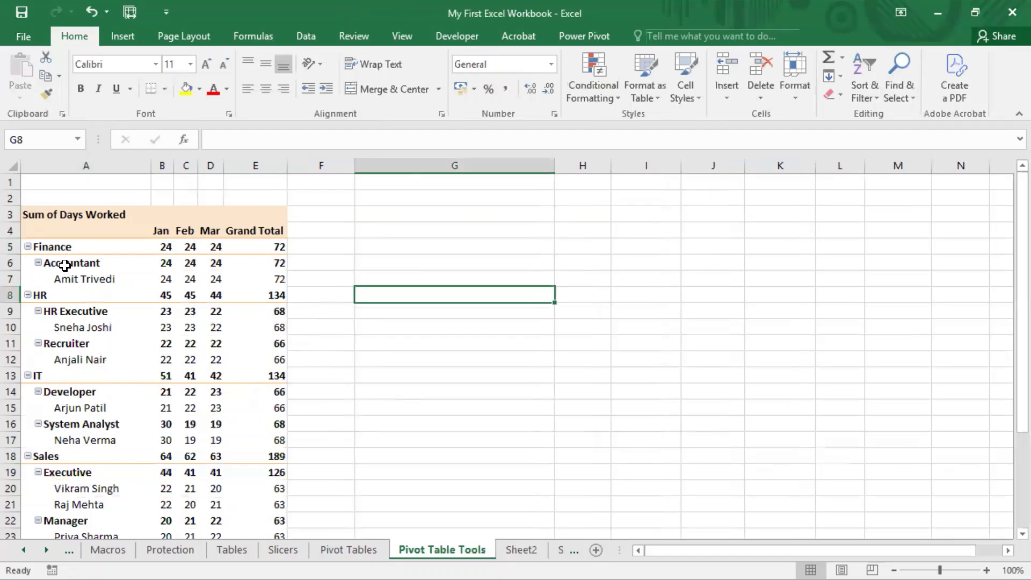
Step: Examine the three row levels under Finance: the department, the Accountant role and the employee in A5:A7
left_click(67, 261)
left_click(62, 248)
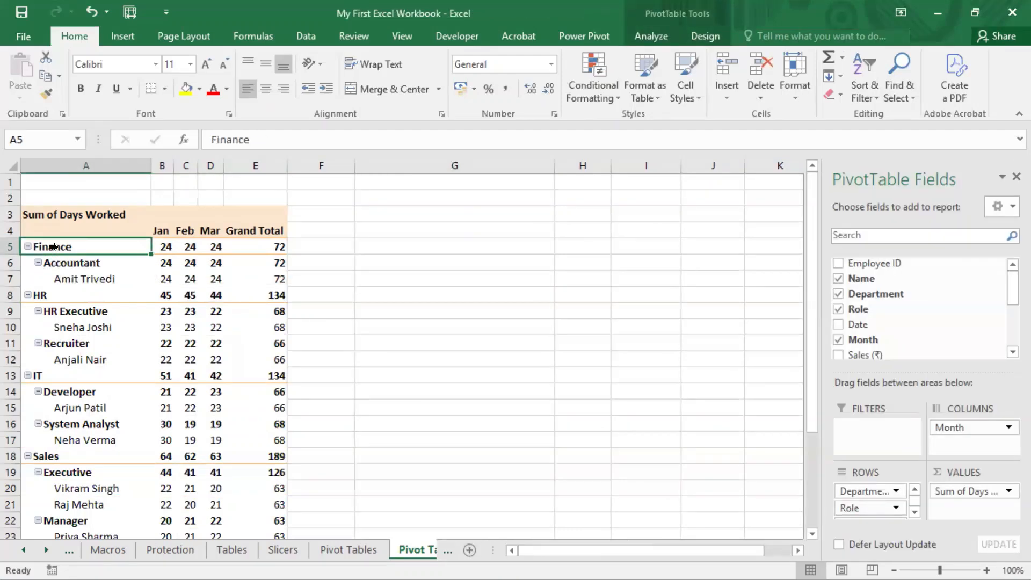
left_click(86, 265)
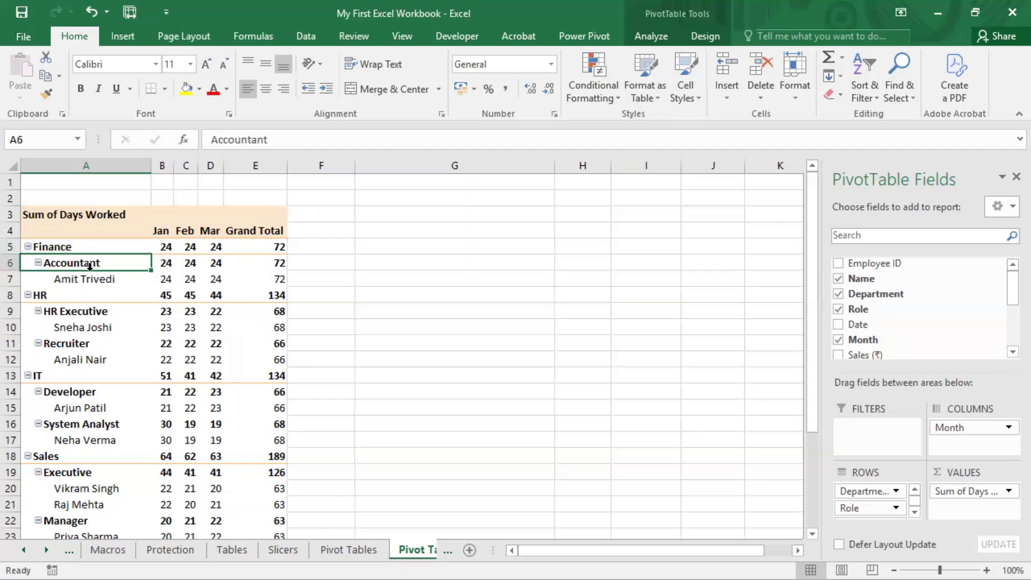
left_click(83, 281)
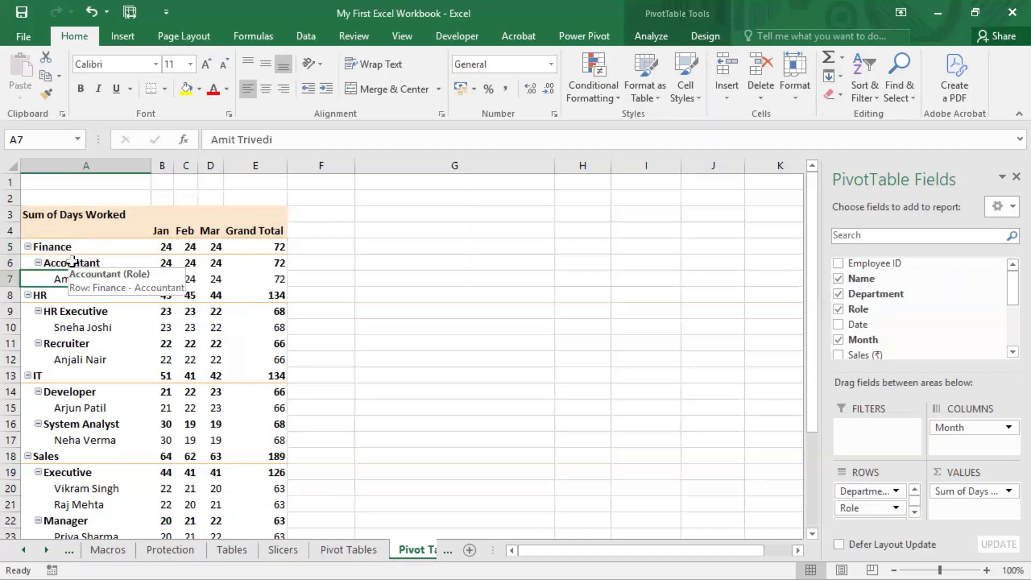
Step: Collapse the Accountant row in A6 to the Role level and after that to the Department level
left_click(72, 262)
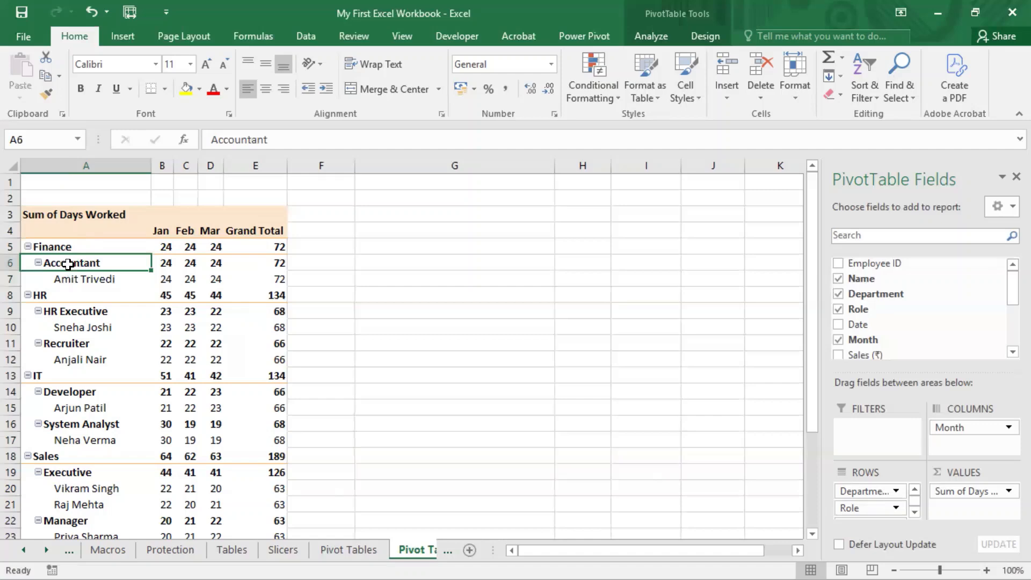
right_click(68, 263)
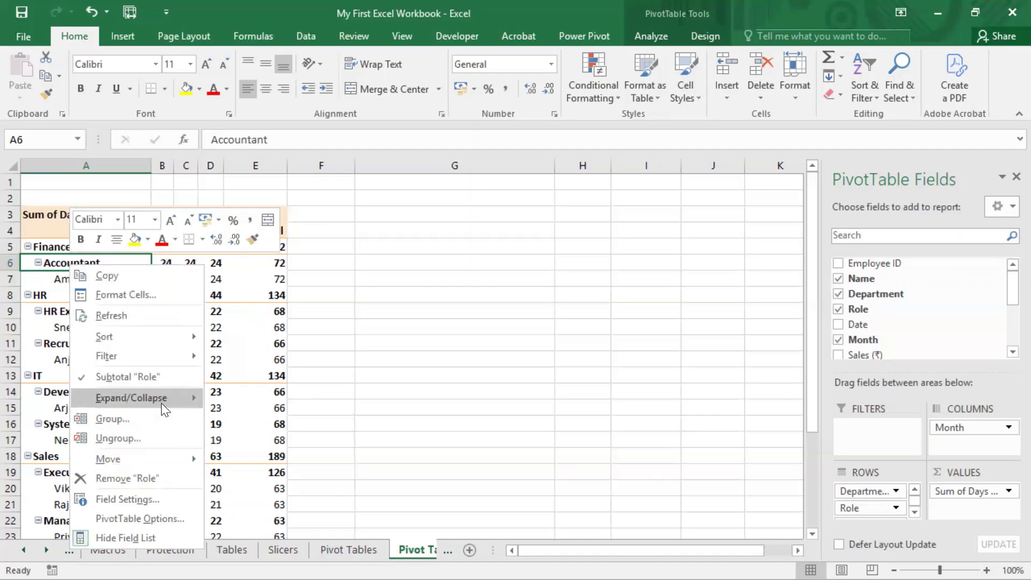
mouse_move(161, 400)
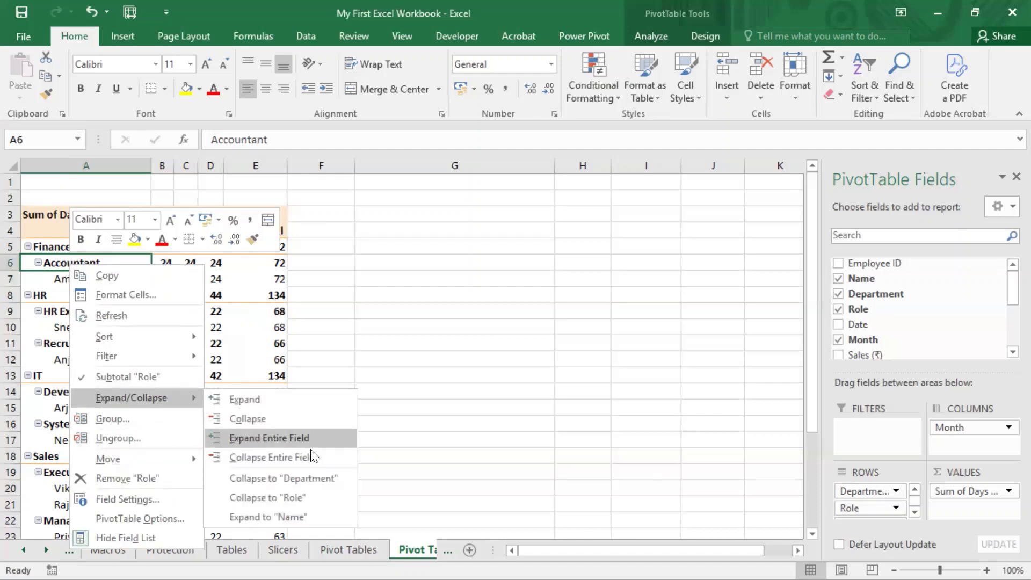
left_click(280, 498)
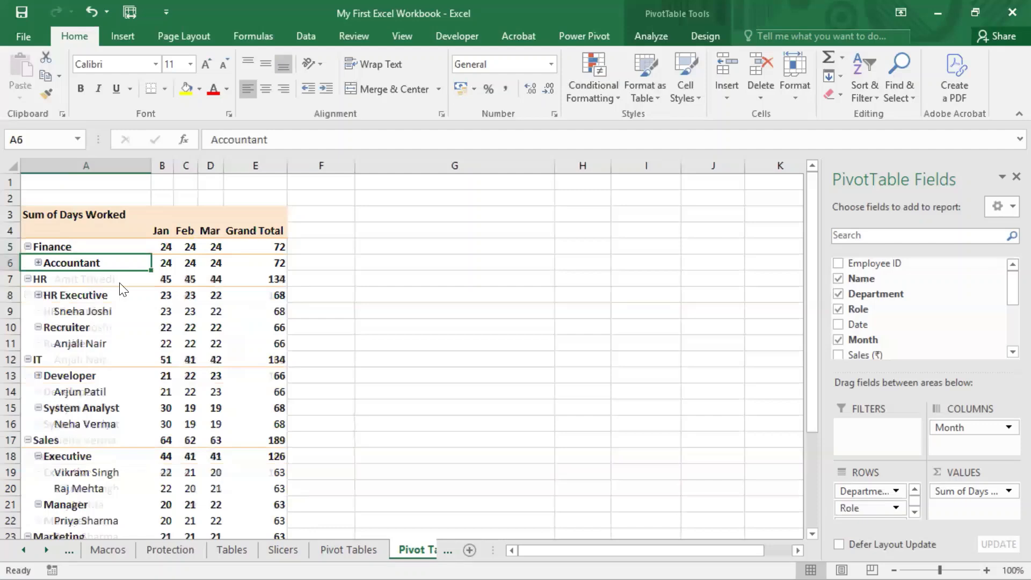
right_click(78, 263)
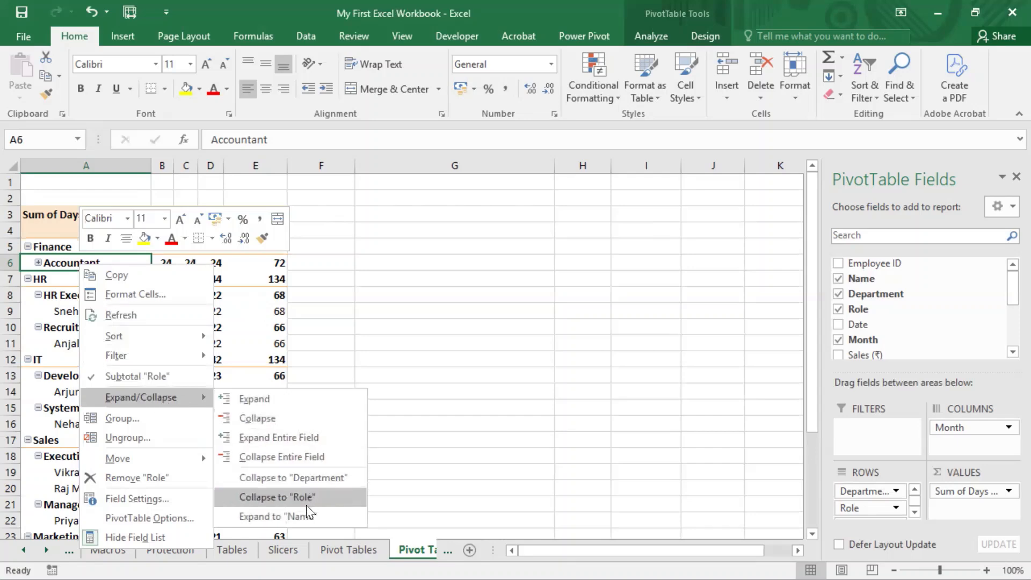
left_click(321, 479)
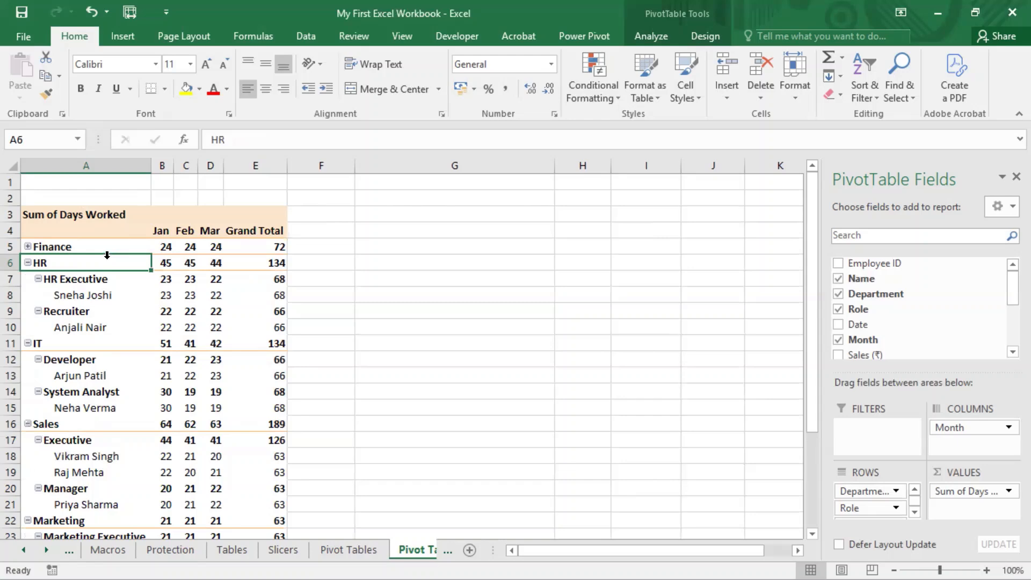
Step: Expand the Finance department in A5 down to the Name level
left_click(48, 245)
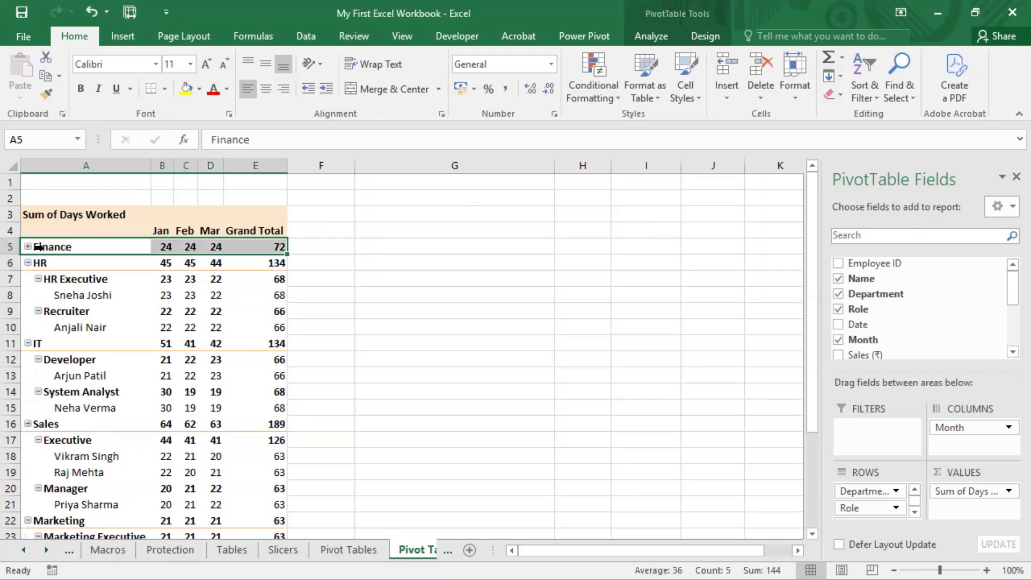
right_click(45, 249)
mouse_move(133, 380)
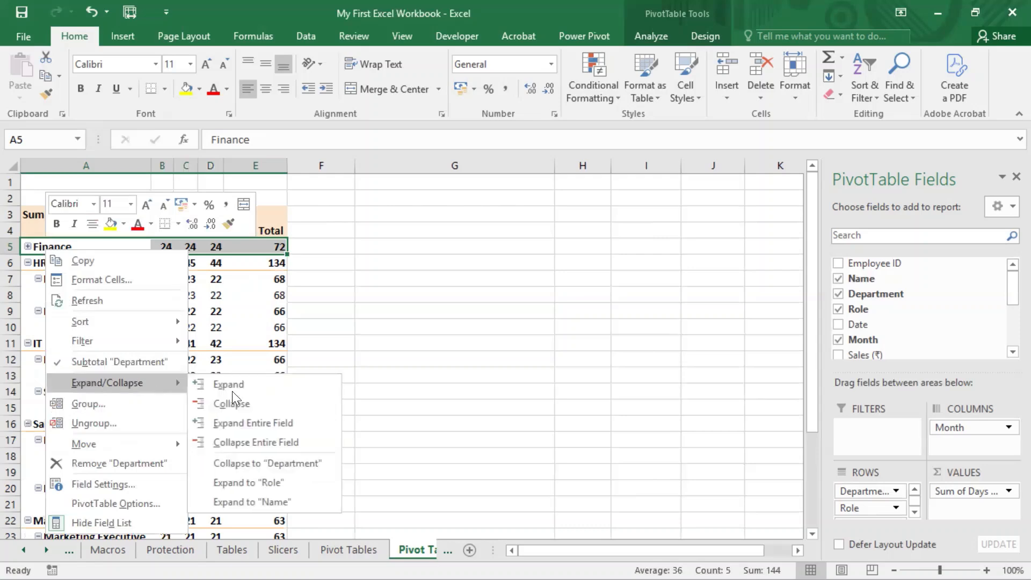
left_click(281, 501)
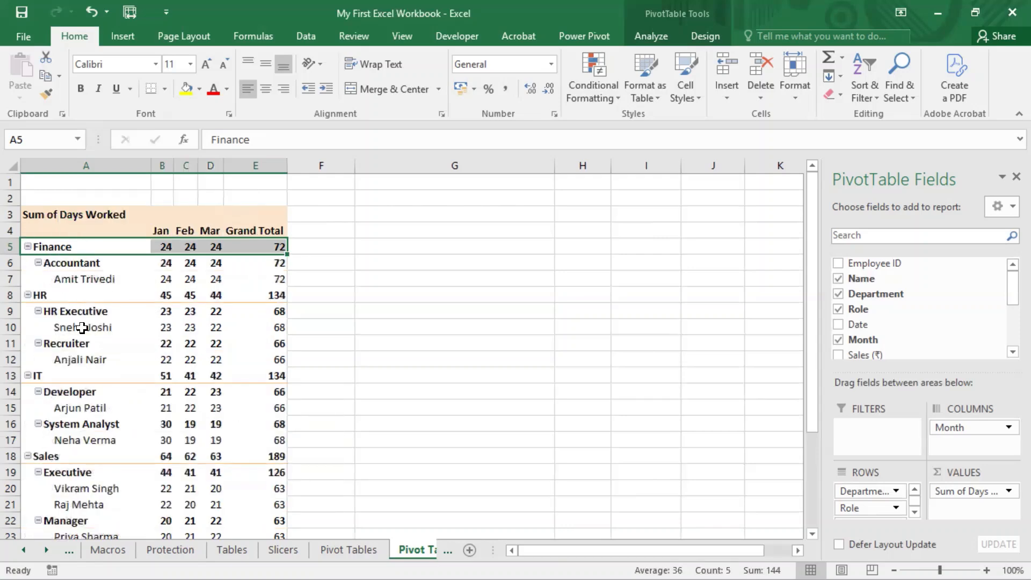
Step: Review the Expand/Collapse options offered for the Finance department in A5, and close them without choosing one
left_click(73, 246)
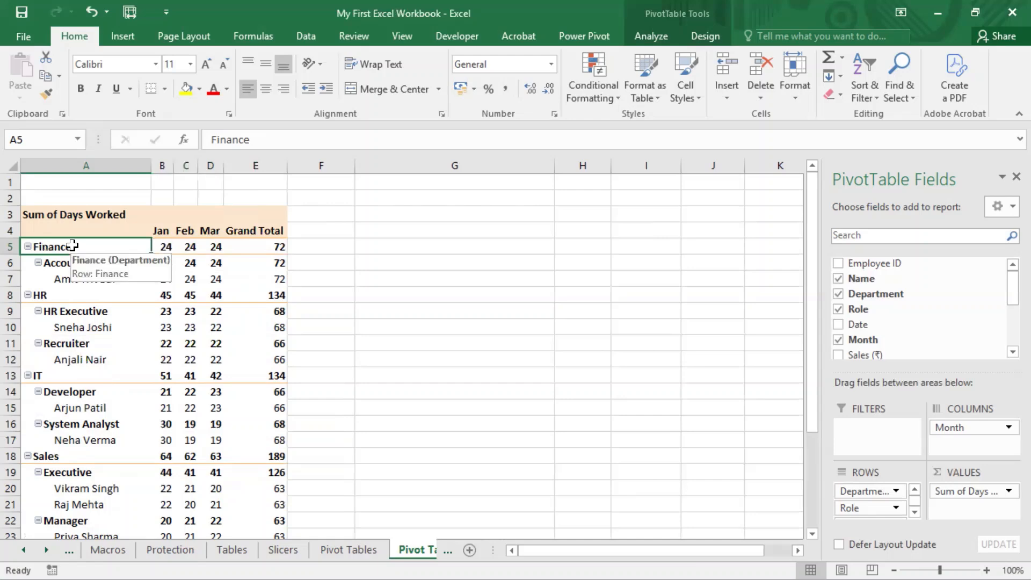
right_click(72, 245)
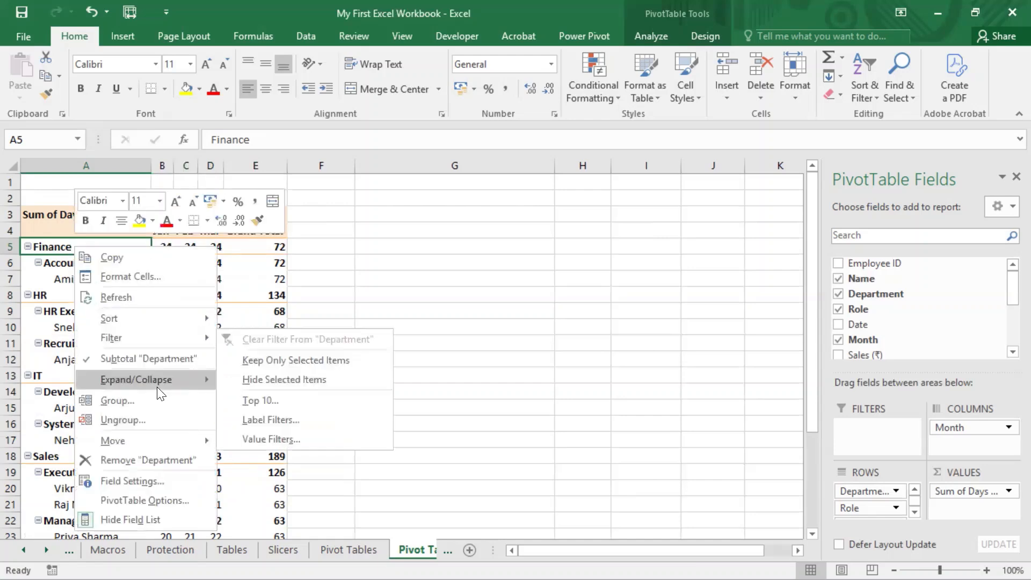
mouse_move(159, 381)
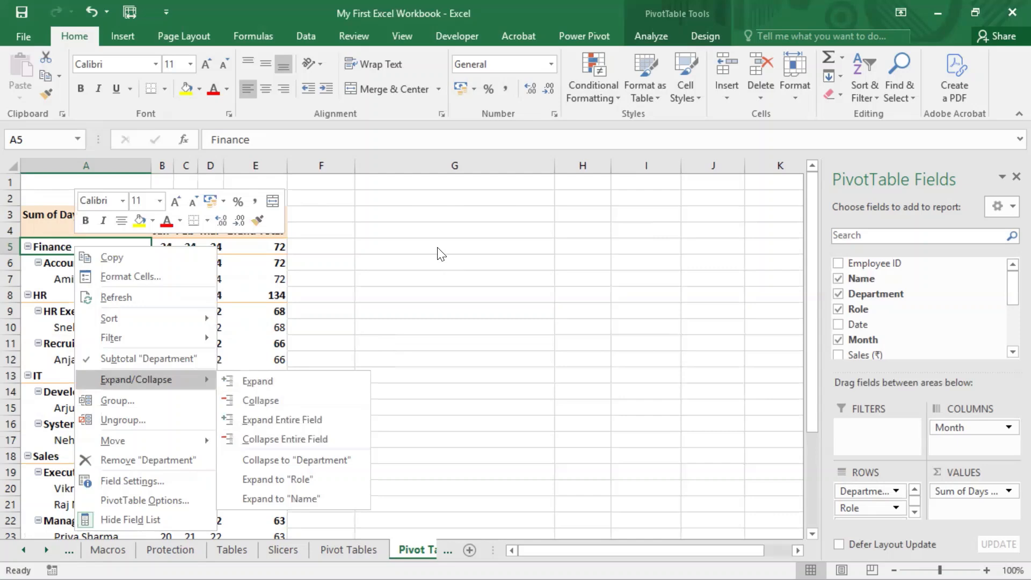
key("Escape")
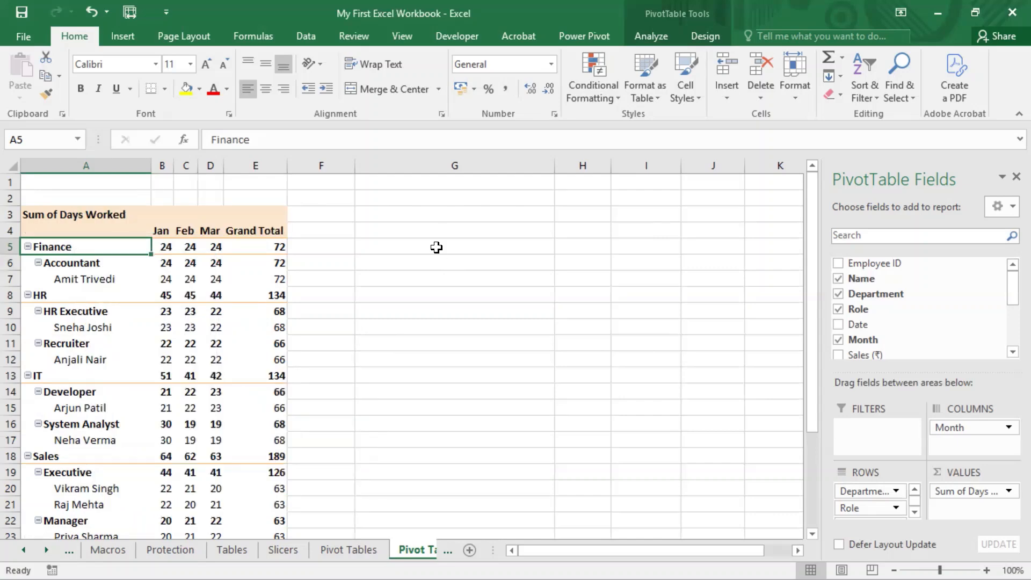
Step: Collapse the entire Role field from the Accountant label in A6
left_click(67, 262)
right_click(66, 262)
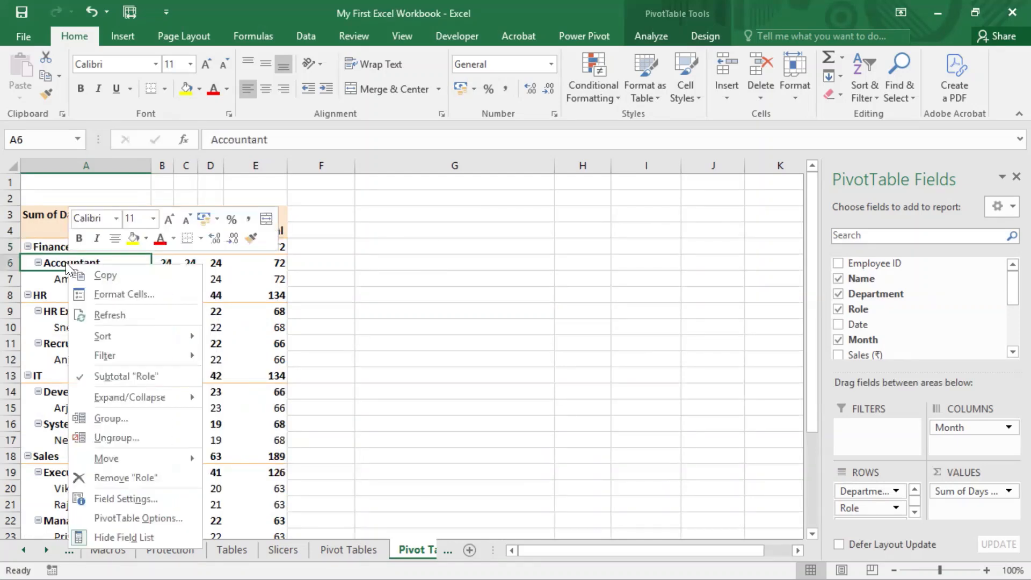
mouse_move(114, 395)
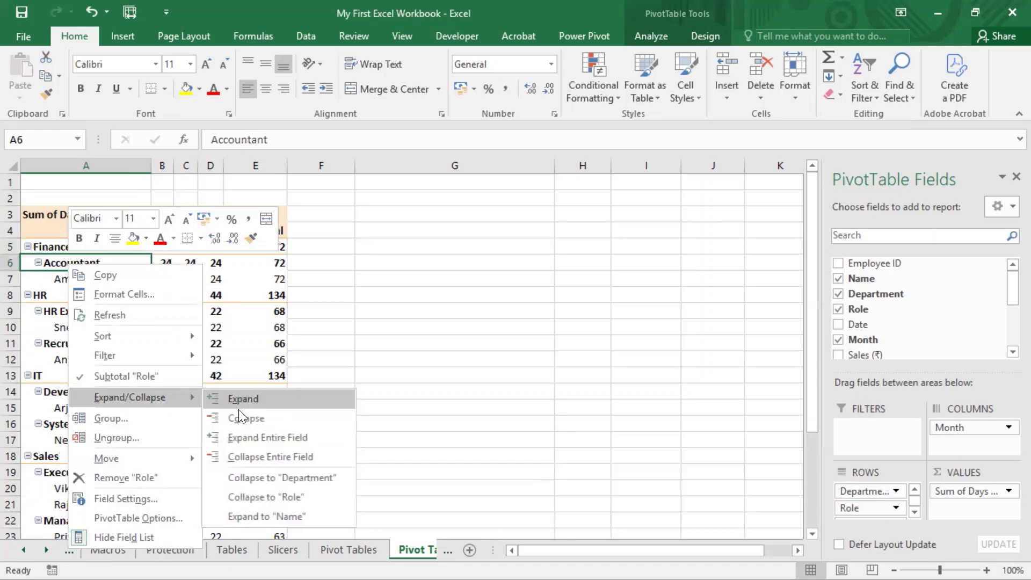
left_click(268, 455)
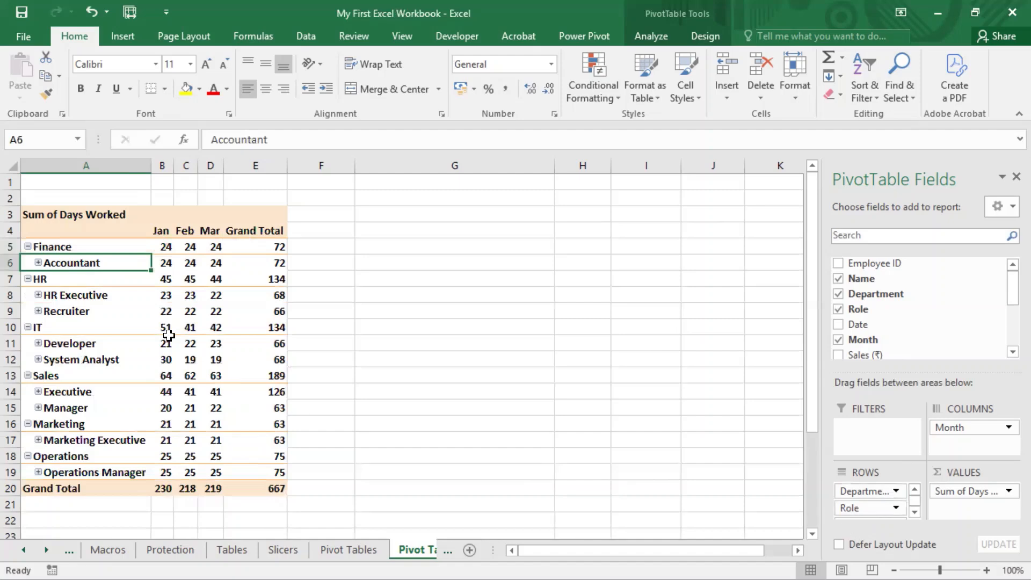
Step: Expand the entire Role field from the Accountant label in A6
left_click(65, 247)
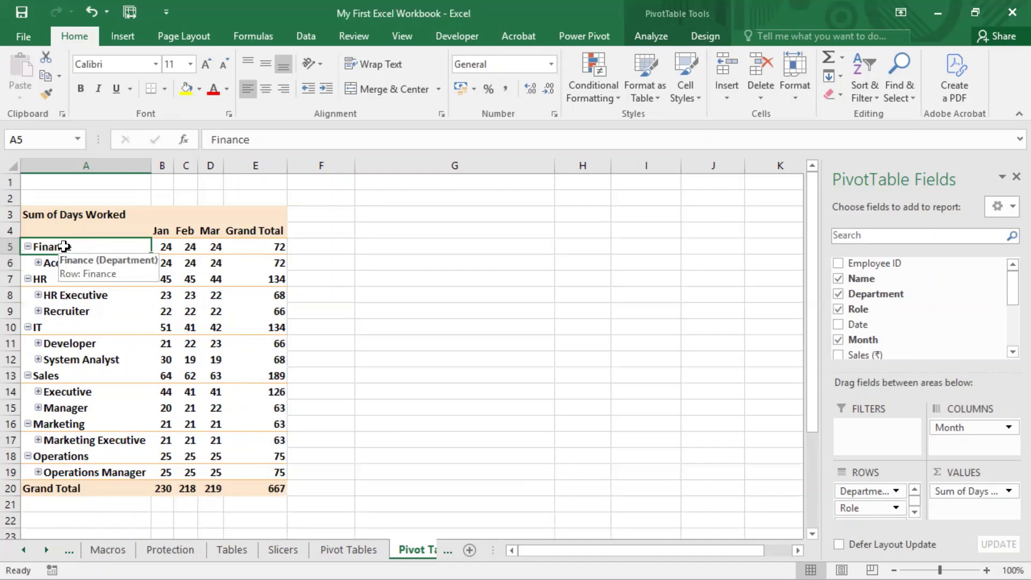
right_click(60, 262)
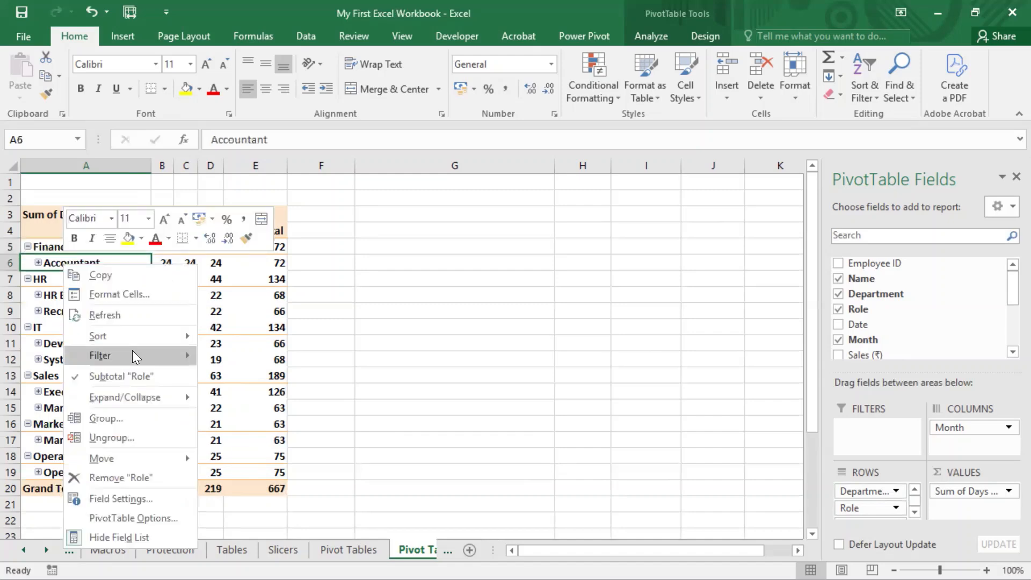
mouse_move(144, 397)
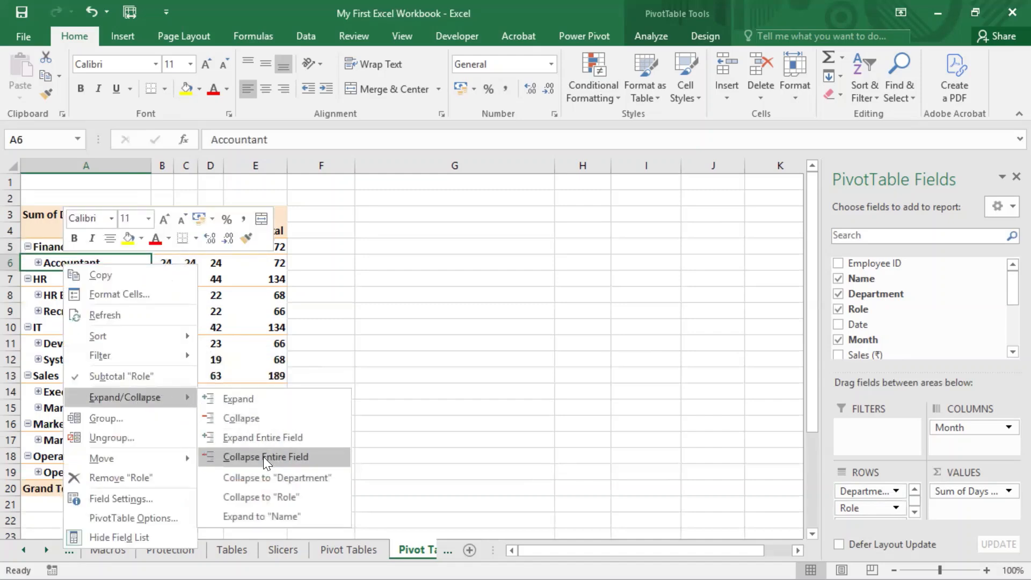
left_click(270, 440)
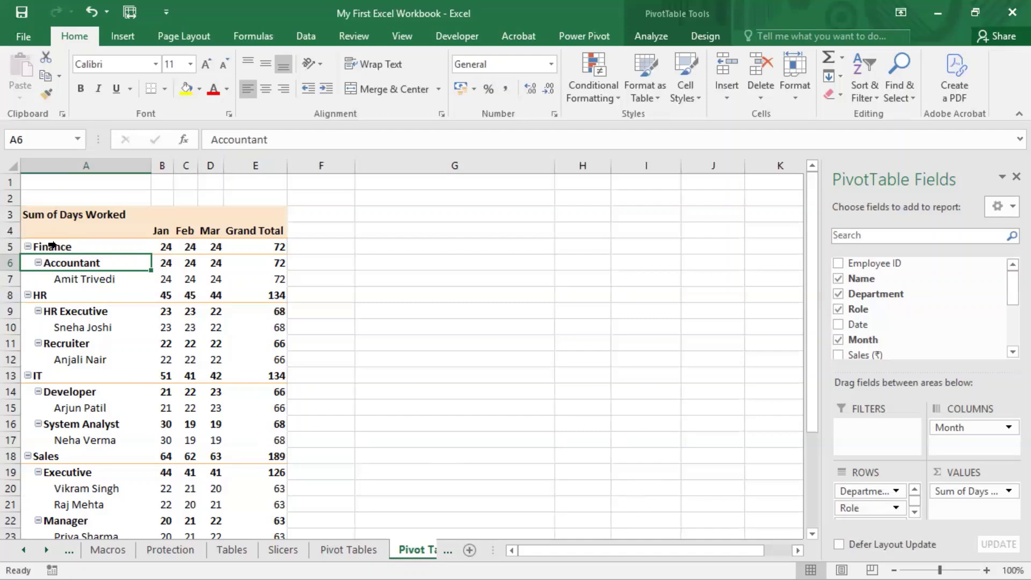
Step: Collapse the entire Department field from the Finance label in A5
left_click(58, 245)
right_click(59, 246)
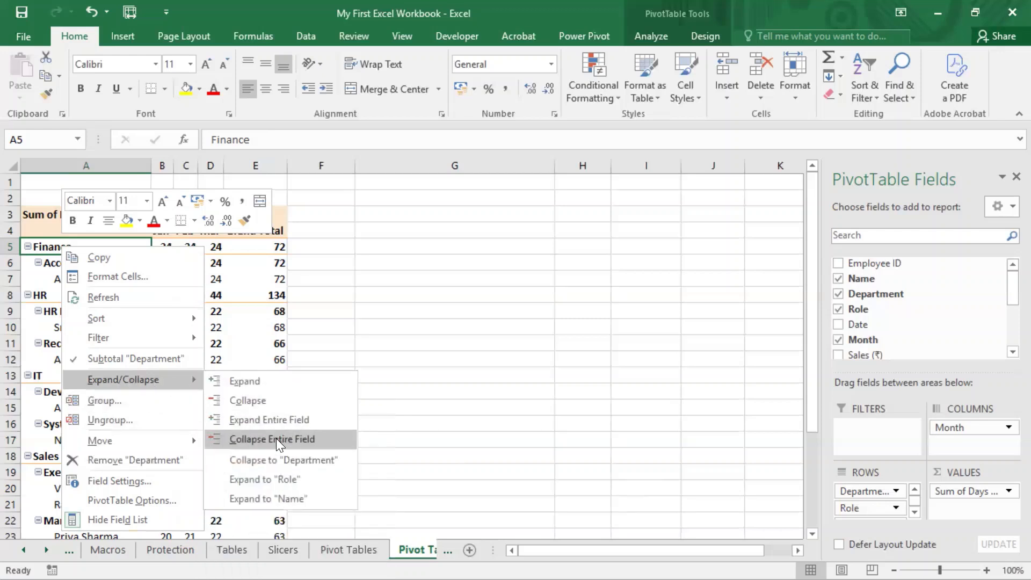
left_click(277, 440)
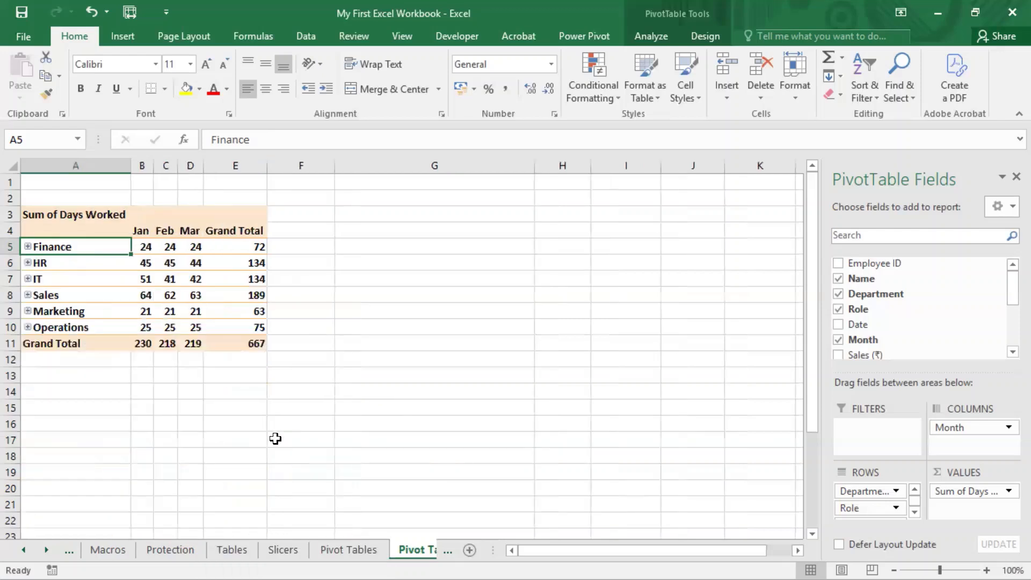
Step: Expand the entire Department field from the Finance label in A5
right_click(69, 248)
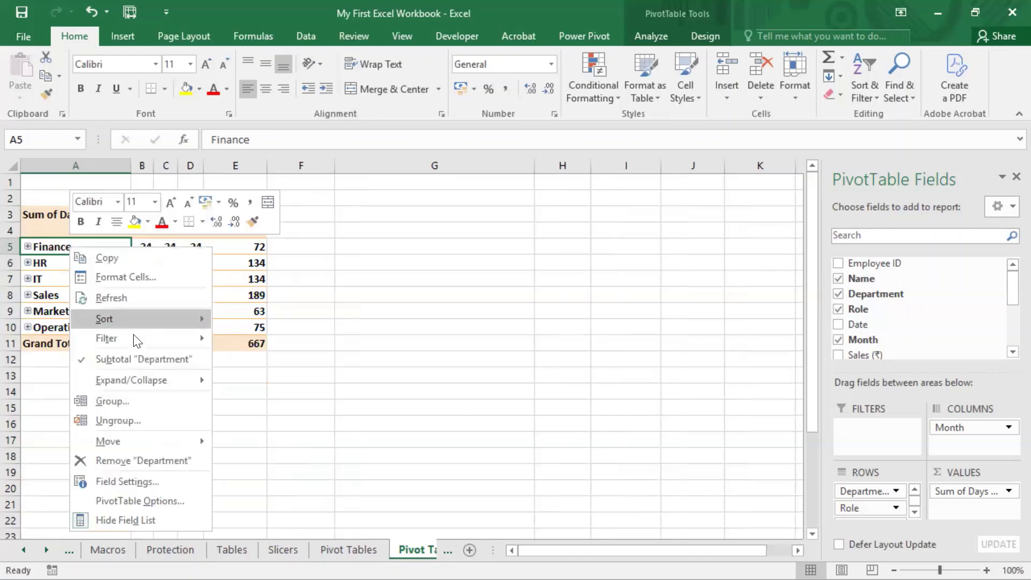
mouse_move(204, 379)
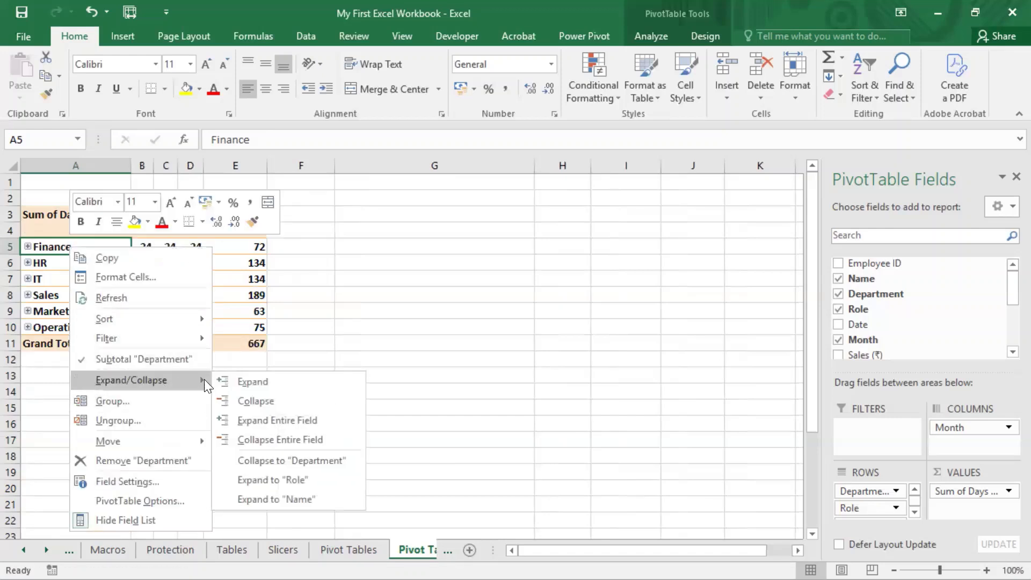
left_click(295, 421)
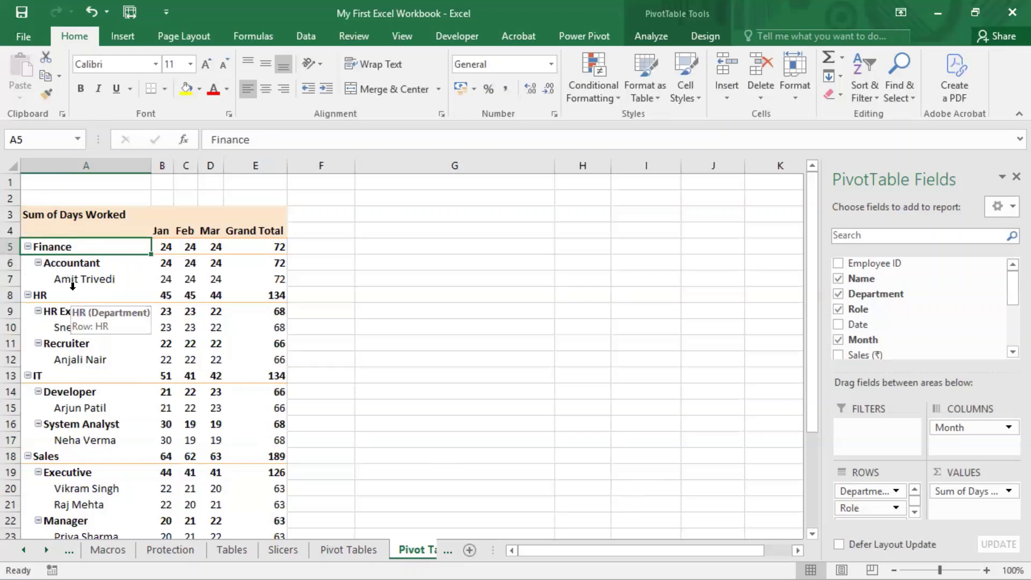
Step: Collapse the entire Department field again from Finance in A5, leaving one summary row per department
left_click(72, 262)
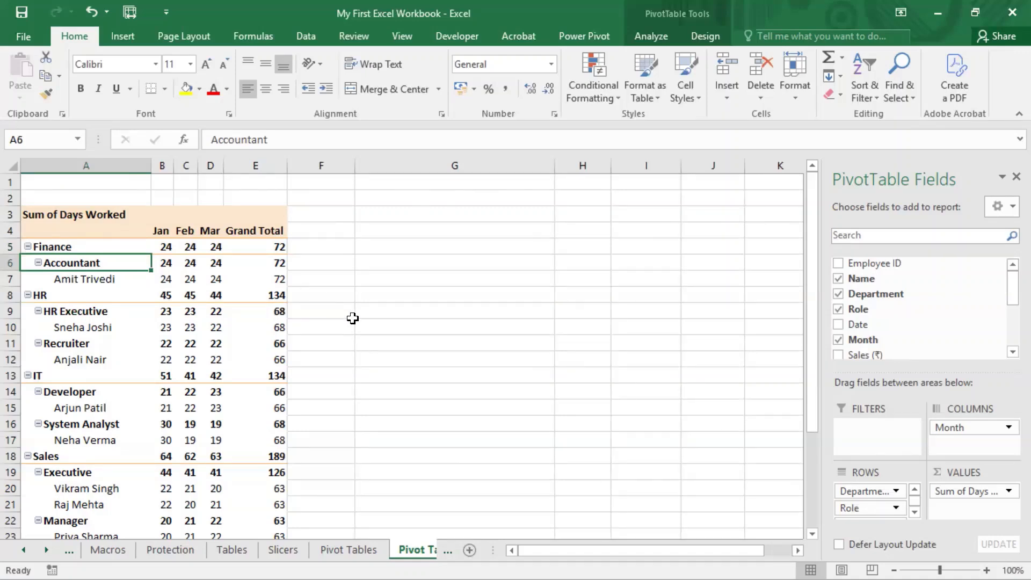
left_click(515, 2)
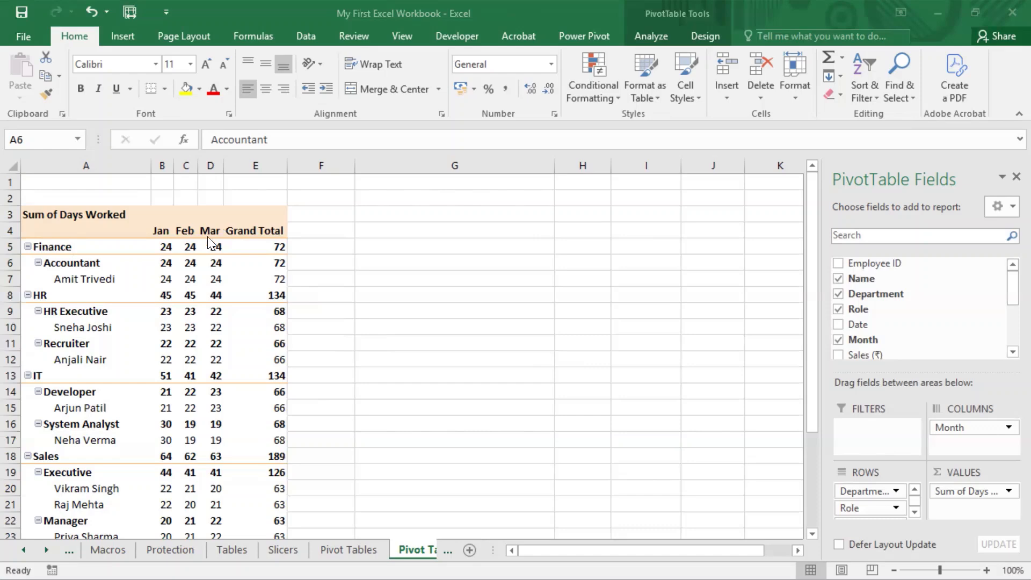
left_click(49, 245)
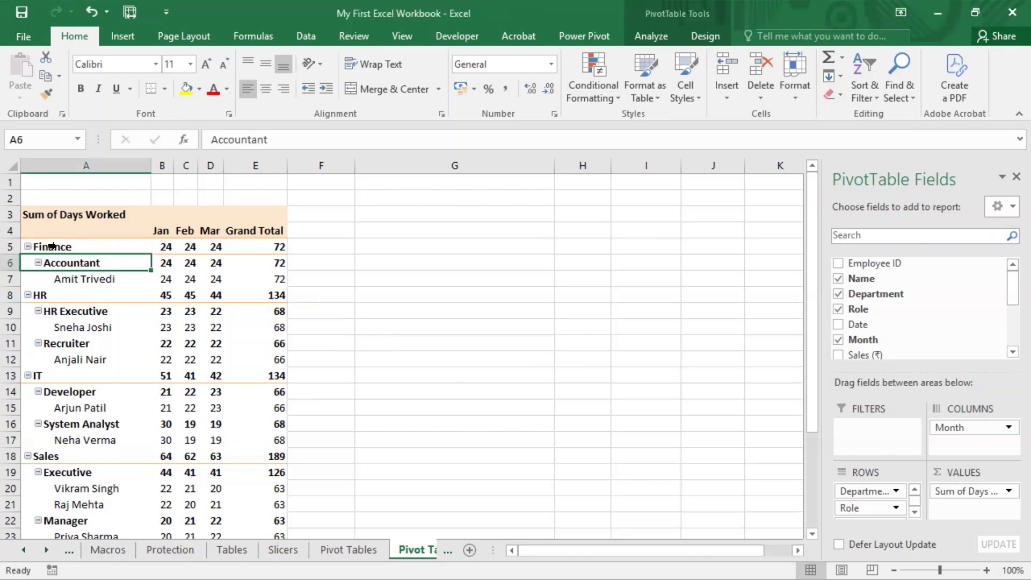
left_click(52, 245)
right_click(60, 247)
mouse_move(135, 384)
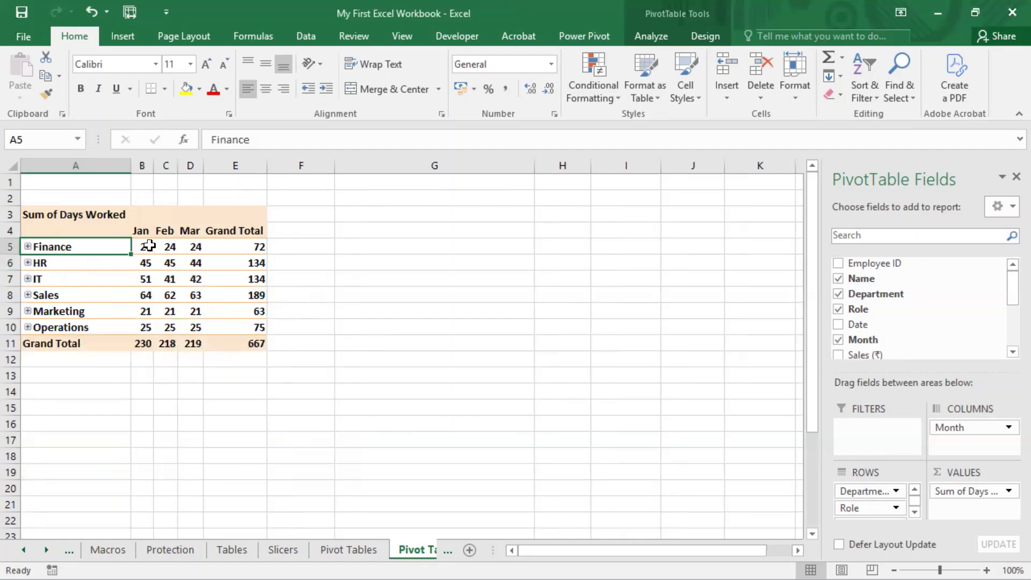
Step: Examine the monthly days worked and grand totals of the collapsed departments, from Finance to Sales
left_click_drag(143, 248, 252, 279)
left_click(253, 263)
left_click(176, 277)
left_click(145, 293)
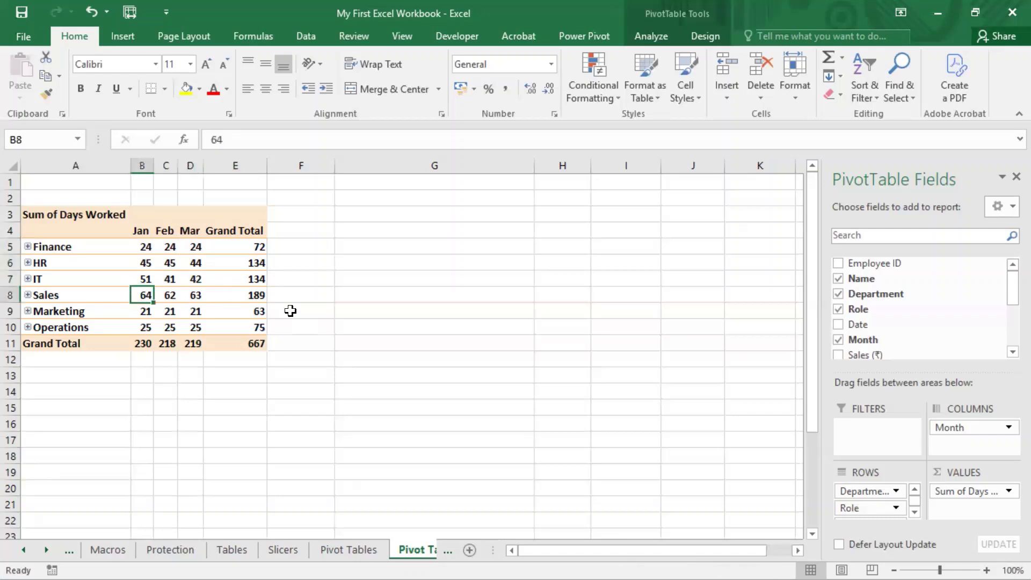
left_click(514, 1)
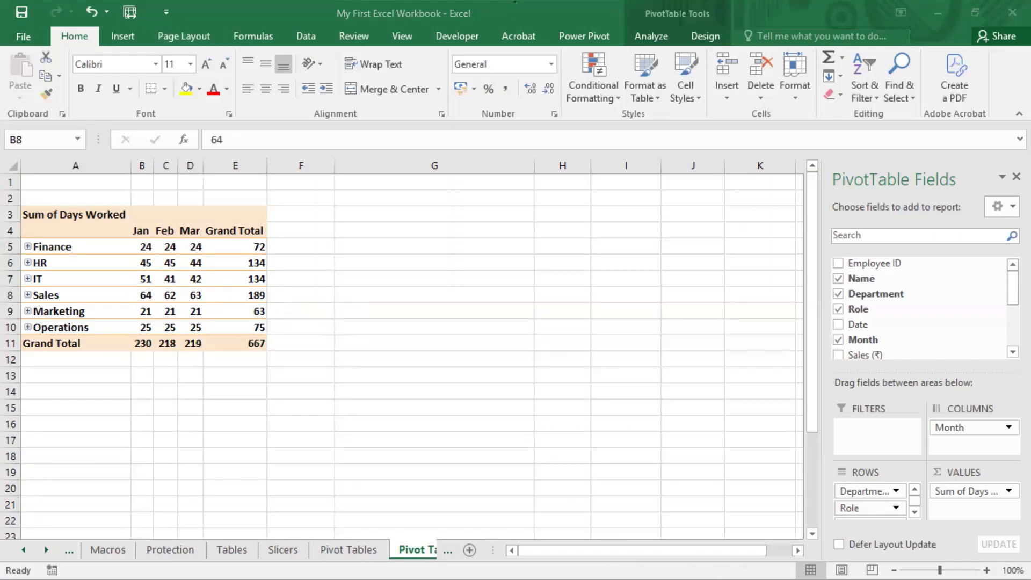
left_click(514, 1)
Step: Select IT's March value in D7 and examine the Group commands among the PivotTable Analyze tools
left_click(193, 281)
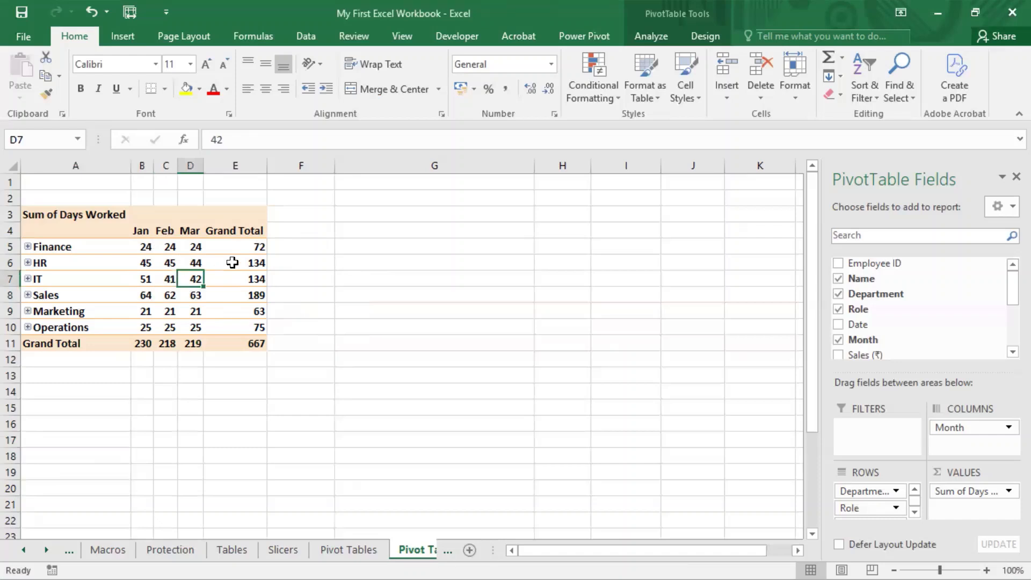
left_click(657, 38)
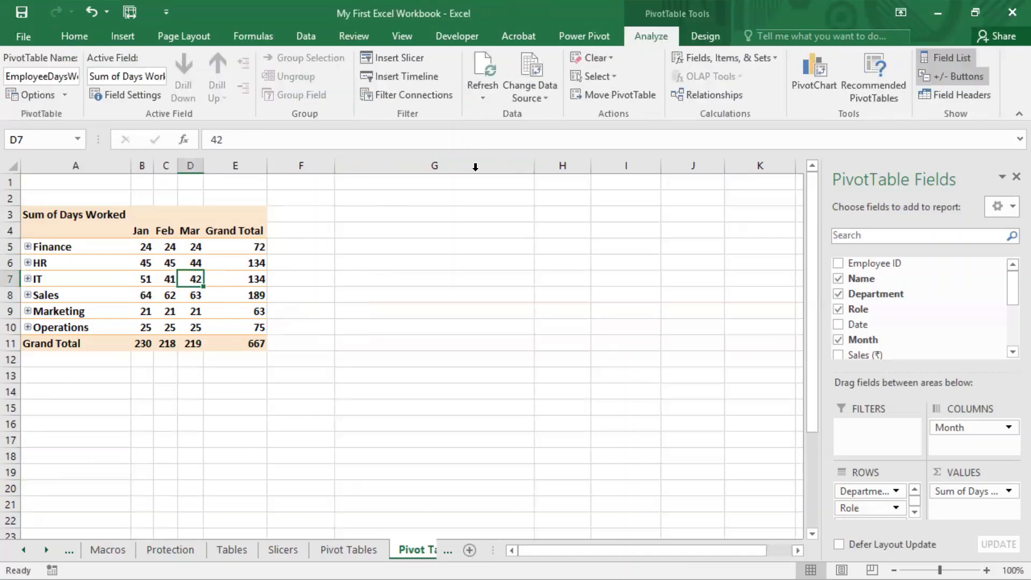
key("ctrl+2")
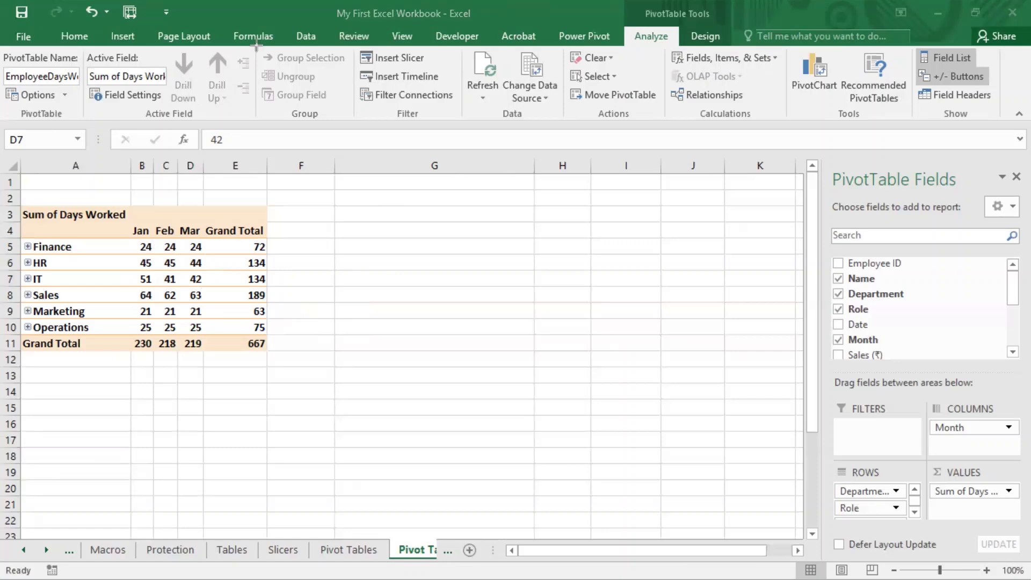
left_click_drag(256, 46, 354, 123)
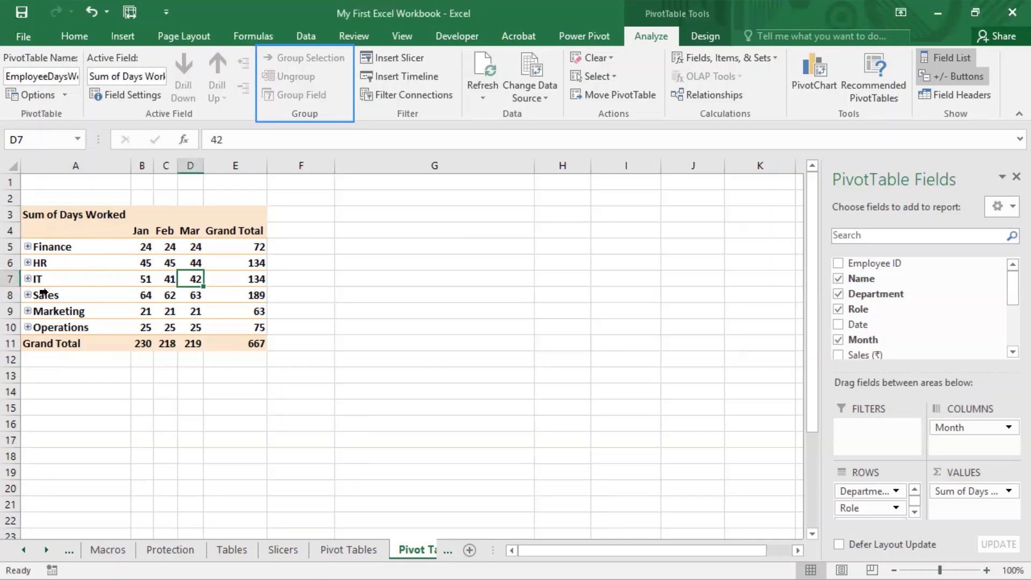
Step: Group the Sales and Marketing departments in rows 8 and 9 into one group with Group Selection
left_click(70, 299)
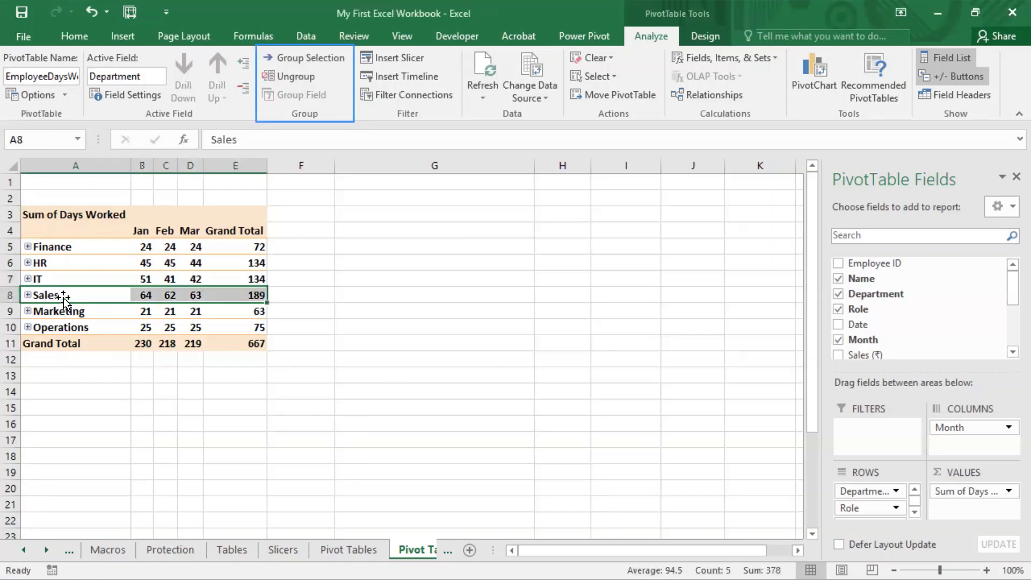
left_click(66, 308, "shift")
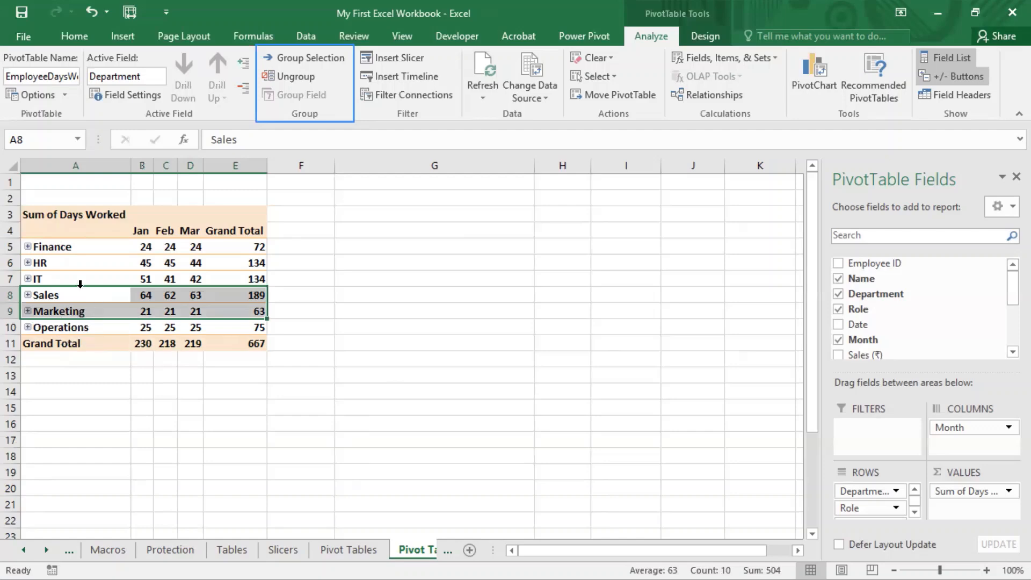
left_click(306, 57)
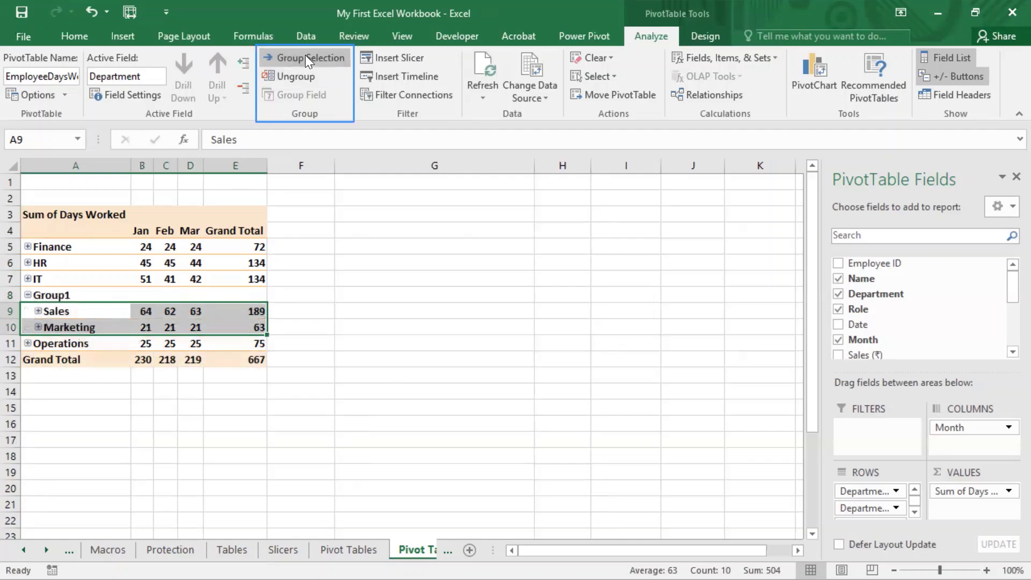
left_click(365, 327)
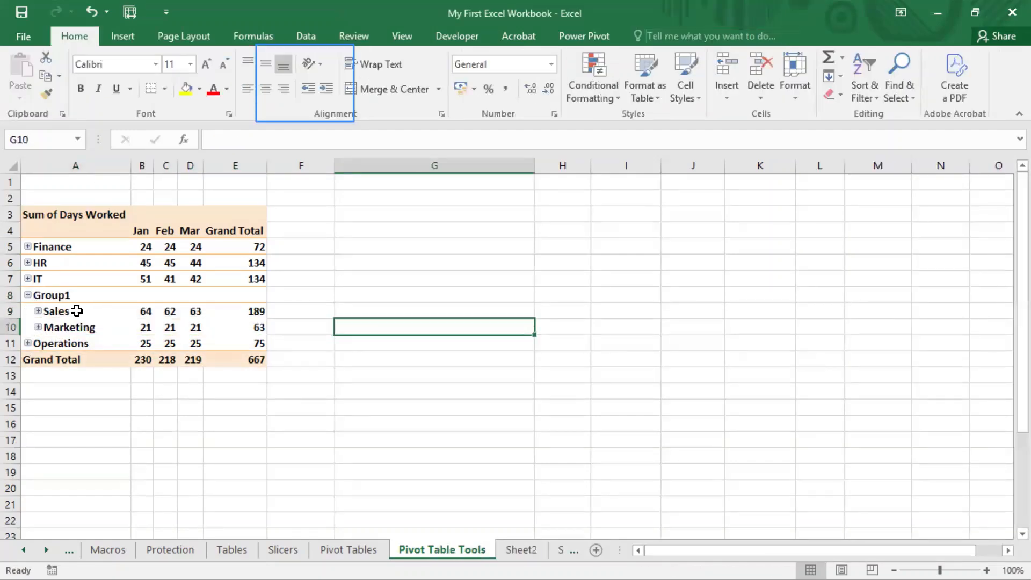
Step: Collapse Group1 in A8 to examine its combined monthly values in B8:E8, and expand it again to show Sales and Marketing
left_click_drag(81, 310, 67, 329)
left_click(63, 294)
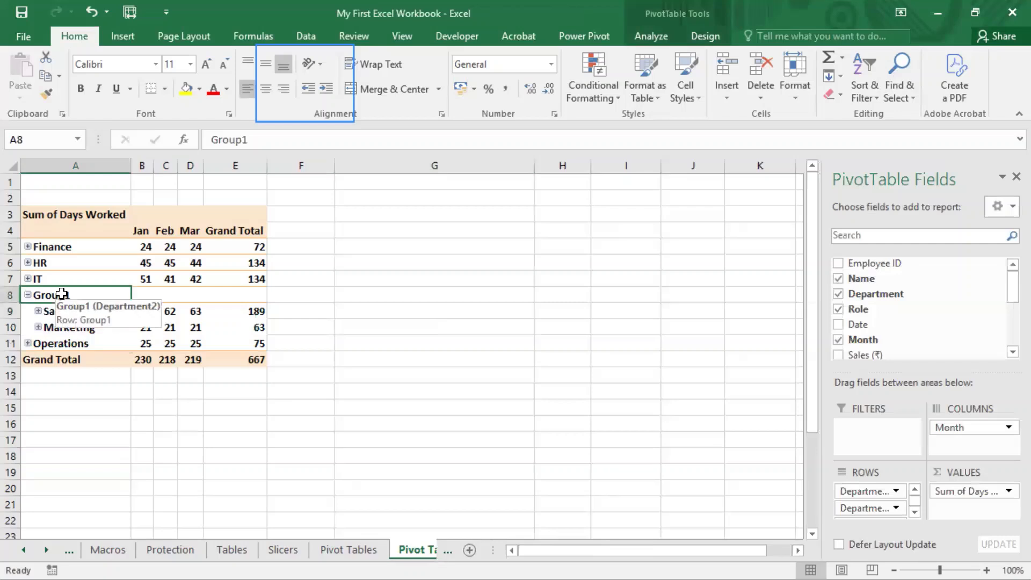
double_click(61, 294)
double_click(75, 293)
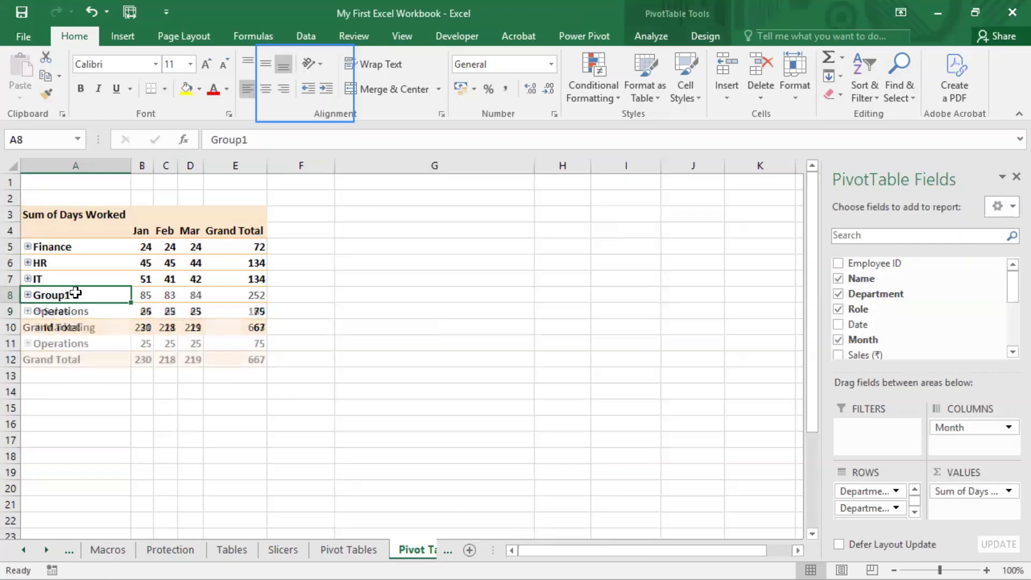
double_click(75, 294)
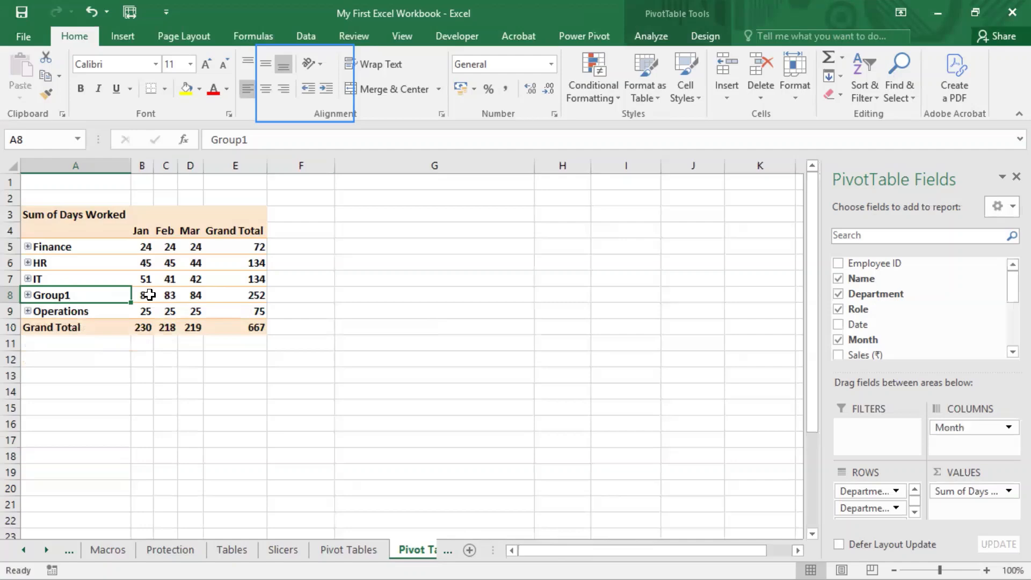
left_click_drag(144, 294, 205, 297)
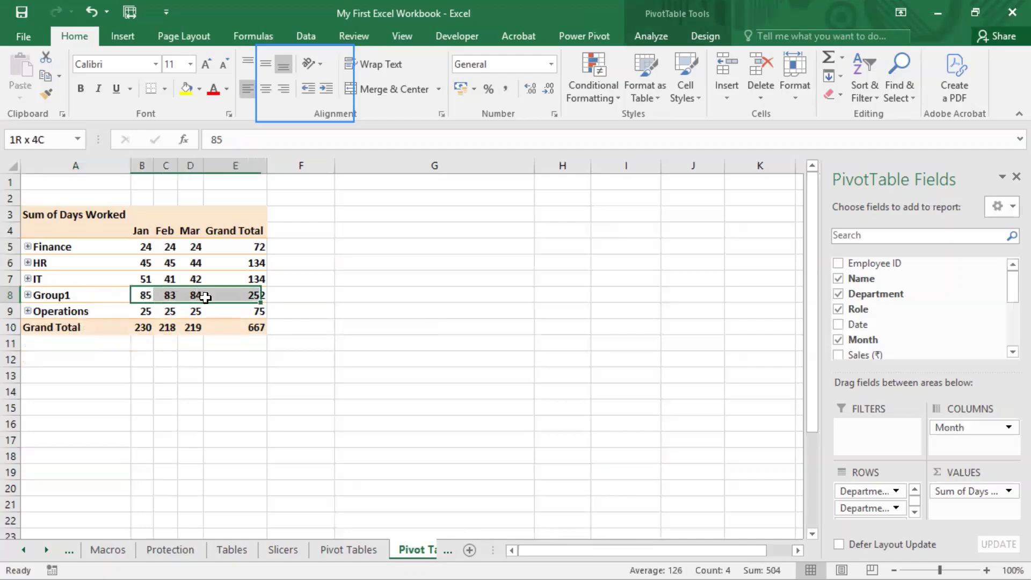
left_click(28, 294)
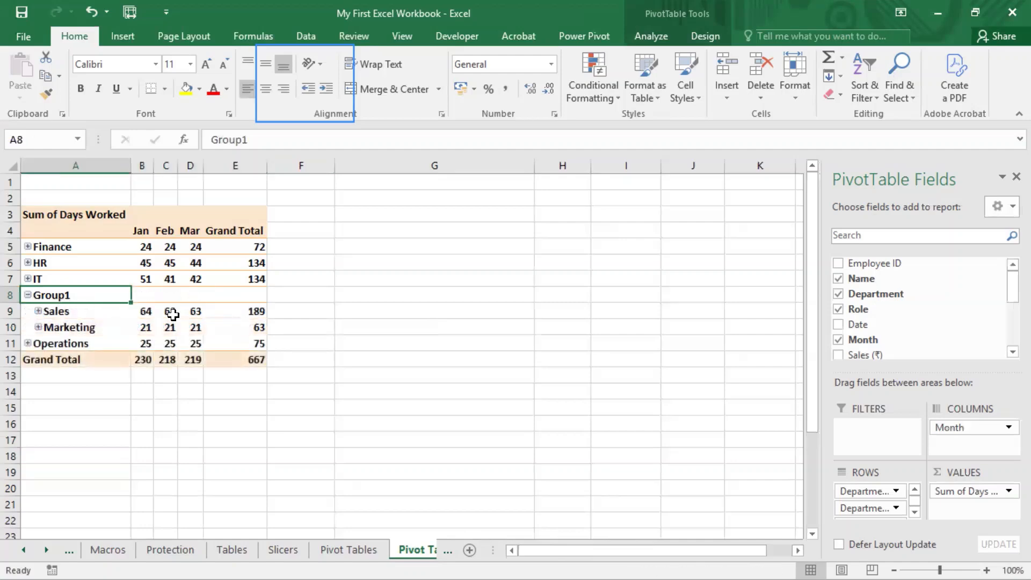
left_click(28, 295)
left_click(28, 295)
Step: Ungroup Group1 in A8 so Sales and Marketing are separate departments again
left_click(647, 36)
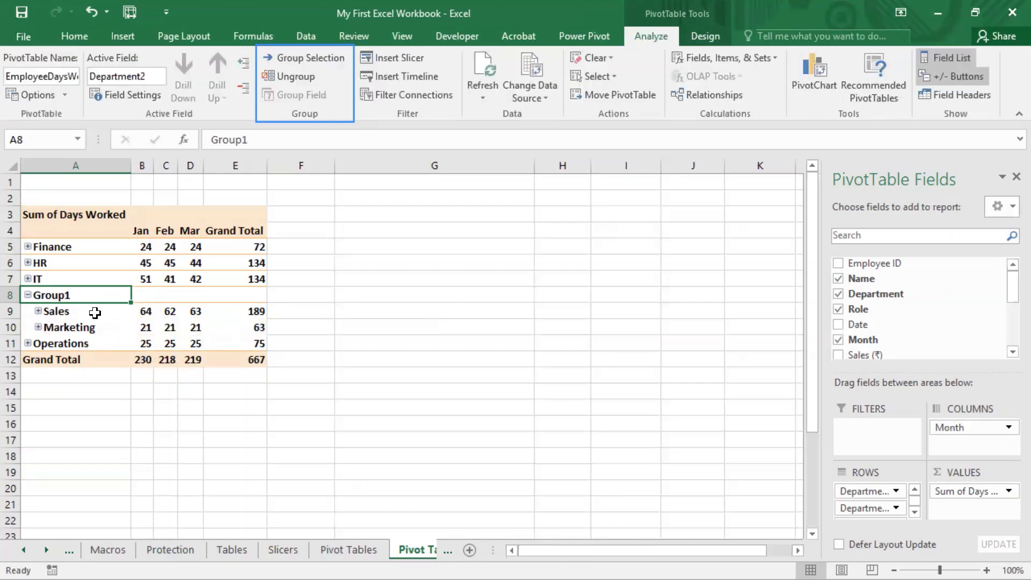
left_click(75, 347)
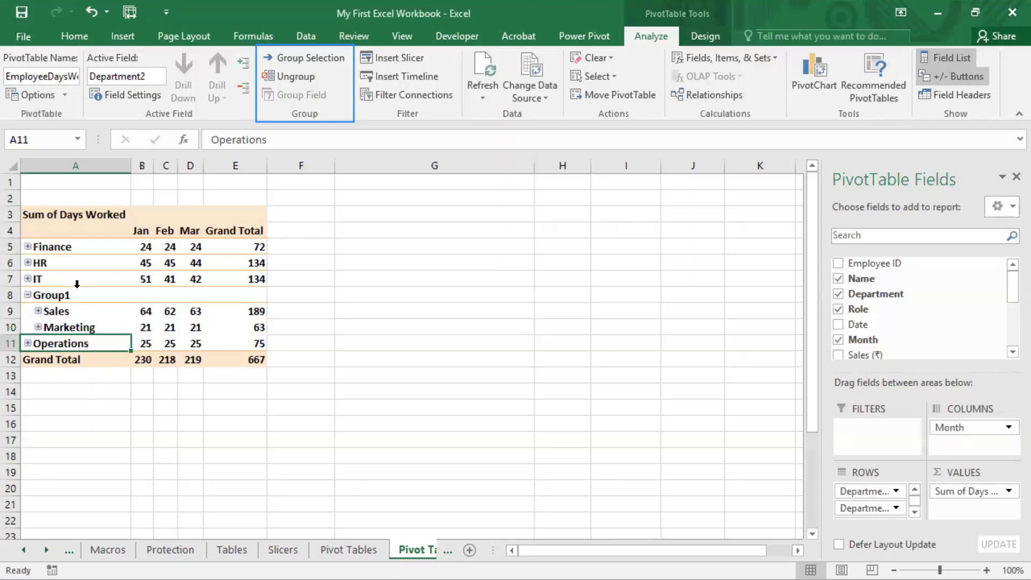
left_click_drag(67, 313, 68, 329)
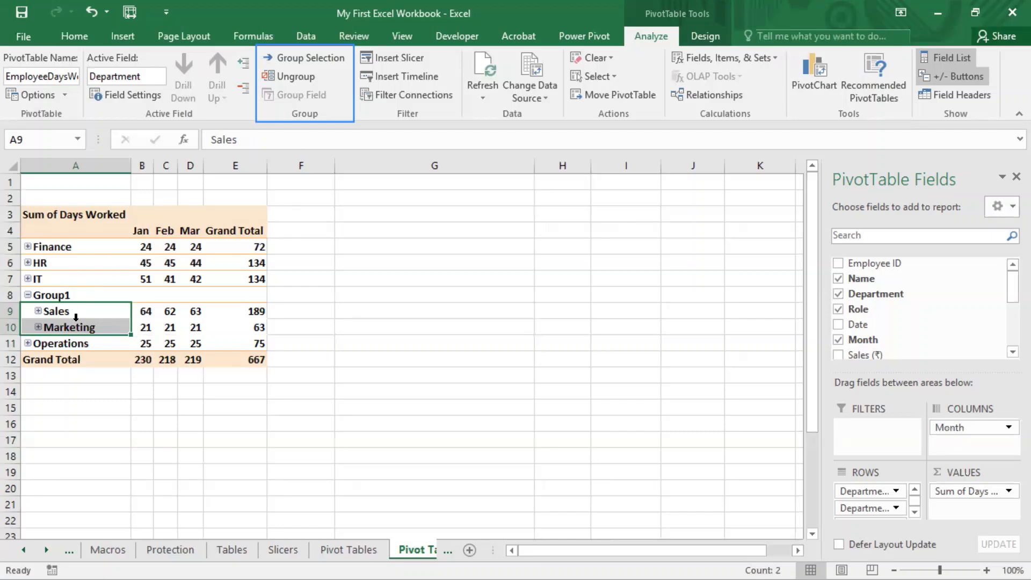
left_click(58, 295)
left_click(293, 79)
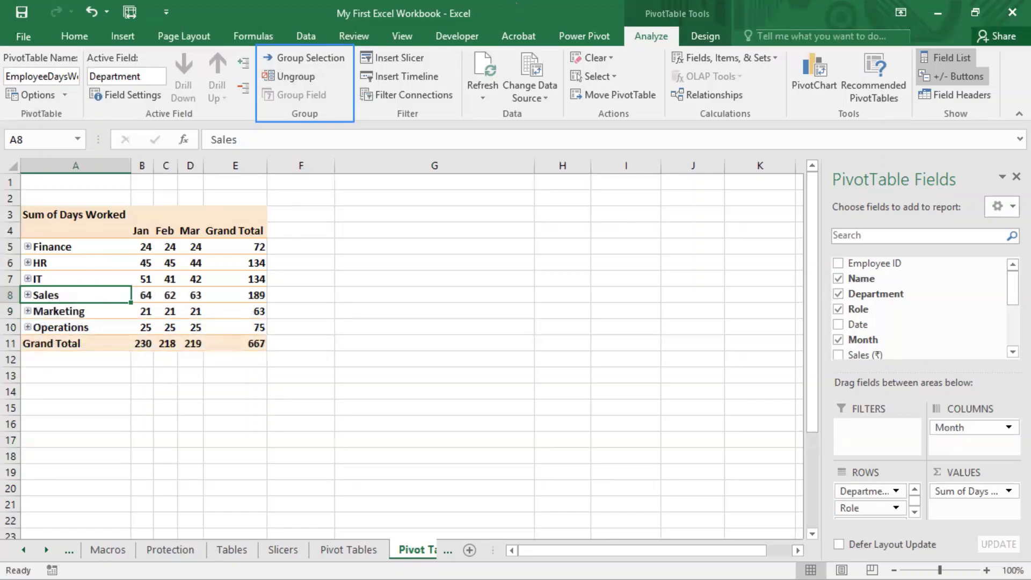
Step: Expand the Sales and Marketing departments to show their roles and employee names
left_click(515, 1)
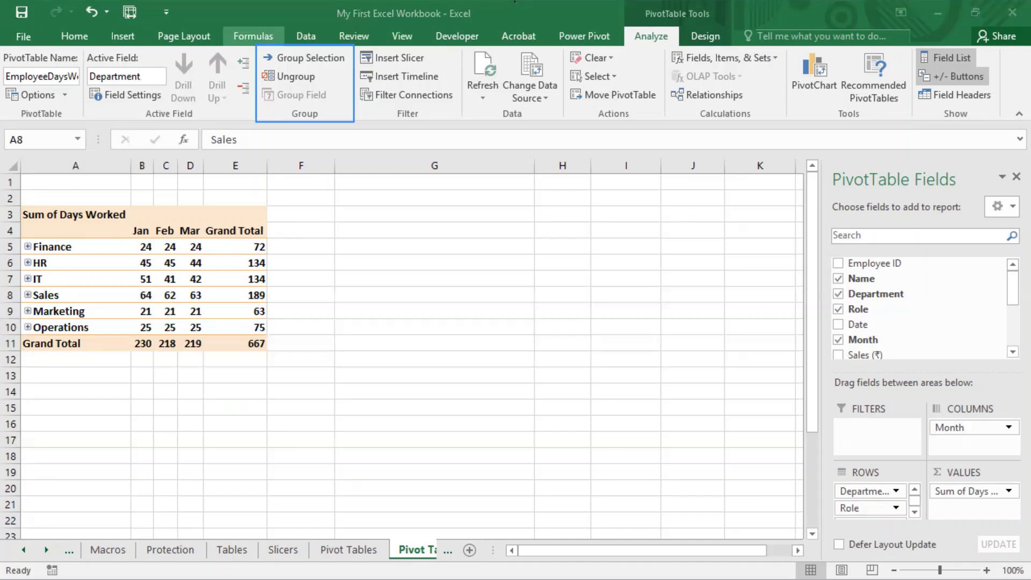
left_click(27, 294)
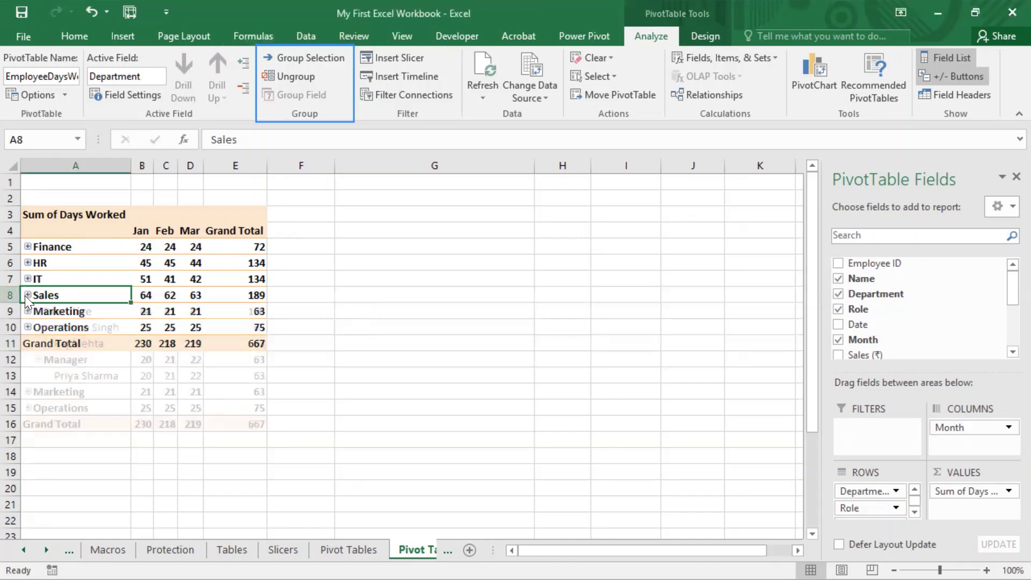
left_click(28, 391)
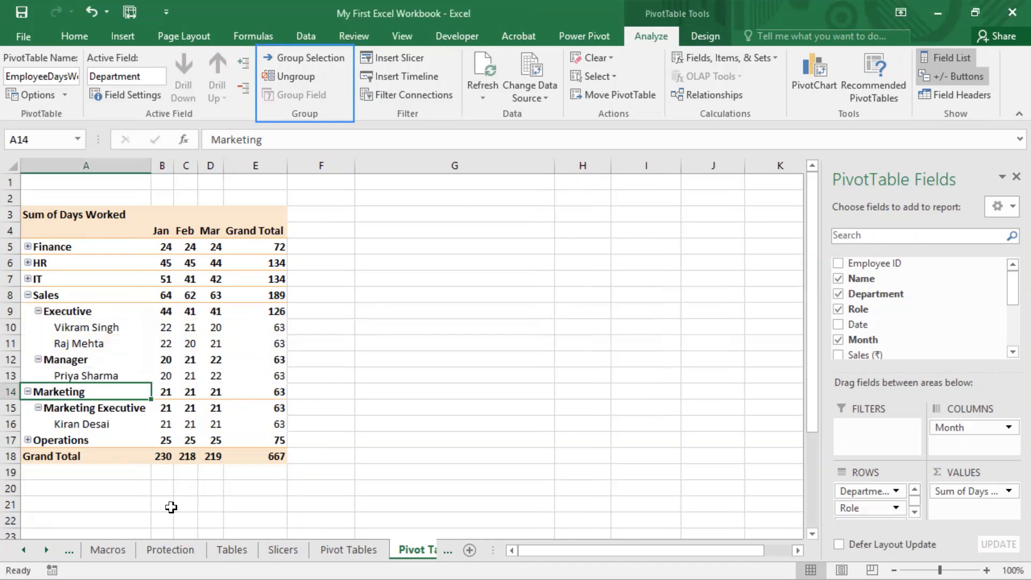
Step: Group the expanded Sales and Marketing rows in A8:A16, including their roles and names, and review the group's members
left_click_drag(81, 295, 92, 423)
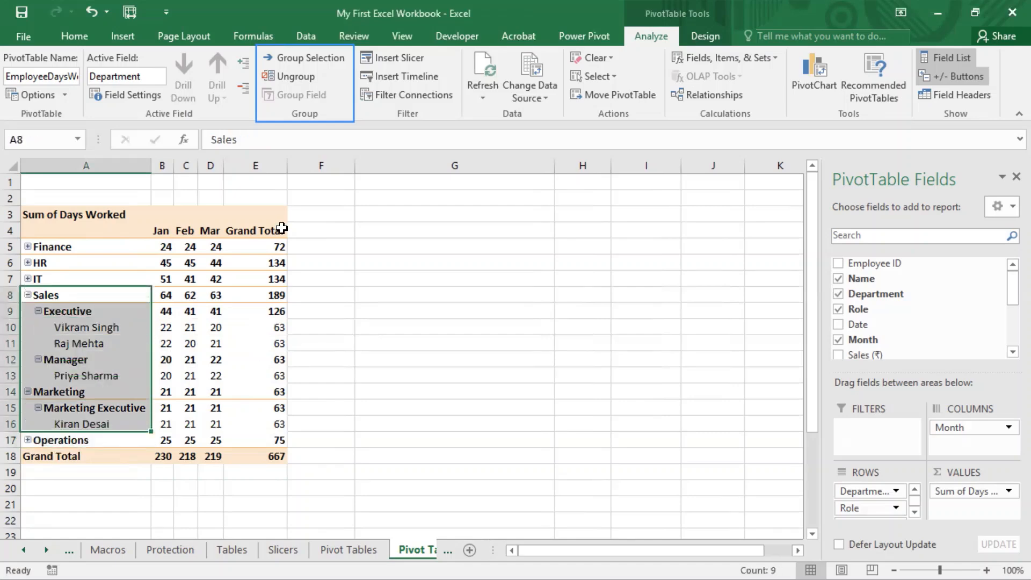
left_click(314, 60)
left_click(395, 330)
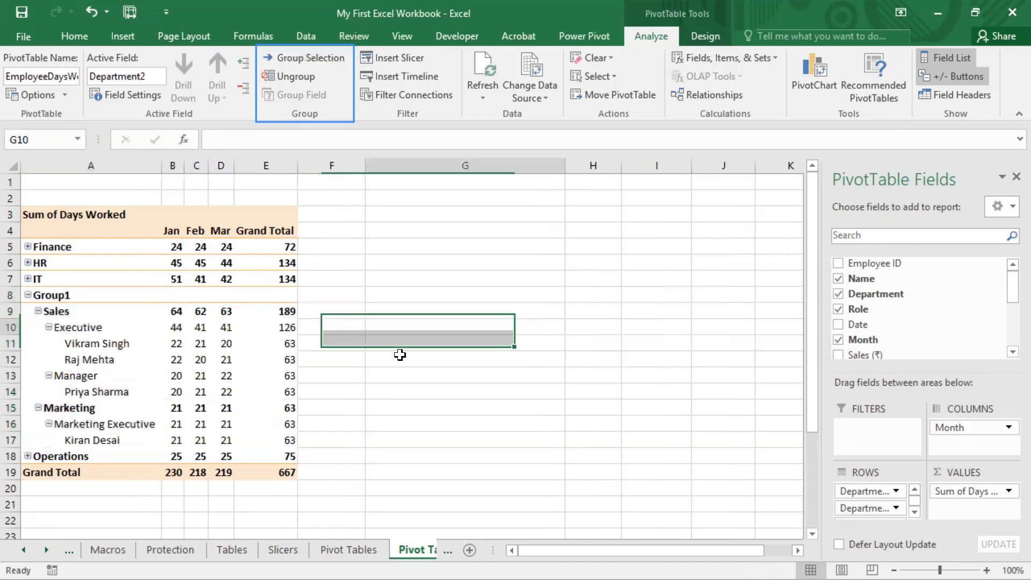
left_click_drag(79, 308, 59, 439)
left_click(64, 296)
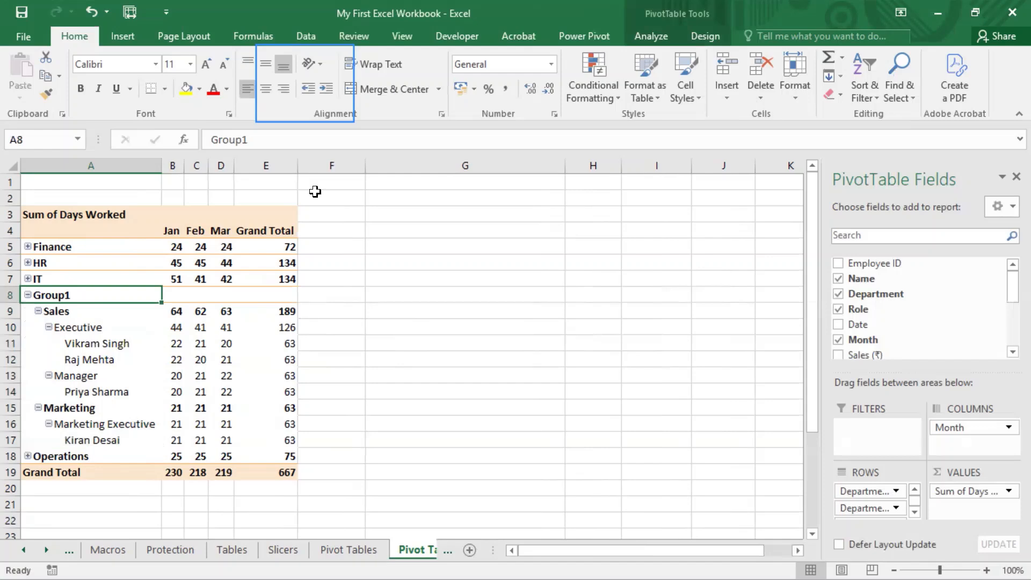
Step: Ungroup Group1 to return the expanded Sales and Marketing rows to the top department level
left_click(644, 34)
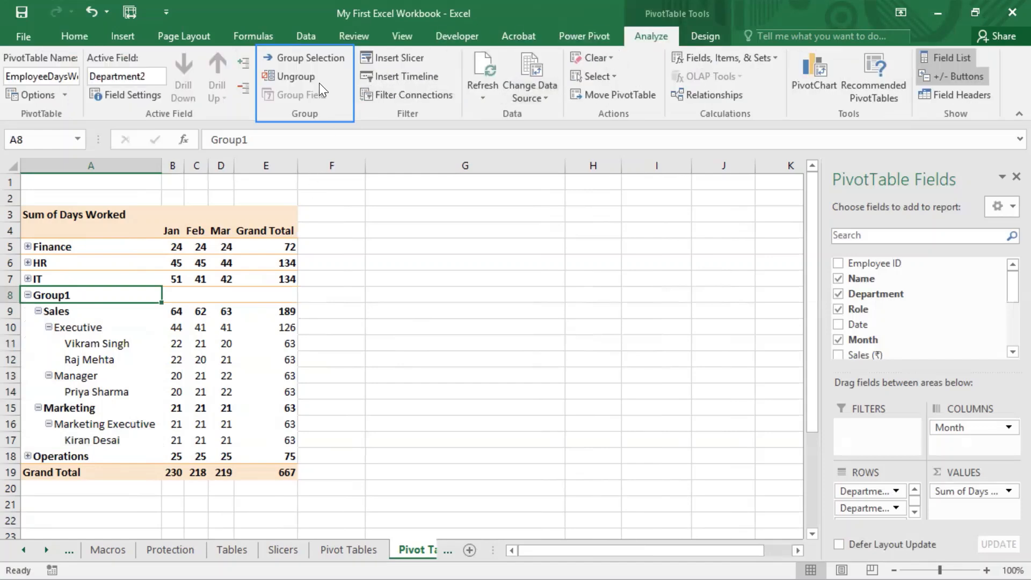
left_click(306, 78)
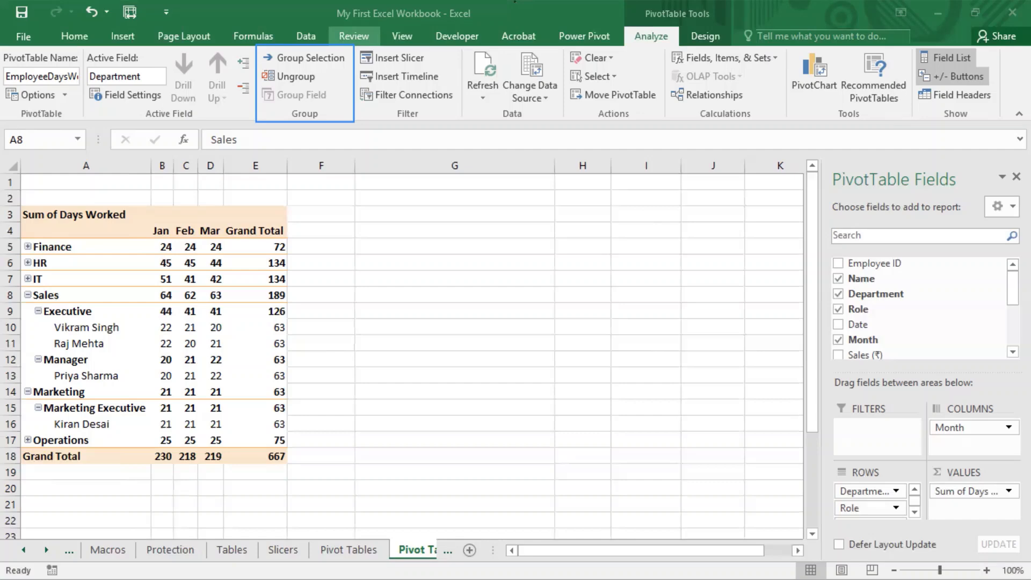
left_click(483, 127)
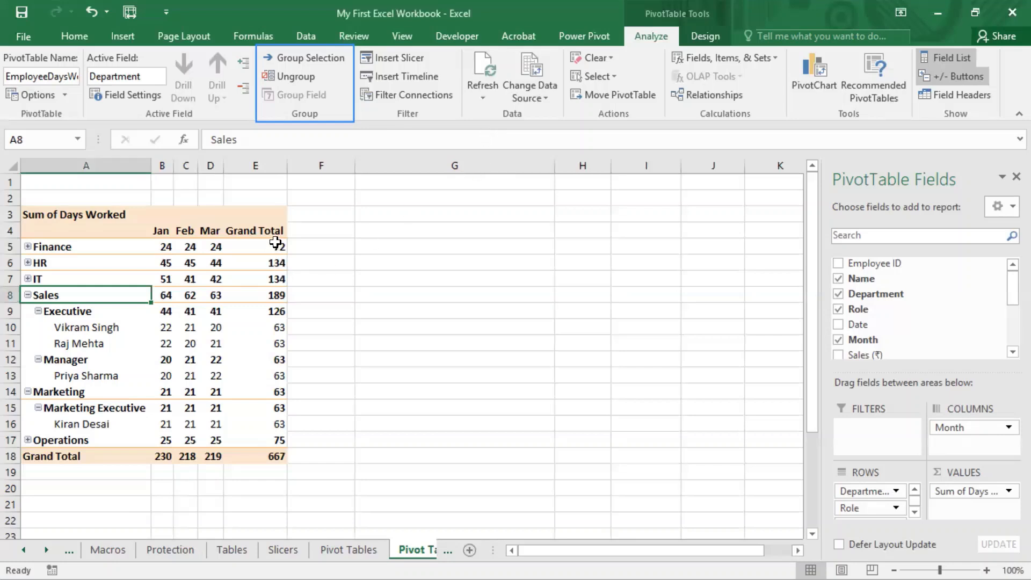
Step: Widen the PivotTable Fields pane and group the expanded Sales and Marketing rows A8:A16 once more
mouse_move(270, 246)
left_click(99, 361)
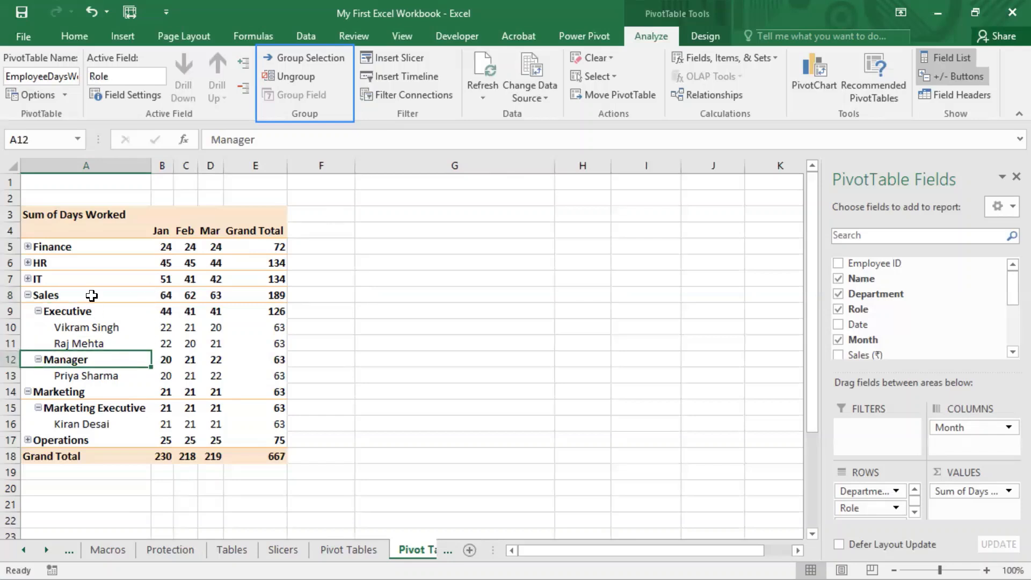
left_click_drag(87, 296, 94, 422)
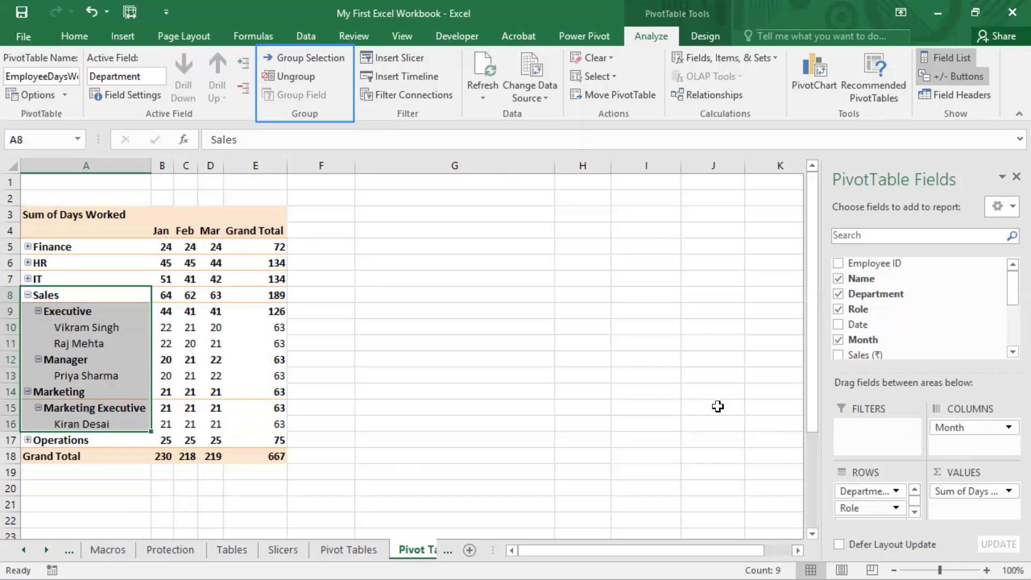
mouse_move(821, 463)
left_mouse_down()
mouse_move(857, 494)
mouse_move(922, 498)
mouse_move(924, 490)
left_mouse_up()
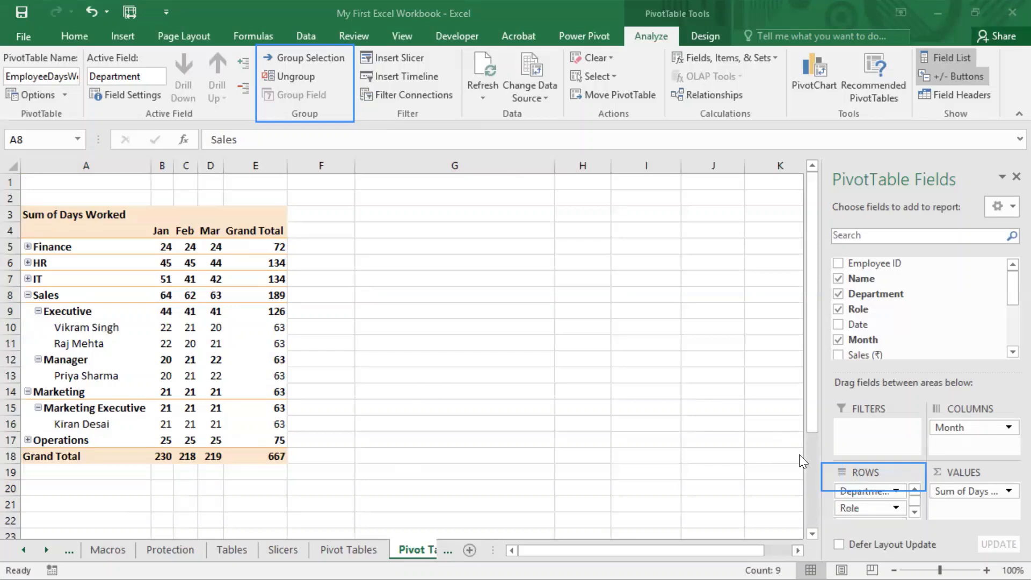
key("Escape")
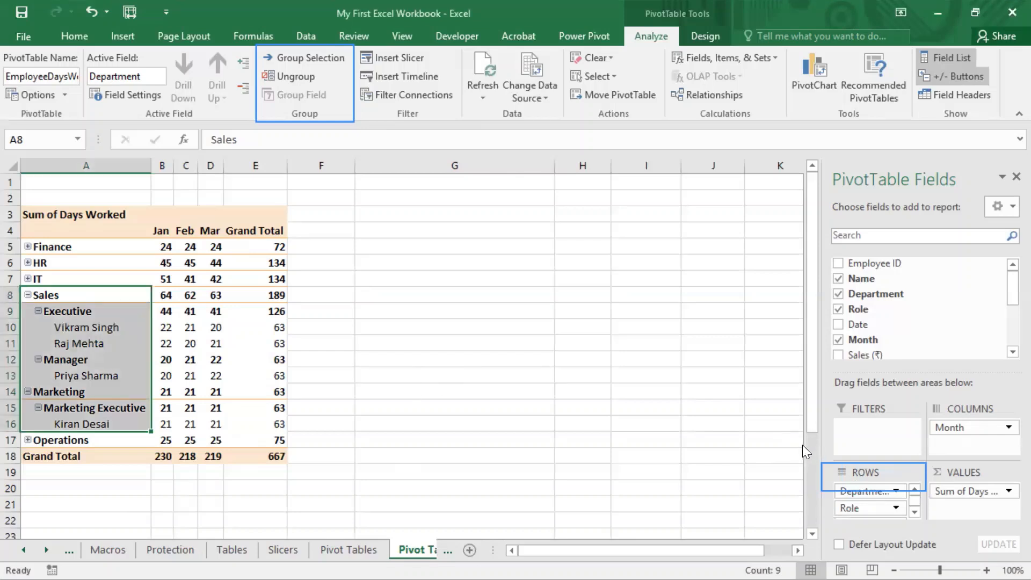
left_click_drag(820, 444, 569, 451)
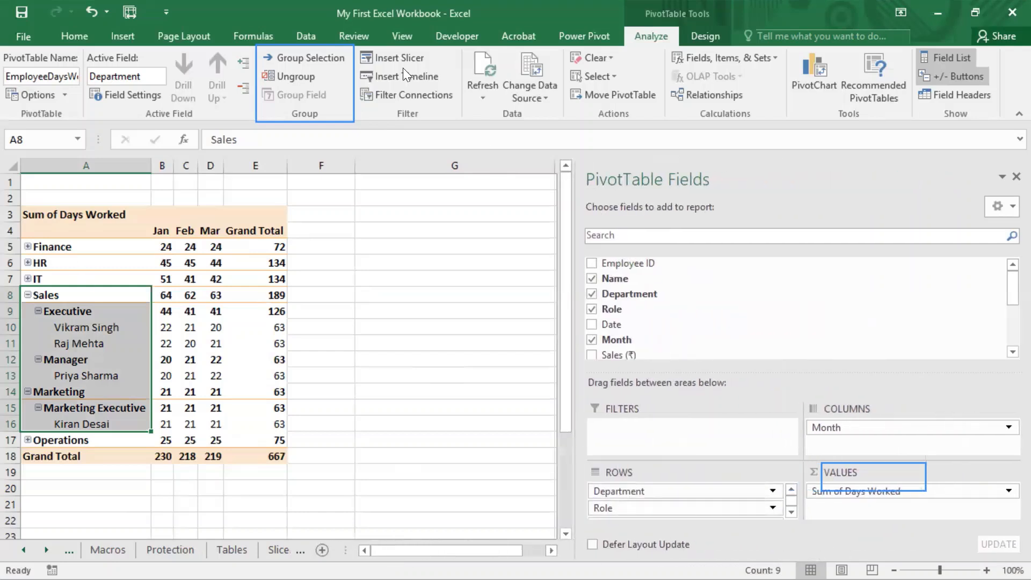
left_click(296, 56)
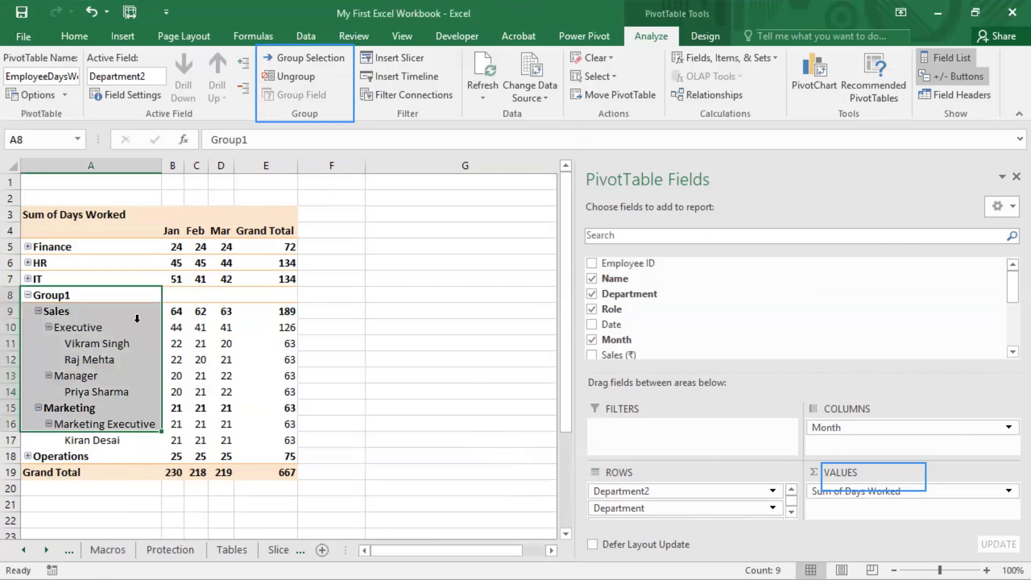
Step: Remove the Department2, Department, Role and Name fields from the pivot table's rows, keeping Month in the columns
left_click(194, 314)
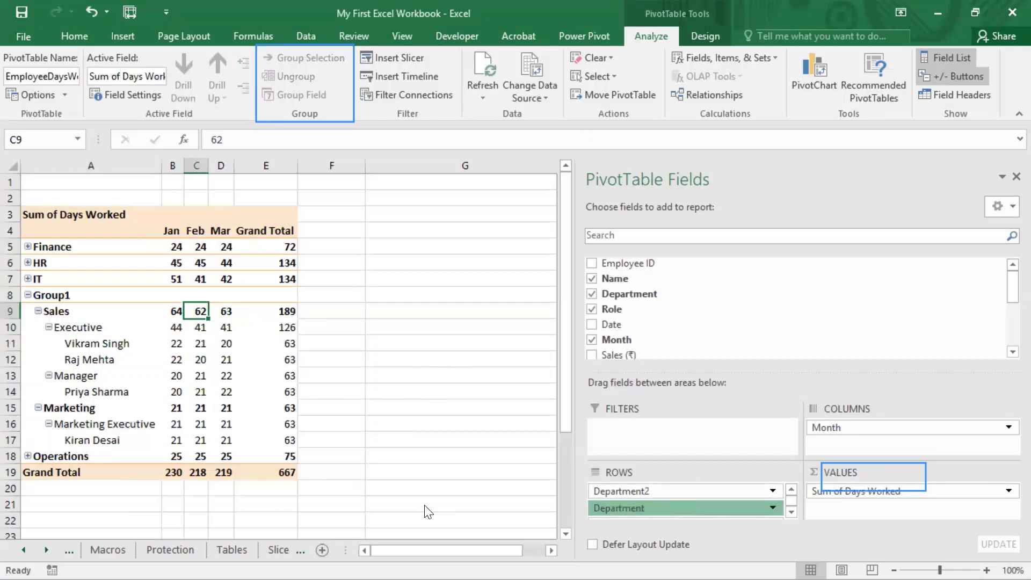
left_click_drag(428, 511, 427, 511)
left_click_drag(650, 491, 413, 485)
left_click_drag(649, 492, 564, 505)
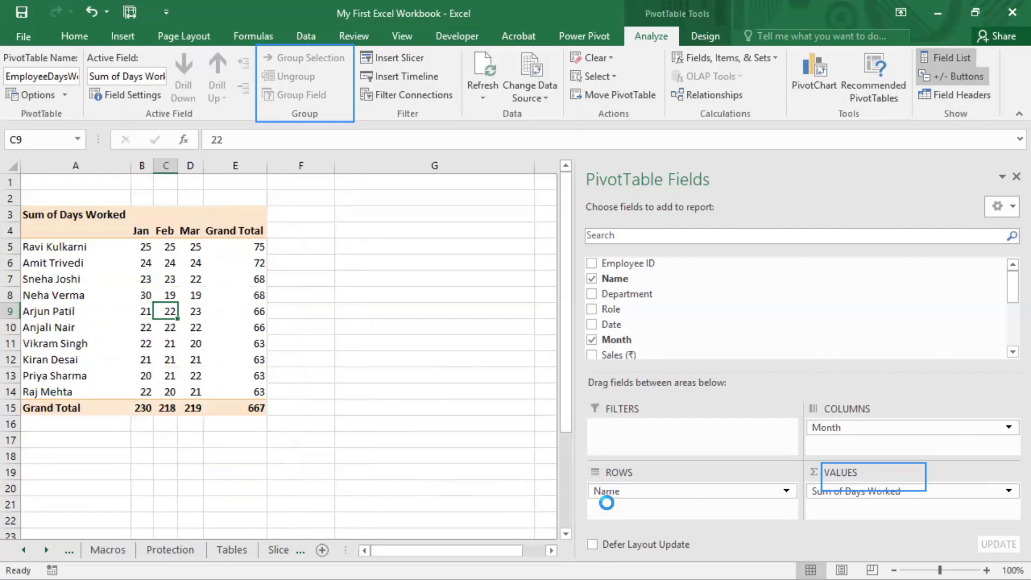
left_click_drag(627, 493, 453, 486)
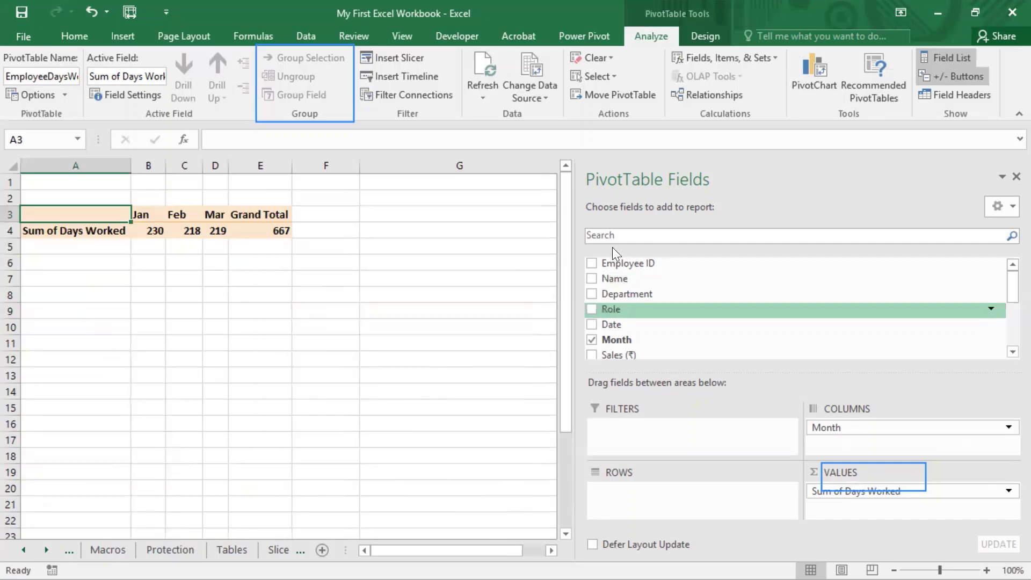
Step: Add the Date field to the rows and ungroup its Jan, Feb and Mar months into individual dates
left_click(592, 325)
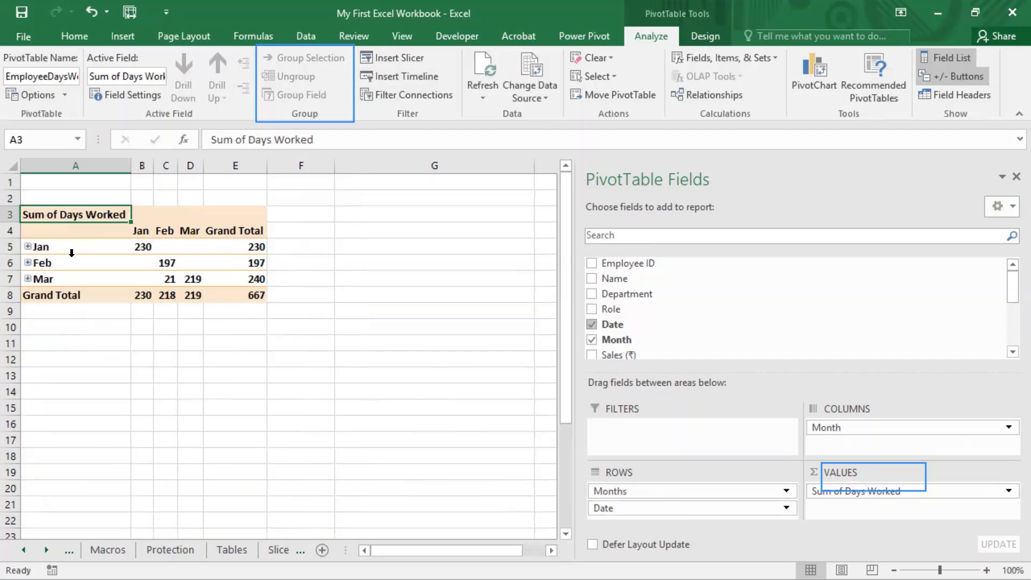
left_click(46, 246)
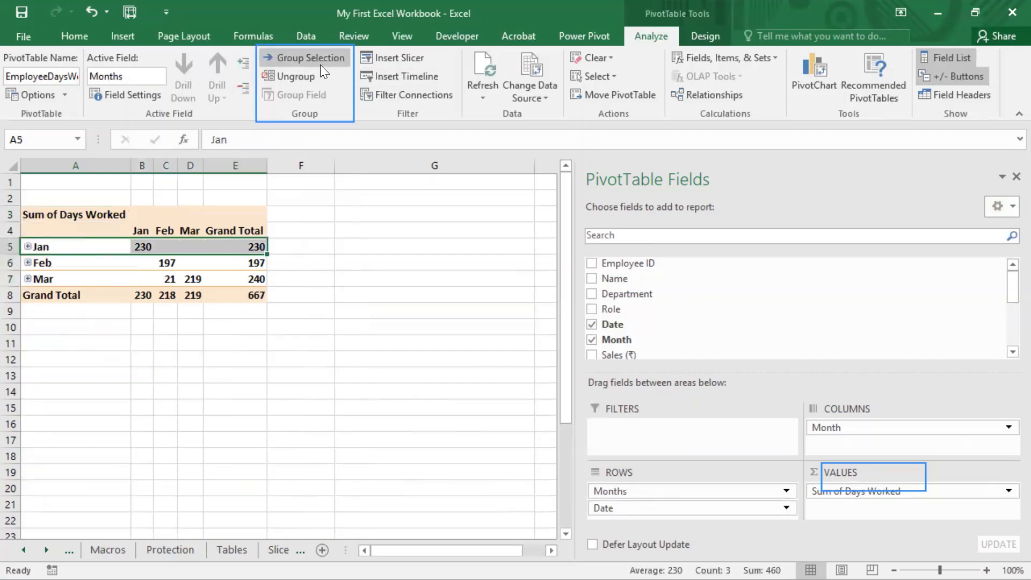
left_click(306, 74)
left_click(83, 287)
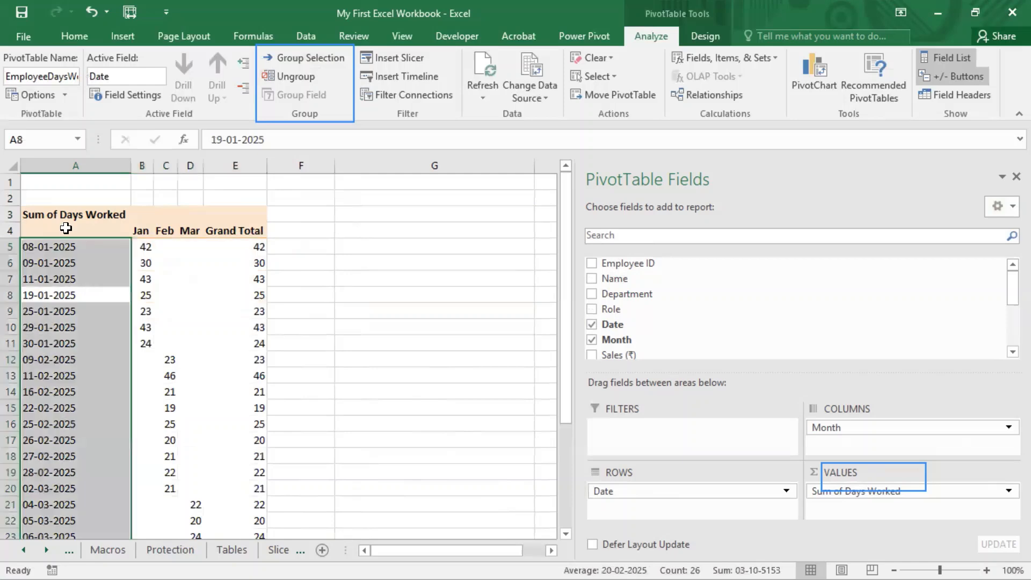
Step: Examine the full list of individual dates in column A from 08-01-2025 in A5 downward
left_click(54, 246)
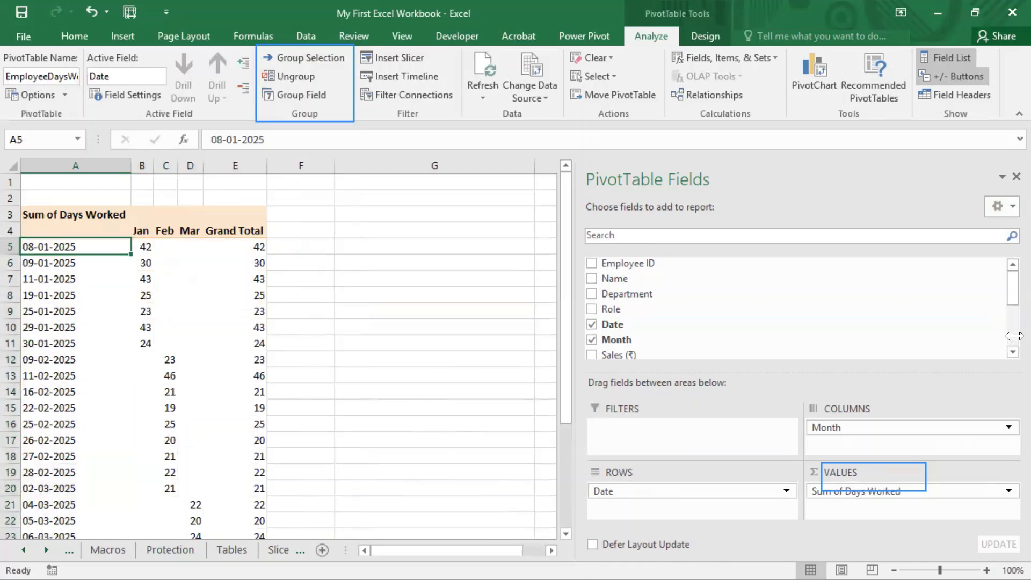
key("ctrl+shift+Down")
key("shift+Up")
key("ctrl+Up")
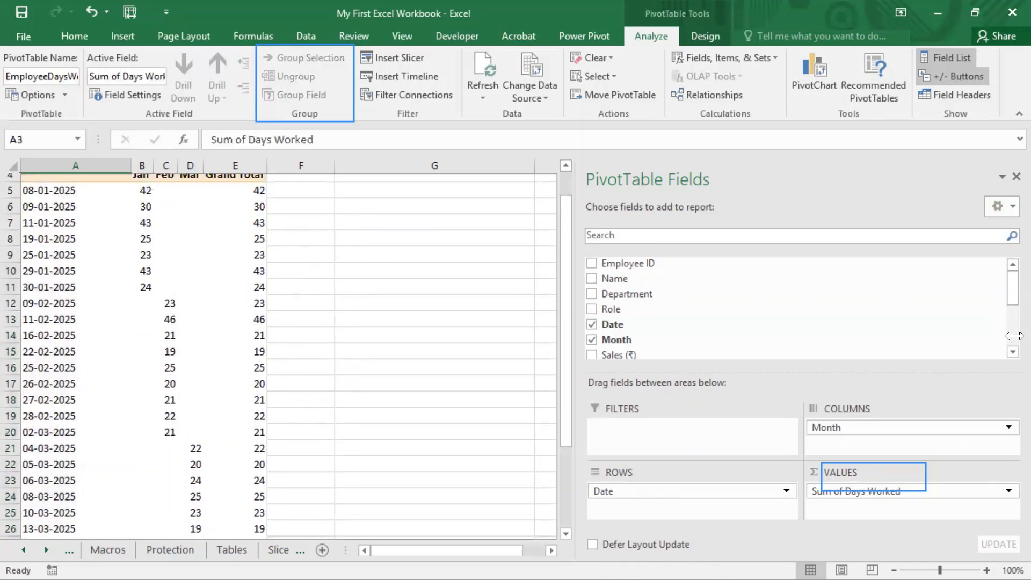
Step: Examine the source Date values in column E of the Pivot Tables sheet and return to the Pivot Table Tools sheet
key("Down")
key("Down")
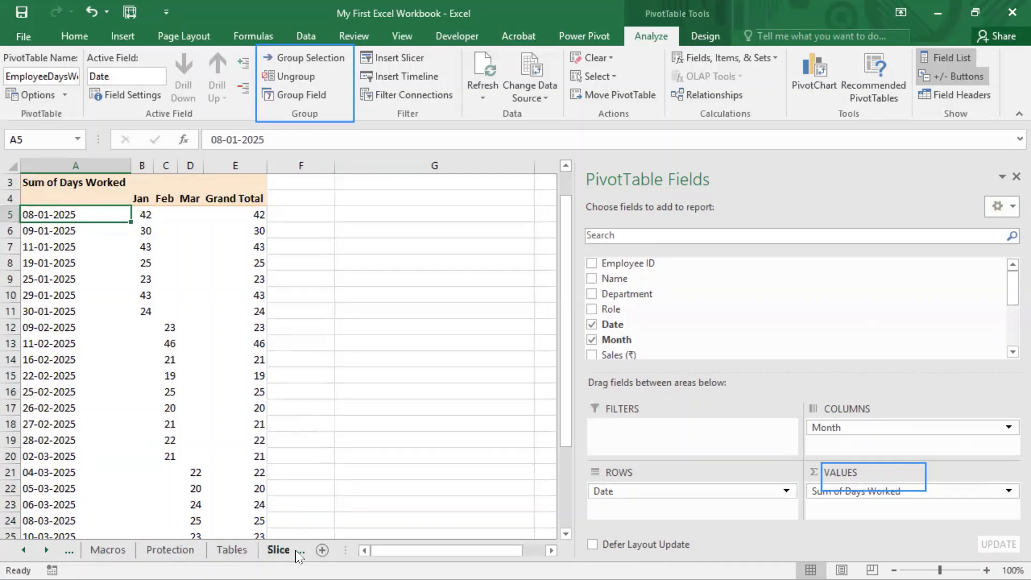
left_click(46, 549)
left_click(46, 549)
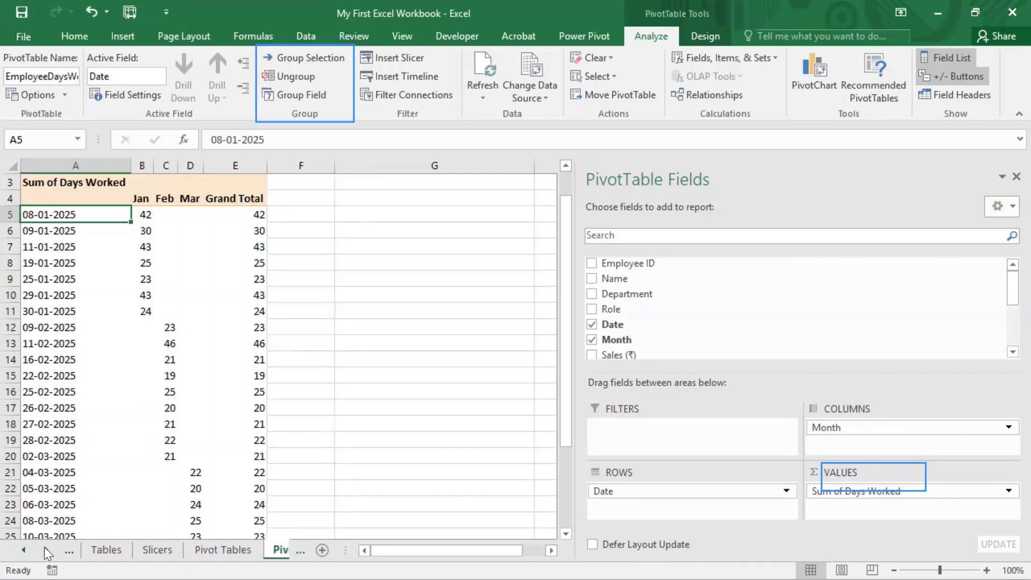
left_click(46, 549)
left_click(172, 549)
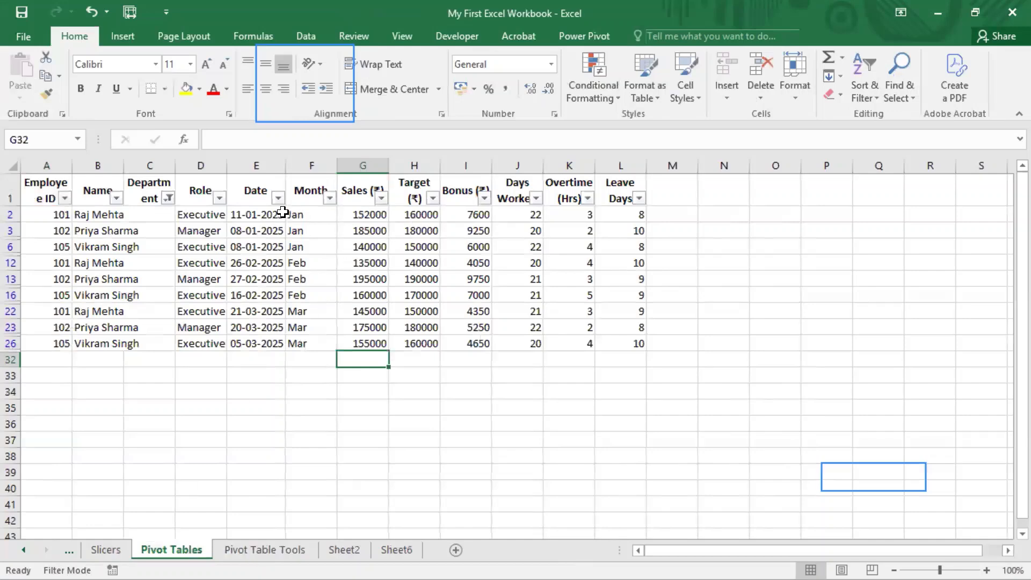
left_click_drag(276, 213, 262, 343)
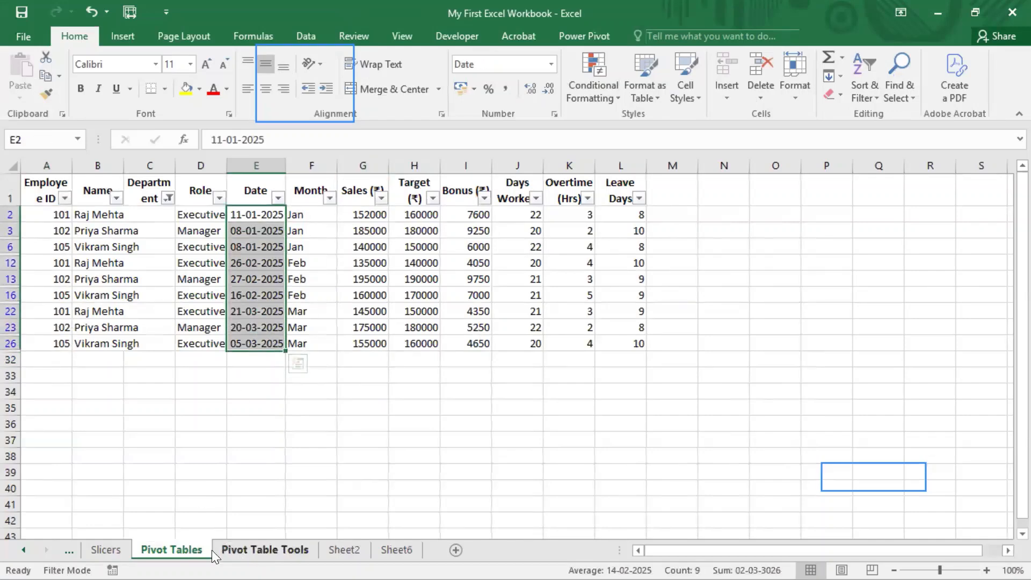
left_click(344, 549)
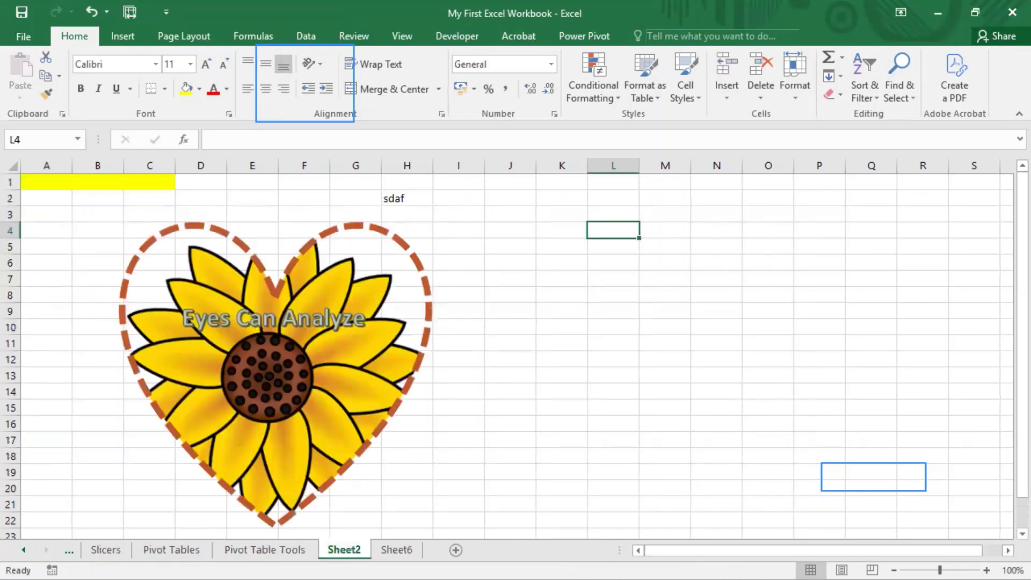
left_click(264, 550)
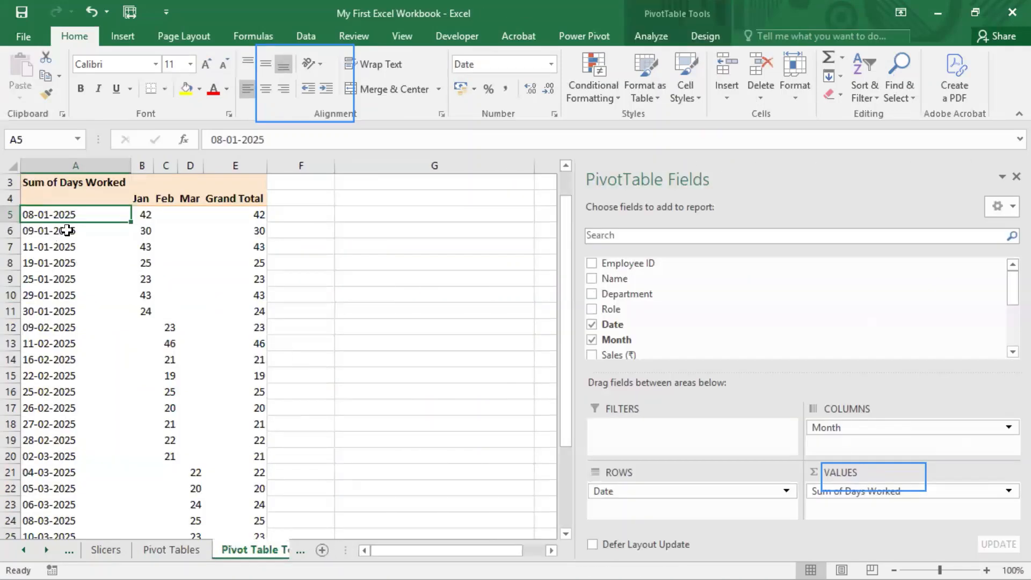
Step: Review the January dates A5:A11 in the pivot table and show the PivotTable Group commands
left_click(67, 248)
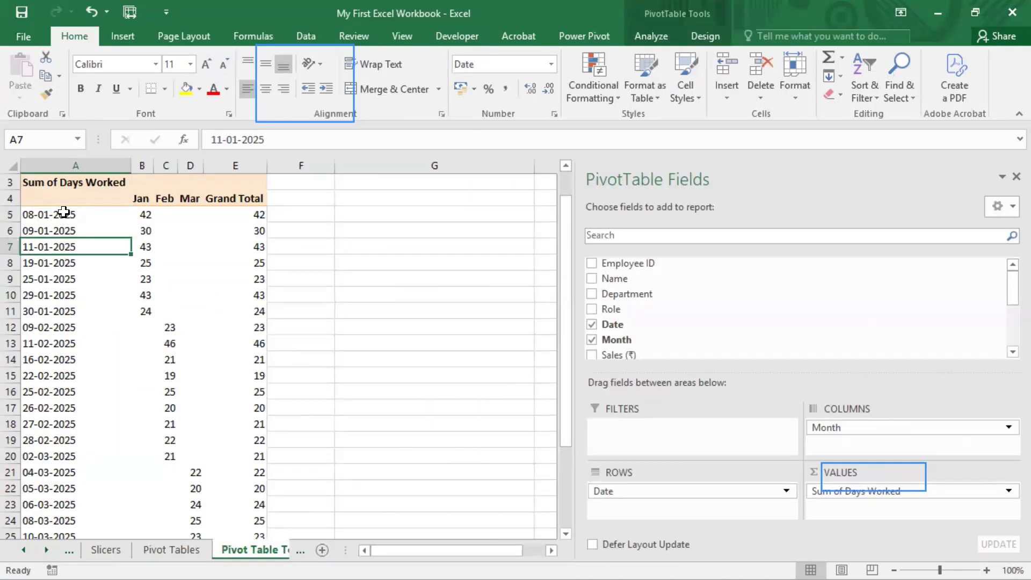
left_click(65, 215)
left_click(62, 231)
left_click_drag(62, 232, 58, 317)
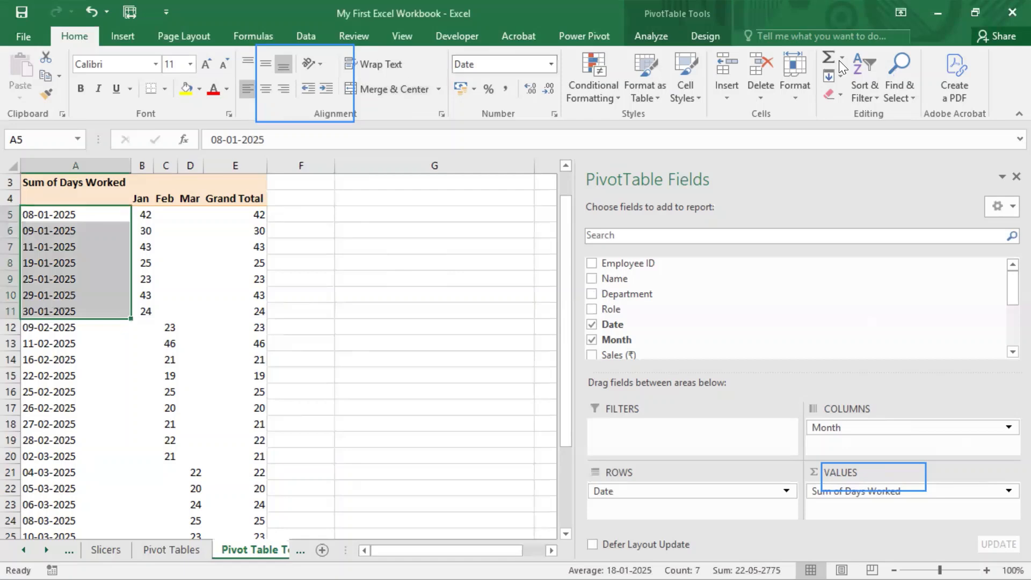
left_click(650, 36)
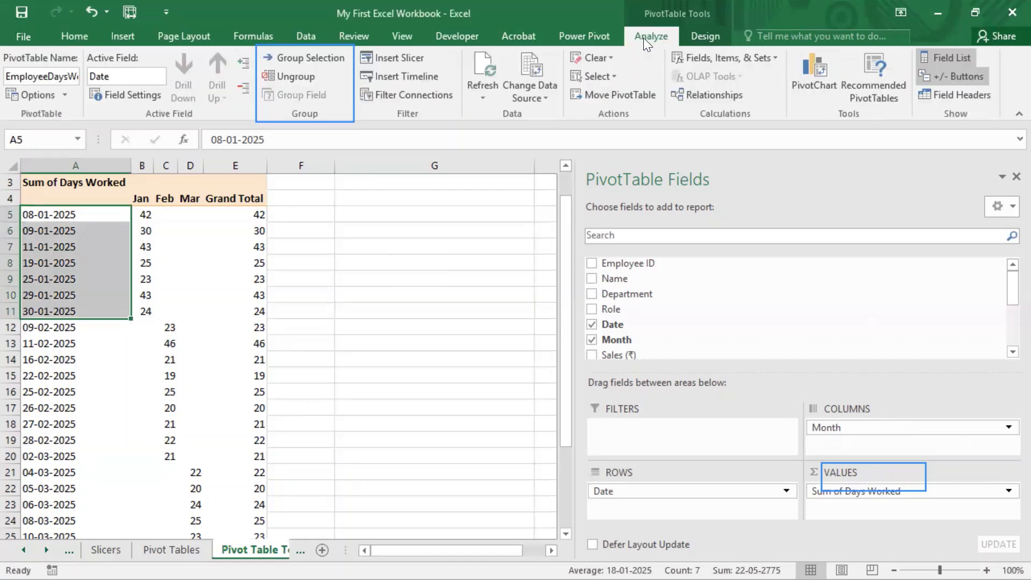
left_click(64, 219)
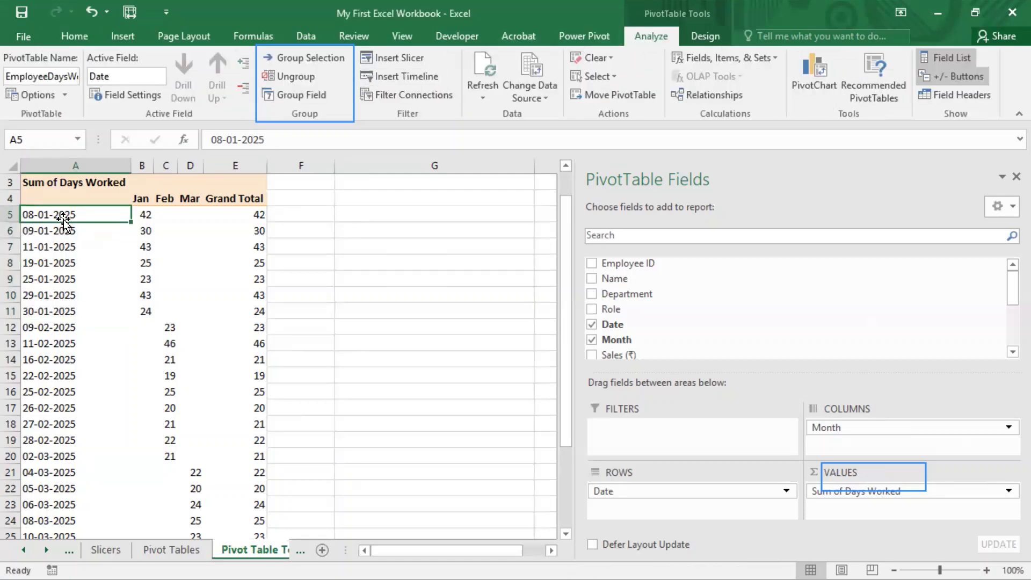
left_click(46, 277)
left_click(48, 343)
left_click(47, 296)
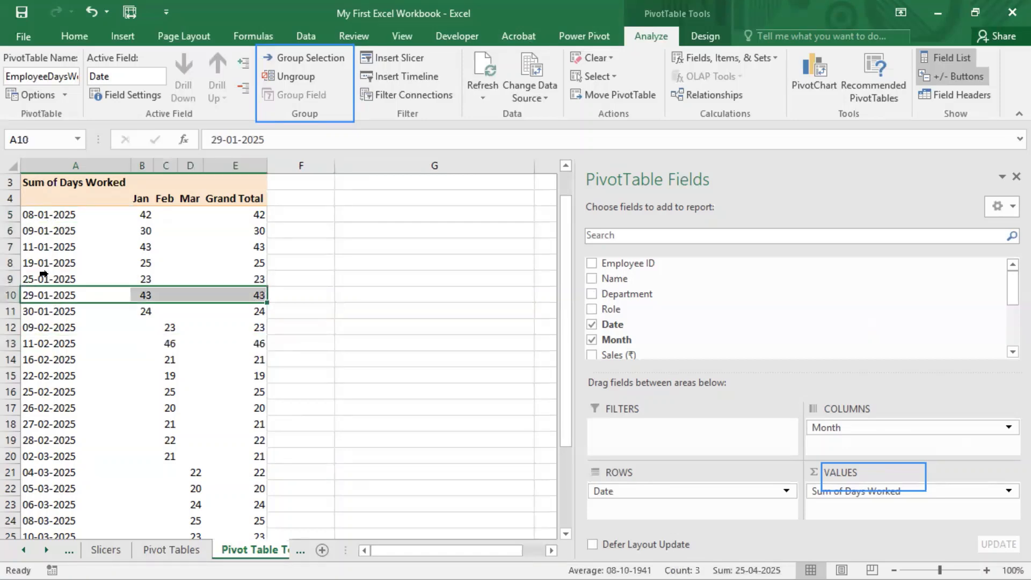
left_click(40, 272)
left_click(29, 260)
left_click(40, 213)
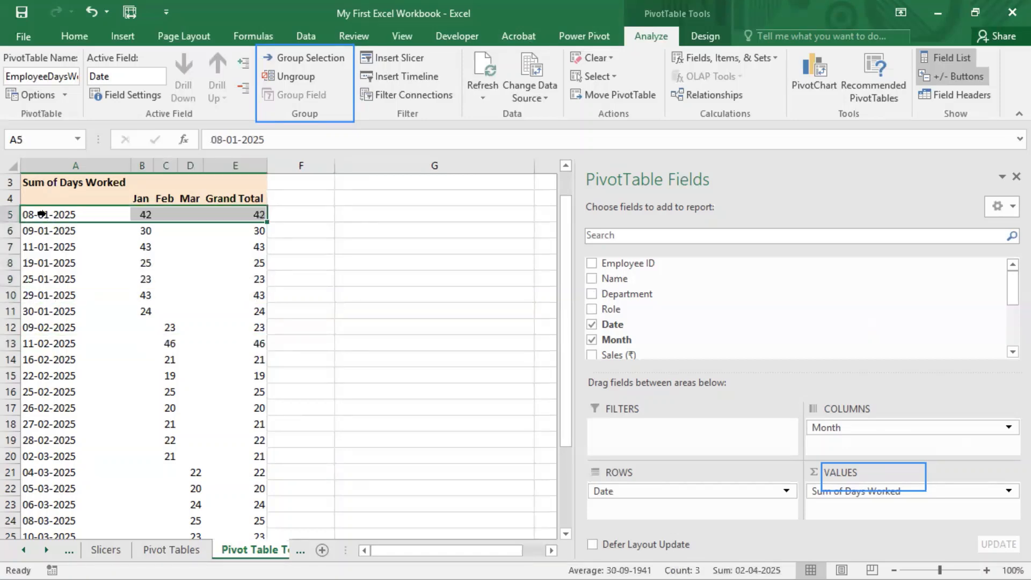
left_click(403, 278)
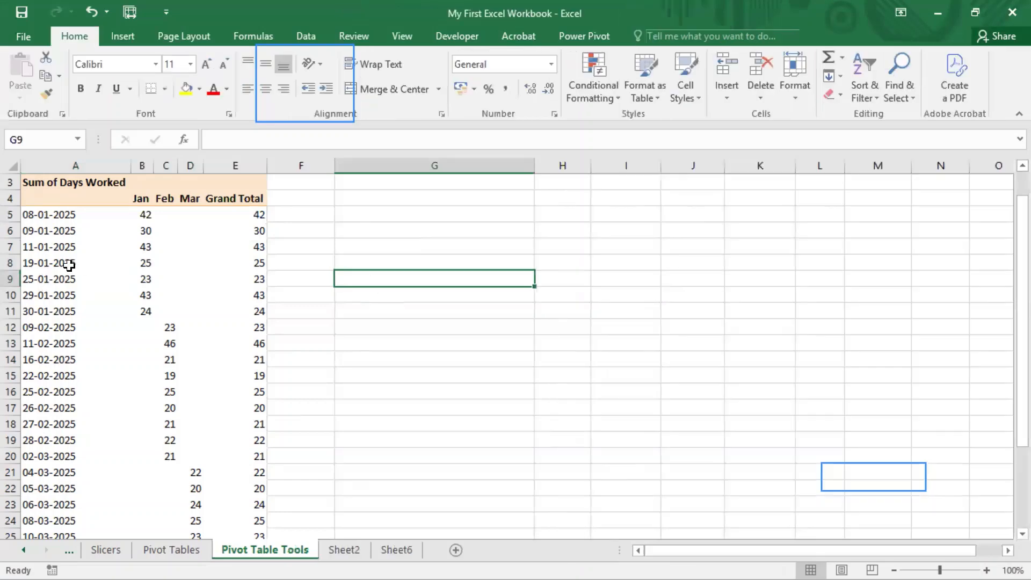
Step: Group the pivot table's Date rows with Group Field by Months and Quarters
left_click(90, 267)
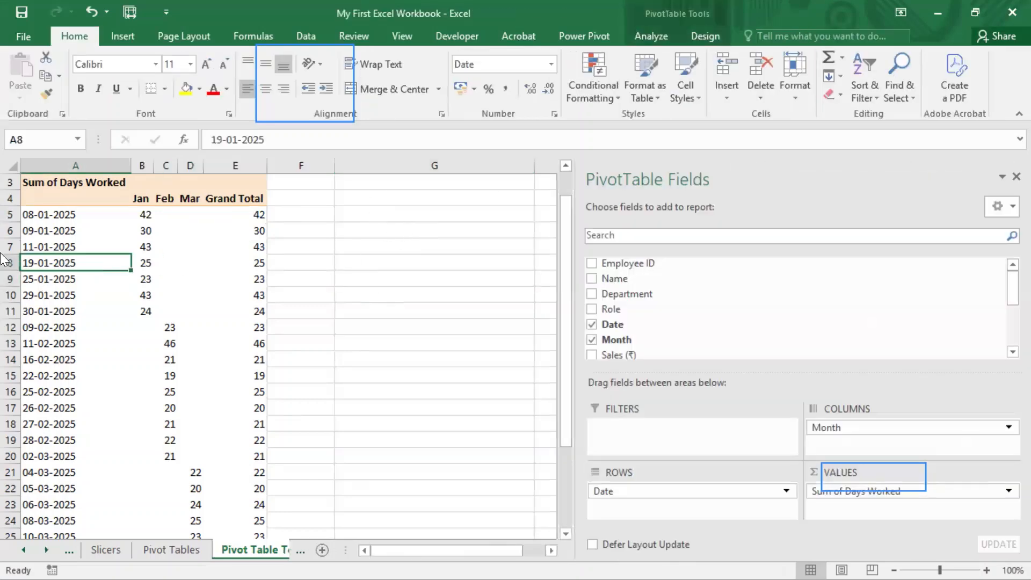
left_click(651, 33)
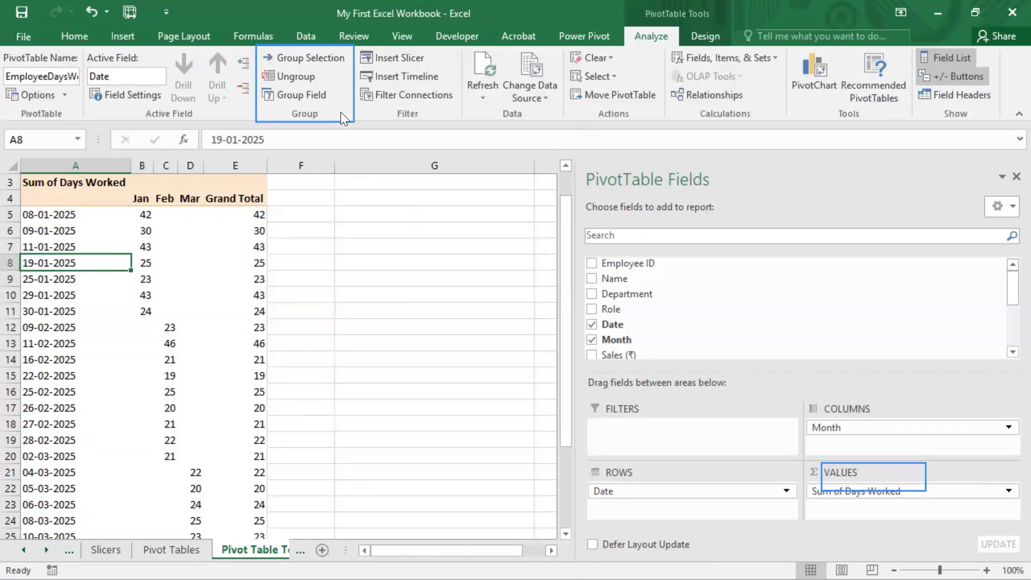
left_click(305, 95)
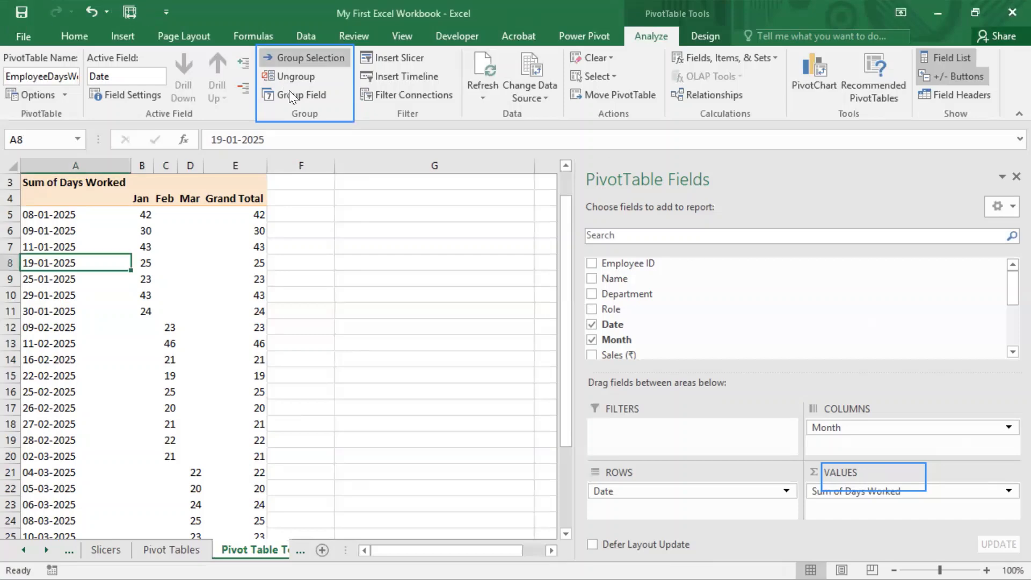
left_click(307, 95)
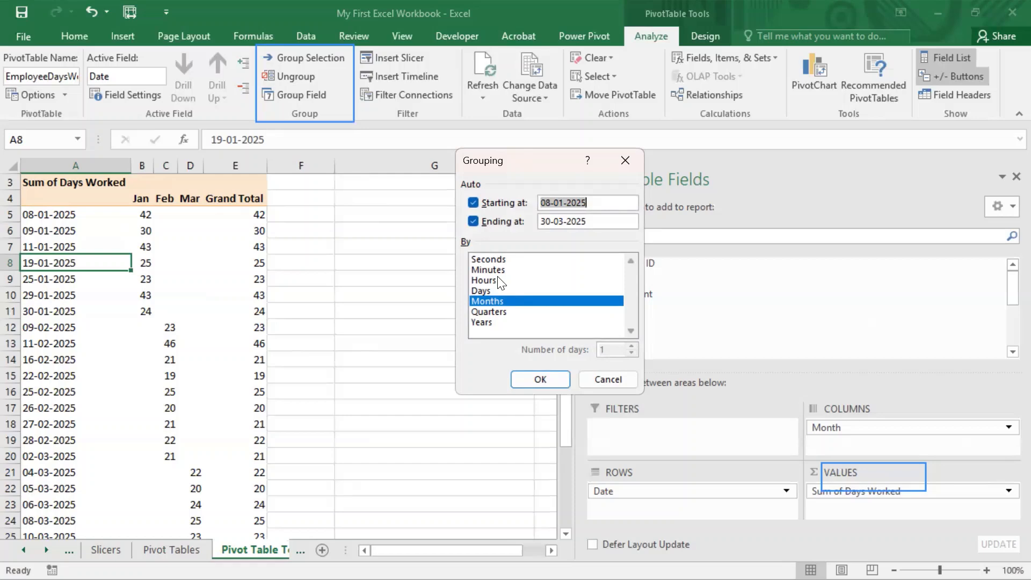
left_click(498, 312)
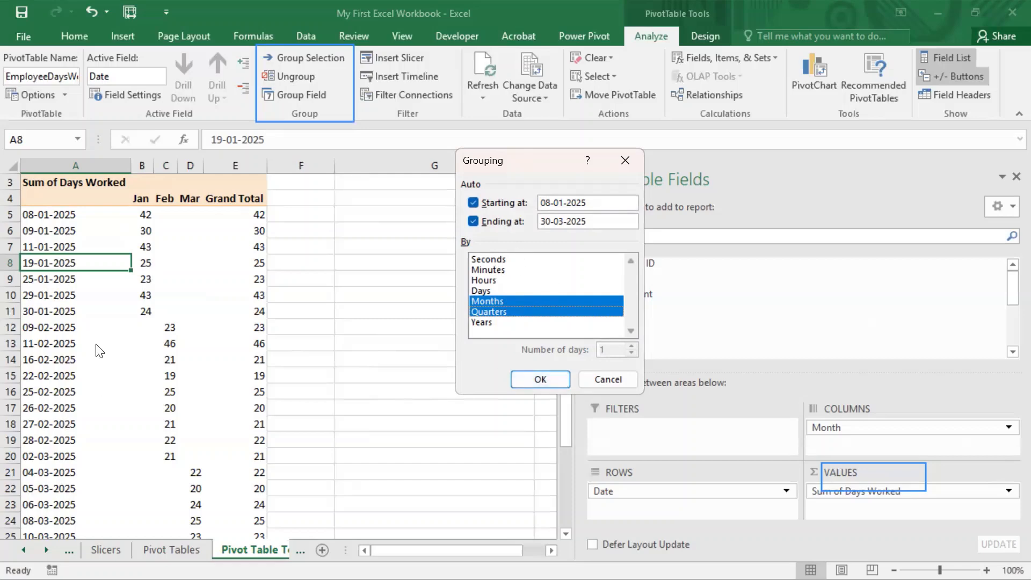
left_click(546, 377)
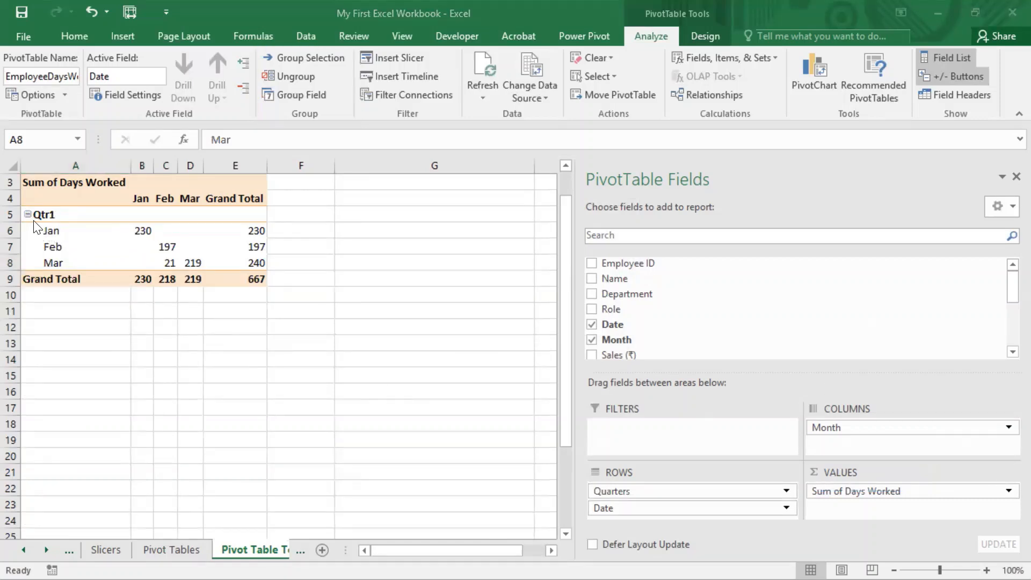
Step: Regroup the date rows under Qtr1 with Group Field by Days, Months and Quarters
left_click(61, 214)
left_click_drag(51, 230, 76, 264)
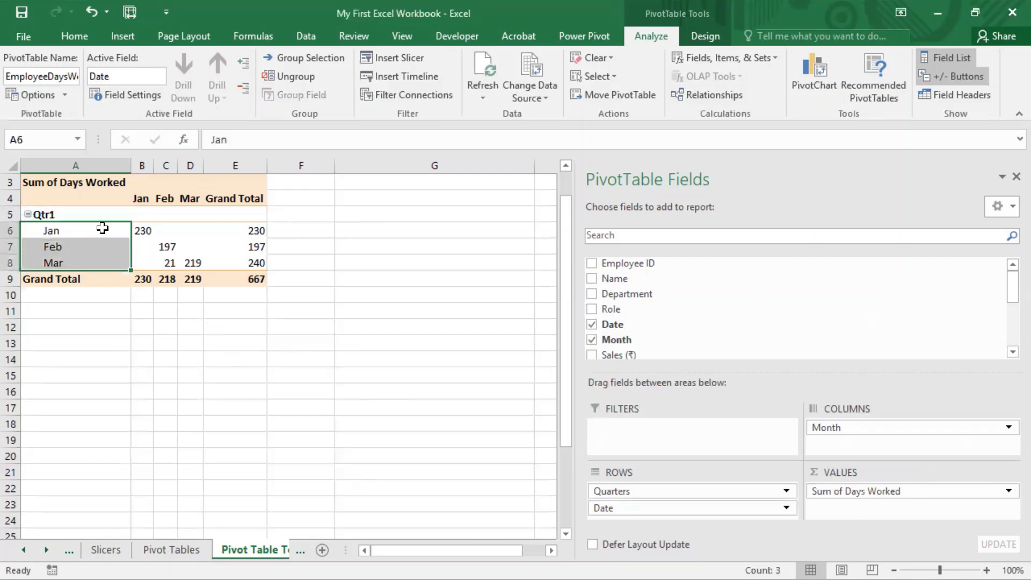
left_click(79, 230)
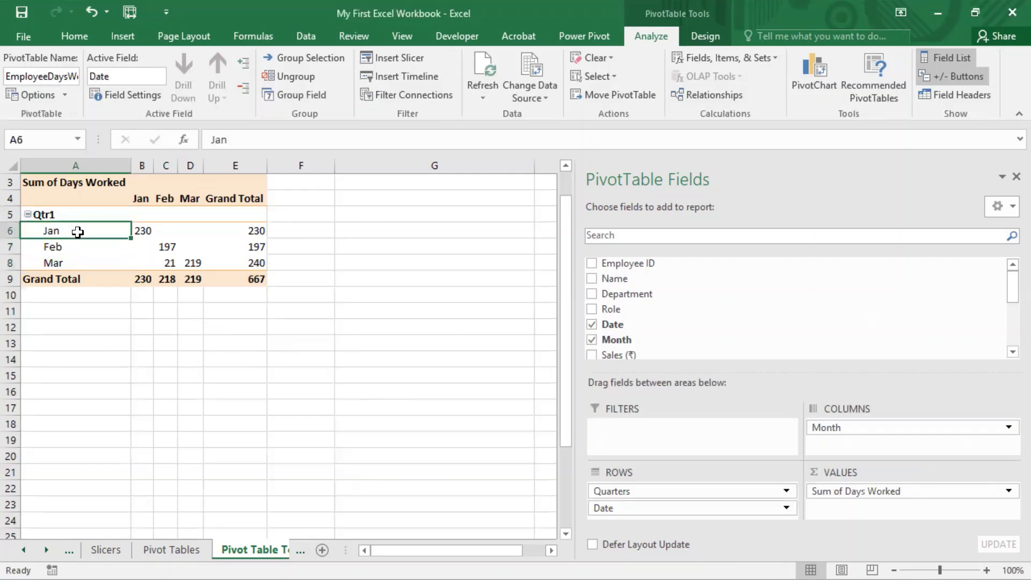
left_click(307, 94)
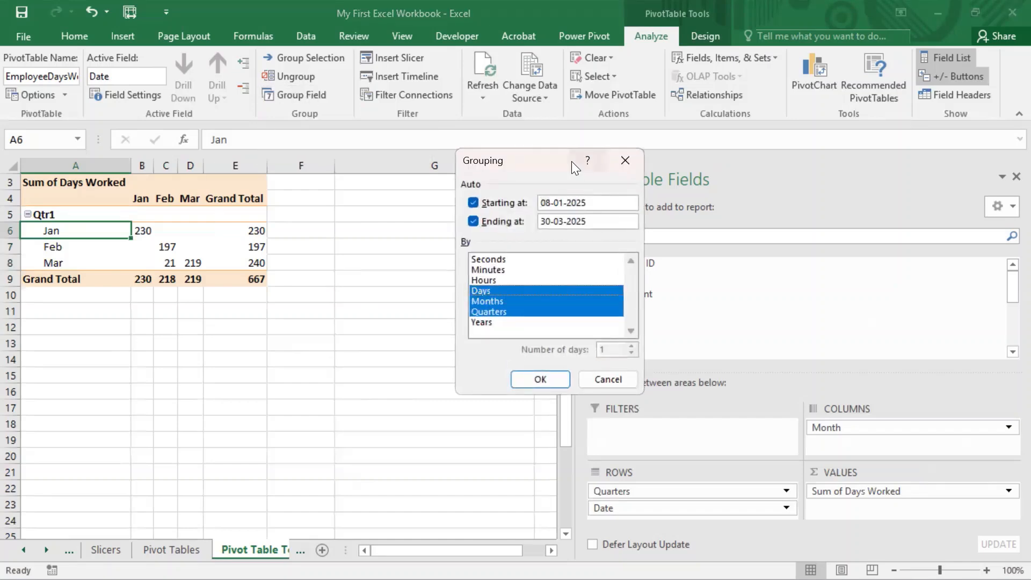
left_click_drag(531, 155, 504, 92)
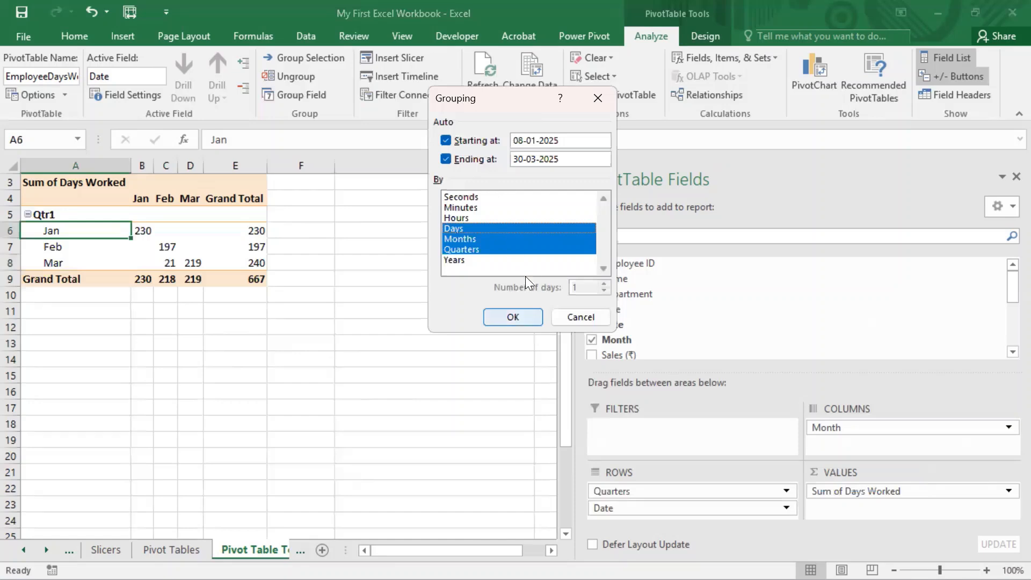
key("Return")
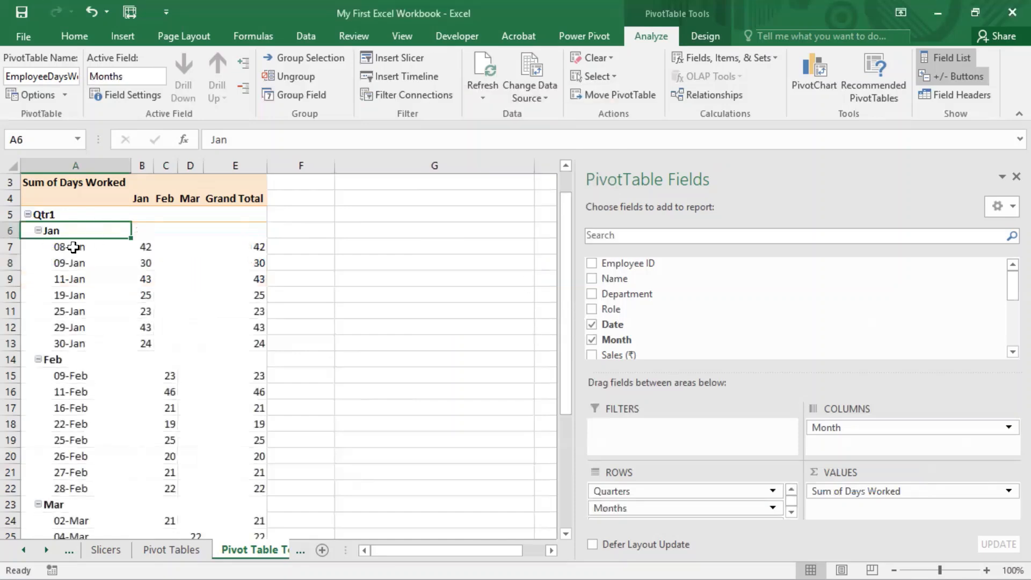
Step: Collapse the entire Months field so the daily dates under Jan, Feb and Mar are hidden
left_click_drag(67, 248, 68, 334)
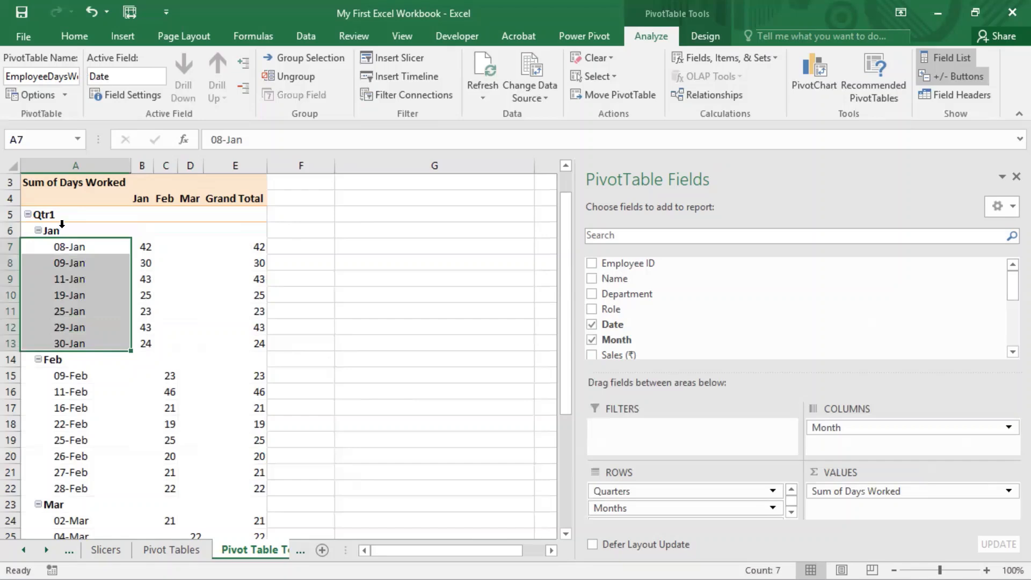
left_click(61, 223)
right_click(62, 230)
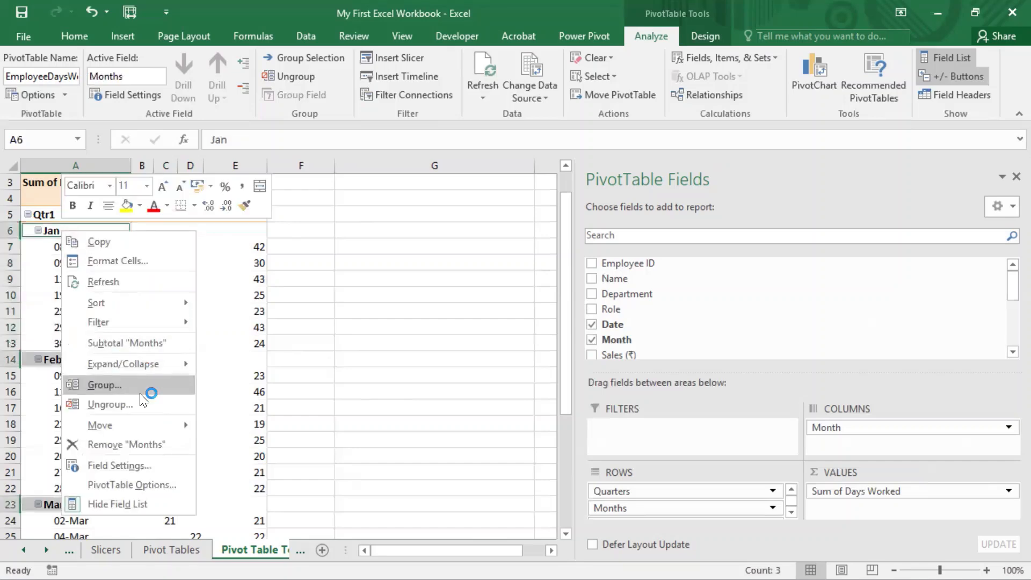
mouse_move(140, 359)
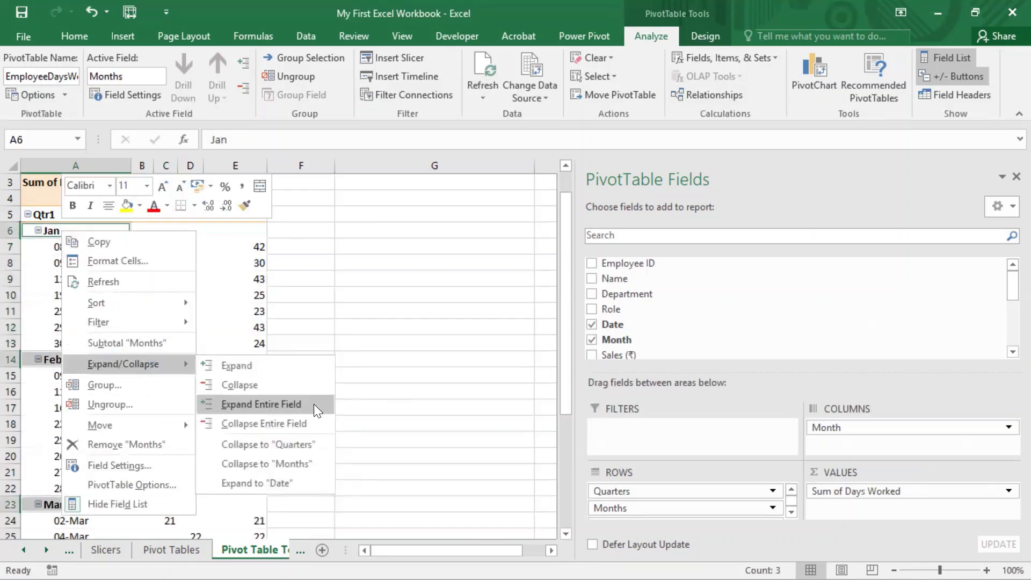
left_click(295, 421)
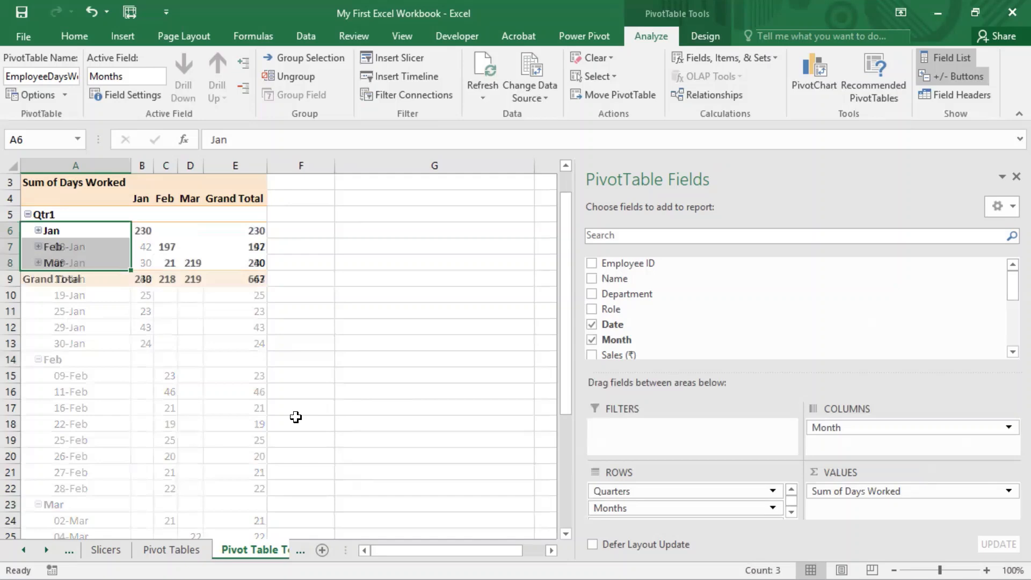
Step: Expand the Mar group under Qtr1 to view its daily dates and collapse it again
left_click(349, 355)
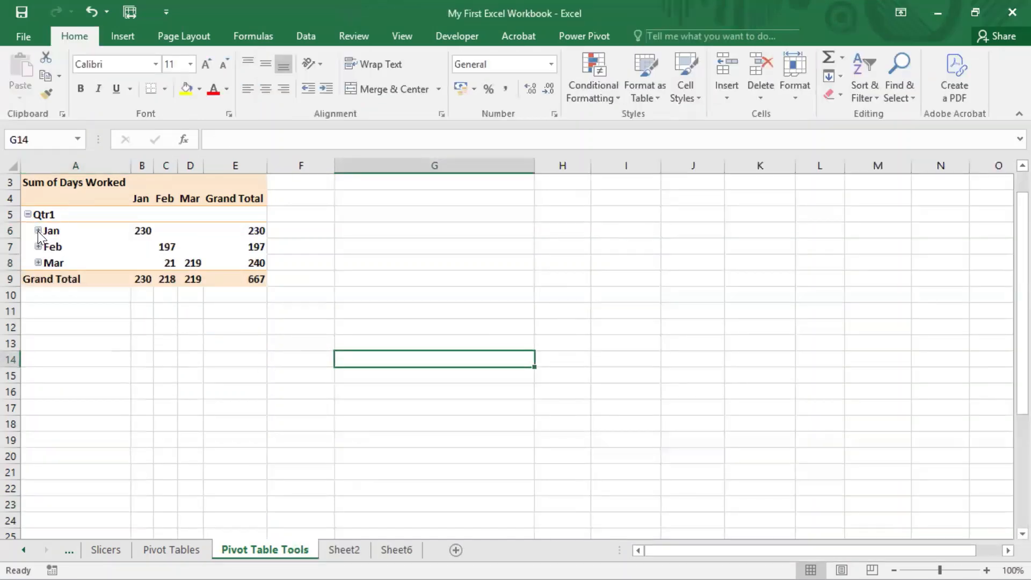
left_click(37, 262)
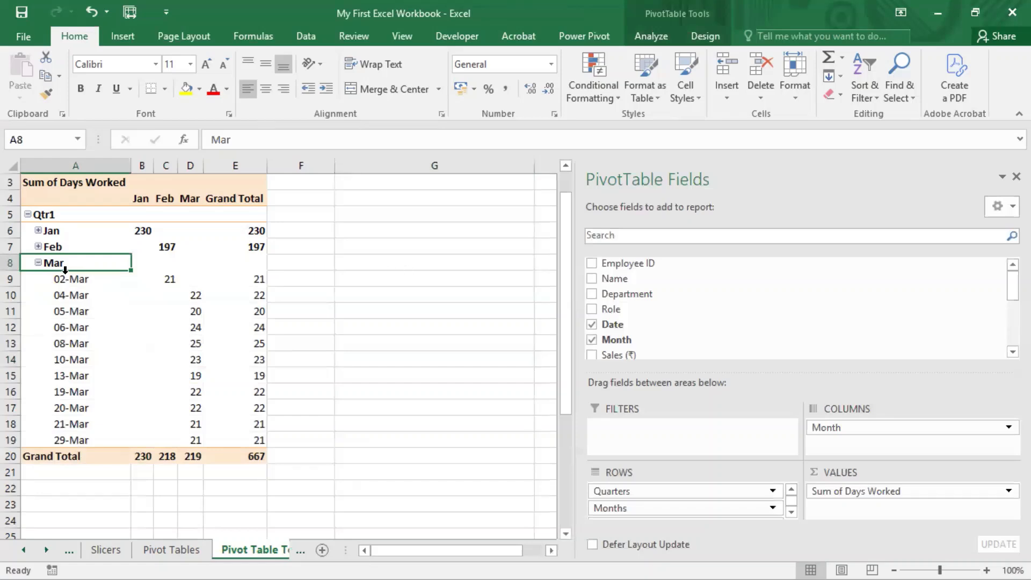
left_click(38, 263)
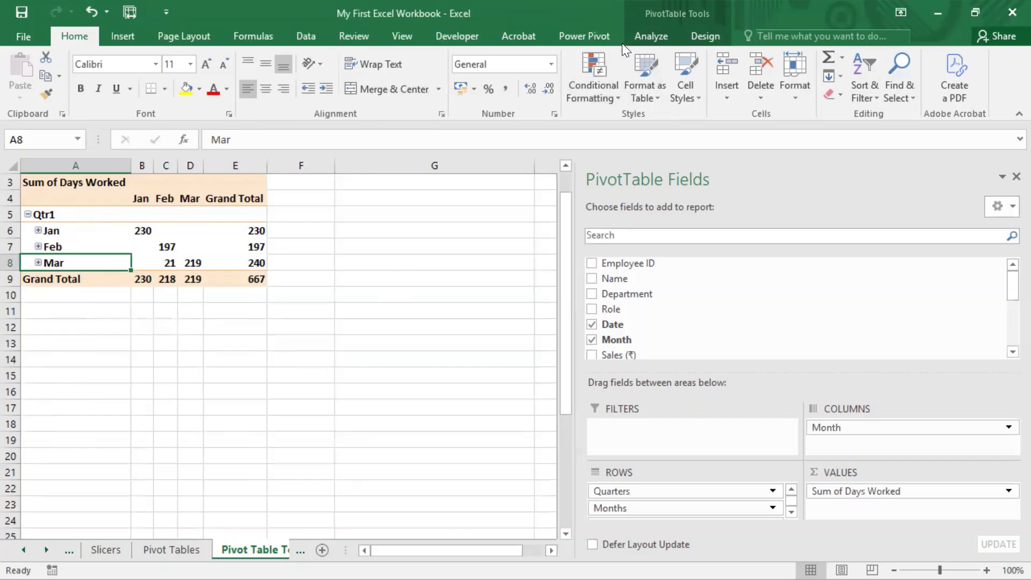
Step: Ungroup the quarter and month rows into individual dates and remove the Date field from the pivot table's rows
left_click(650, 42)
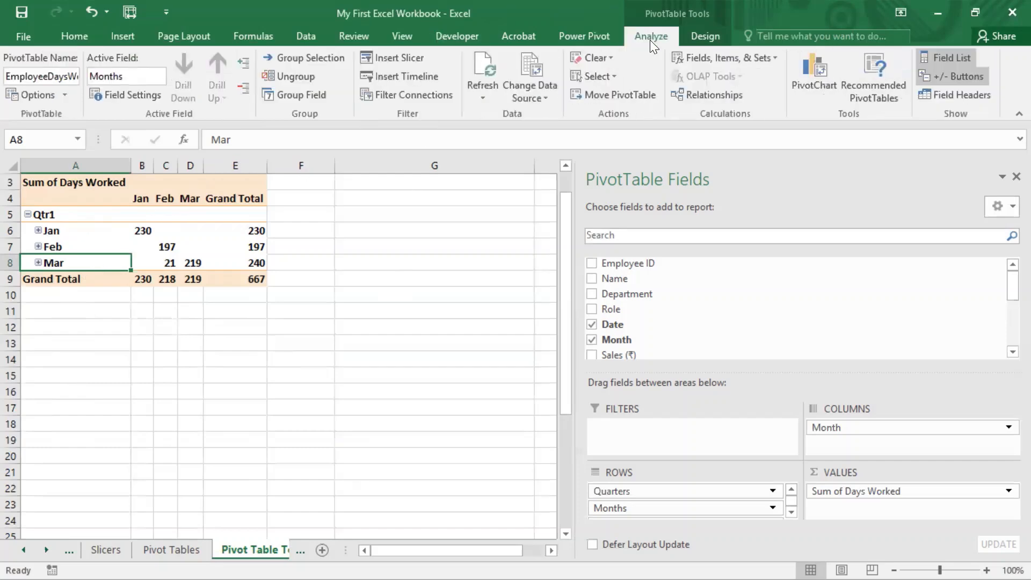
left_click(304, 81)
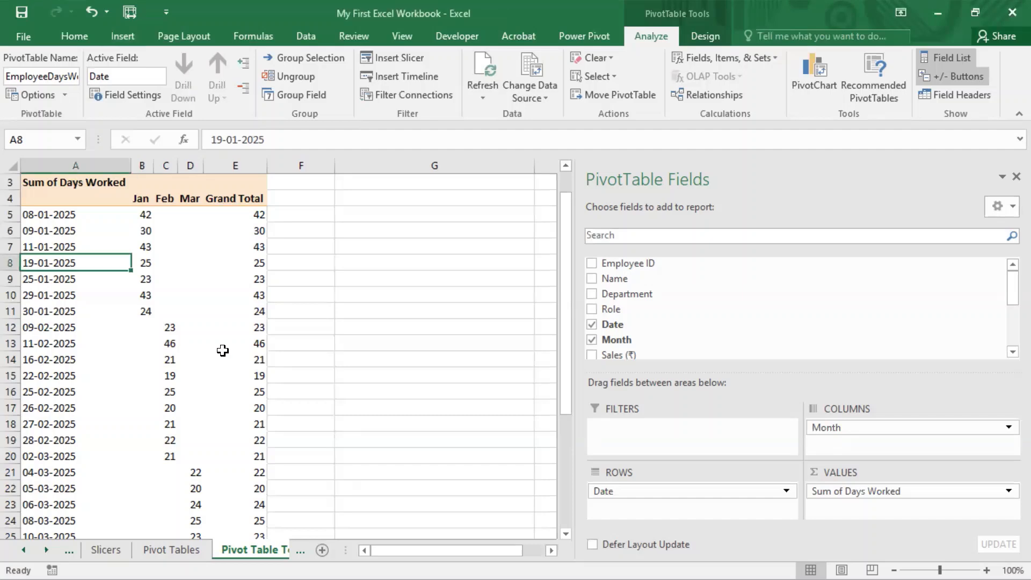
left_click(82, 215)
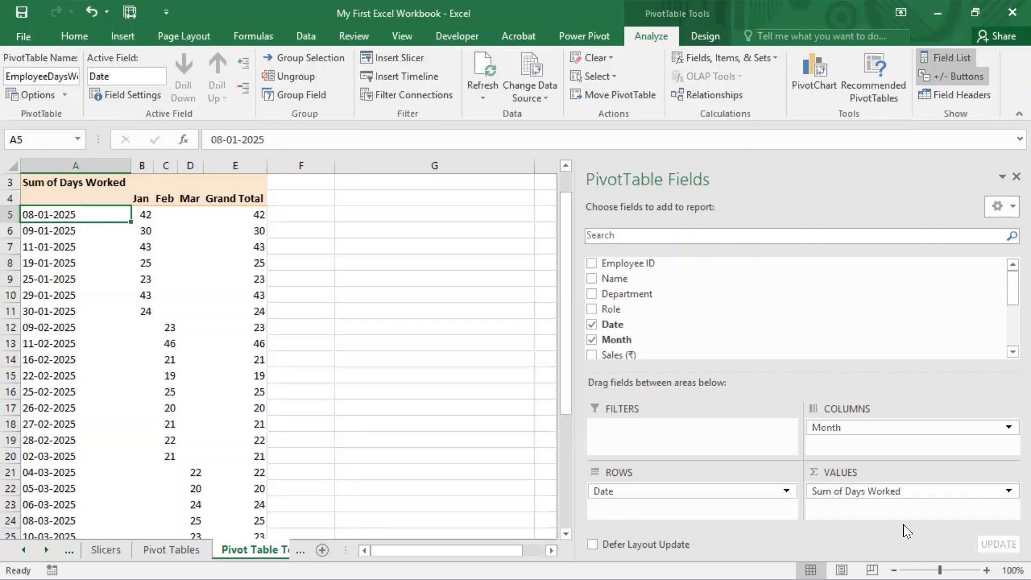
left_click_drag(713, 491, 457, 475)
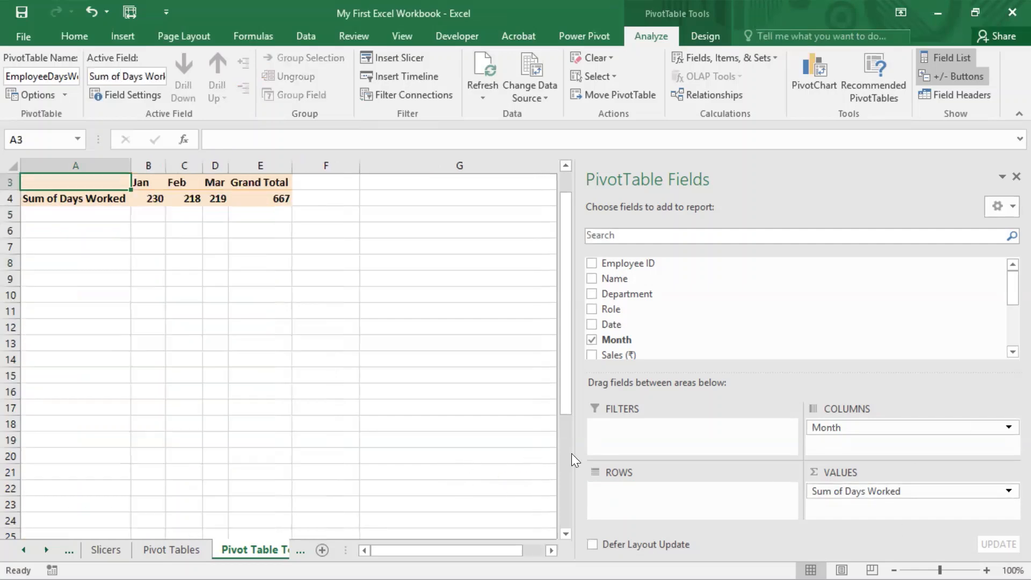
Step: Add the Name field to the pivot table's rows and narrow the PivotTable Fields pane to widen the worksheet view
left_click_drag(623, 276, 657, 494)
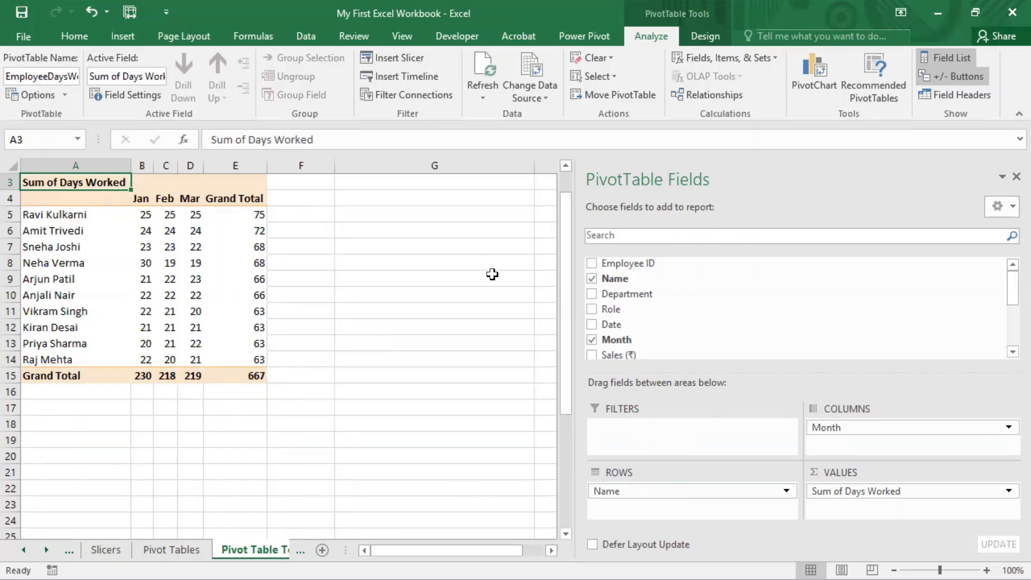
left_click_drag(576, 275, 593, 281)
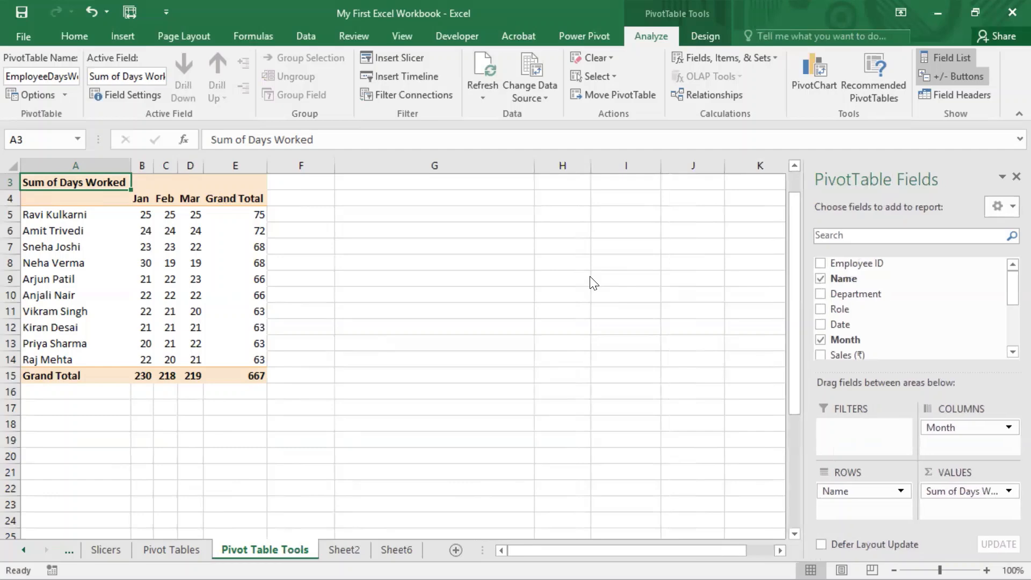
left_click(363, 293)
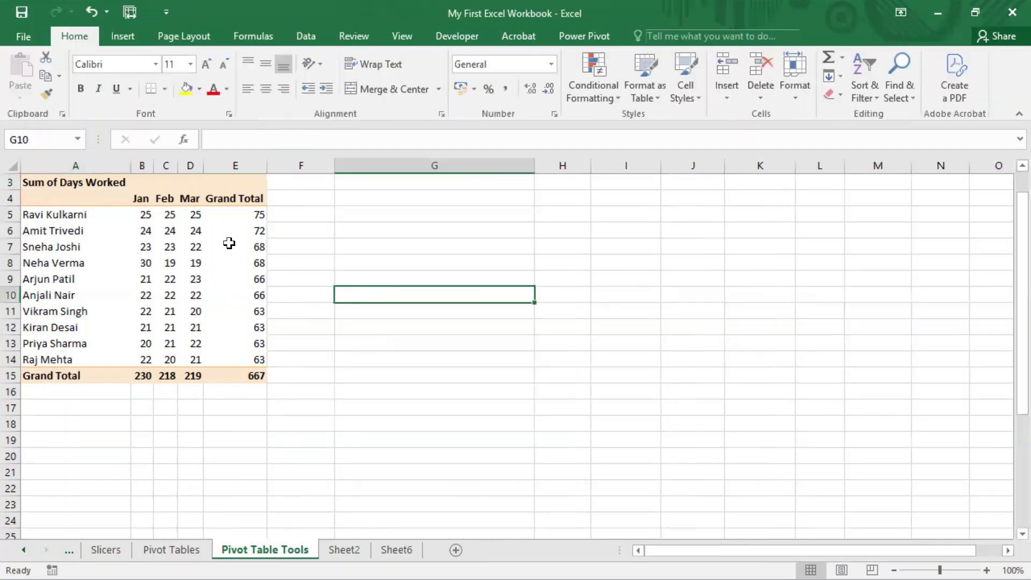
left_click(298, 261)
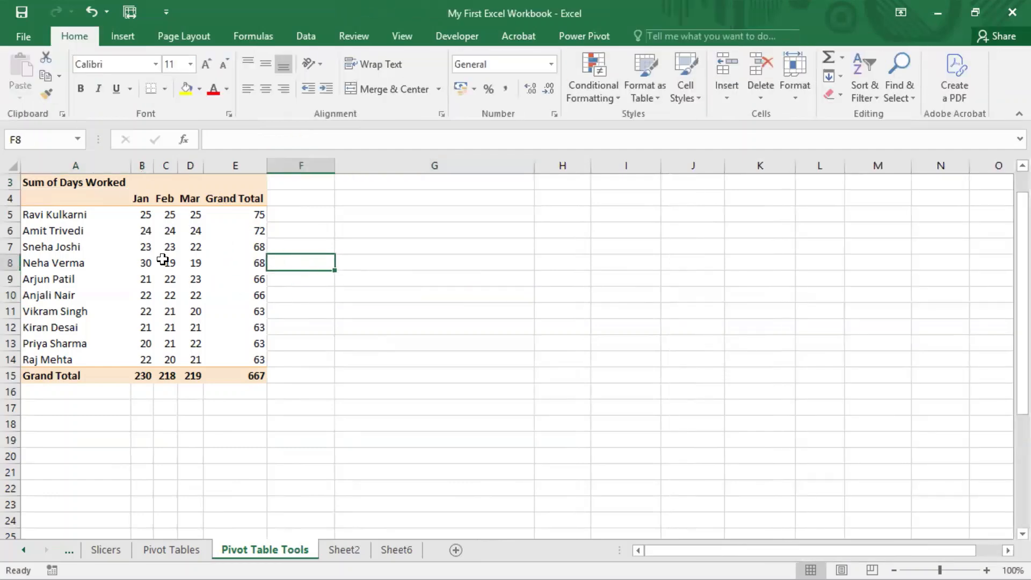
Step: Group the first four employee rows, A5 to A8, with Group Selection, accepting the overlap warning
left_click(144, 262)
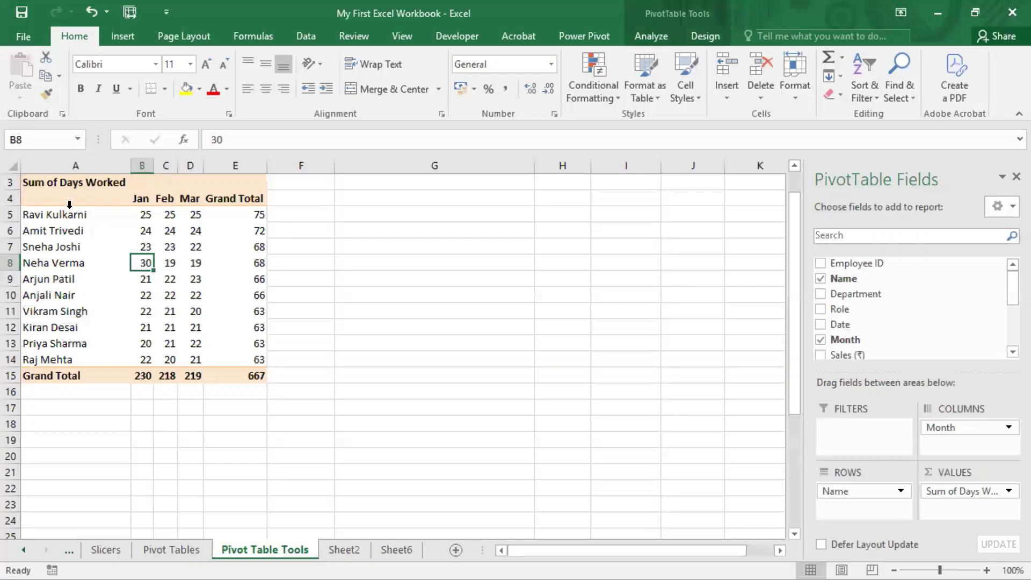
left_click(637, 38)
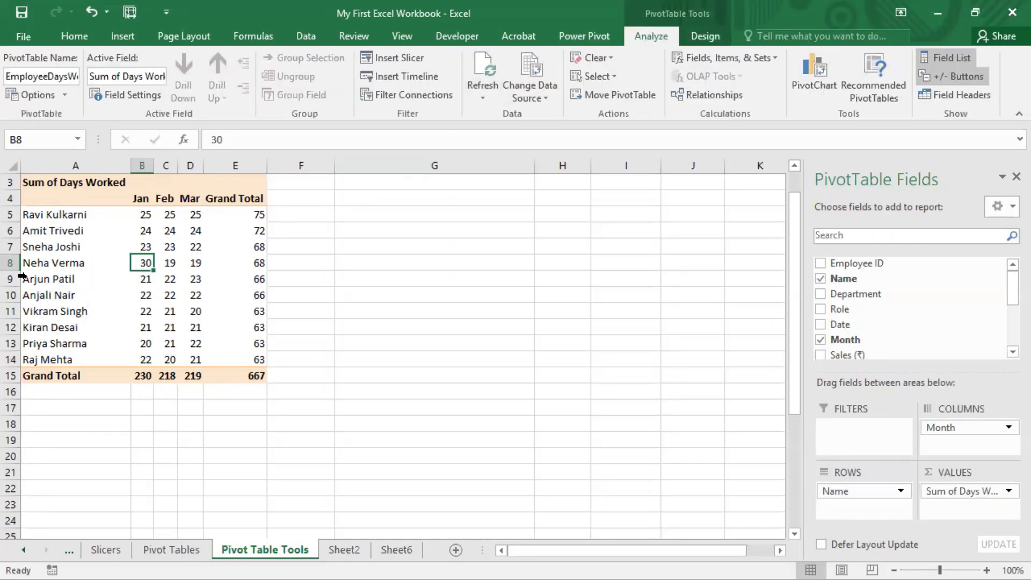
left_click(85, 262)
left_click_drag(57, 214, 48, 261)
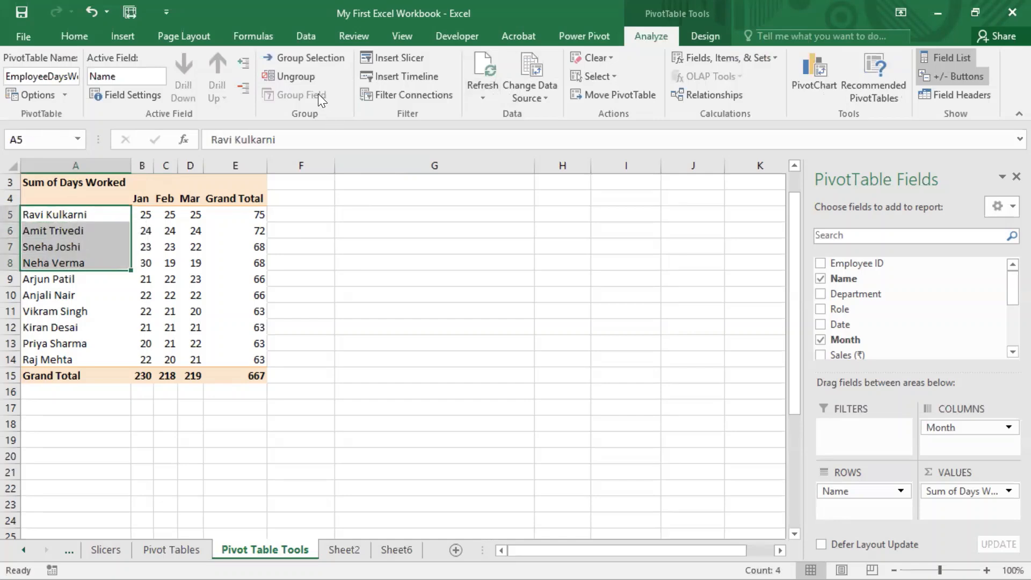
left_click(313, 61)
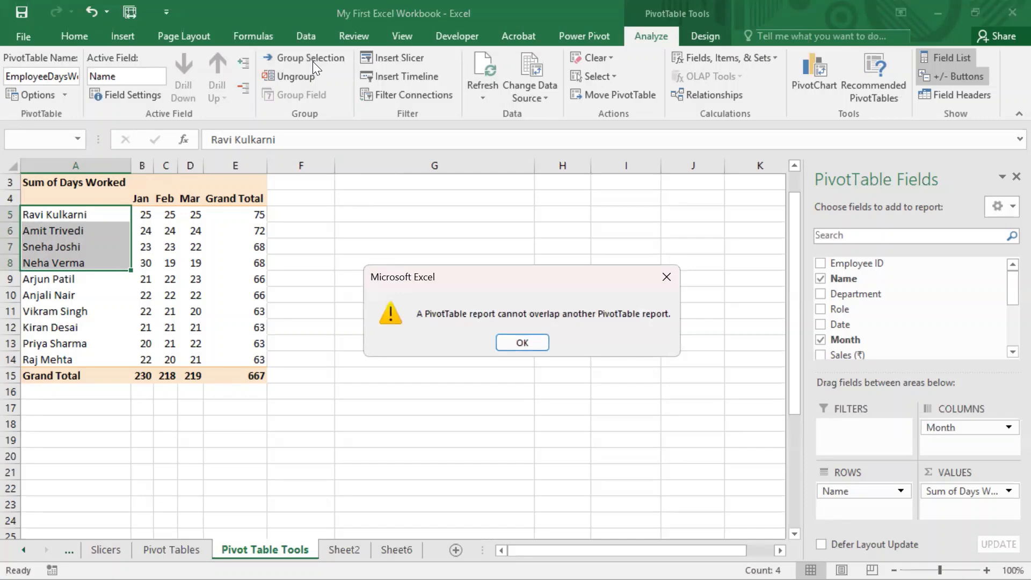
key("Return")
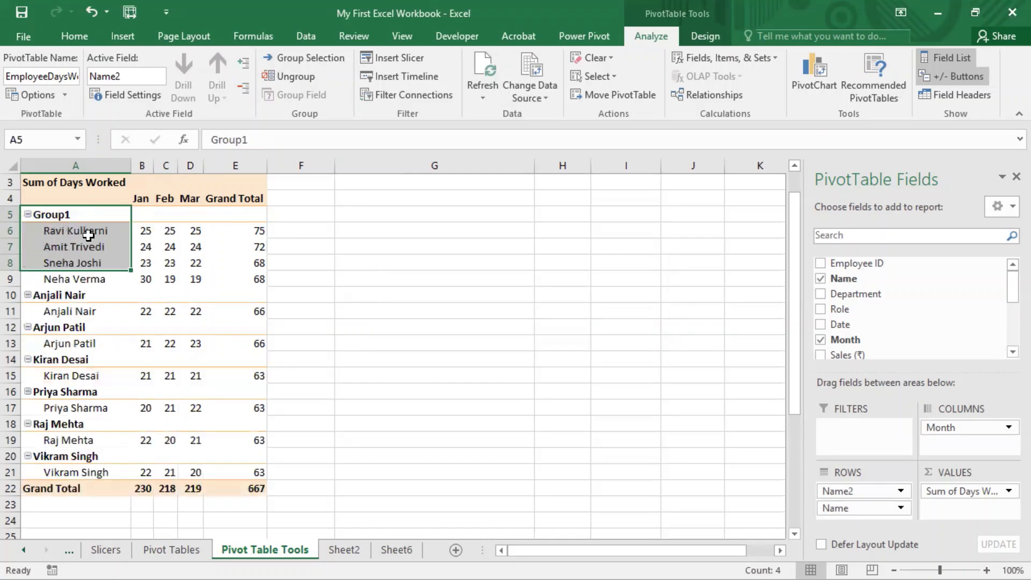
Step: Examine the new Group1 and its four employees by collapsing and expanding the rows, and check the Name2 field's options
left_click(354, 290)
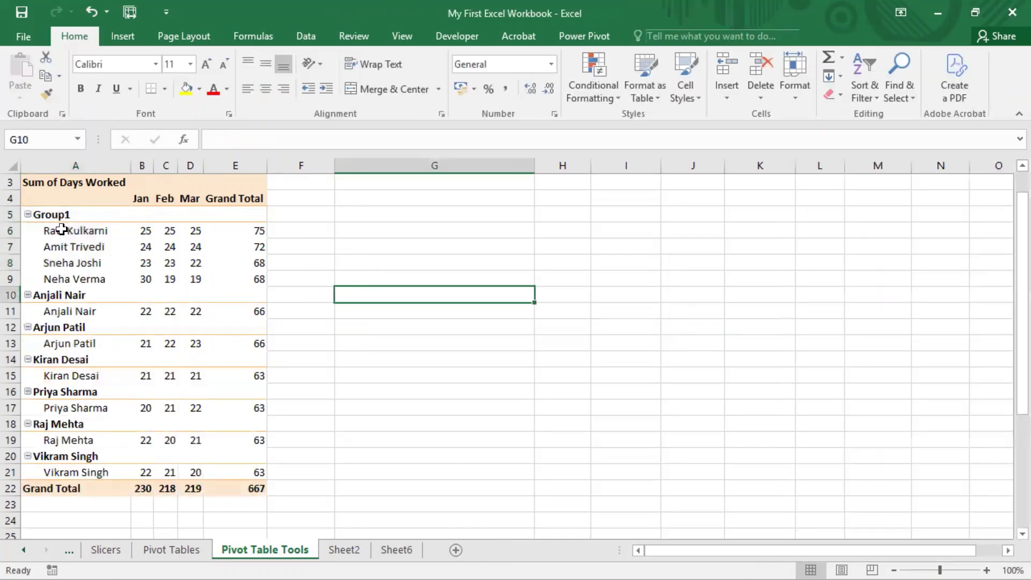
left_click_drag(60, 230, 70, 276)
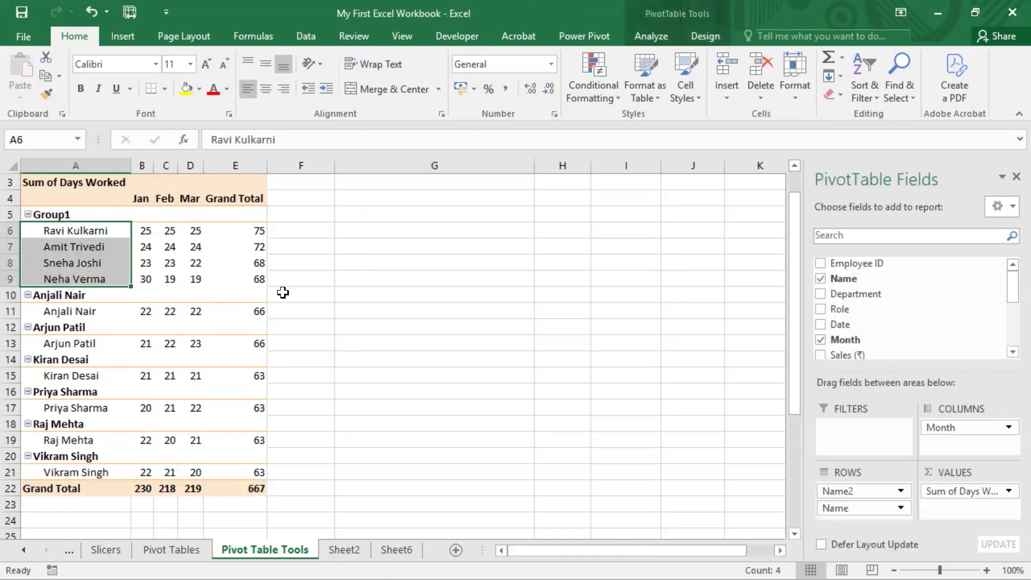
double_click(61, 214)
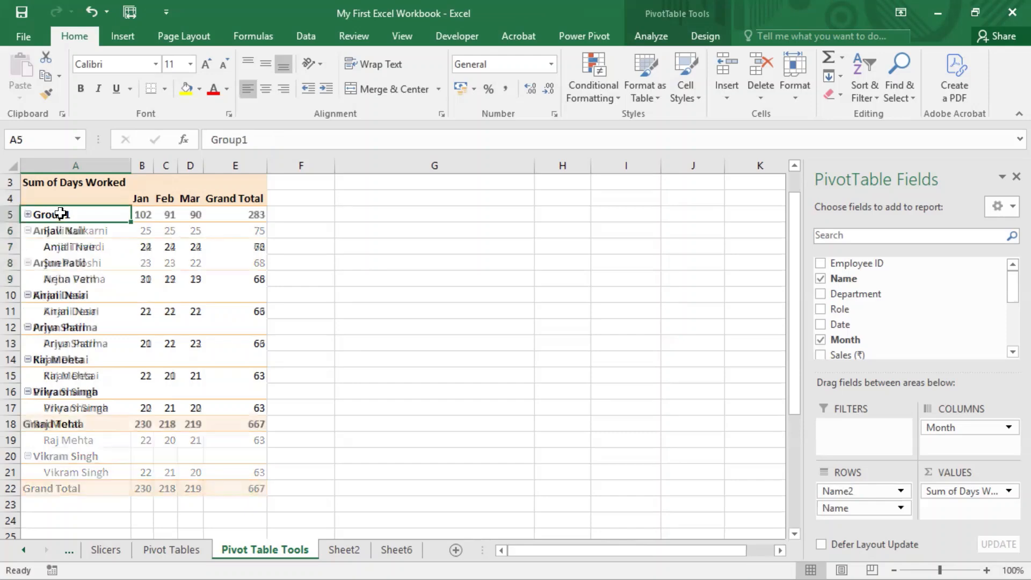
double_click(81, 214)
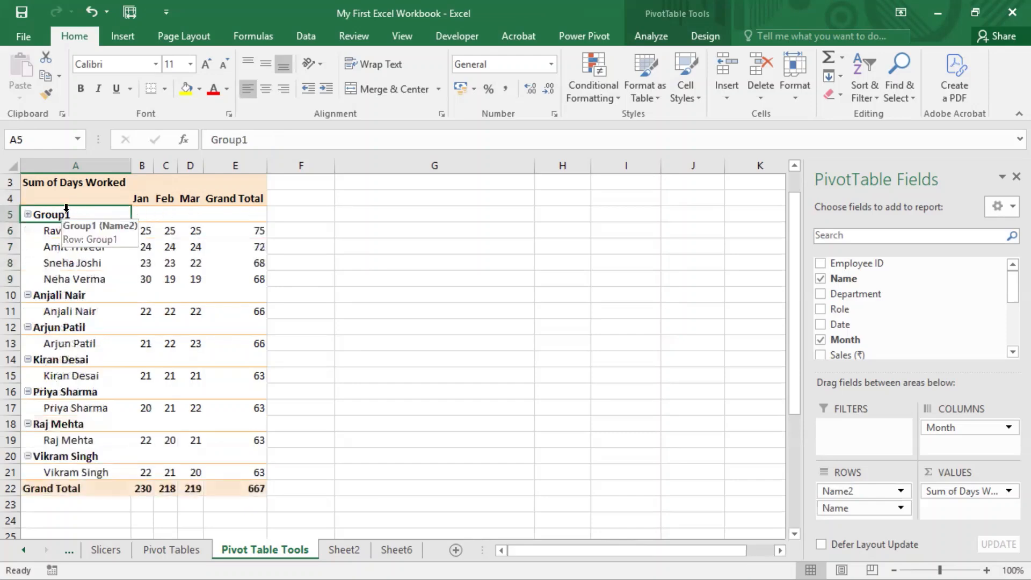
double_click(67, 208)
double_click(66, 211)
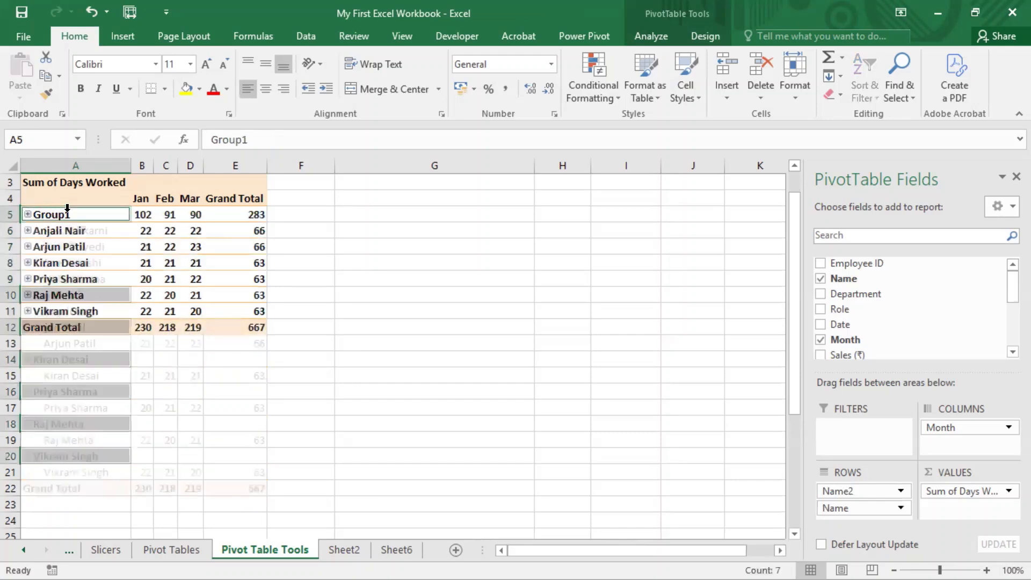
left_click(65, 214)
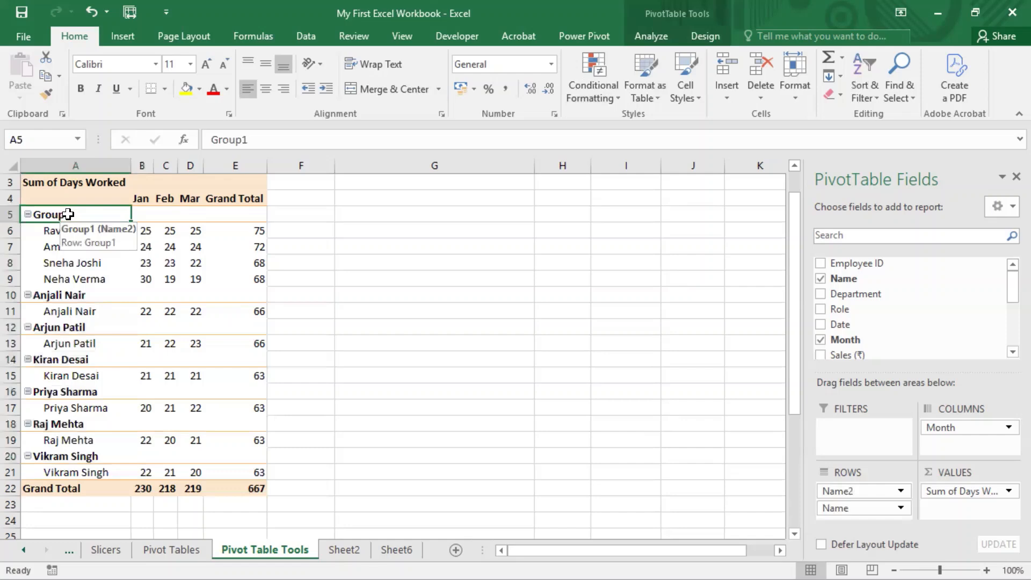
left_click(853, 491)
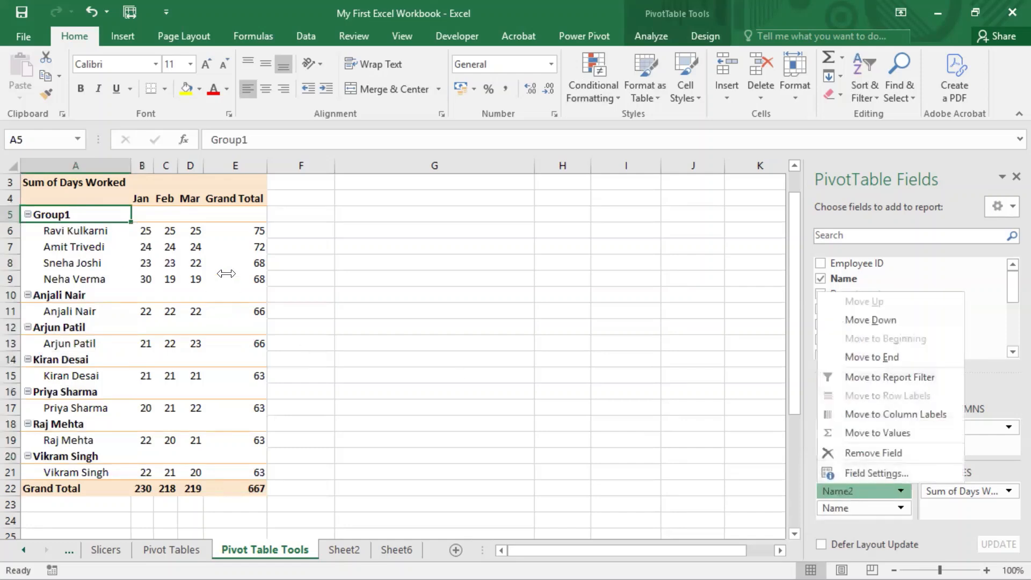
left_click(390, 213)
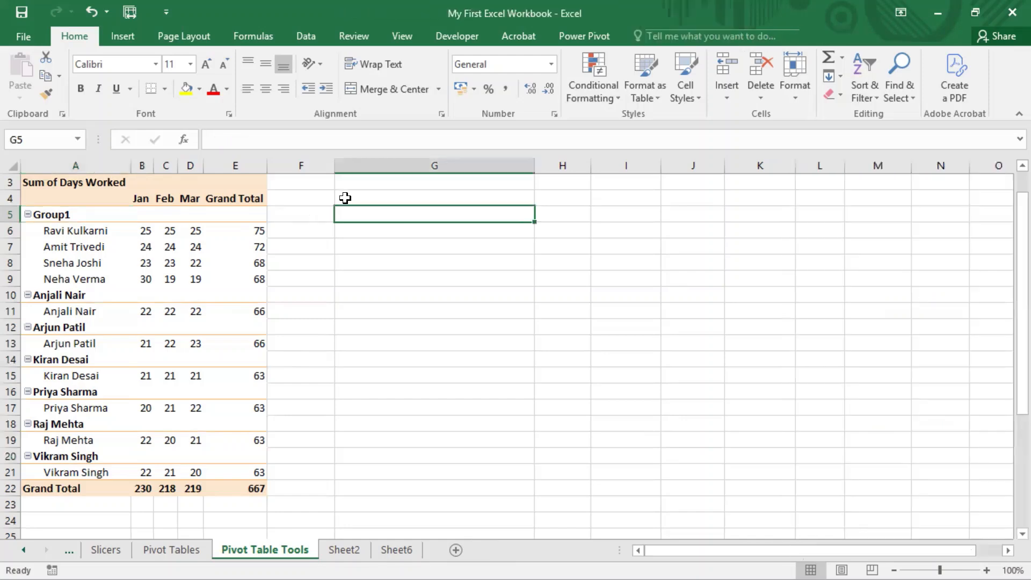
Step: Ungroup Group1 so the rows list the individual employees again
left_click(102, 299)
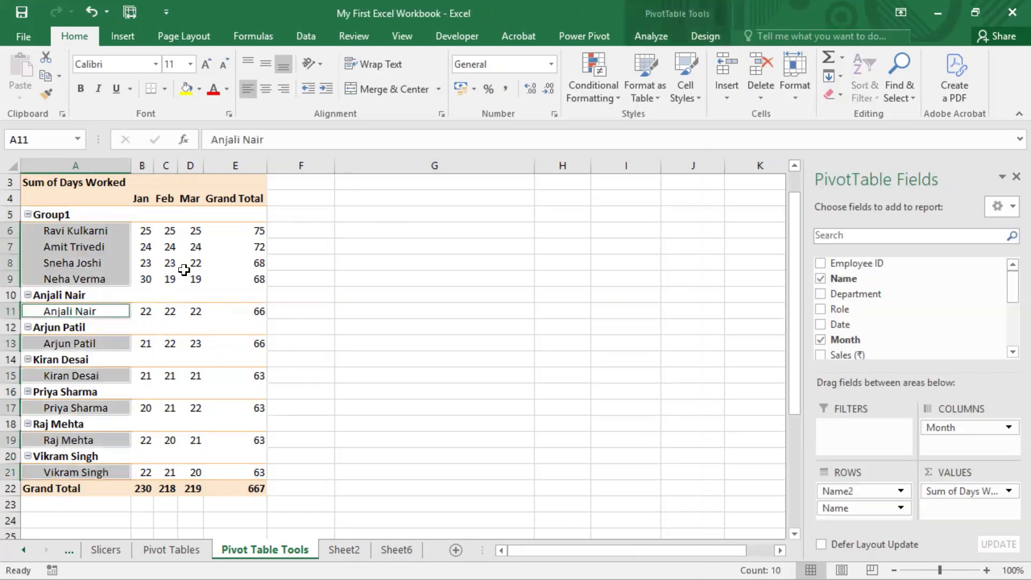
left_click(651, 36)
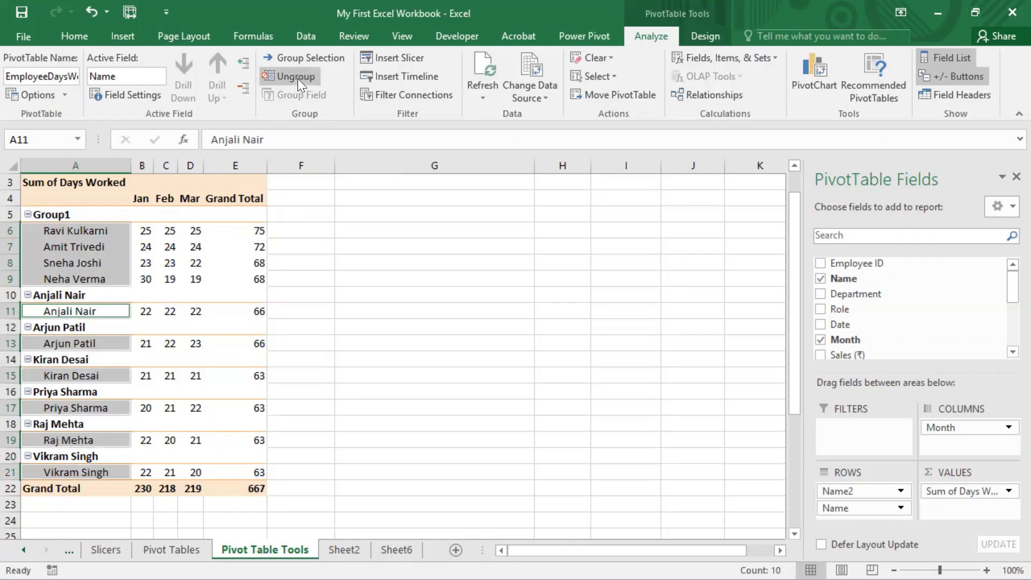
left_click(74, 217)
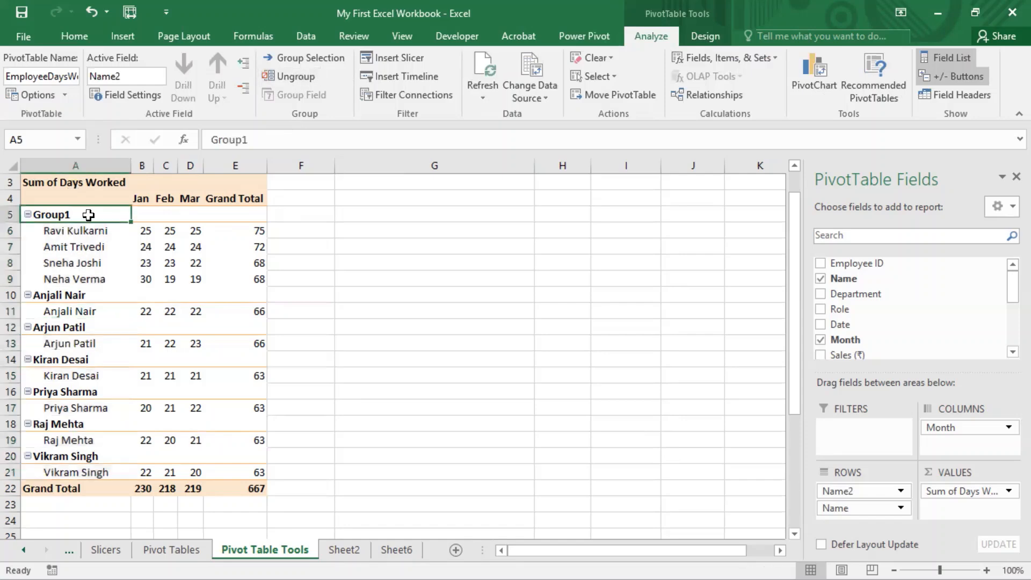
left_click(297, 76)
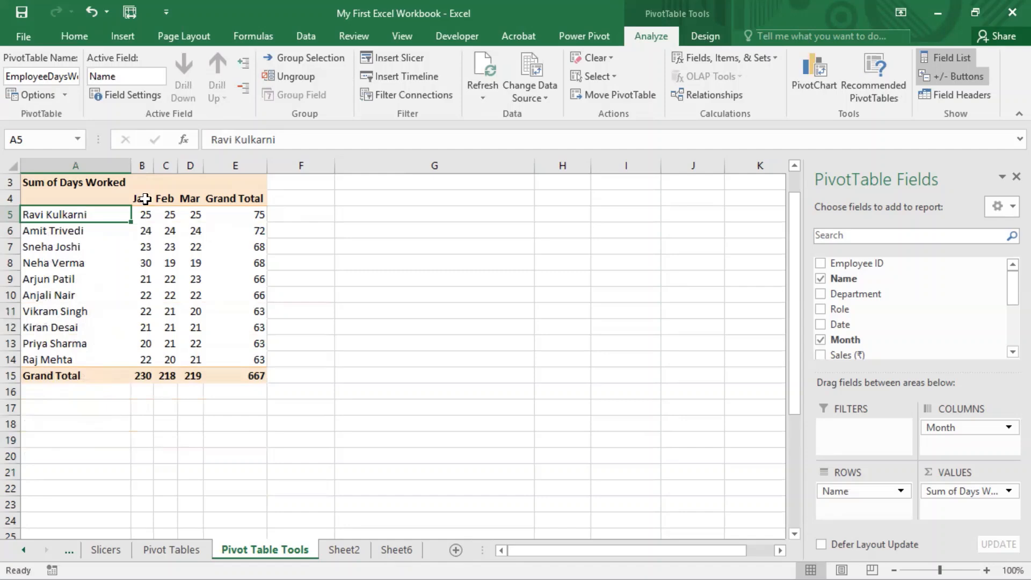
scroll(289, 300, "up", 1)
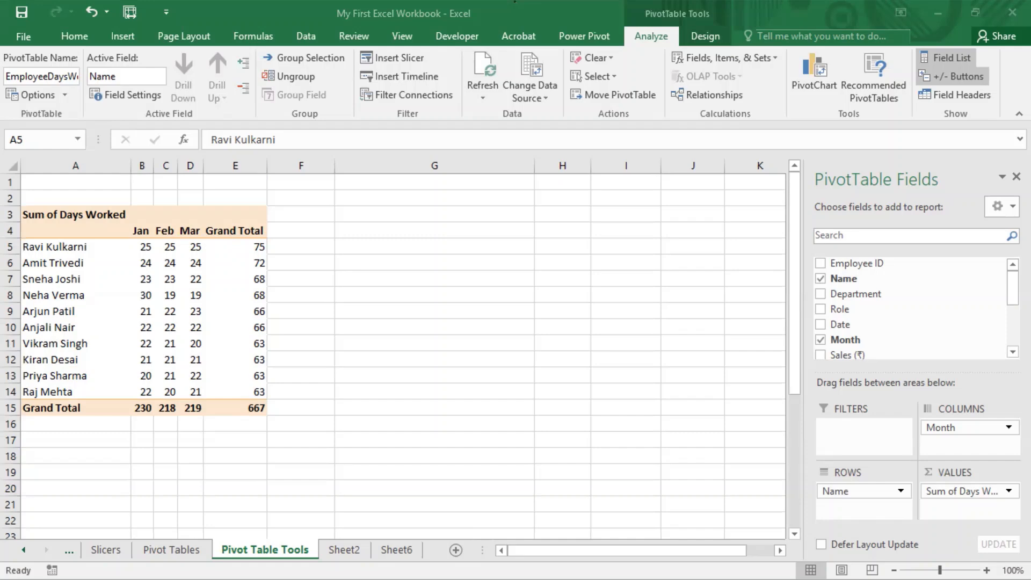
left_click(283, 177)
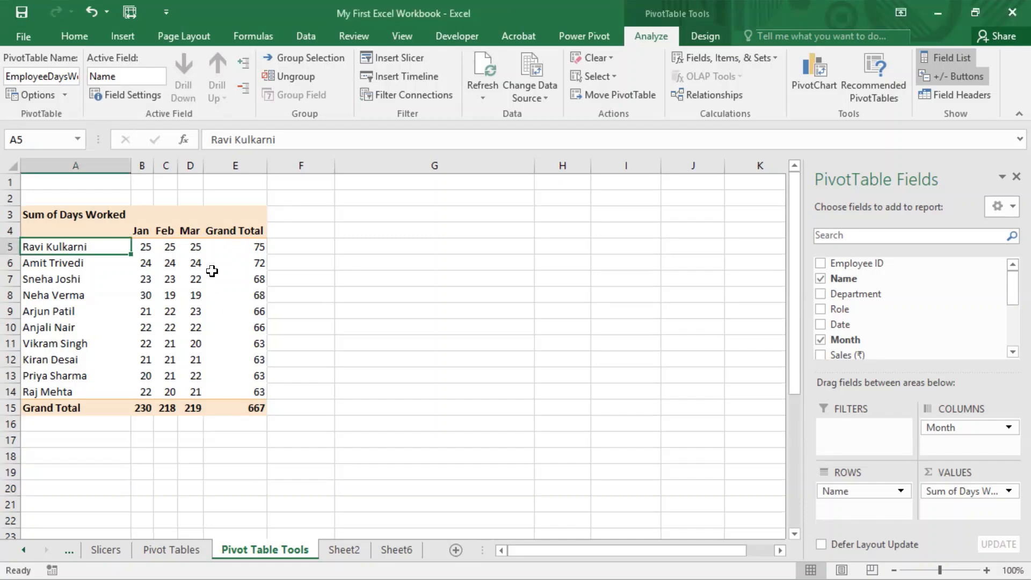
left_click(514, 1)
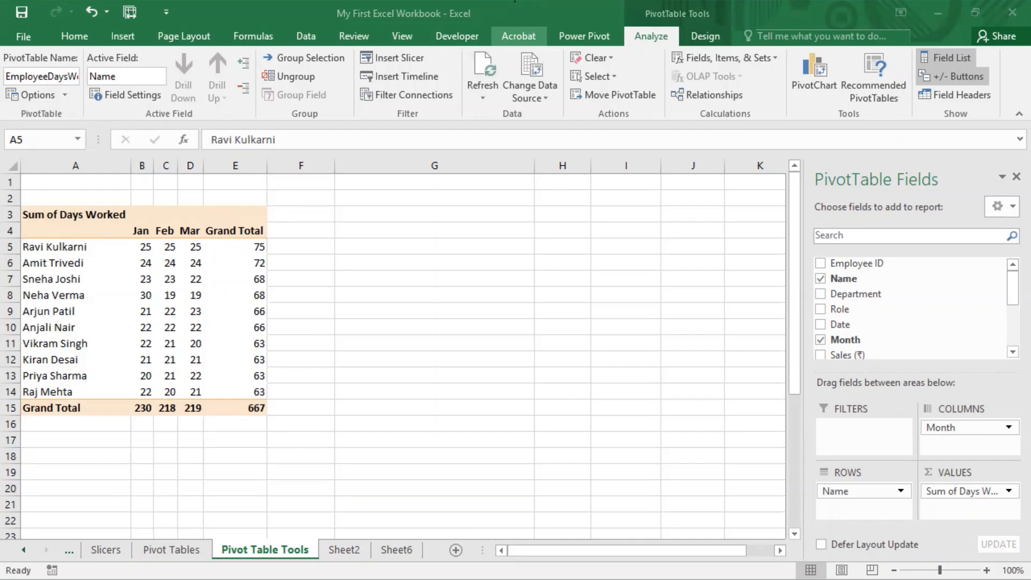
left_click(110, 246)
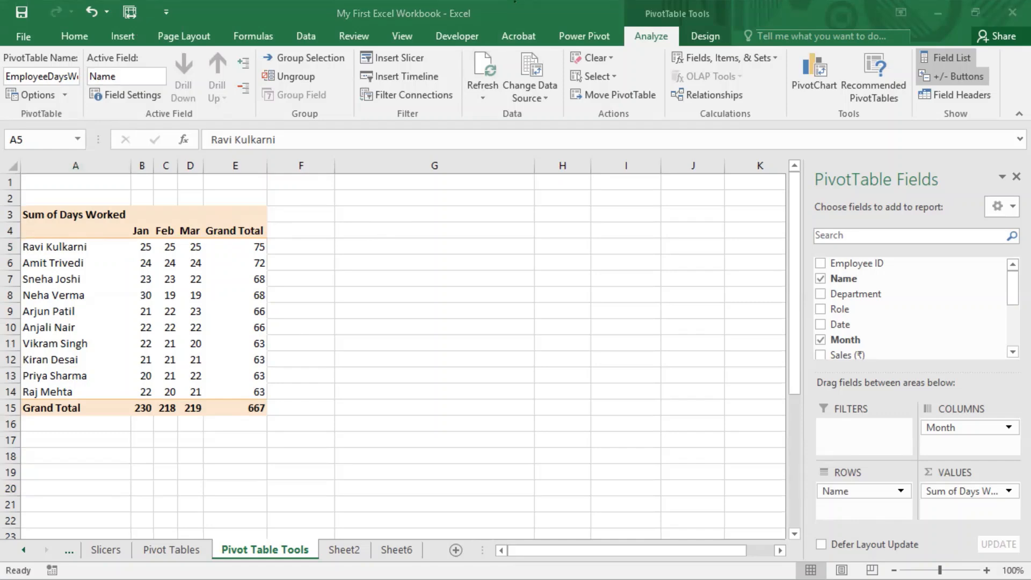
left_click(800, 133)
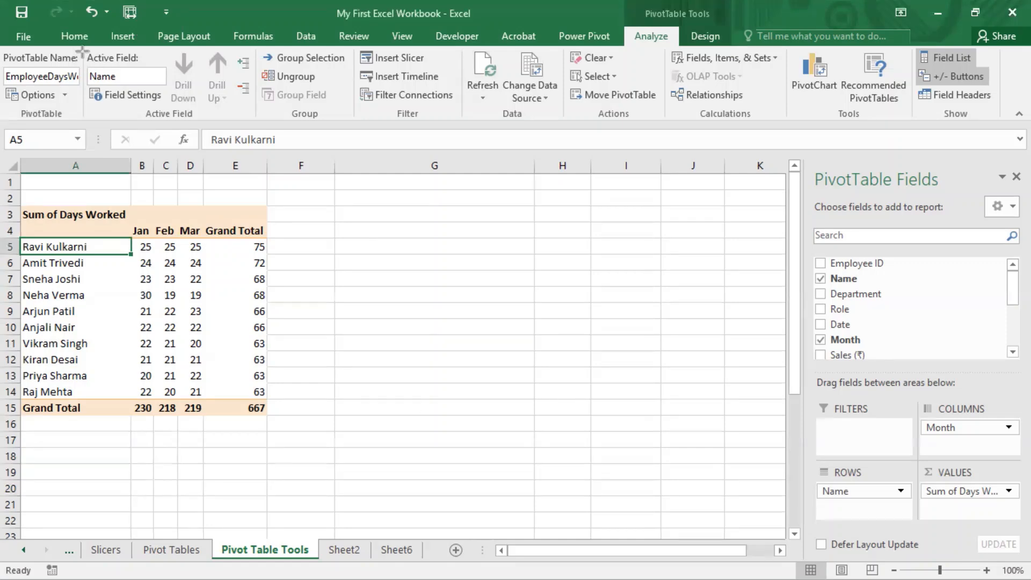
key("ctrl+2")
left_click_drag(81, 44, 258, 123)
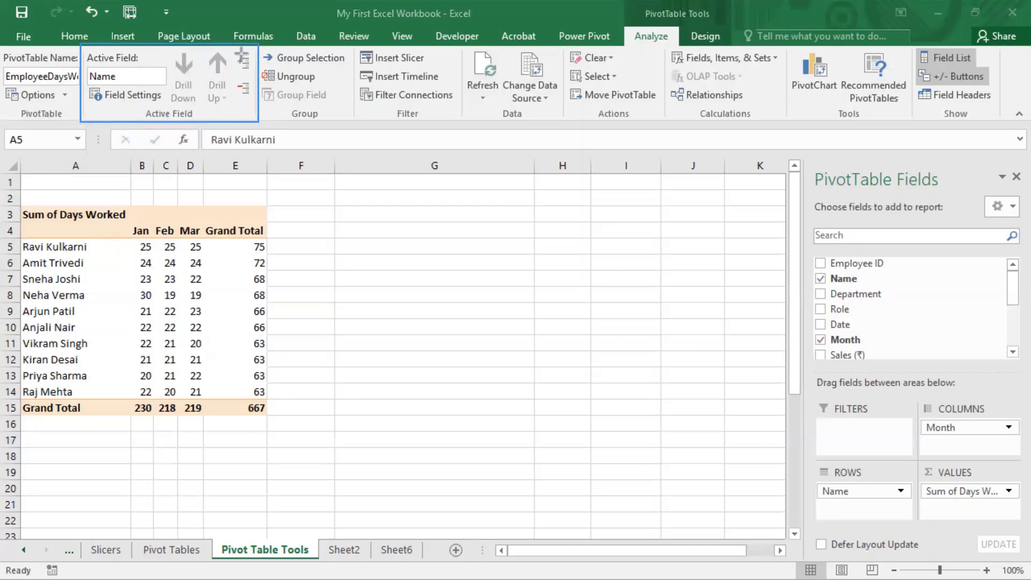
left_click_drag(235, 48, 255, 114)
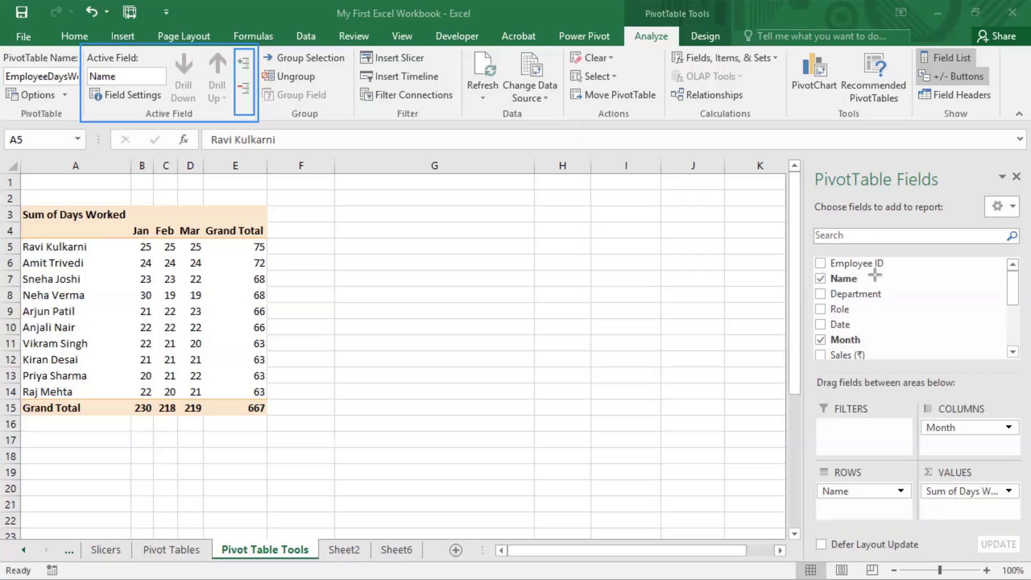
Step: Add the Department field to the pivot table's rows above Name
left_click_drag(859, 294, 844, 487)
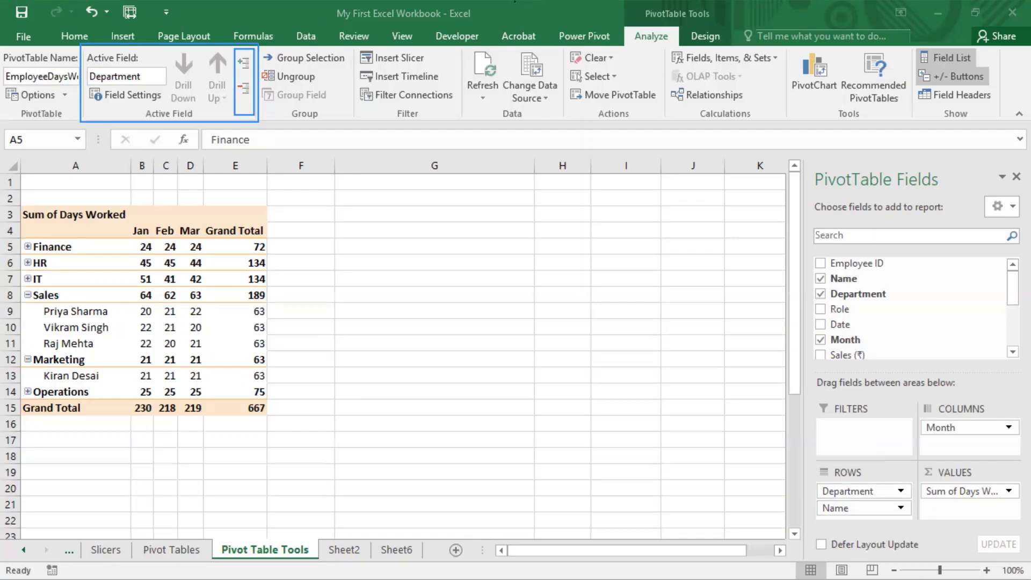
left_click(506, 18)
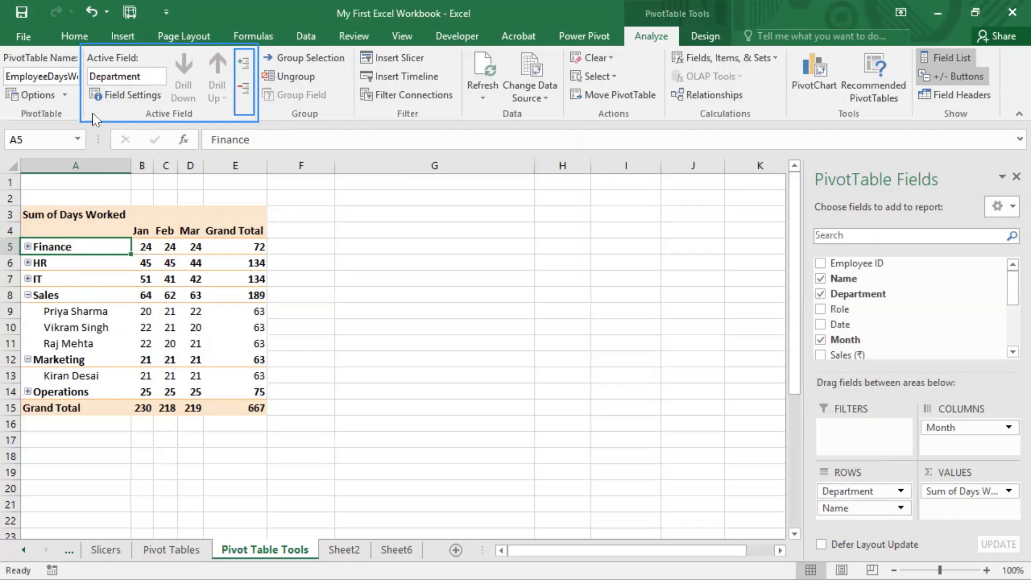
mouse_move(87, 86)
left_mouse_down()
mouse_move(102, 103)
mouse_move(173, 111)
left_mouse_up()
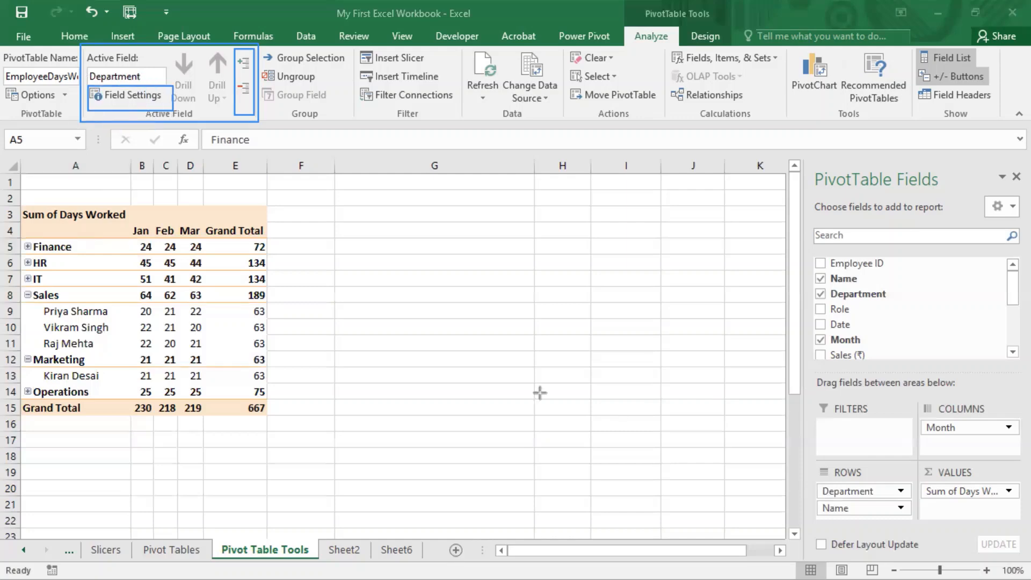
Step: Rename the active Department field to DeptName
left_click(157, 77)
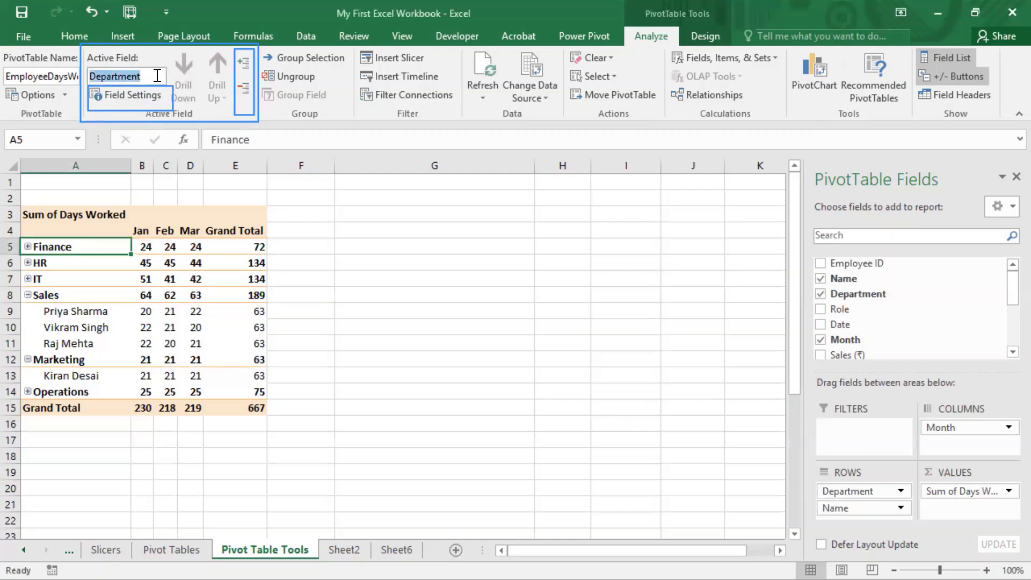
type("DeptName")
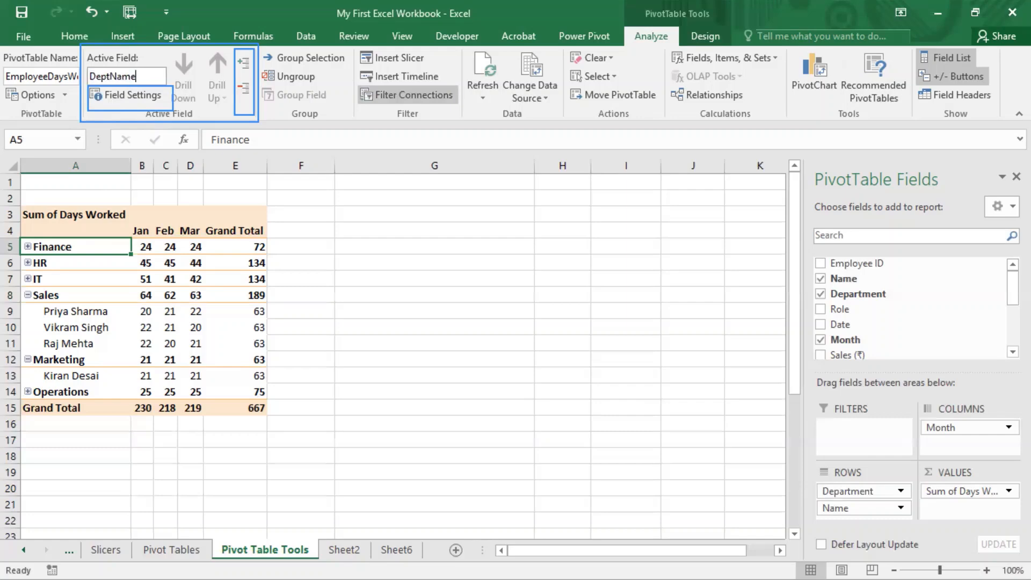
key("Return")
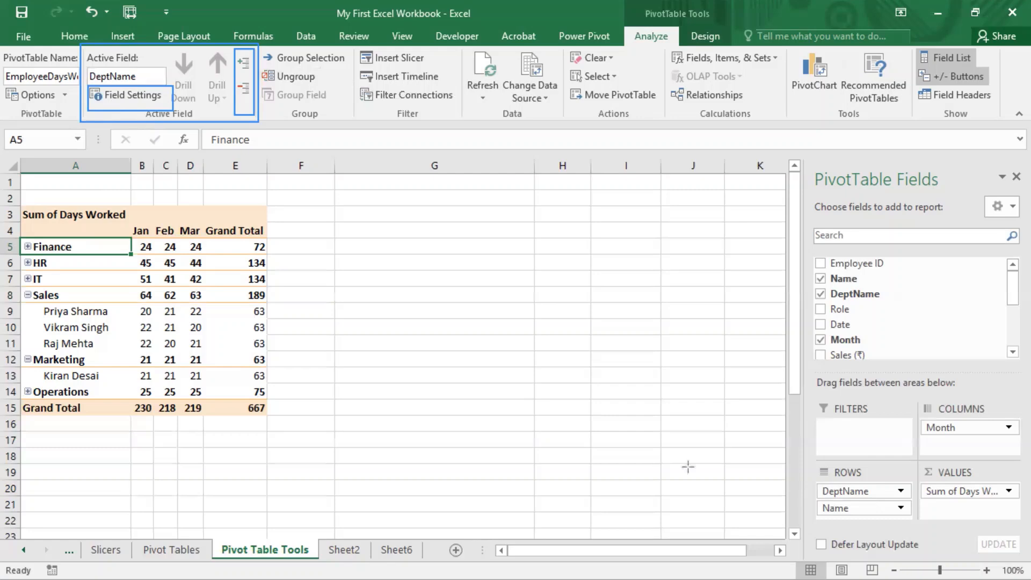
left_click(837, 491)
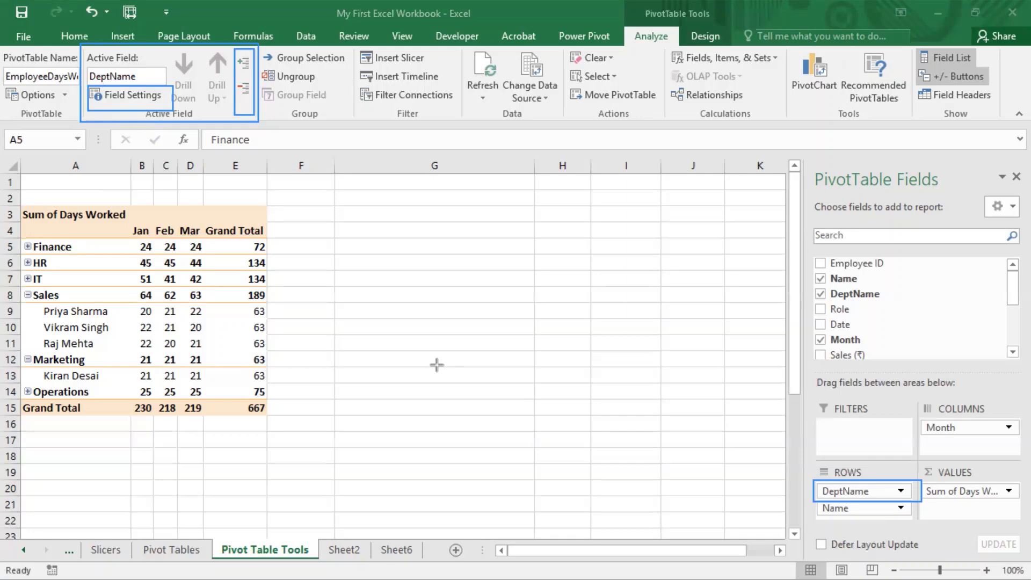
Step: Turn off the subtotals of the DeptName field by setting them to None in its Field Settings
left_click(134, 93)
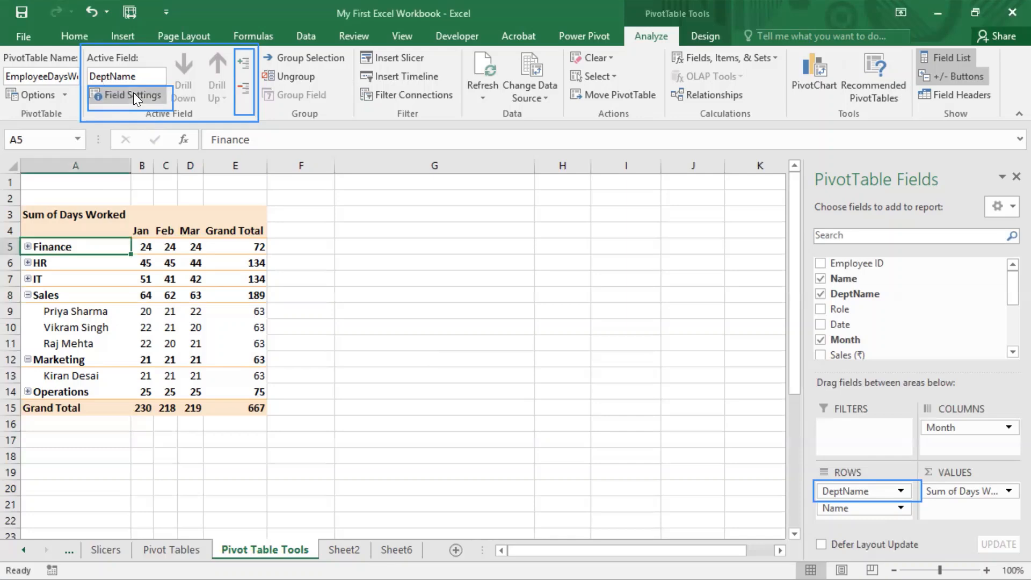
left_click(133, 94)
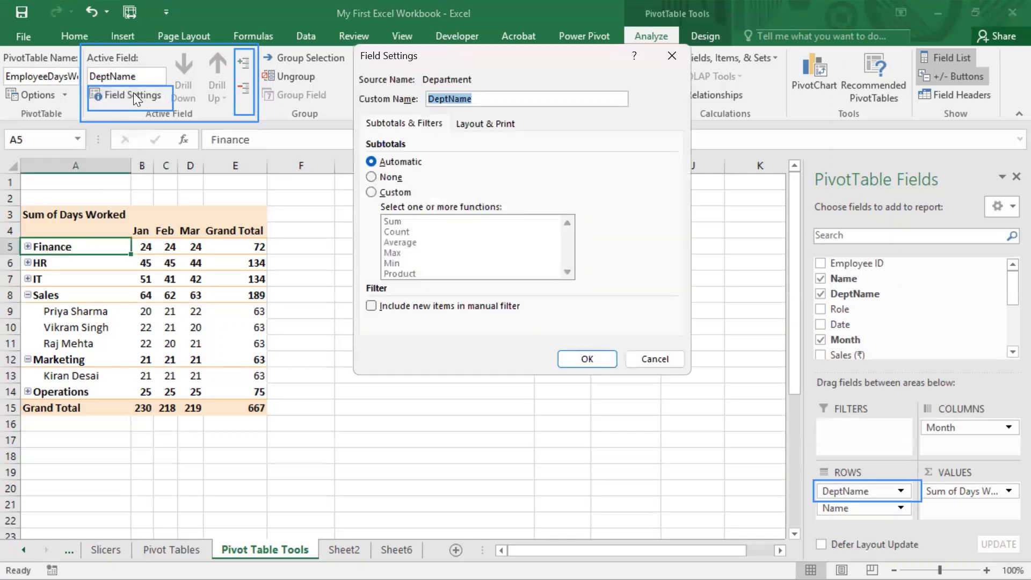
left_click_drag(484, 99, 383, 96)
left_click(514, 2)
left_click_drag(531, 57, 478, 88)
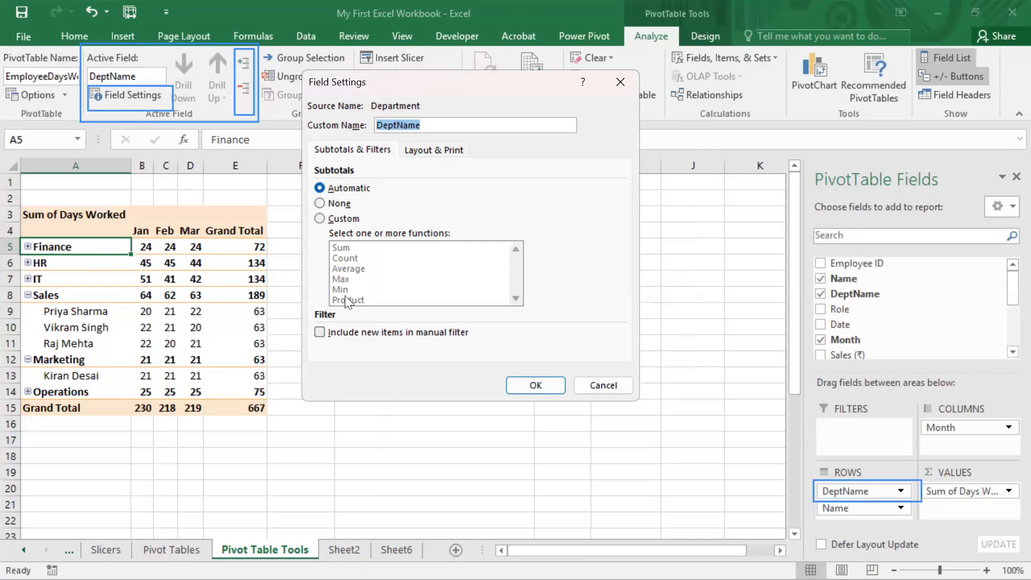
left_click(319, 218)
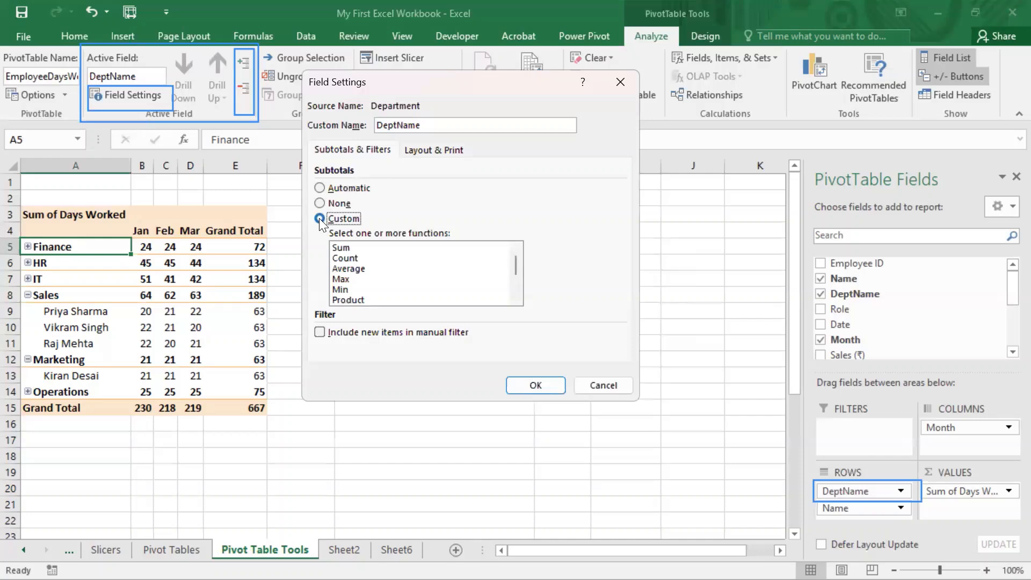
left_click(320, 187)
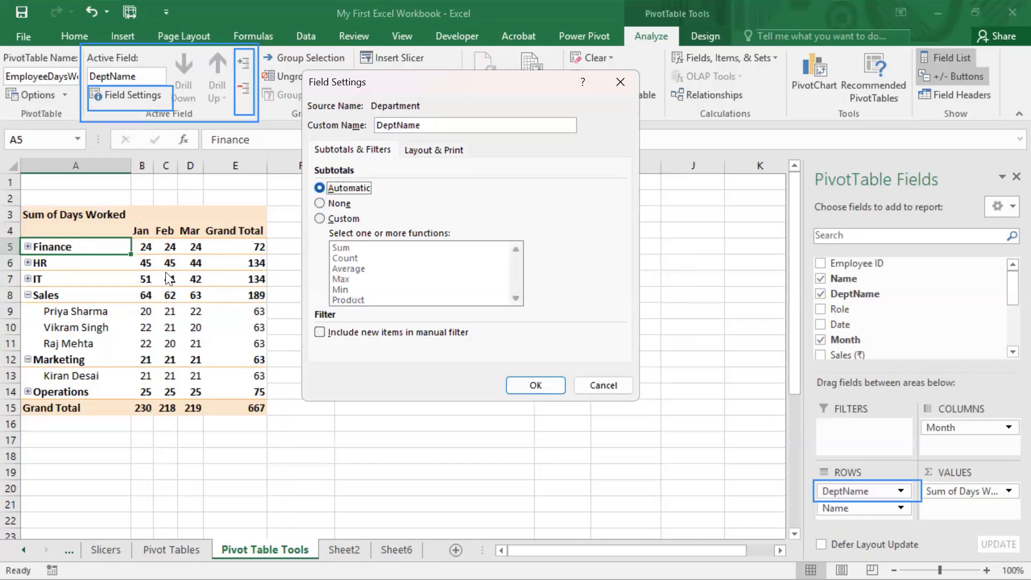
left_click(322, 206)
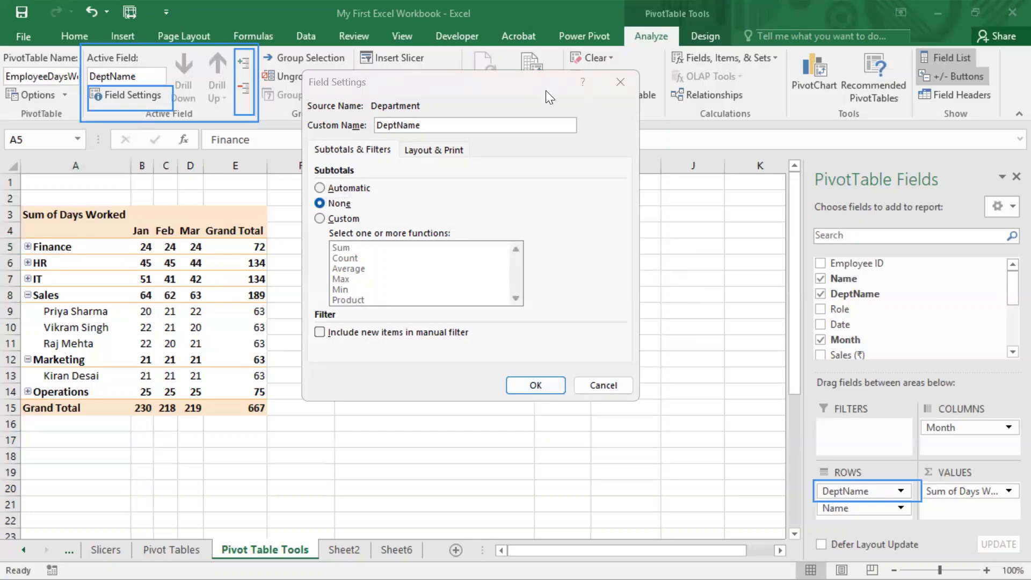
left_click_drag(545, 91, 433, 91)
left_click(442, 394)
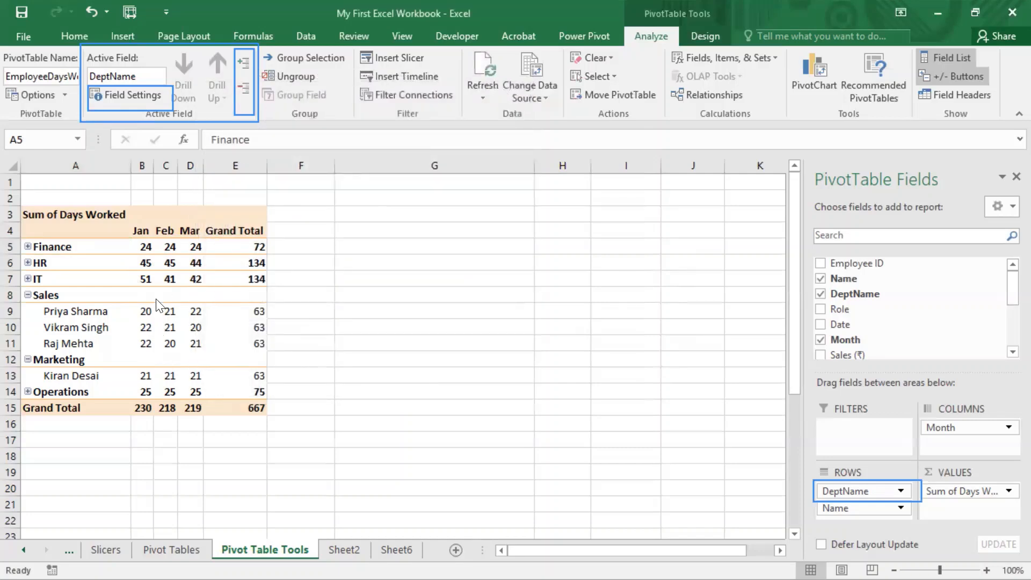
Step: Expand the IT department and inspect the subtotal cells in its row
left_click(27, 278)
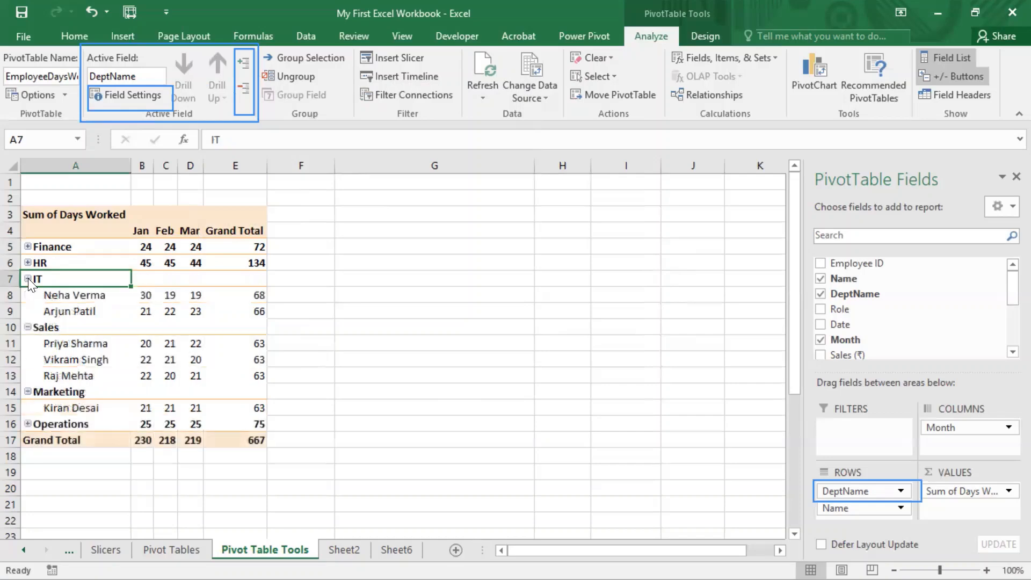
left_click_drag(145, 279, 241, 289)
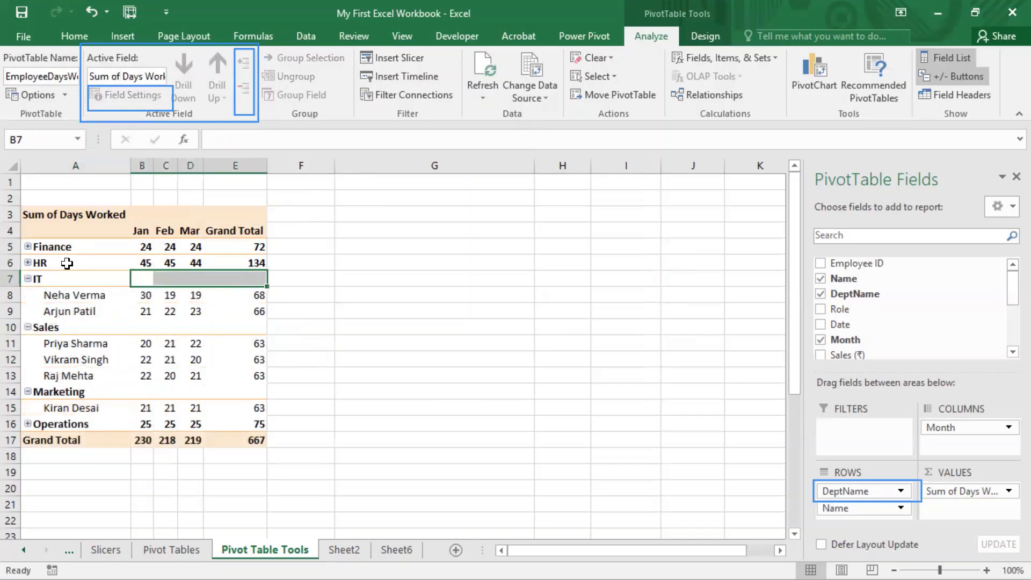
Step: Set the DeptName field's subtotals to Custom with the Average function
left_click(60, 247)
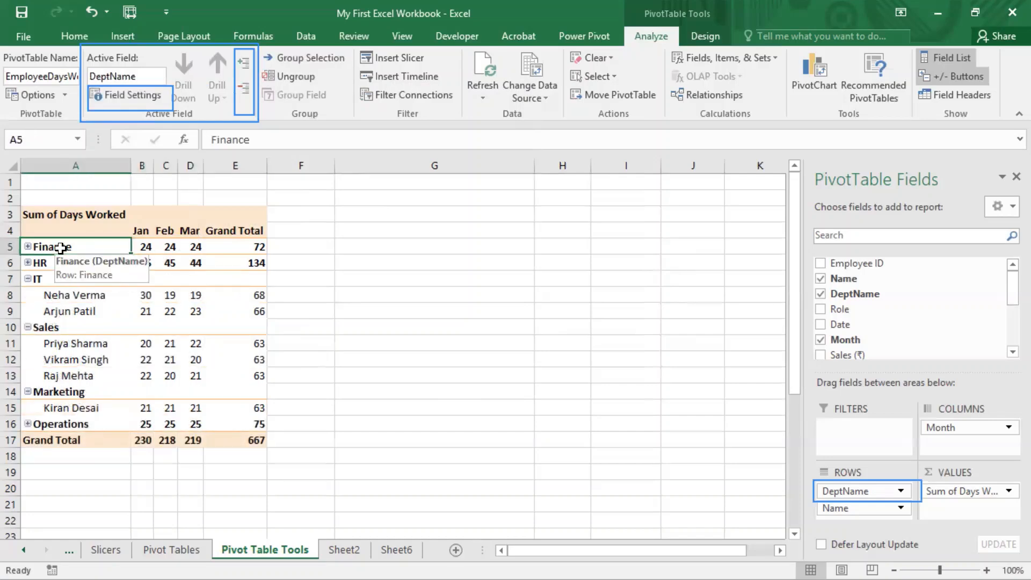
left_click(128, 98)
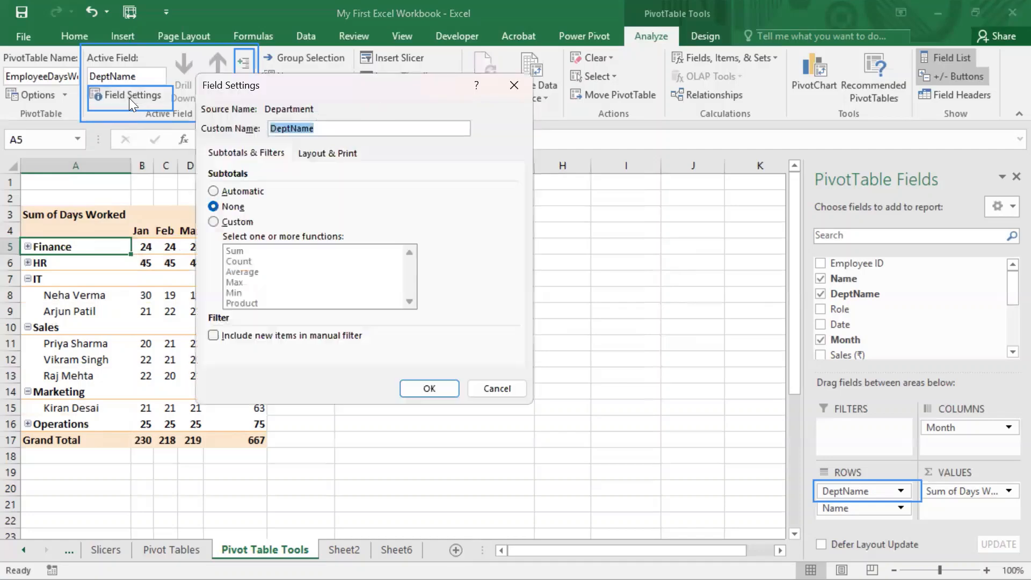
left_click(213, 221)
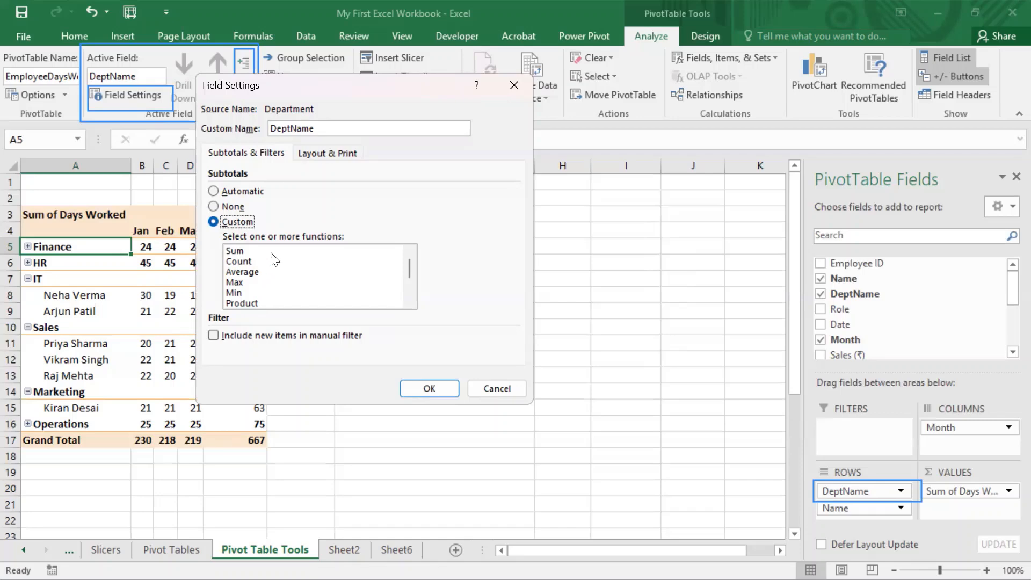
left_click(247, 272)
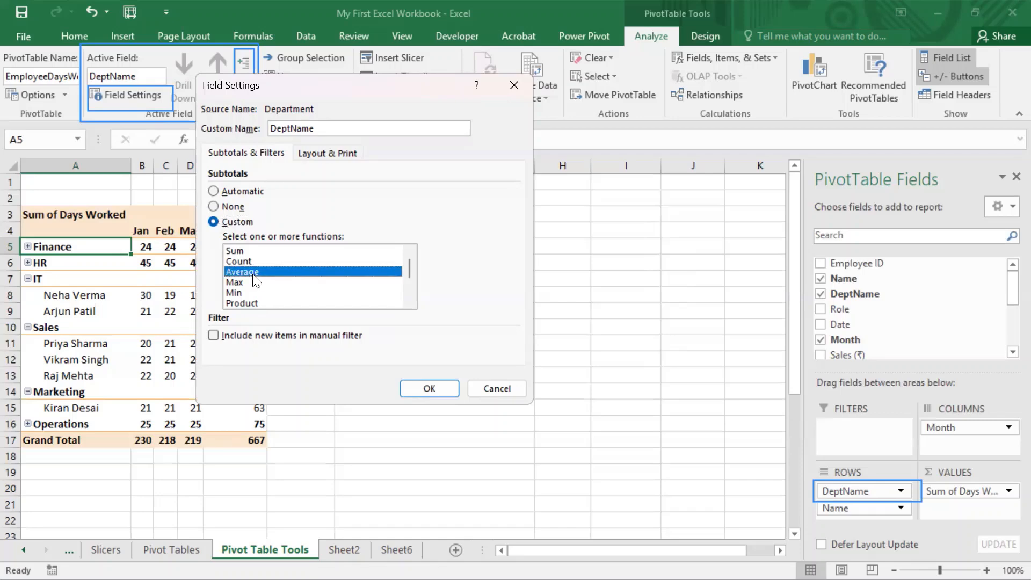
left_click(429, 389)
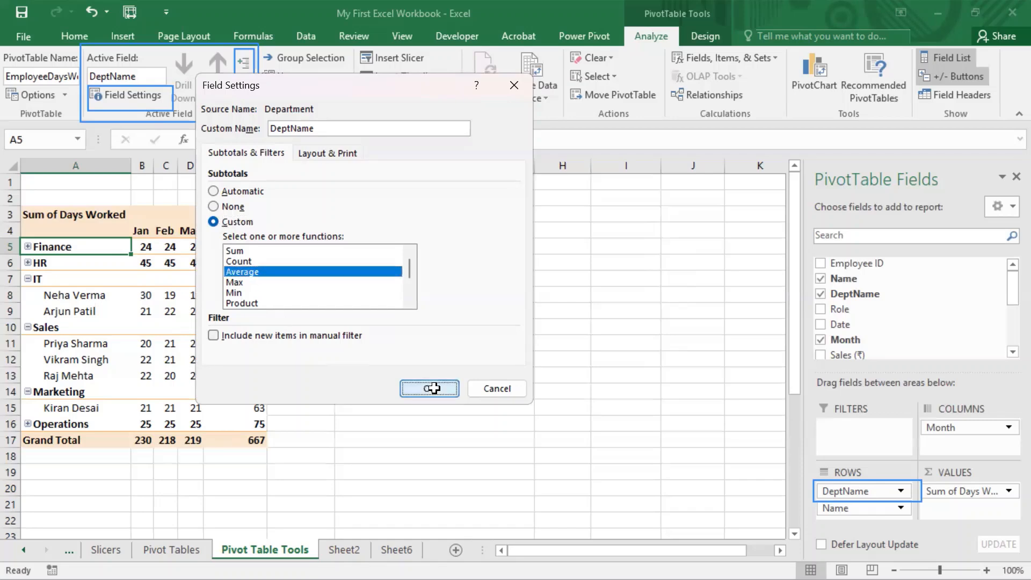
Step: Examine the average subtotals of Sales and IT, and expand HR to compare its subtotals with its employees' rows
left_click_drag(161, 327, 237, 327)
left_click_drag(199, 273, 354, 279)
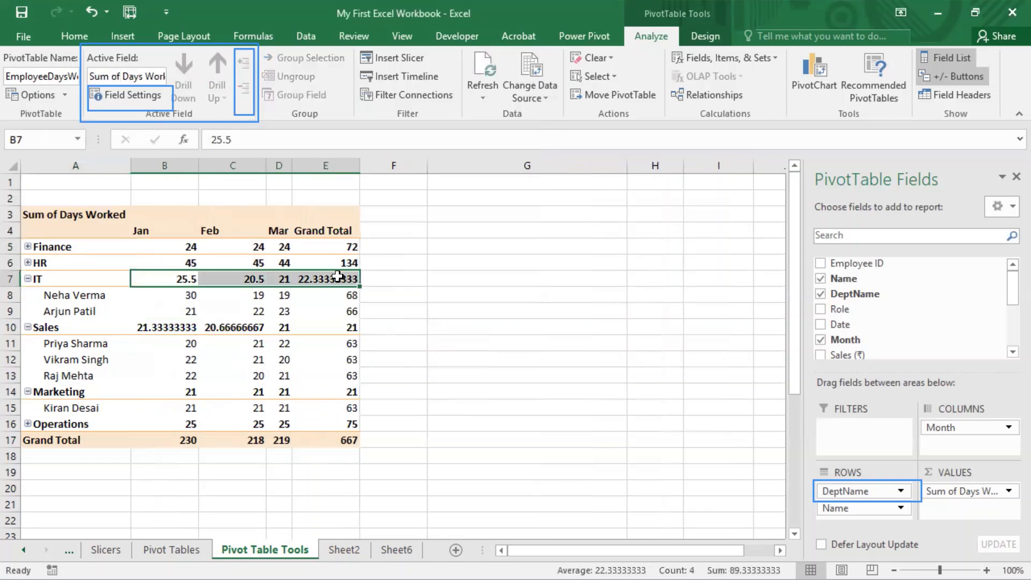
left_click(28, 262)
left_click_drag(181, 263, 303, 264)
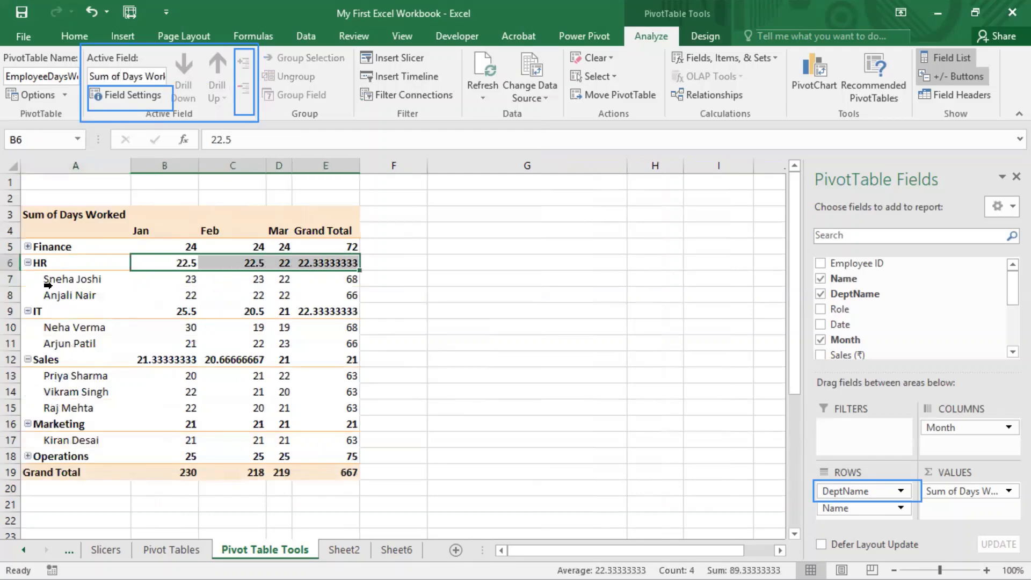
left_click_drag(75, 278, 333, 299)
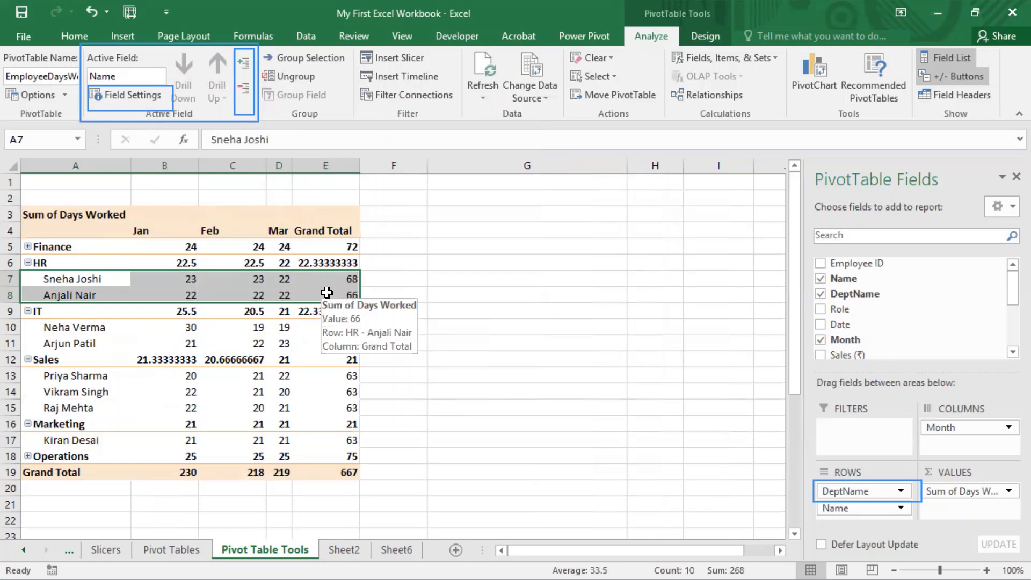
Step: Open the Field Settings of the Name field
left_click(132, 94)
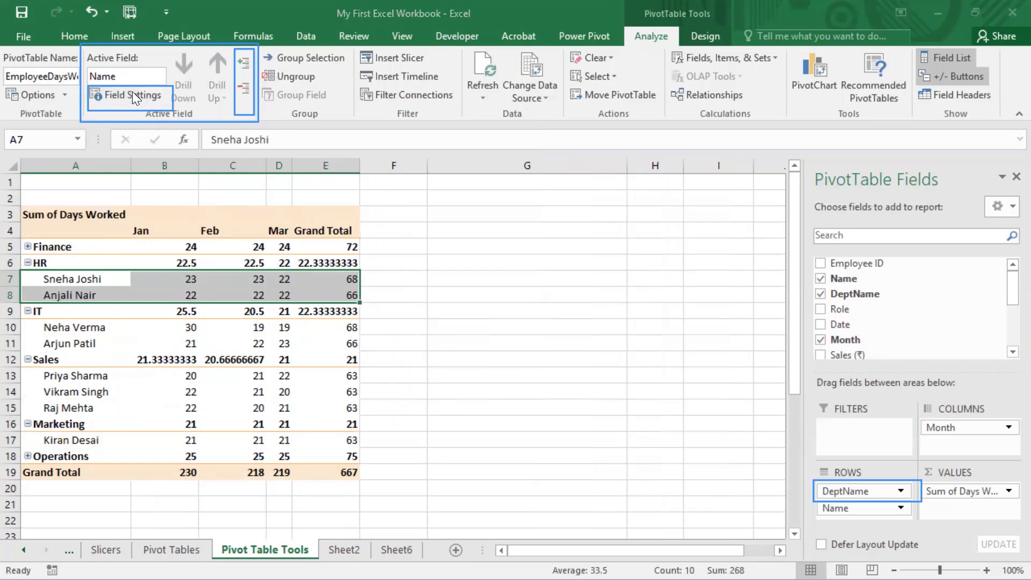
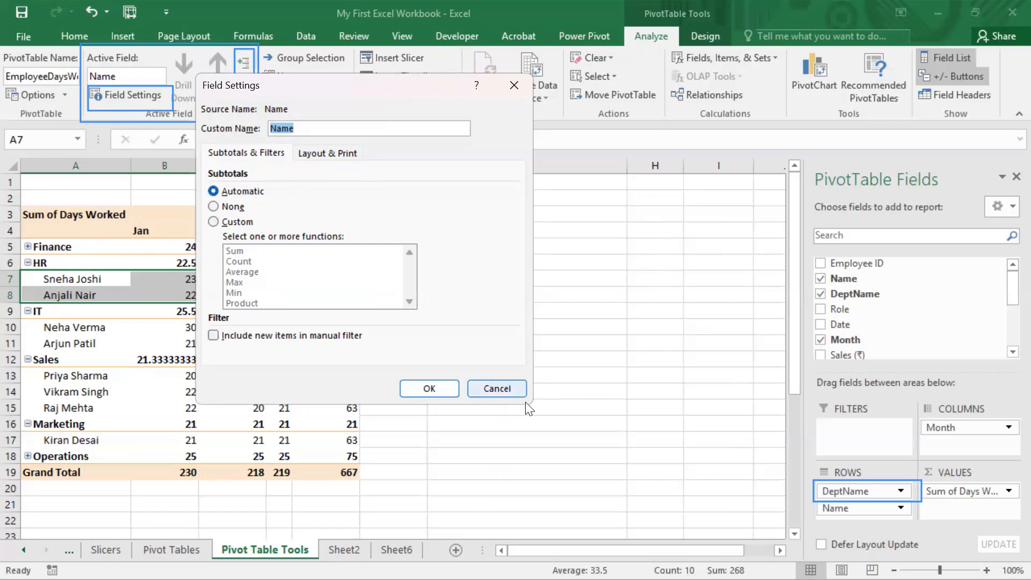
Step: Close the Name field's settings unchanged and set the DeptName field's subtotals back to Automatic
left_click(497, 387)
left_click(71, 262)
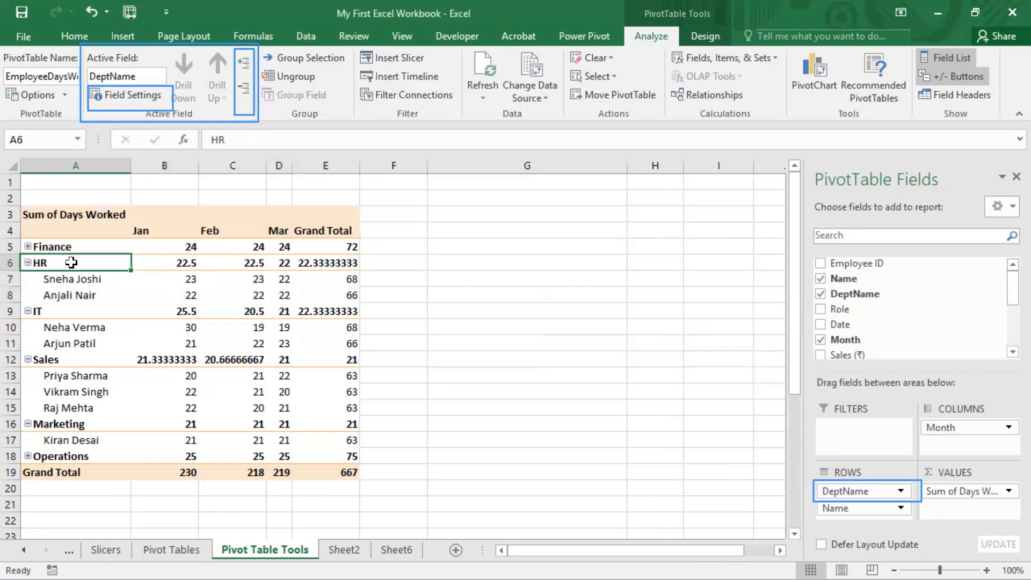
left_click(107, 96)
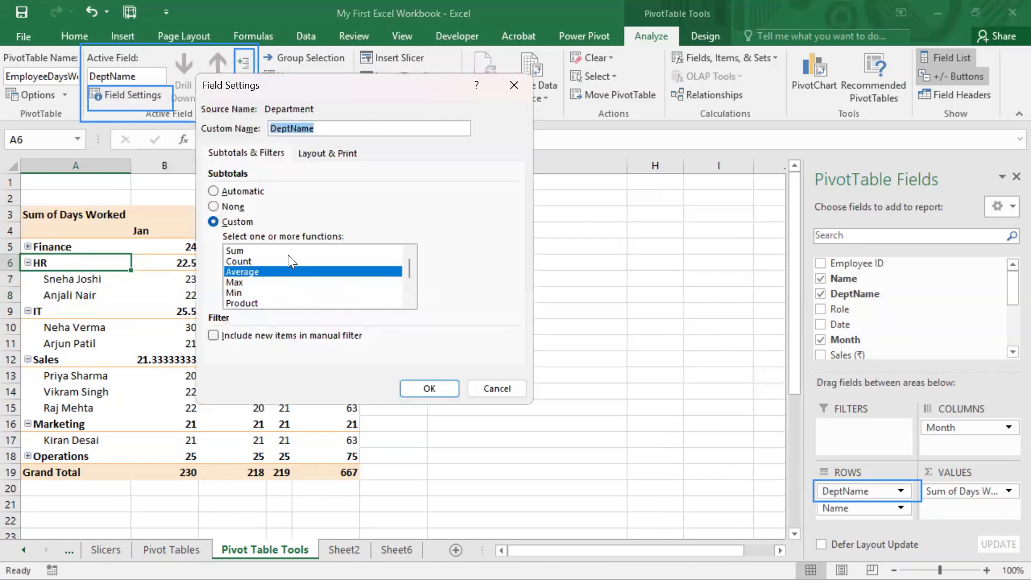
left_click(237, 192)
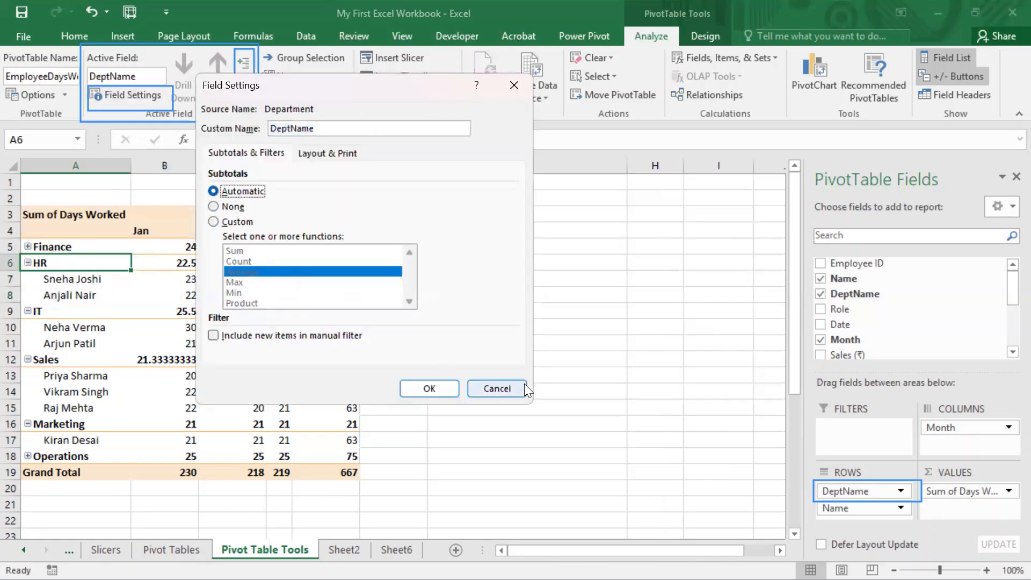
left_click(438, 387)
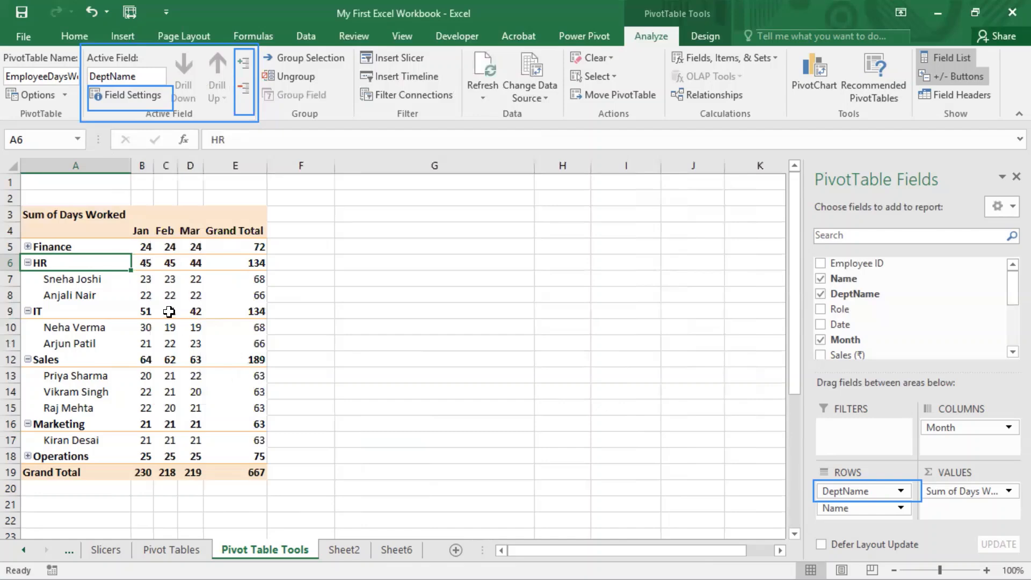
Step: Keep DeptName in outline form but stop displaying labels from the next field in the same column (compact form)
left_click(133, 94)
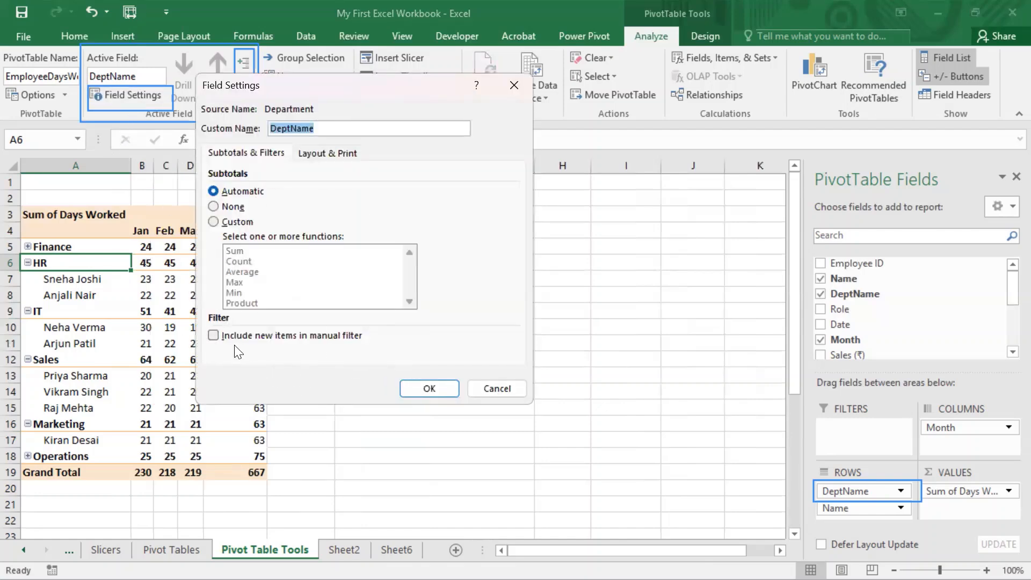
left_click(263, 338)
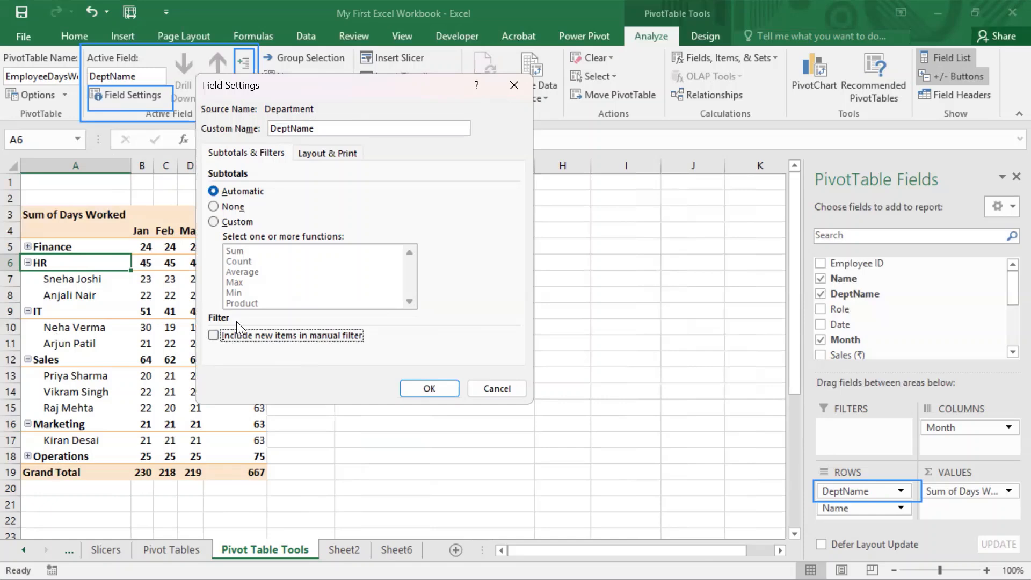
left_click(332, 153)
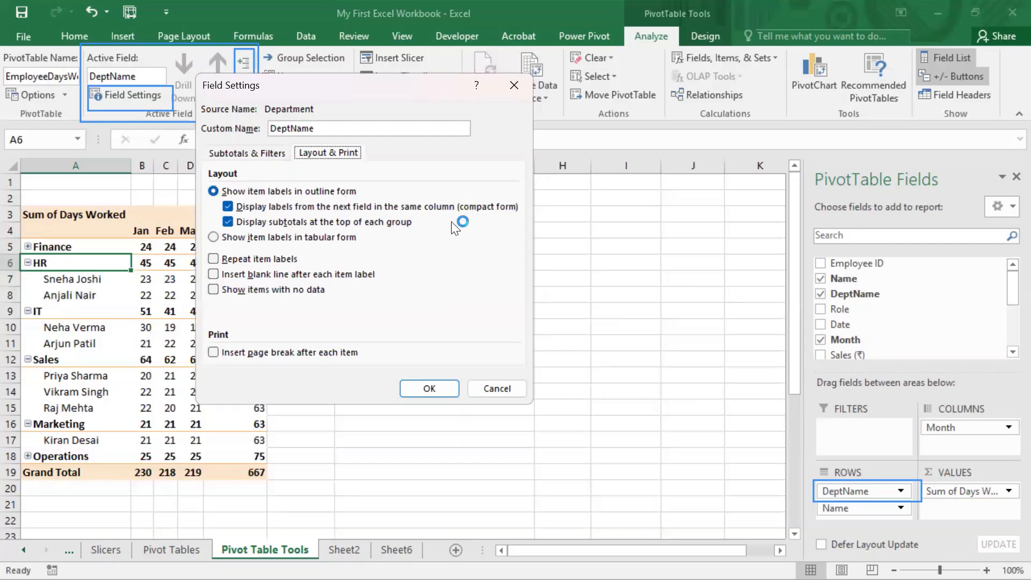
left_click(226, 205)
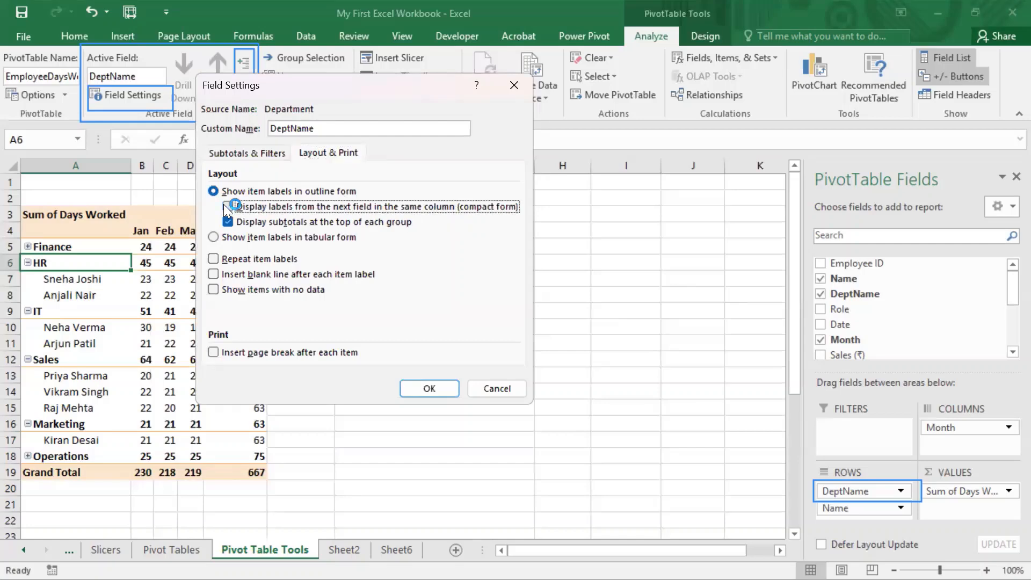
left_click(443, 397)
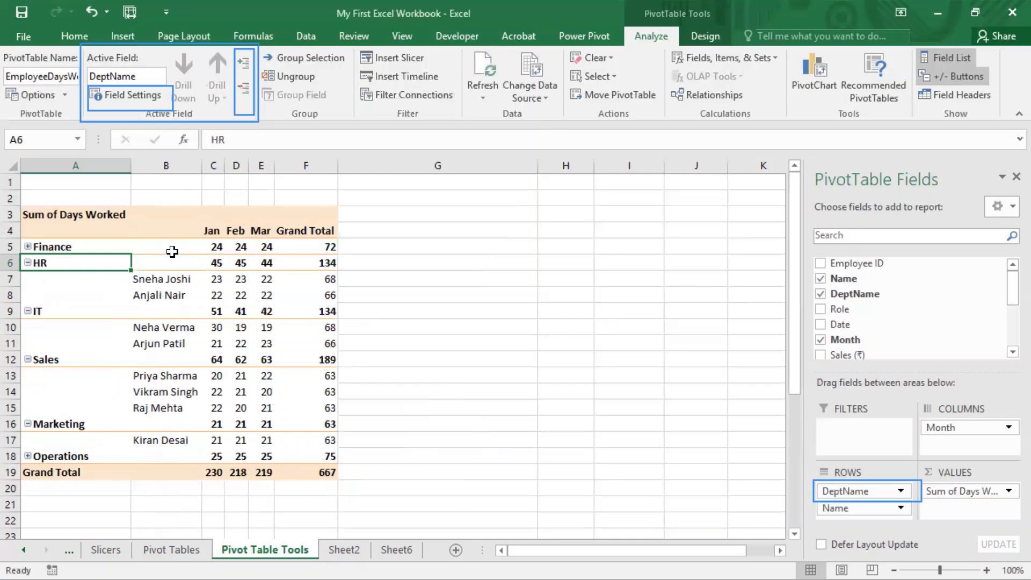
Step: Examine the layout and print settings of the Name field and close them without changes
left_click(161, 279)
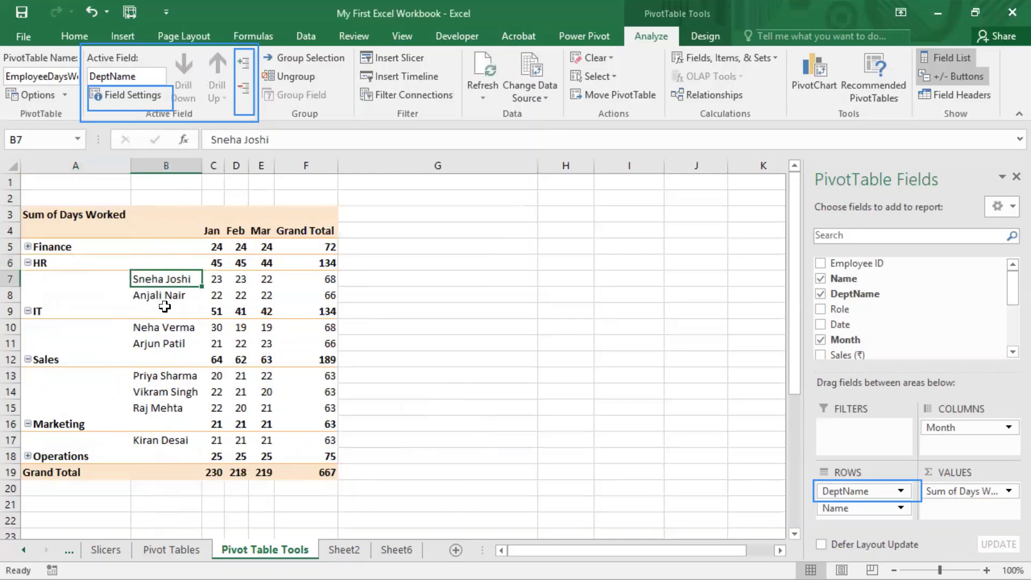
left_click(165, 306, "shift")
left_click(143, 92)
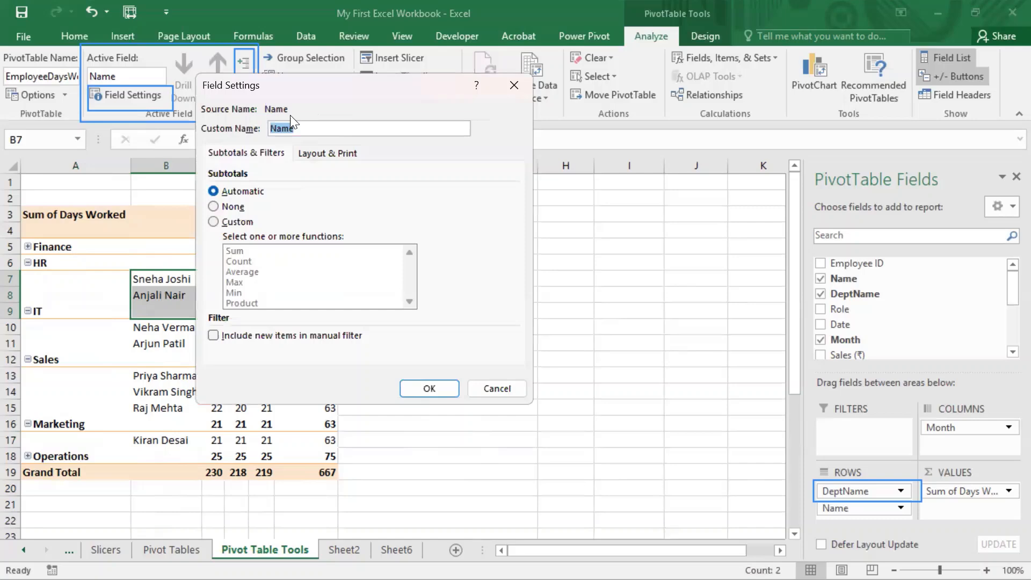
left_click(339, 154)
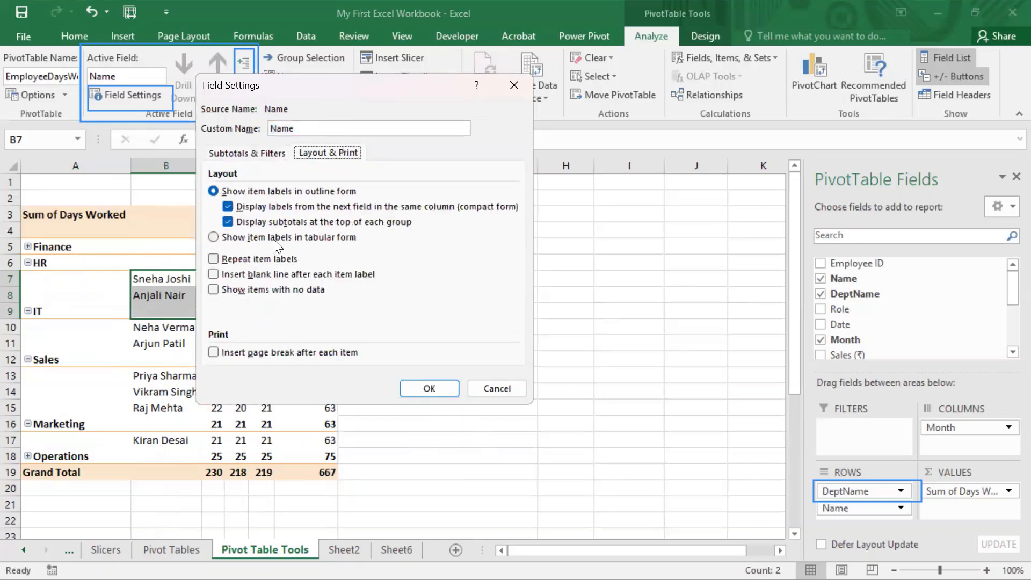
left_click(487, 389)
Step: Re-enable displaying labels from the next field in the same column (compact form) for DeptName
left_click(88, 264)
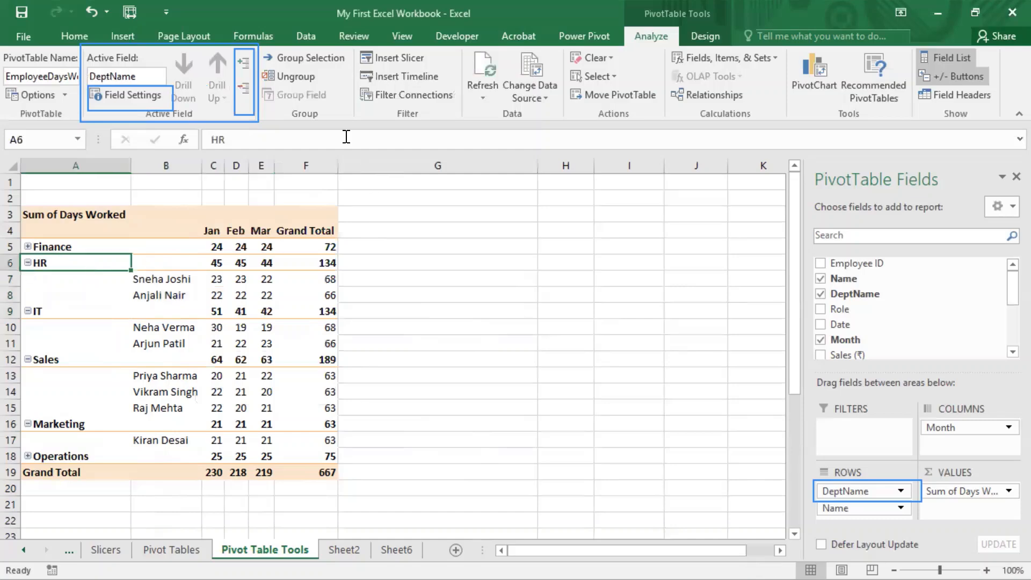
left_click(134, 90)
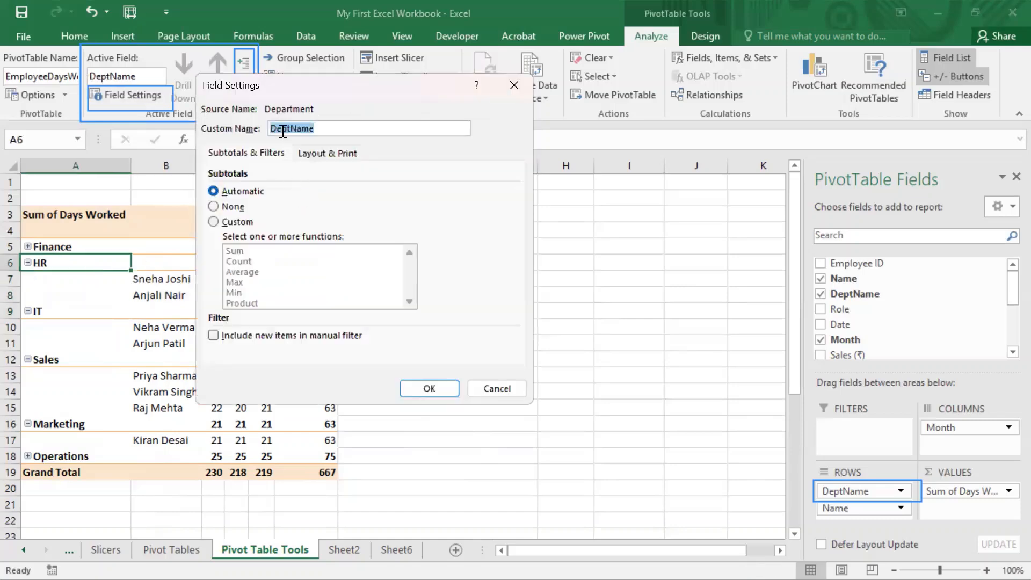
left_click(329, 153)
left_click(234, 209)
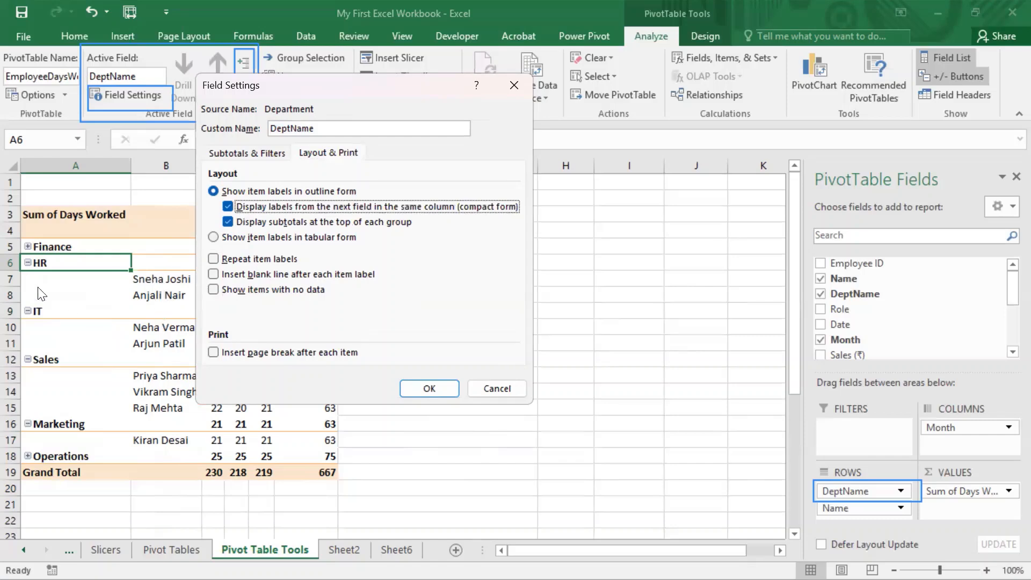
left_click(423, 388)
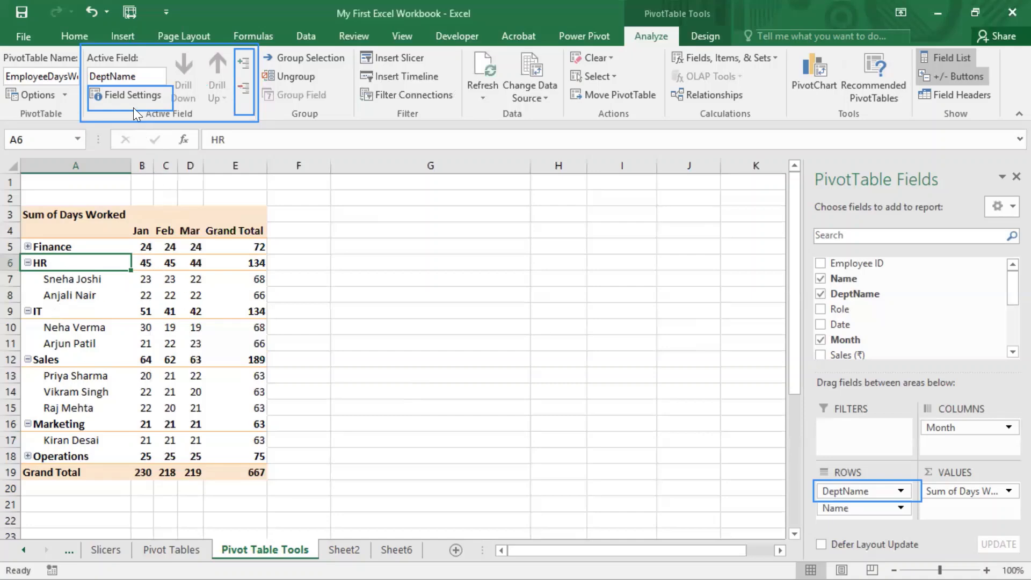
Step: Switch the DeptName field's layout to show item labels in tabular form
left_click(126, 89)
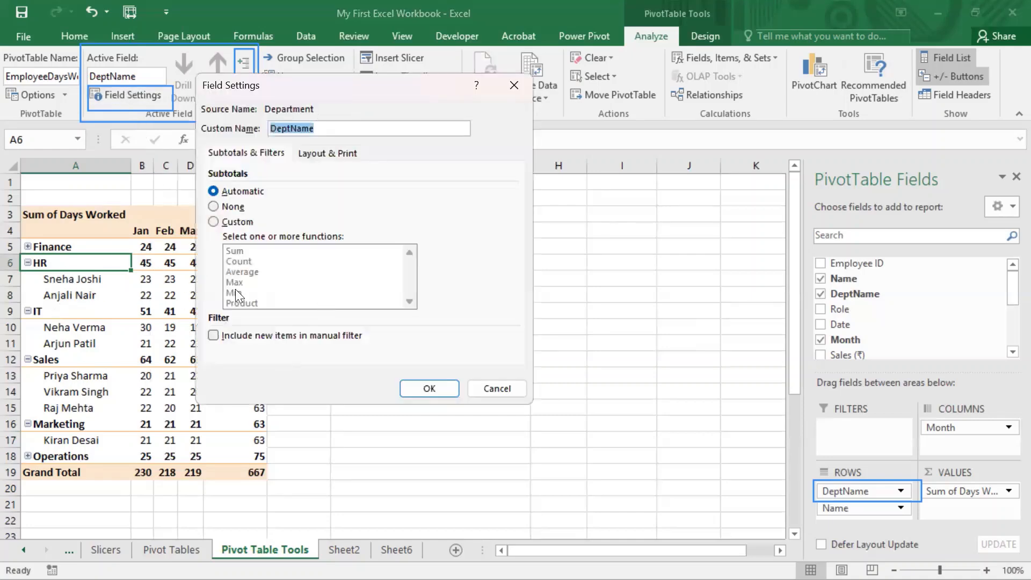
left_click(312, 152)
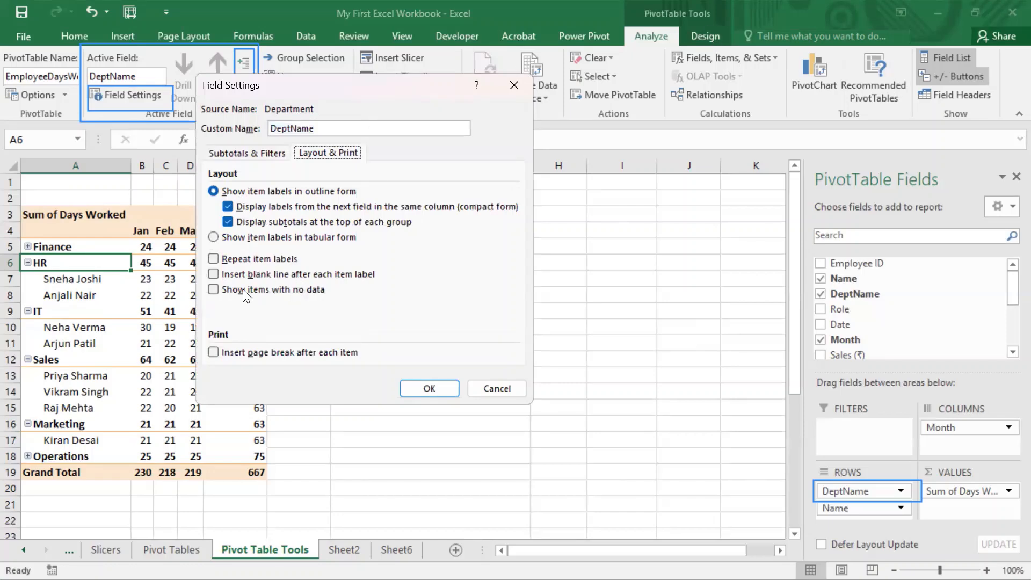
left_click(253, 152)
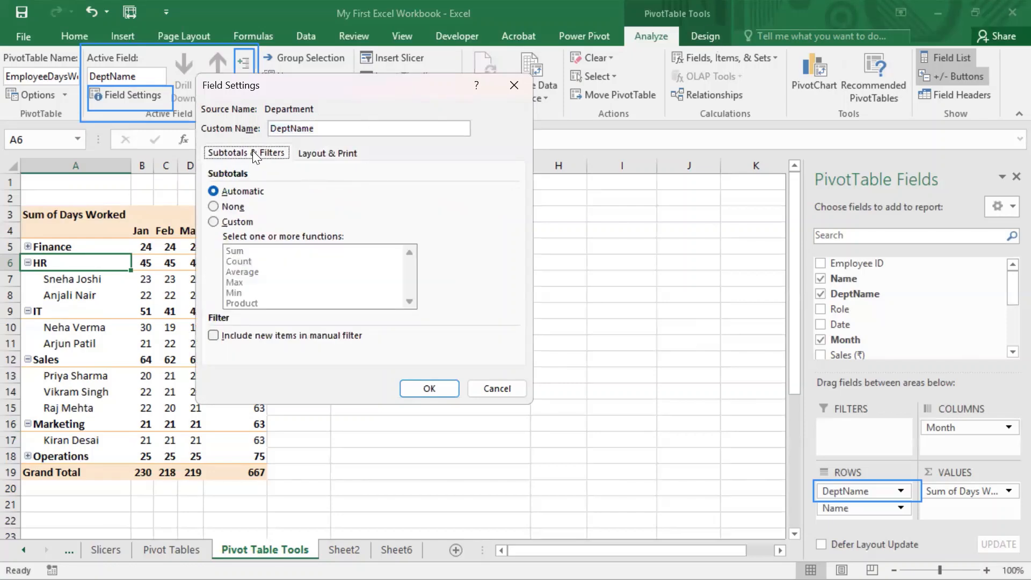
left_click(344, 155)
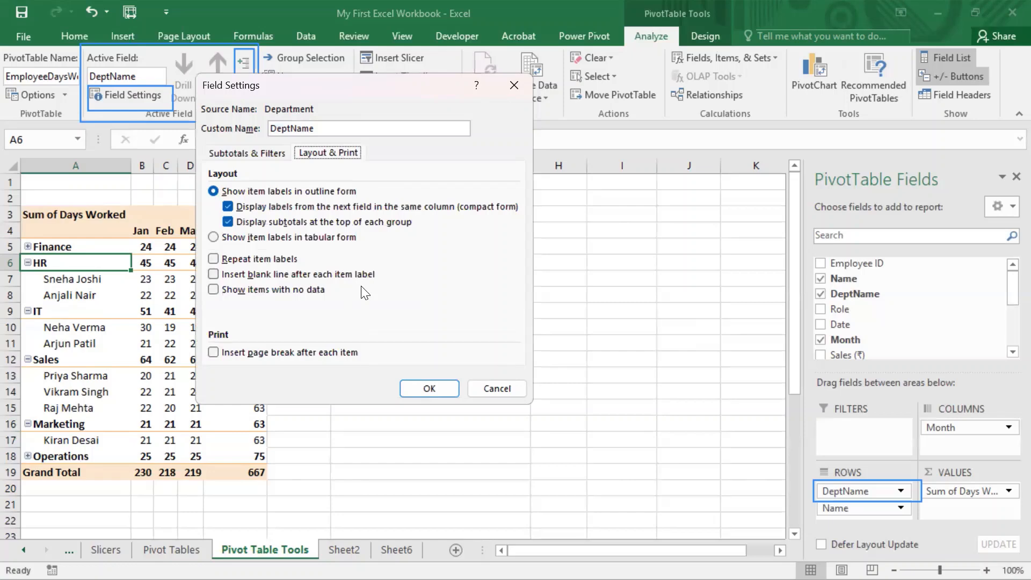
left_click(214, 238)
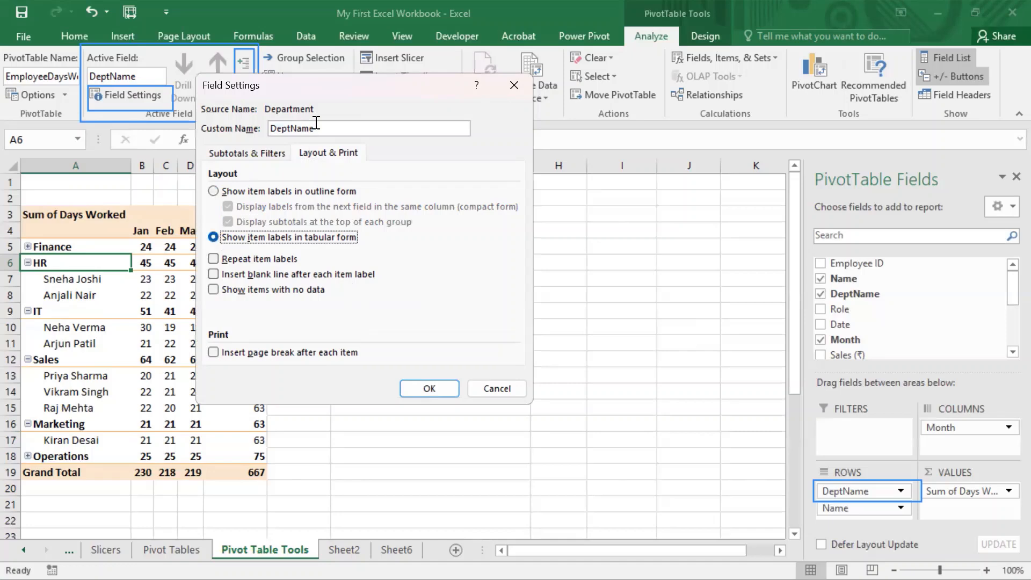
left_click_drag(353, 84, 469, 92)
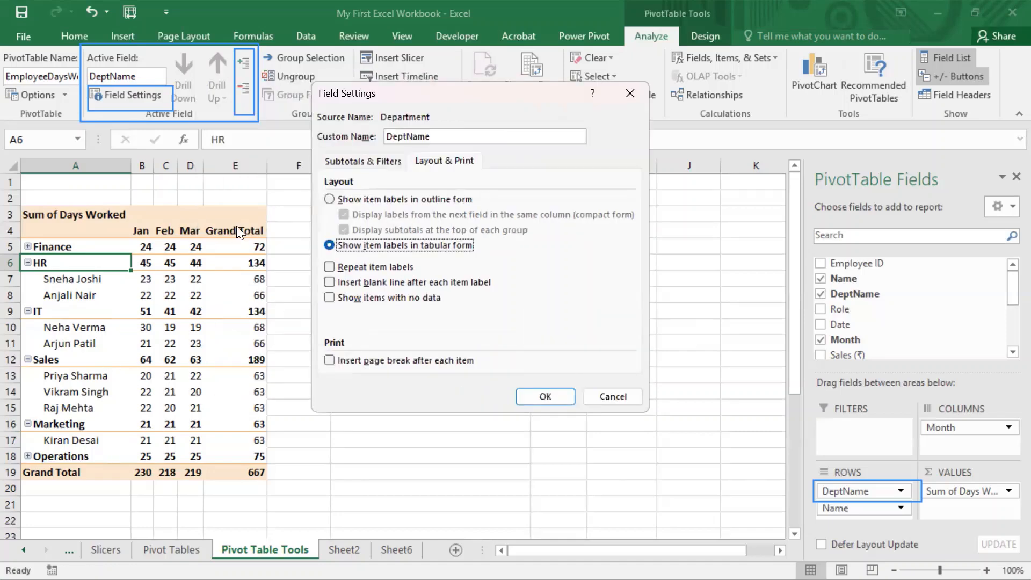
left_click(545, 396)
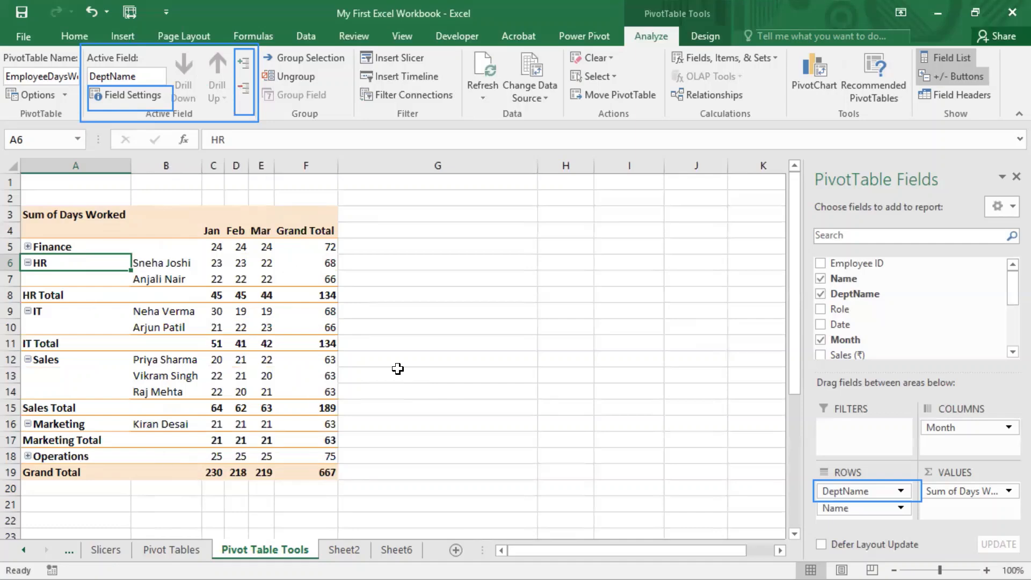
Step: Inspect the HR row in the tabular layout, and collapse the HR, IT, Sales and Marketing departments
left_click_drag(75, 256, 298, 262)
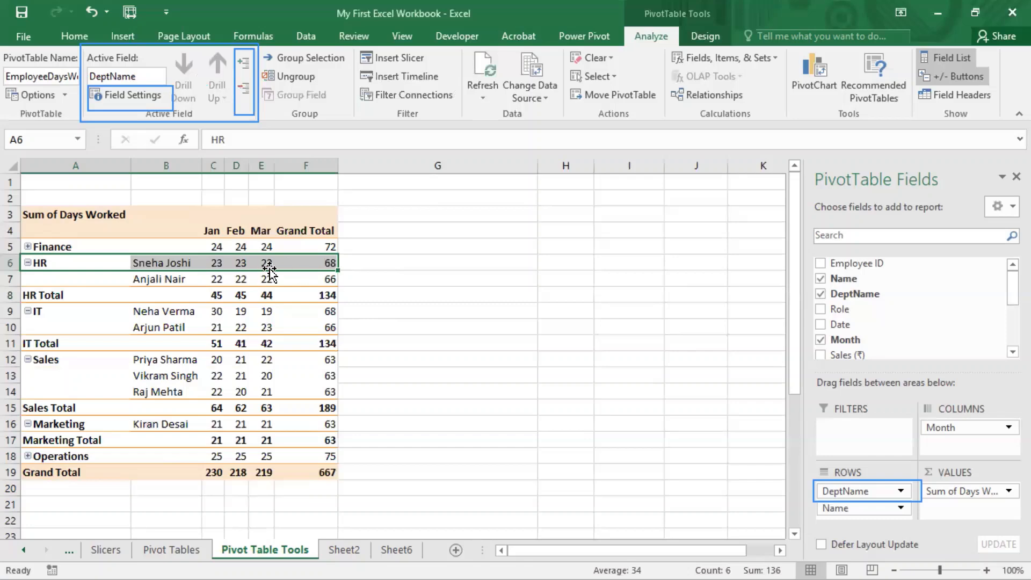
left_click(27, 263)
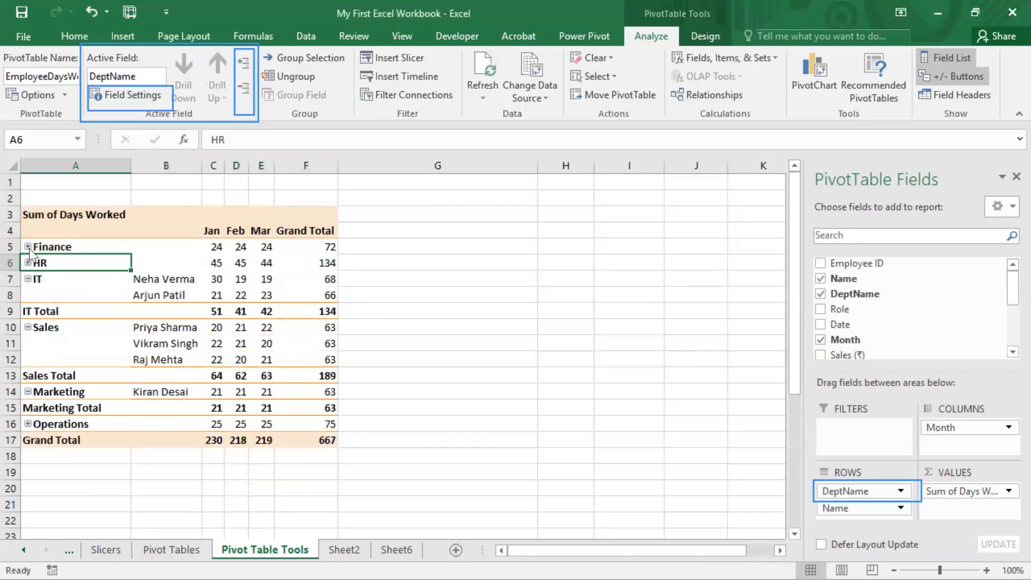
left_click(28, 280)
left_click(28, 295)
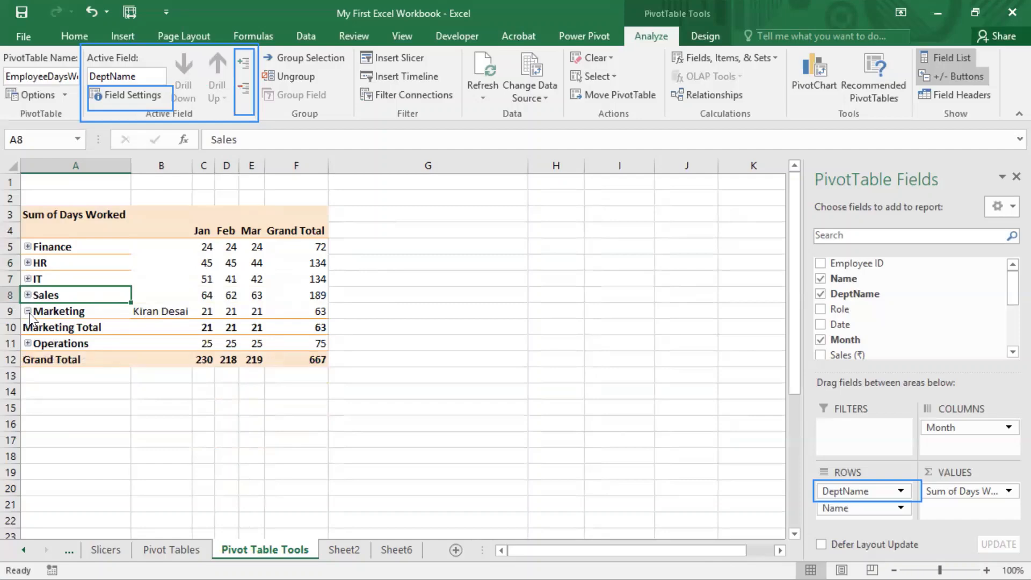
left_click(27, 311)
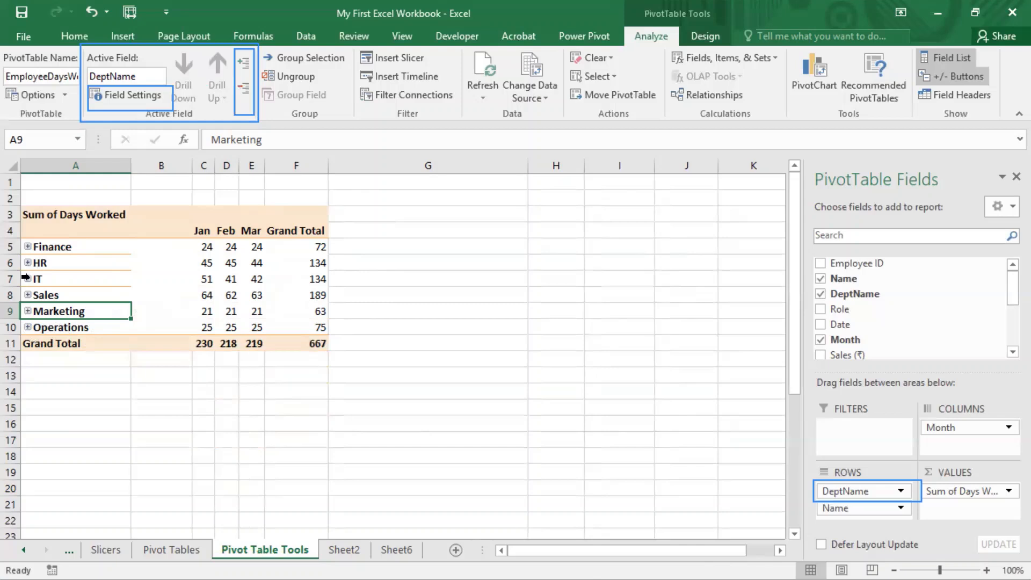
Step: Expand Sales and compare its employee rows with the Sales Total row beneath them, collapsing and re-expanding the group
left_click(27, 294)
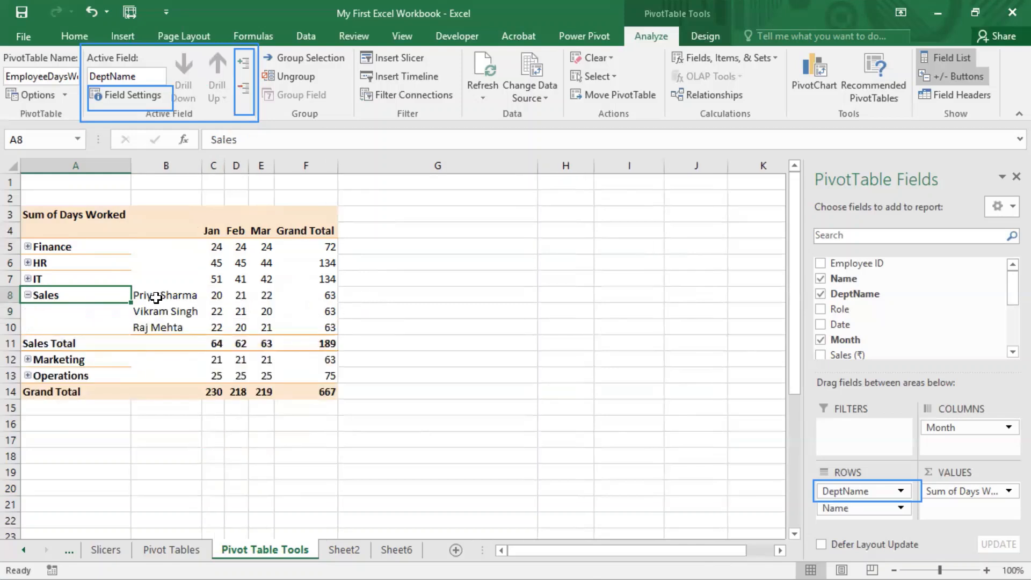
left_click_drag(150, 295, 318, 327)
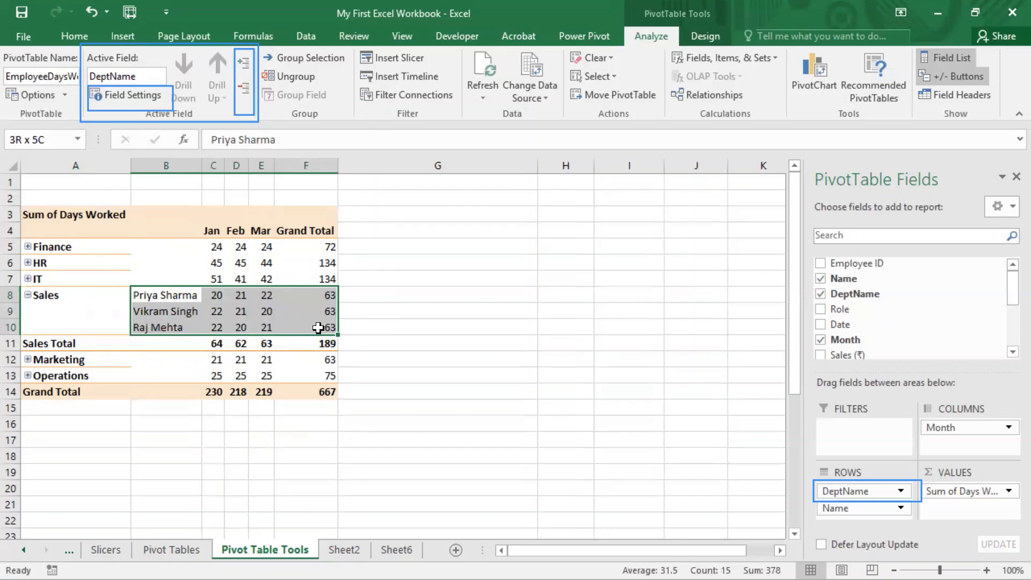
left_click(197, 344)
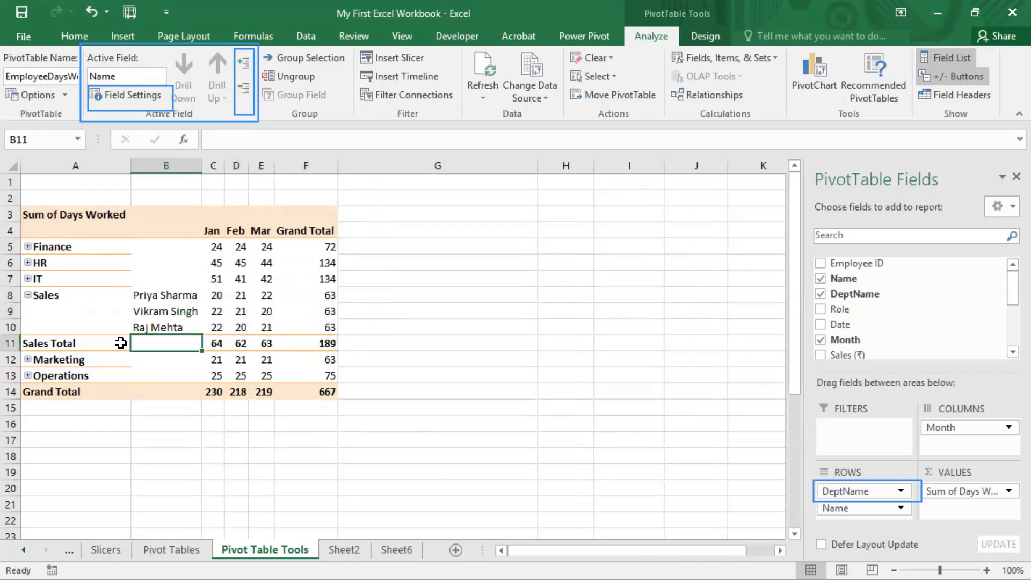
left_click(27, 294)
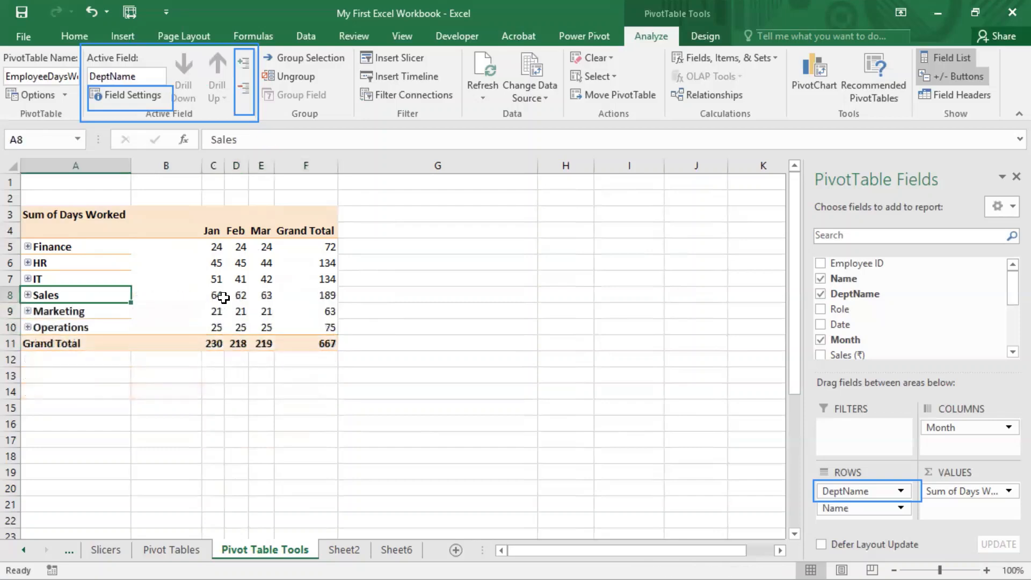
left_click(27, 295)
left_click_drag(42, 344, 295, 343)
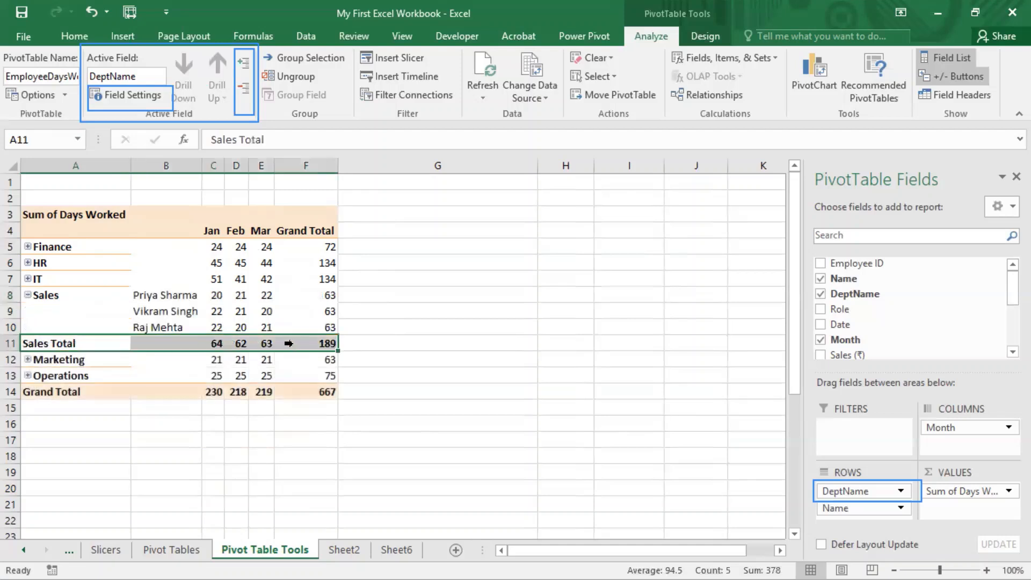
Step: Switch the DeptName field's layout back to showing item labels in outline form, with compact labels and subtotals at the top
left_click(135, 95)
left_click(436, 160)
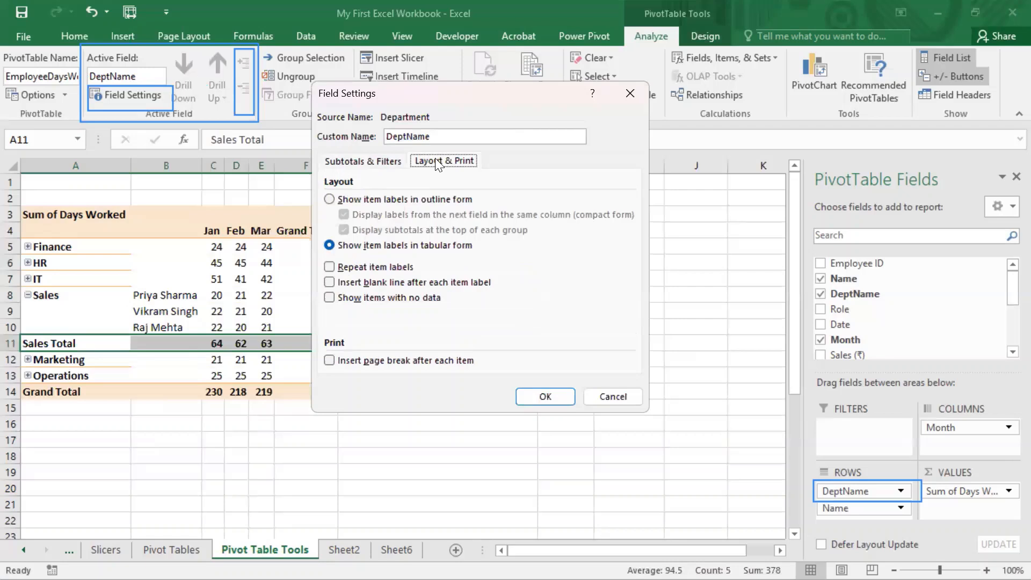
left_click(329, 200)
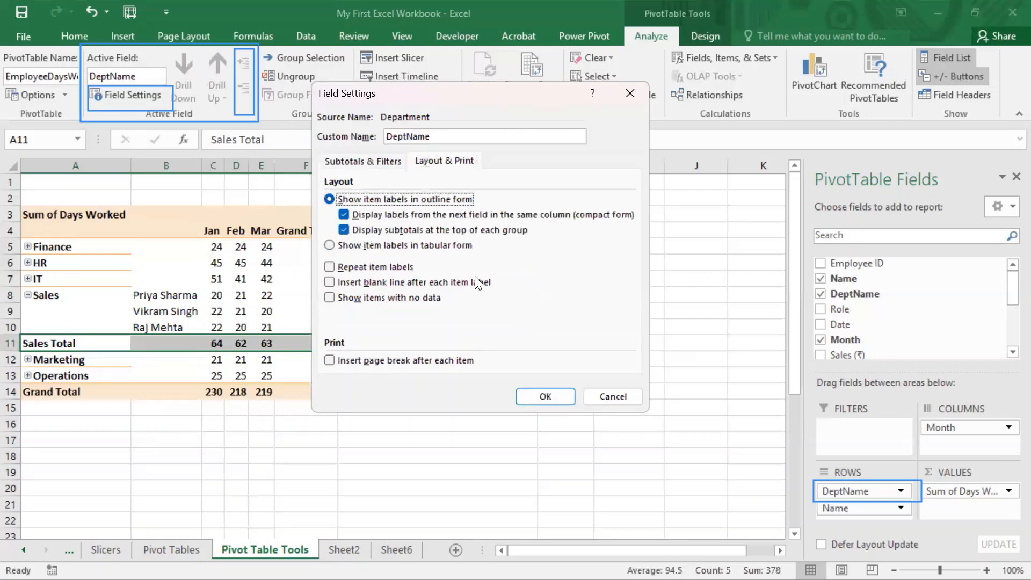
left_click(543, 400)
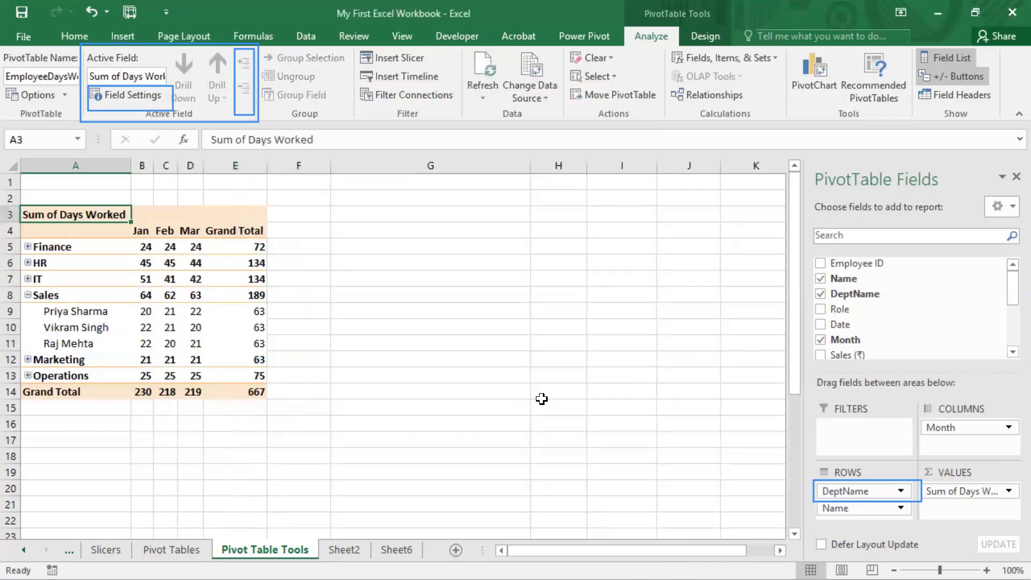
Step: Select the Sales row and turn on repeated item labels in the DeptName field's layout settings
left_click_drag(142, 295, 263, 295)
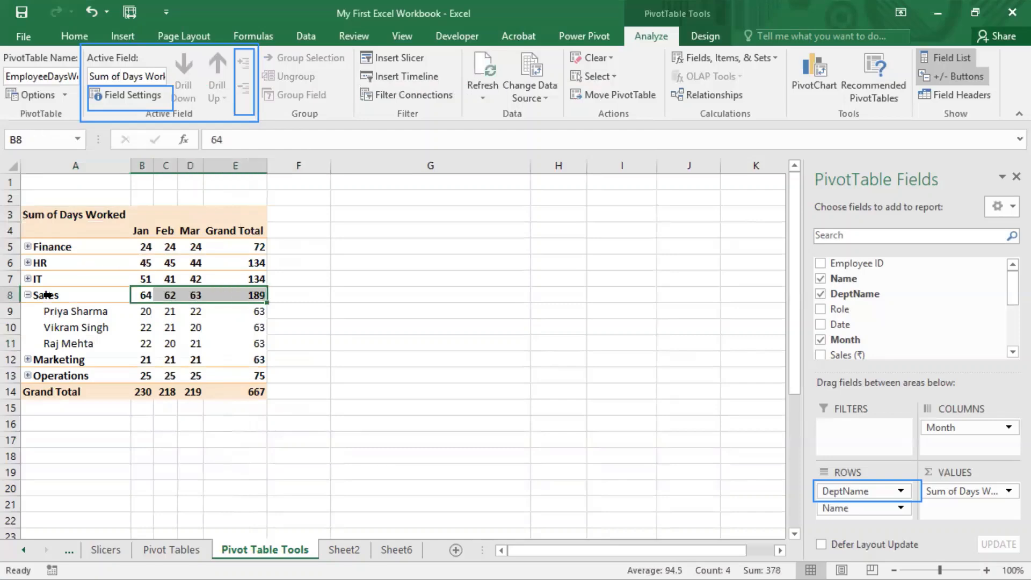
left_click_drag(53, 295, 228, 298)
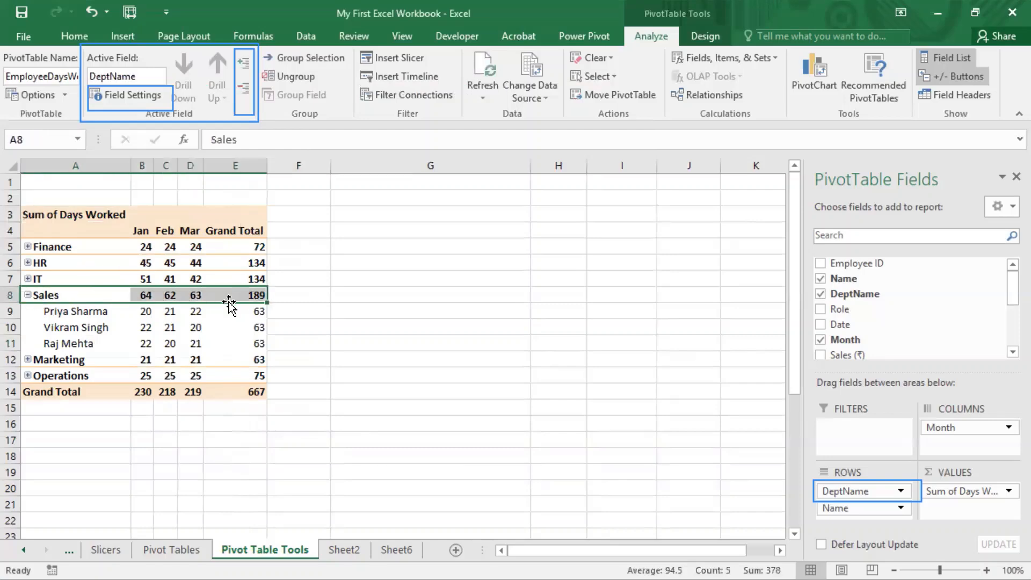
left_click(145, 92)
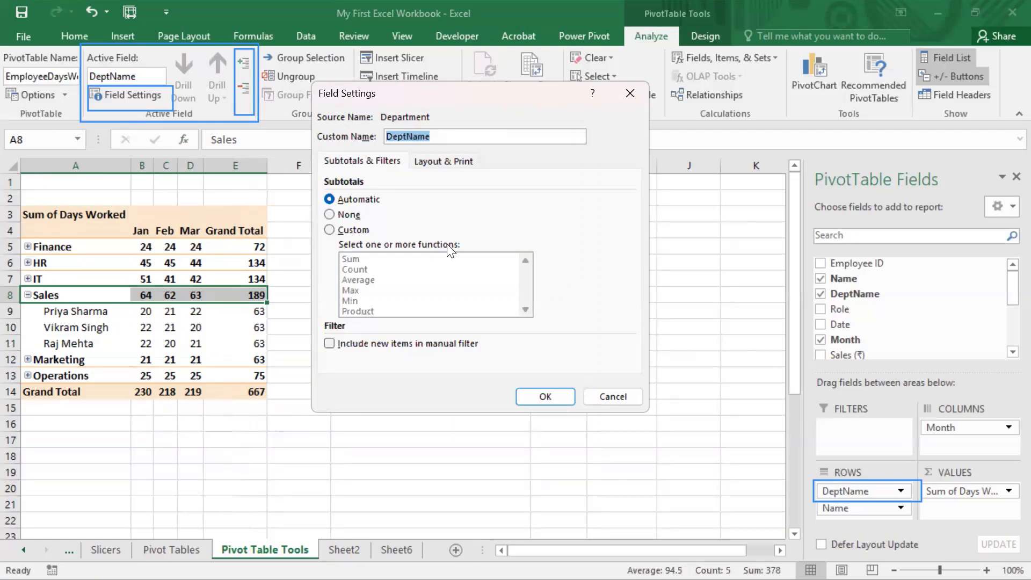
left_click(429, 160)
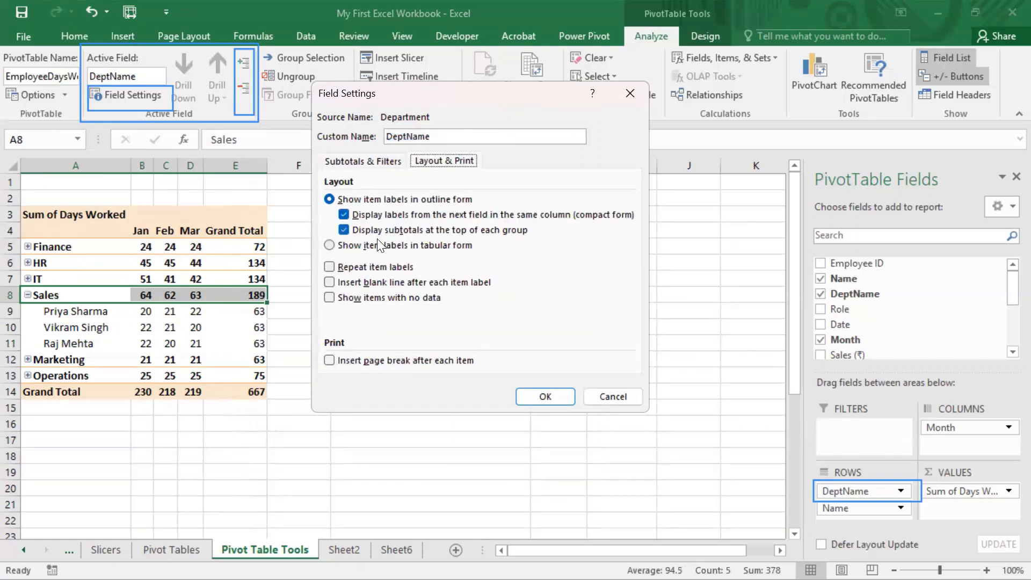
left_click(334, 266)
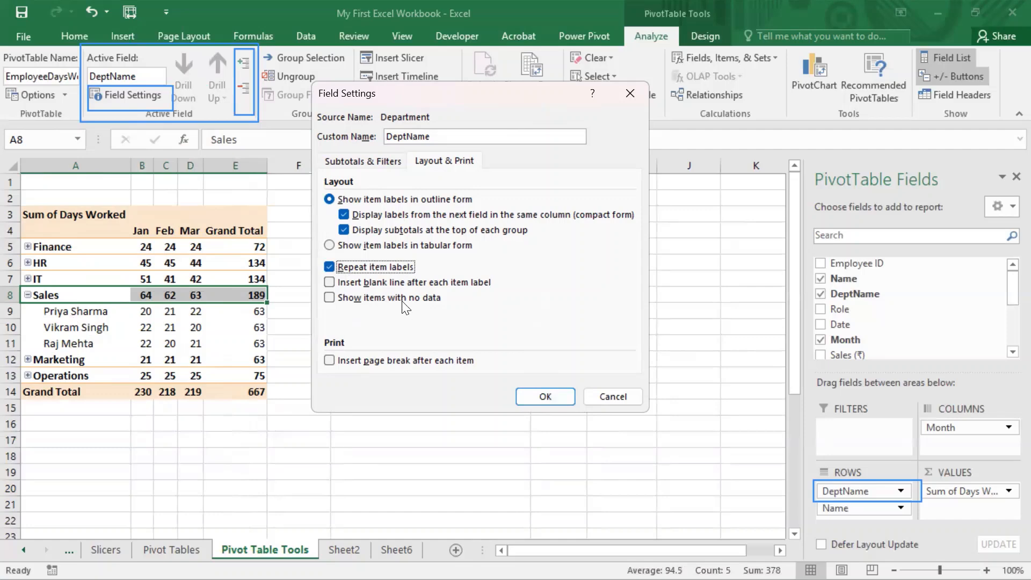
left_click(562, 395)
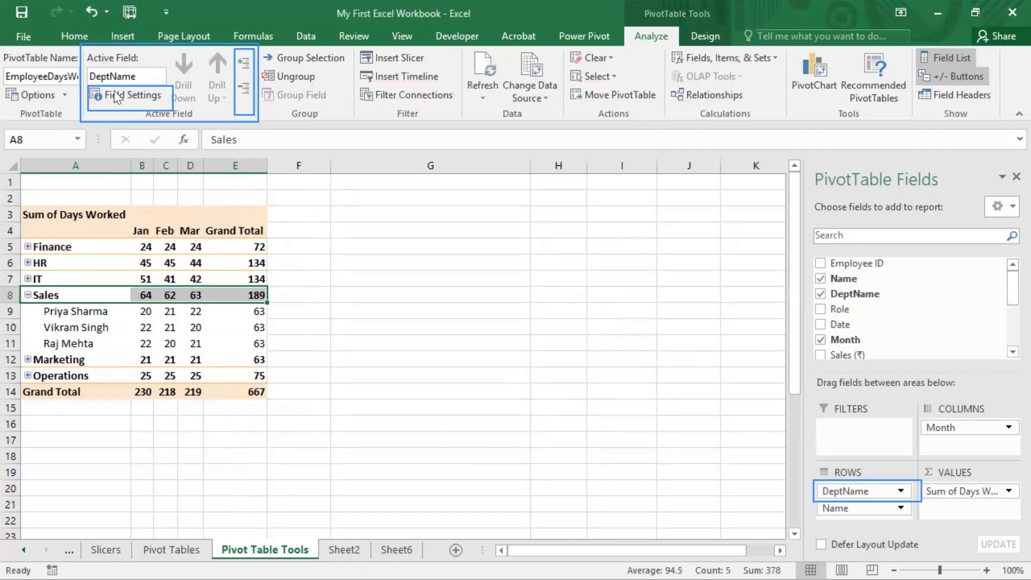
Step: Set the DeptName field to show items with no data
left_click(135, 94)
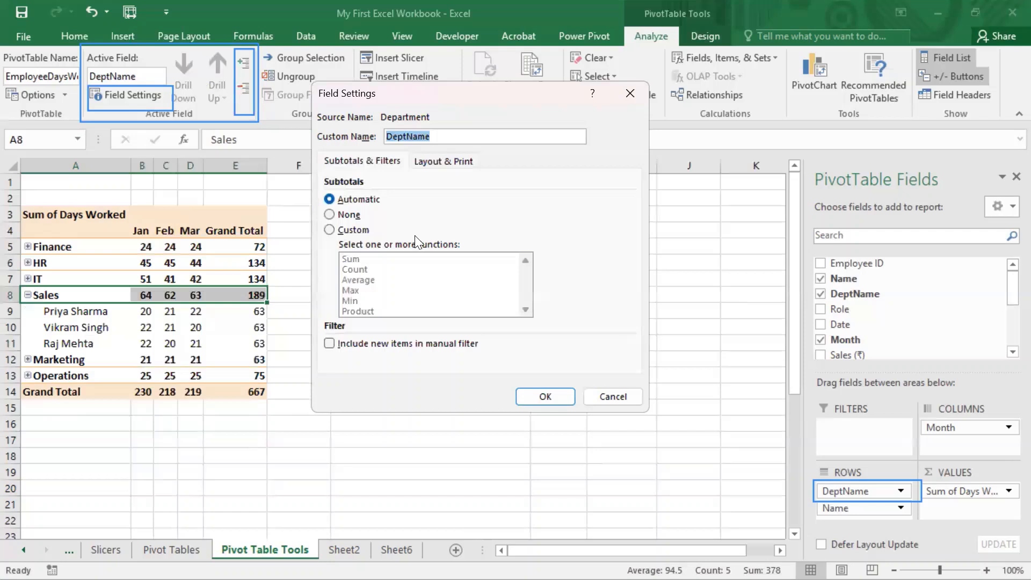
left_click(444, 161)
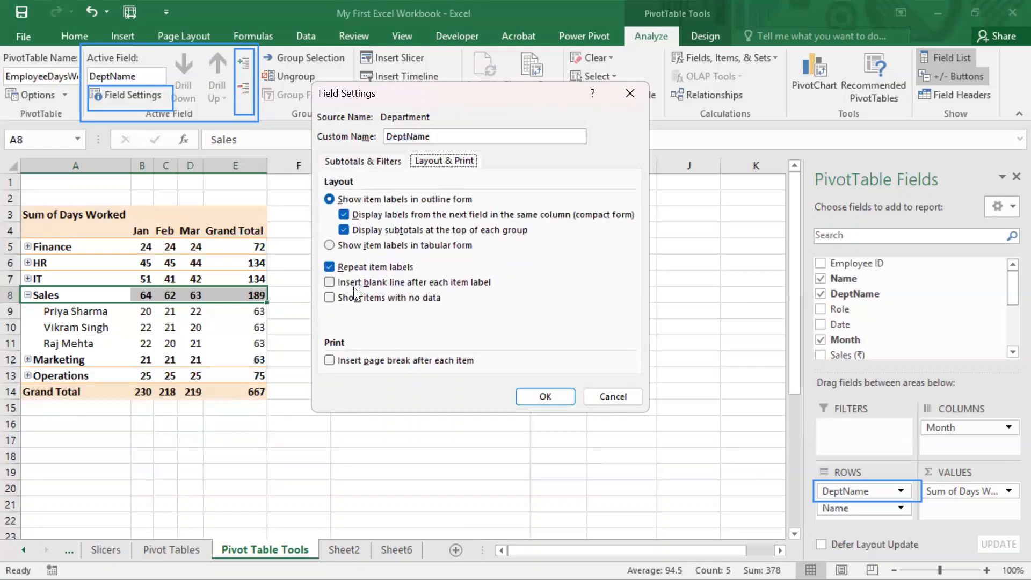
left_click(337, 298)
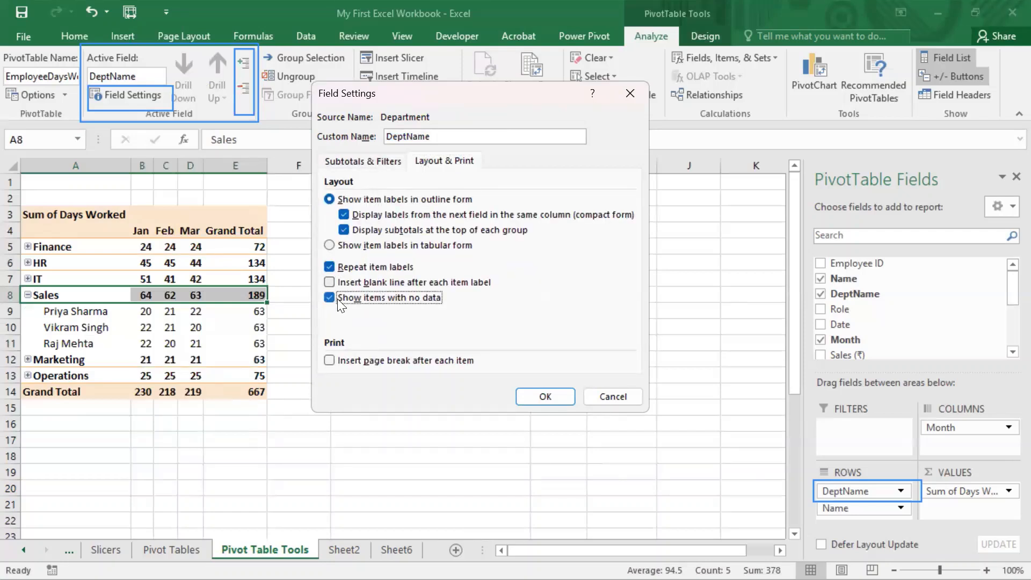
left_click(553, 401)
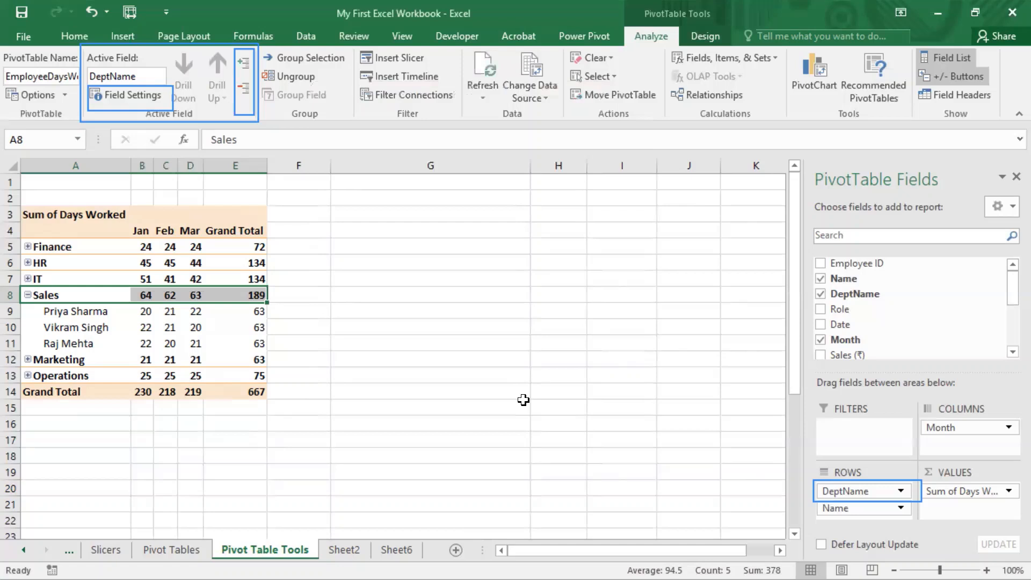
Step: Collapse and re-expand the Sales department to check its row labels
left_click(71, 293)
left_click(28, 293)
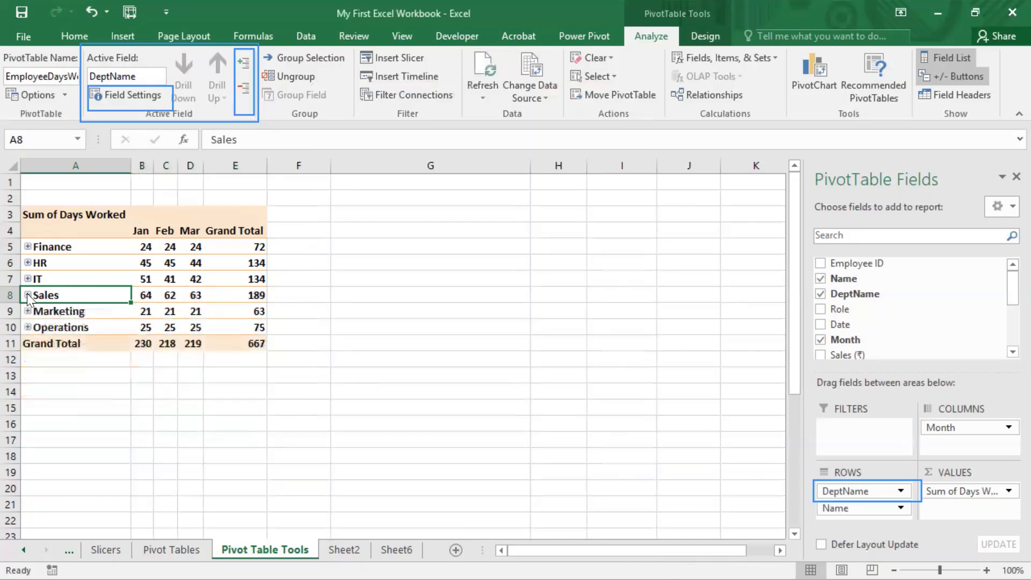
left_click(28, 293)
Step: Select the employee names under Sales and turn on repeated item labels for the Name field
left_click_drag(81, 314, 80, 343)
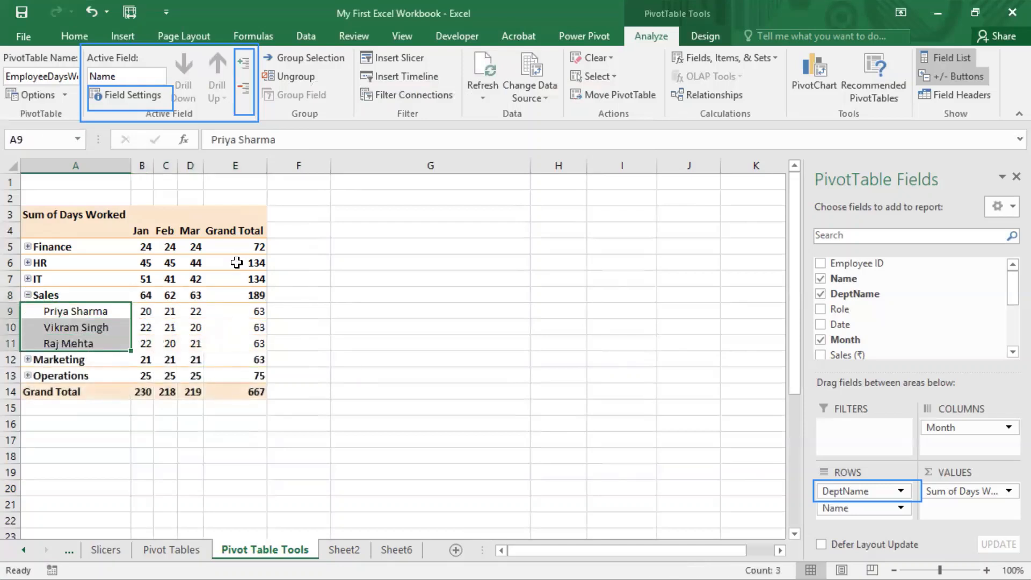
left_click(154, 94)
left_click(438, 161)
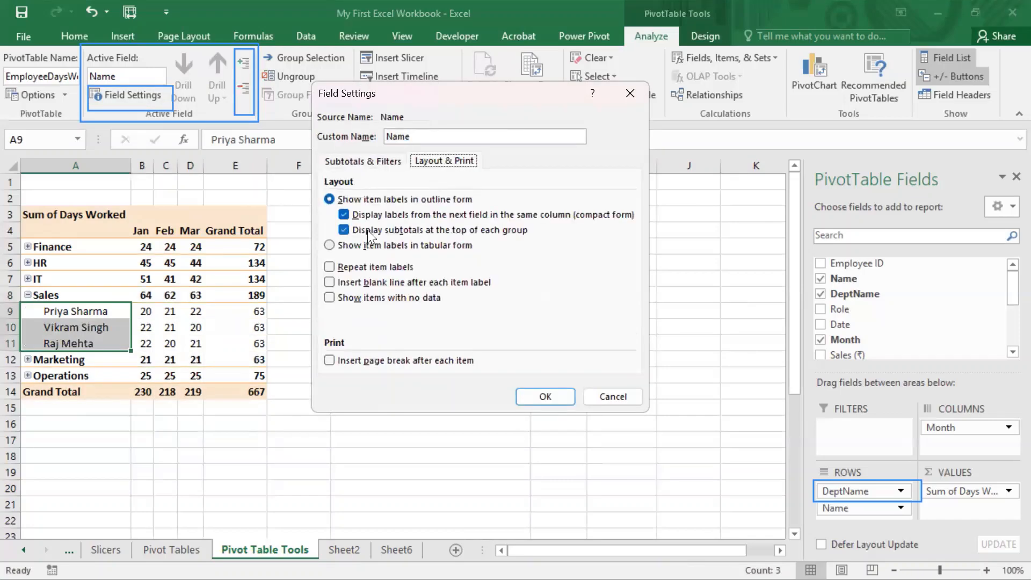
left_click(329, 267)
left_click(544, 392)
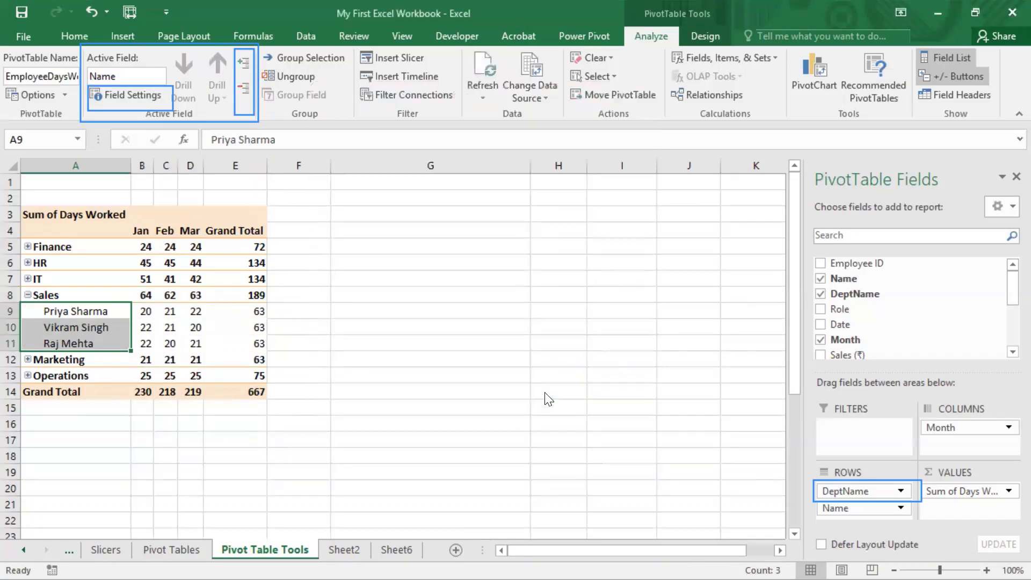
Step: Turn off repeated item labels and showing items with no data in the DeptName field's layout settings
left_click(63, 295)
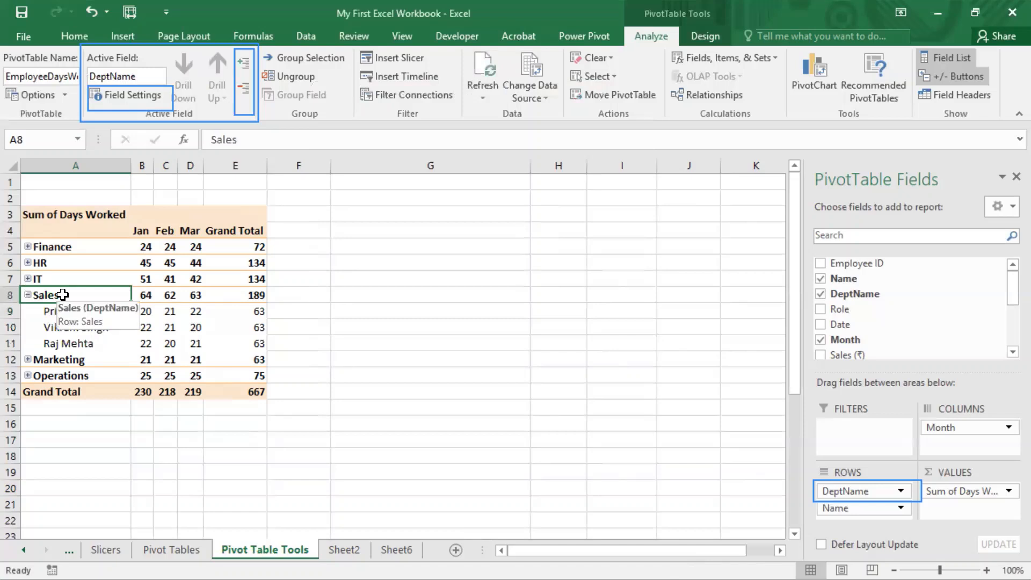
left_click(114, 92)
left_click(435, 164)
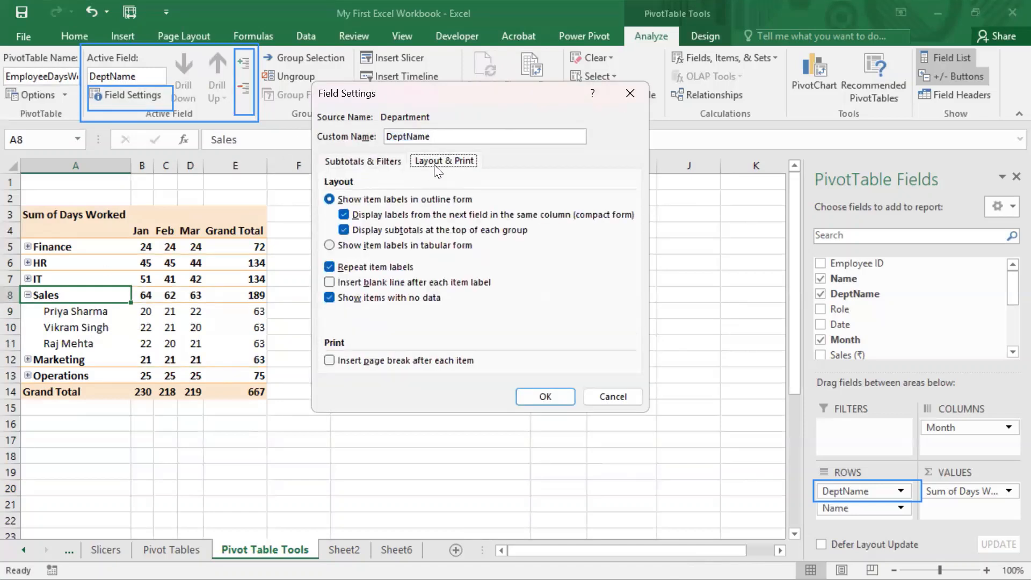
left_click(338, 268)
left_click(338, 268)
left_click(336, 297)
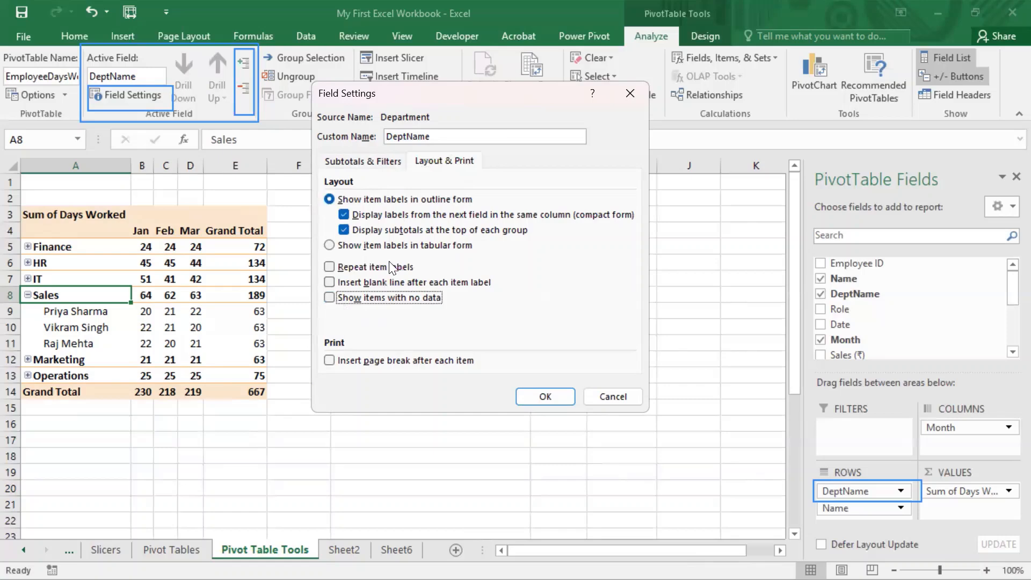
left_click(334, 263)
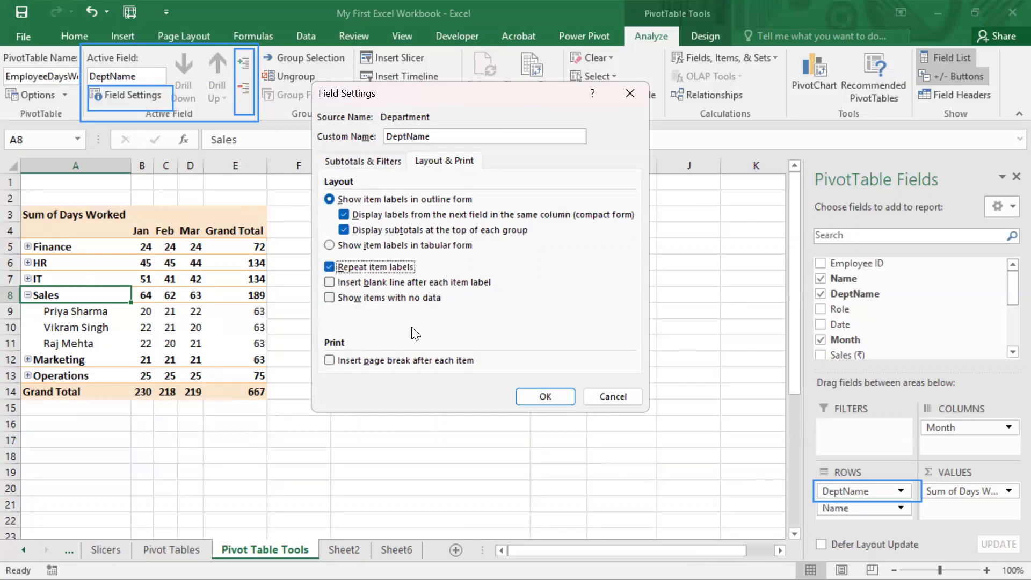
left_click(329, 267)
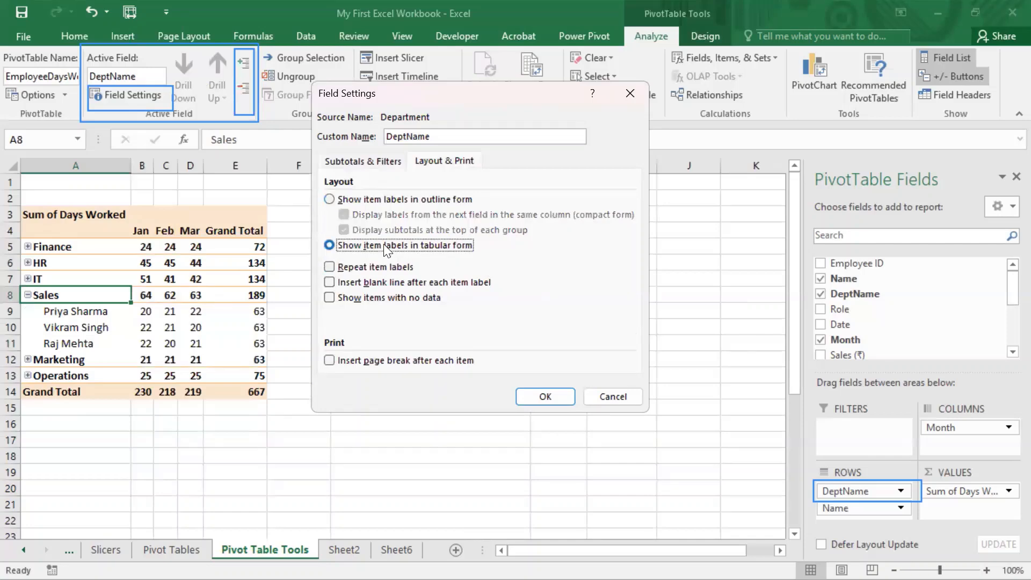
Step: Show the DeptName field's item labels in tabular form with repeated item labels
left_click(384, 245)
left_click(330, 267)
left_click(536, 399)
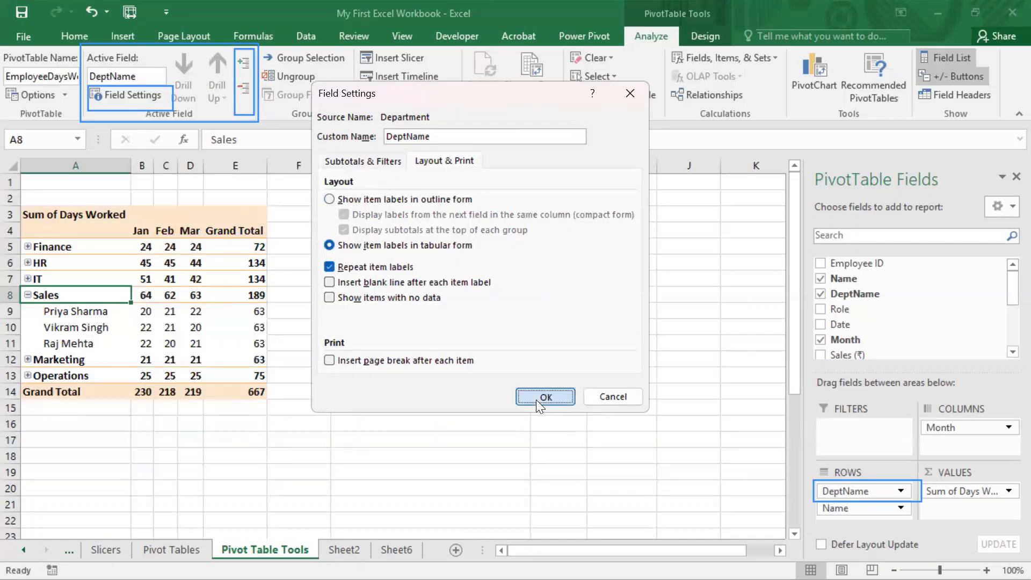
Step: Examine the repeated Sales labels beside the employee names in the tabular layout
left_click(446, 310)
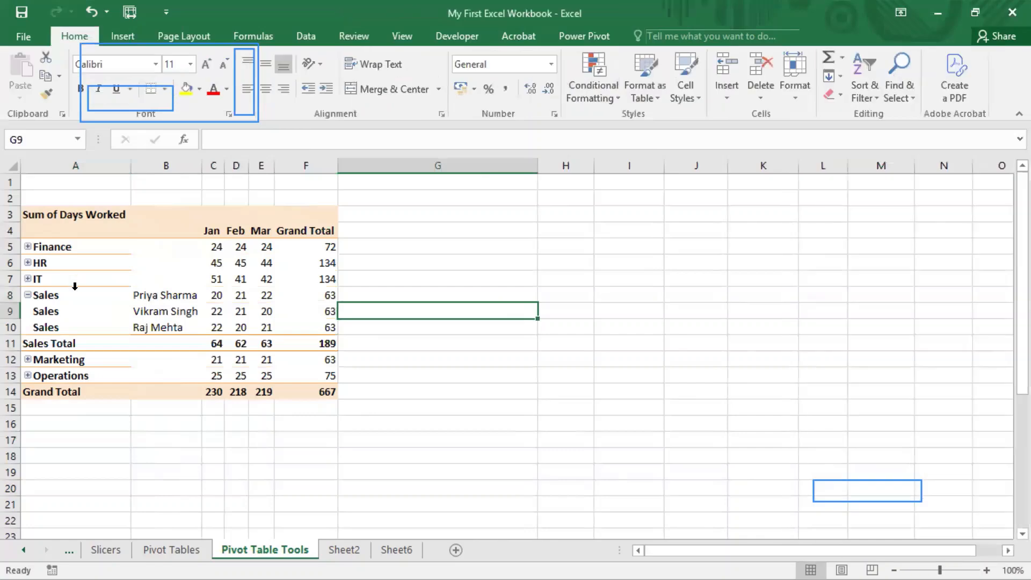
left_click_drag(69, 295, 305, 346)
left_click(68, 294)
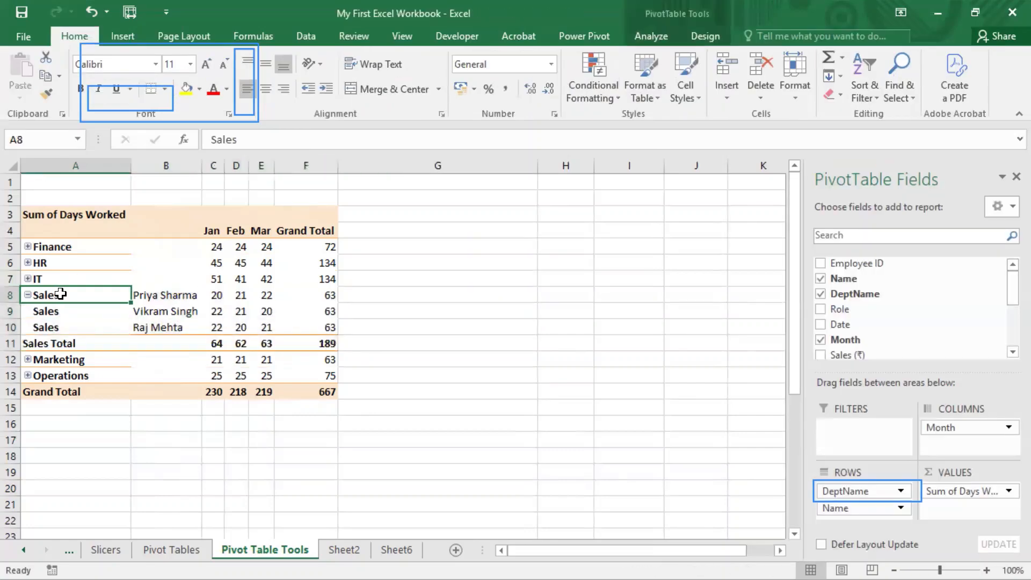
left_click_drag(69, 297, 70, 327)
left_click_drag(175, 296, 176, 322)
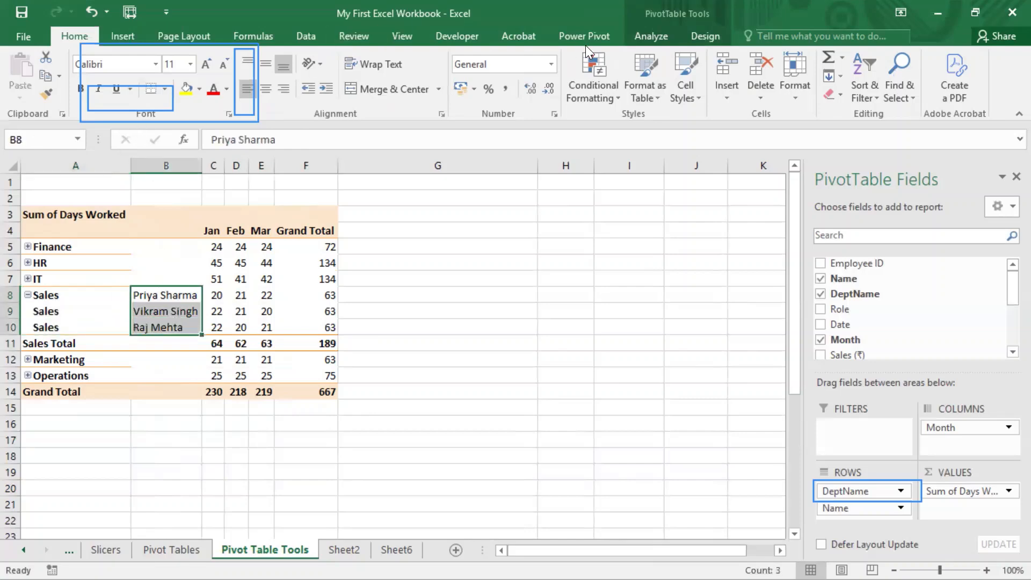
Step: Turn off repeated item labels for the Name field
left_click(647, 36)
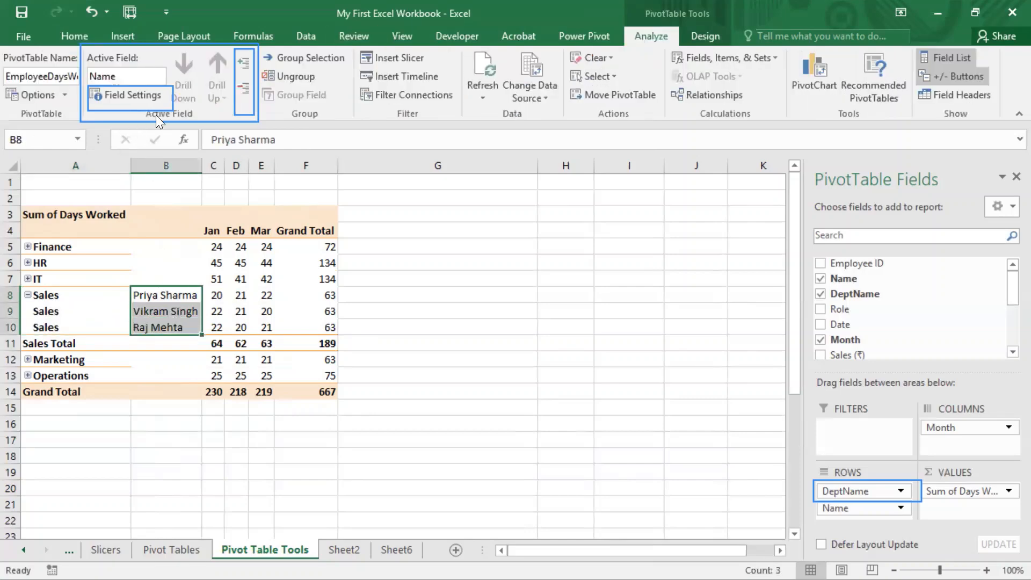
left_click(123, 94)
left_click(439, 161)
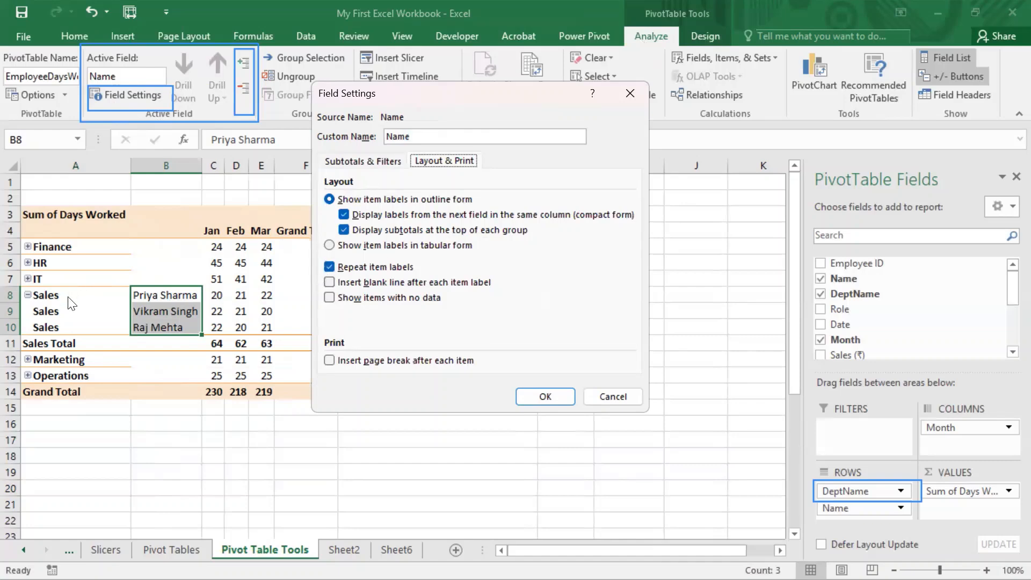
left_click(330, 266)
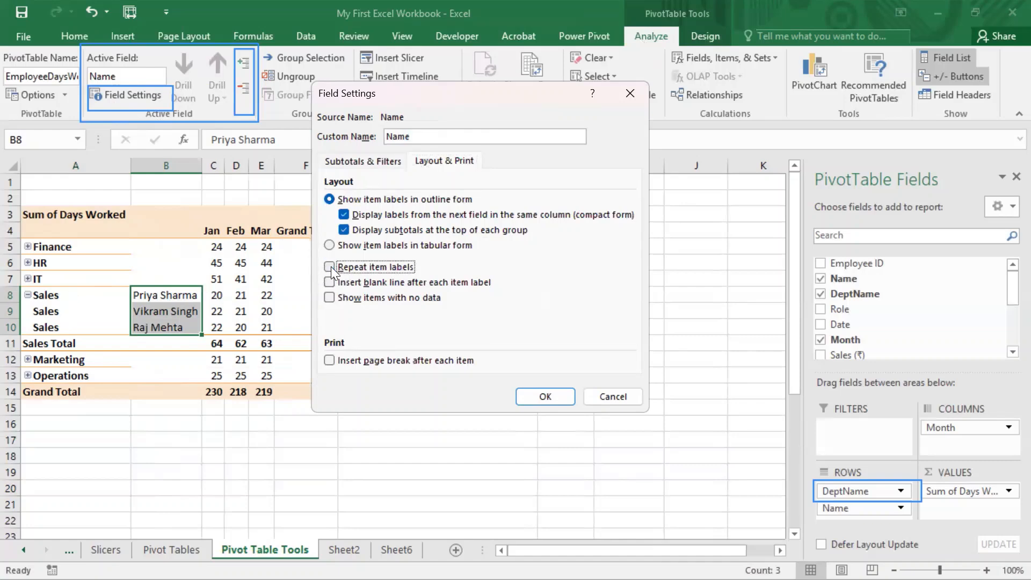
left_click(541, 395)
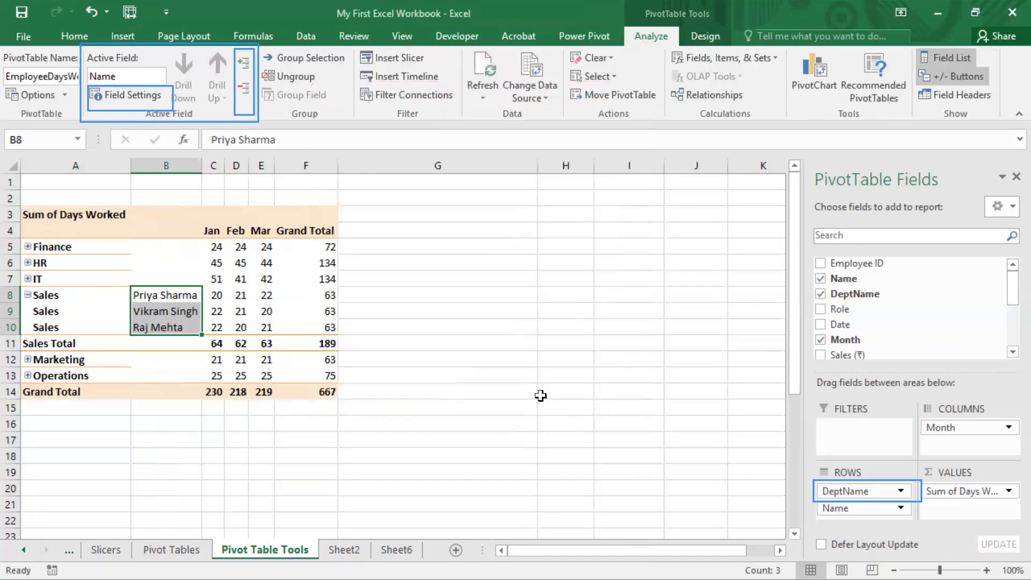
Step: Return the DeptName field to outline form with compact labels and top subtotals, and turn off repeated item labels
left_click(56, 296)
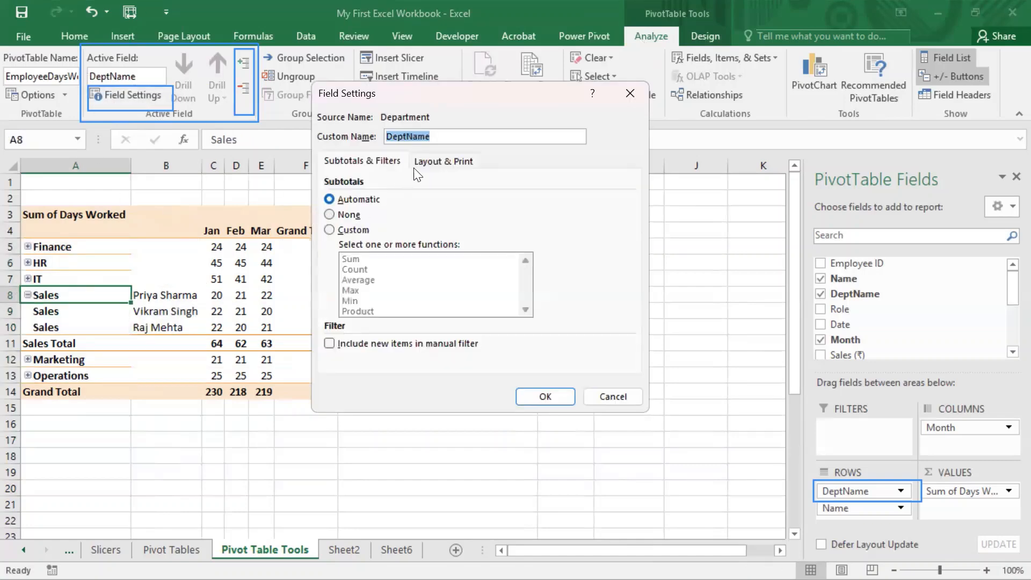
left_click(444, 162)
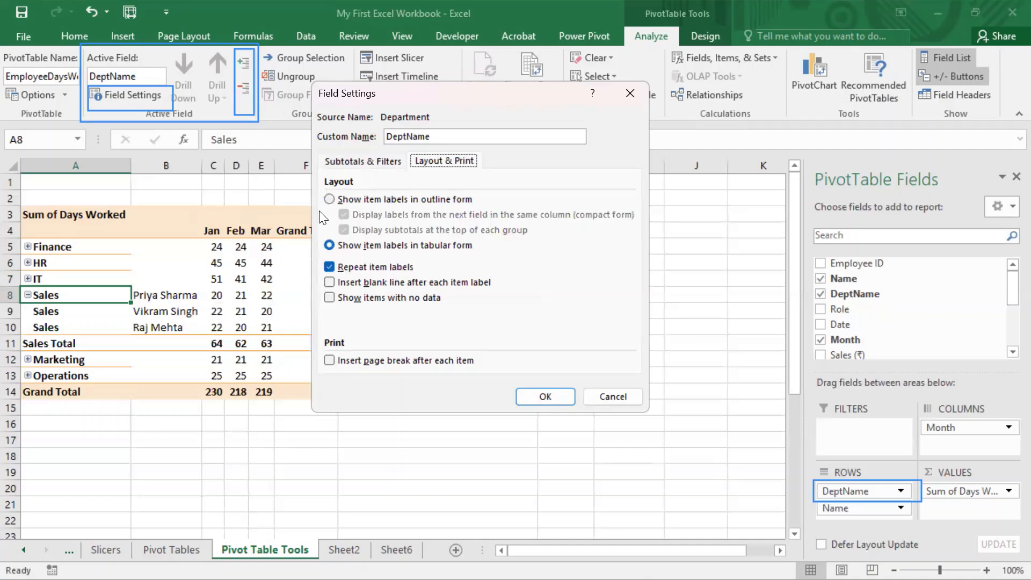
left_click(330, 199)
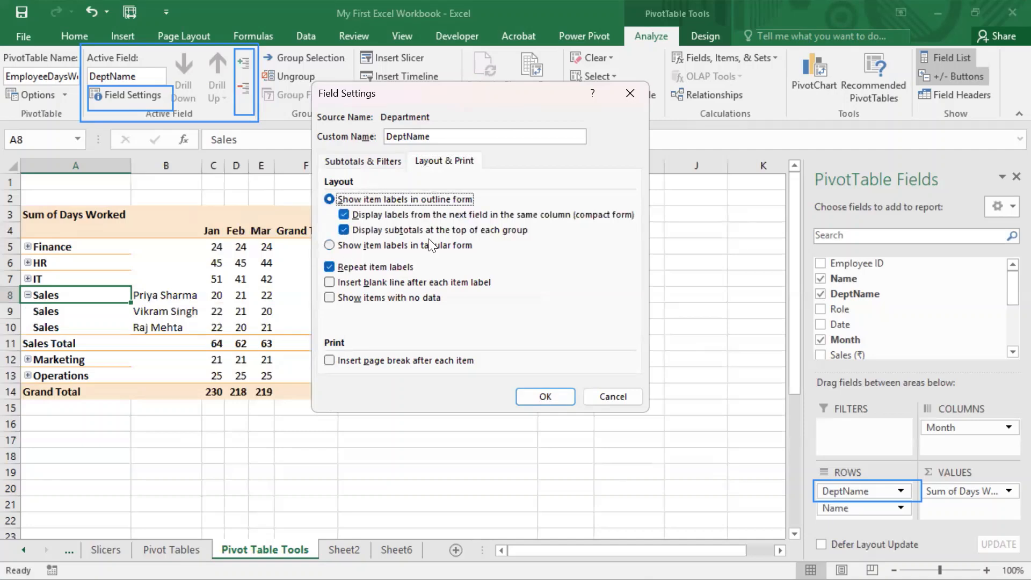
left_click(330, 264)
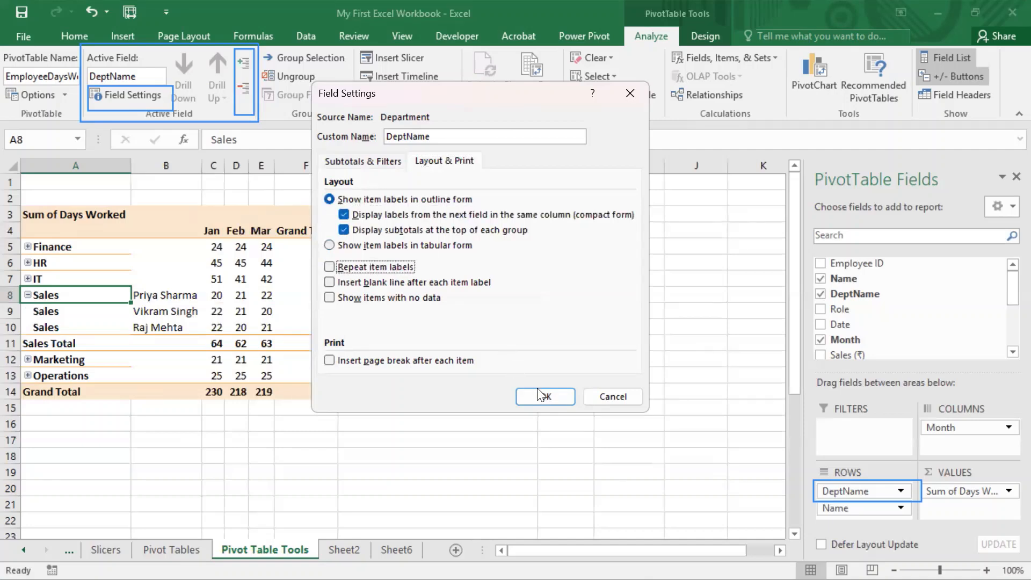
left_click(552, 399)
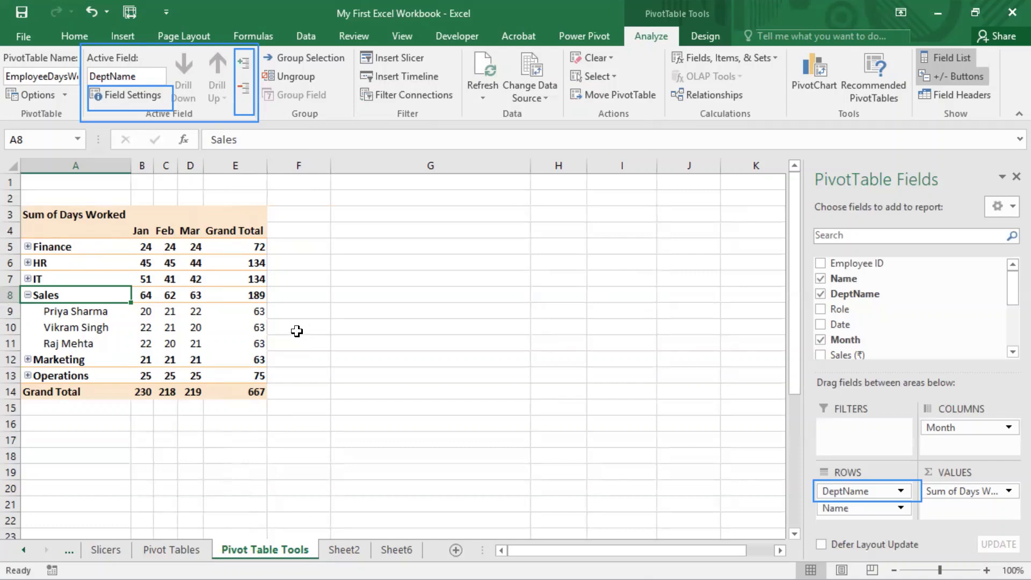
Step: Compare the indented employee rows with the Sales heading above them in the compact layout
left_click(91, 317)
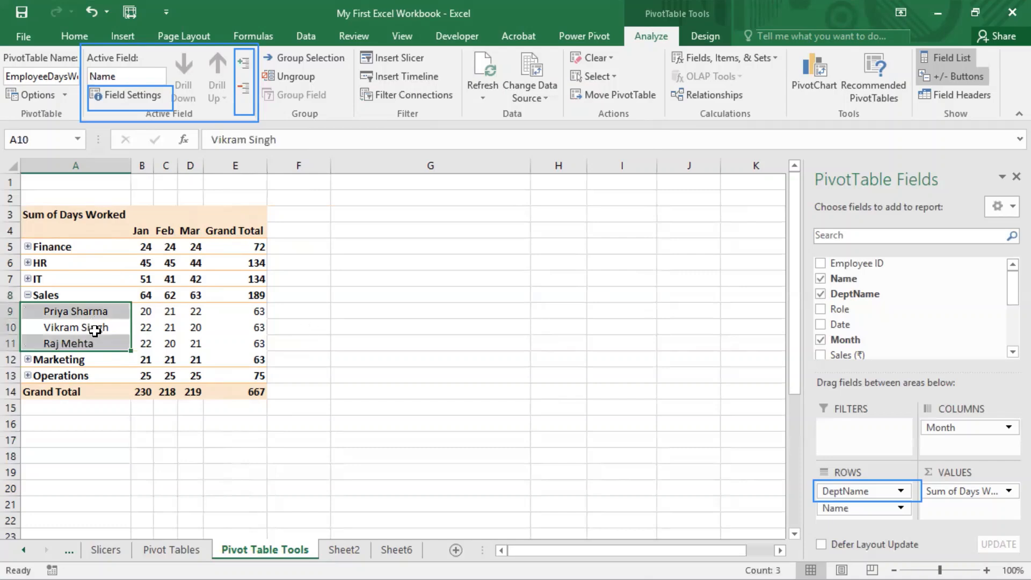
left_click(87, 322)
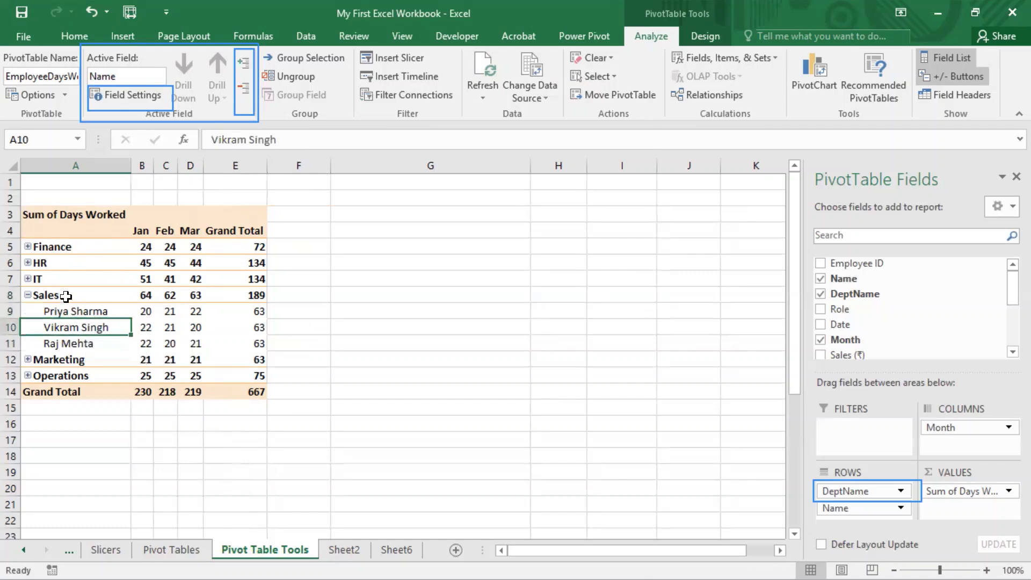
left_click(66, 297)
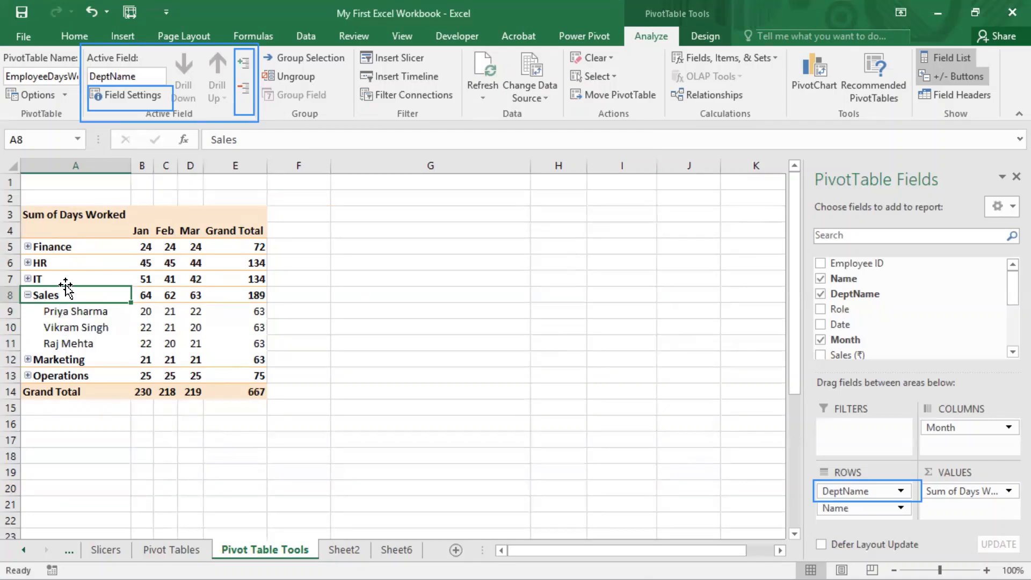
Step: Refresh the PivotTable on the Pivot Table Tools sheet
left_click(97, 328)
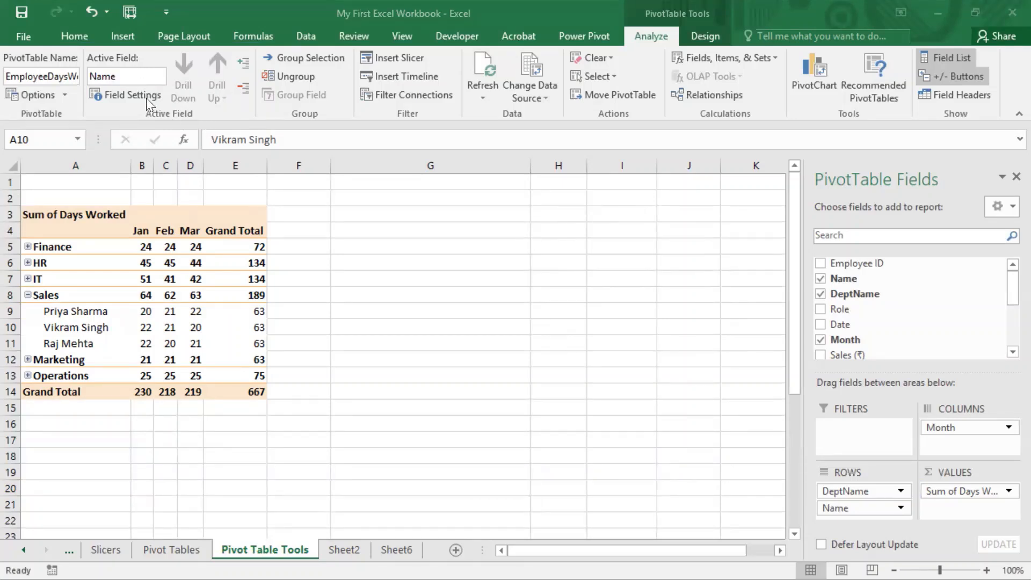
left_click(162, 322)
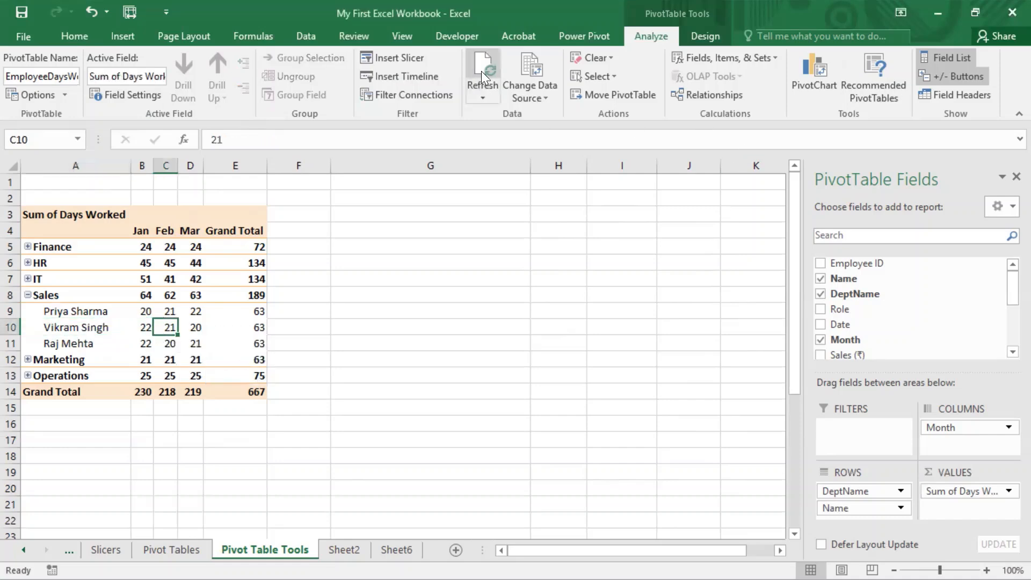
right_click(169, 281)
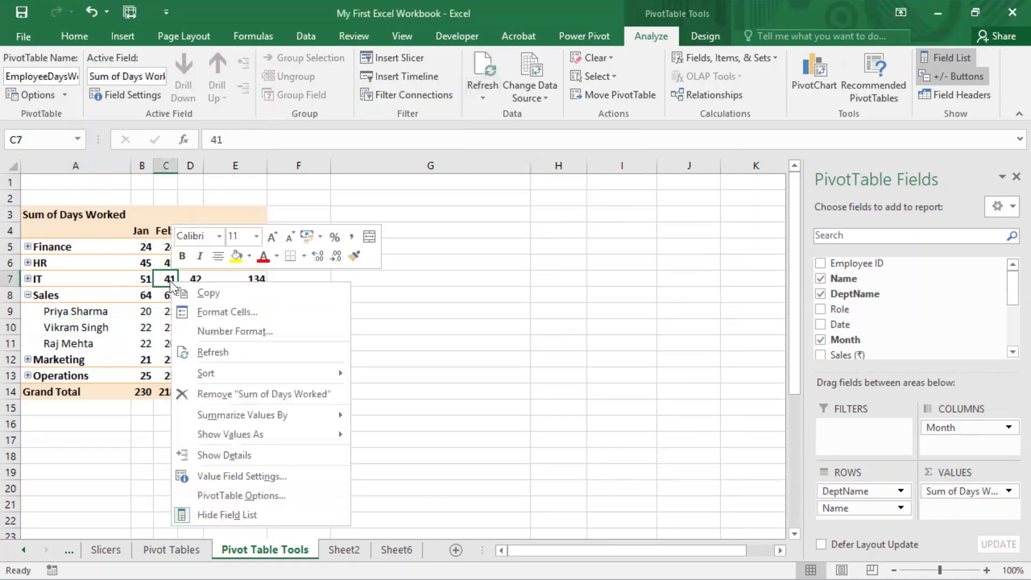
left_click(238, 355)
Step: On the Pivot Tables sheet, change the employee's first name in cell B12 to its longer form
left_click(347, 547)
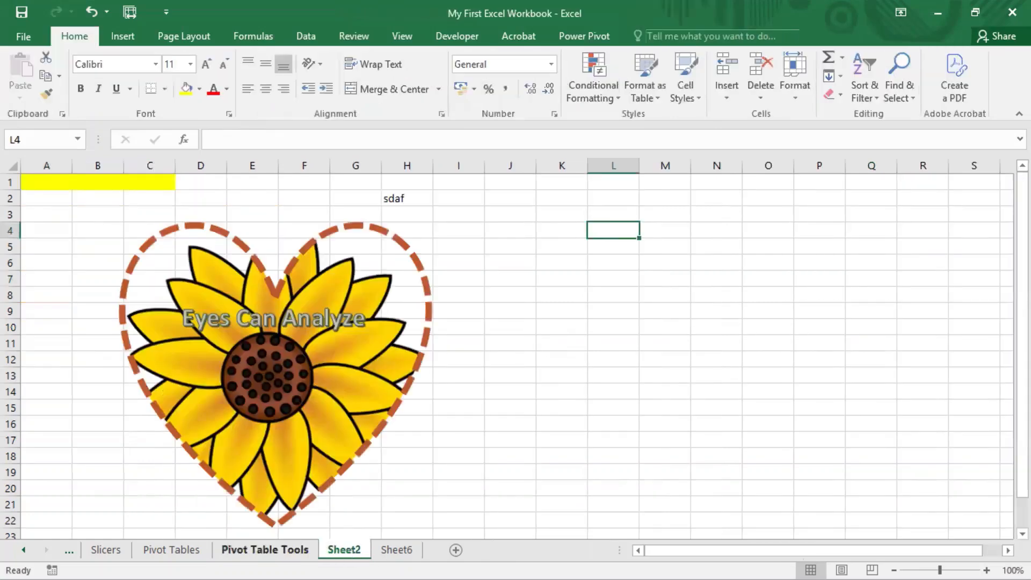
left_click(171, 549)
left_click(360, 279)
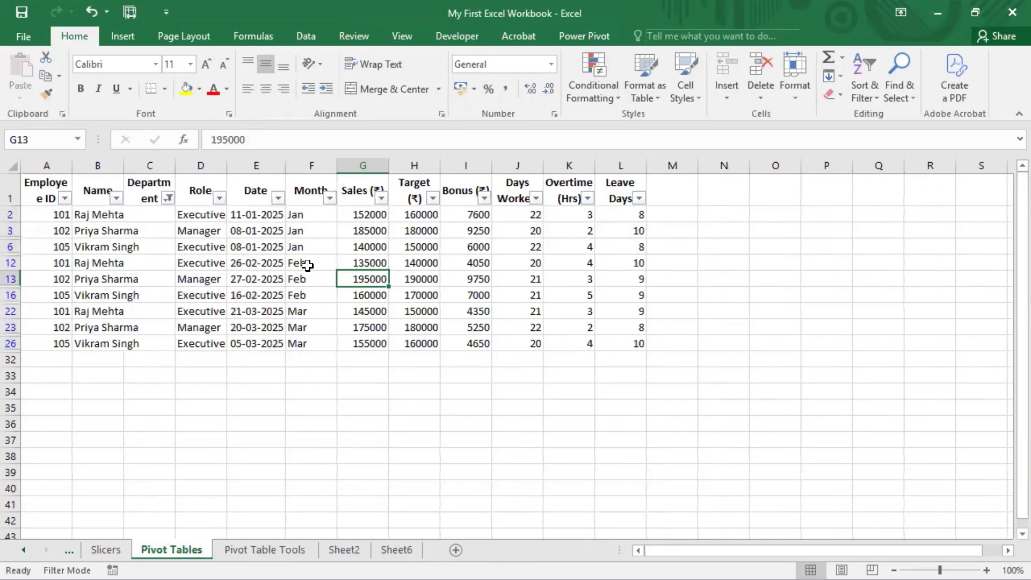
left_click(78, 262)
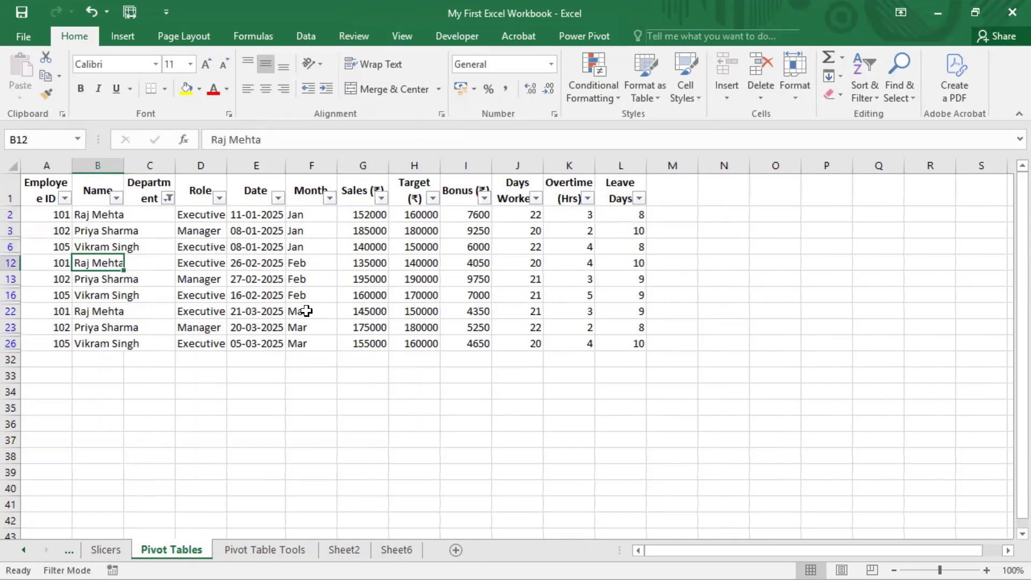
key("F2")
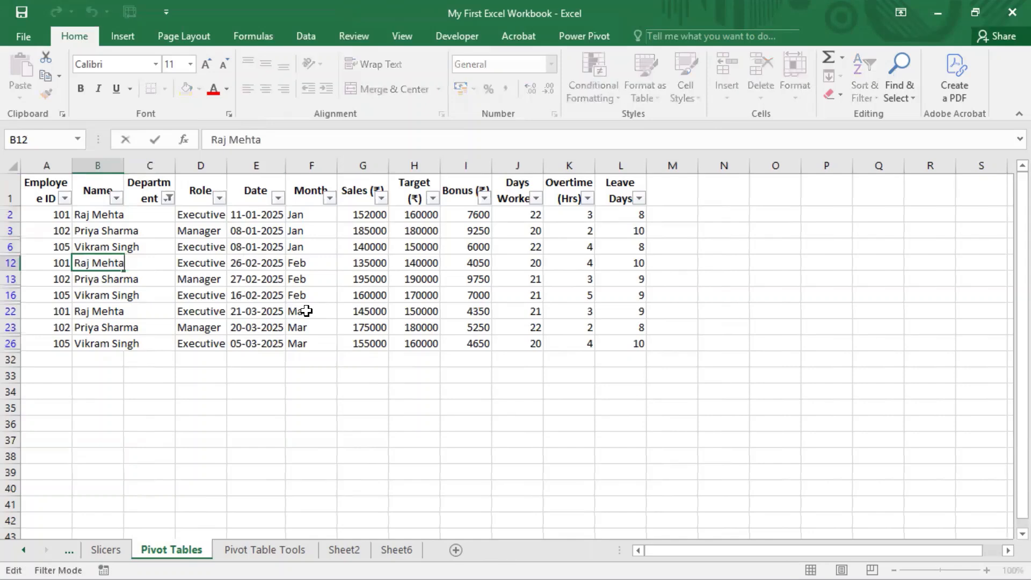
key("Left")
key("Left")
key("Left")
key("Left")
key("Left")
key("Left")
type("esh")
key("Return")
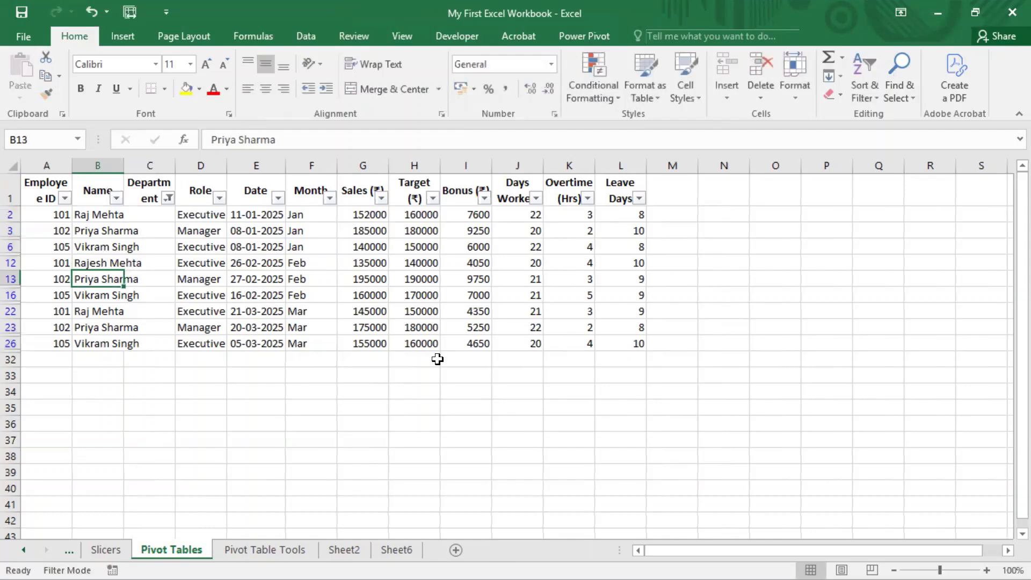
Step: Check the employee names listed under Sales in the PivotTable on the Pivot Table Tools sheet
left_click(250, 546)
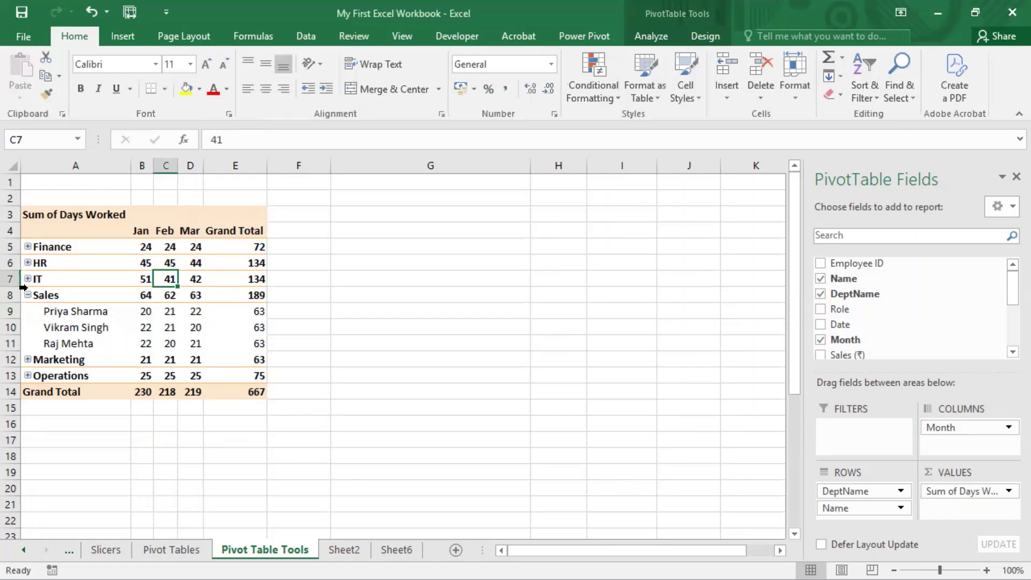
left_click(76, 336)
left_click(76, 344)
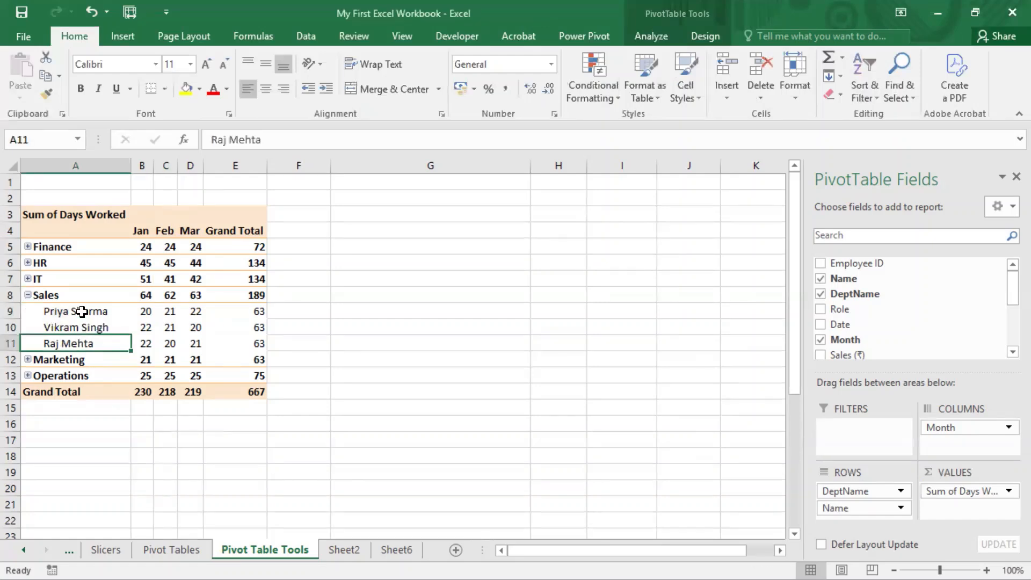
left_click(82, 312)
left_click(82, 346)
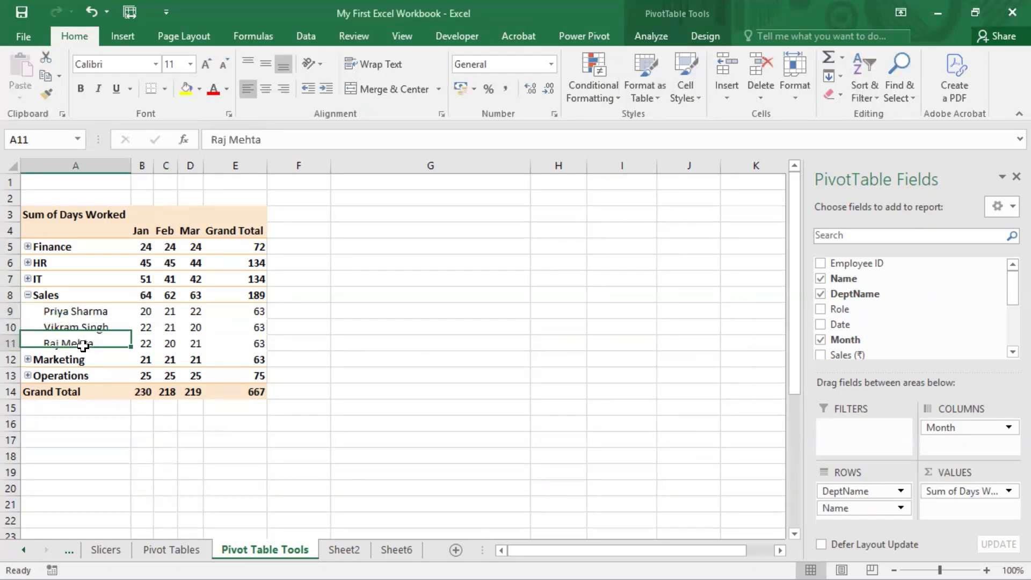
Step: Enter Sales as the department in cell C2 of the filtered source list on the Pivot Tables sheet
left_click(173, 549)
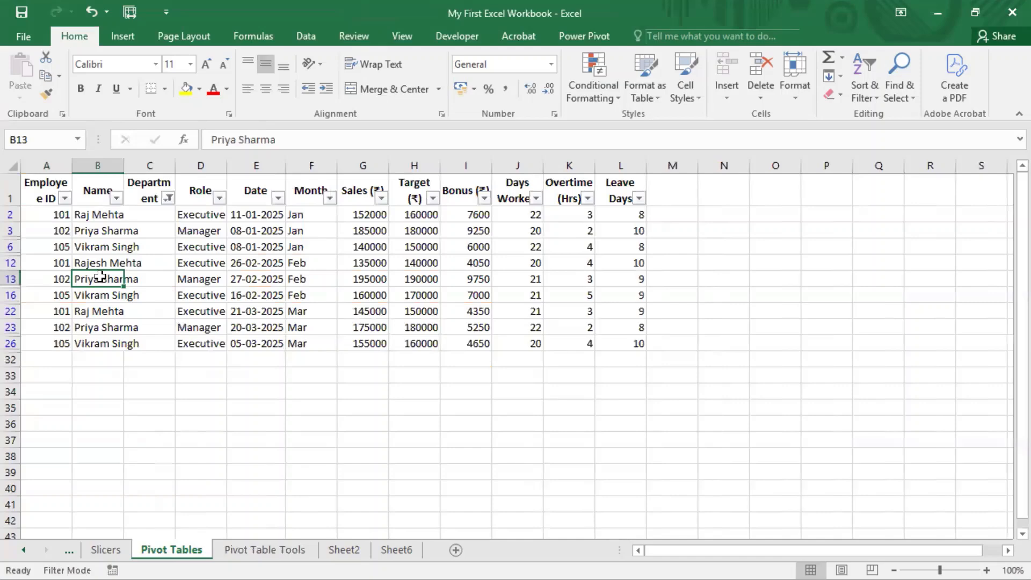
left_click_drag(100, 276, 225, 279)
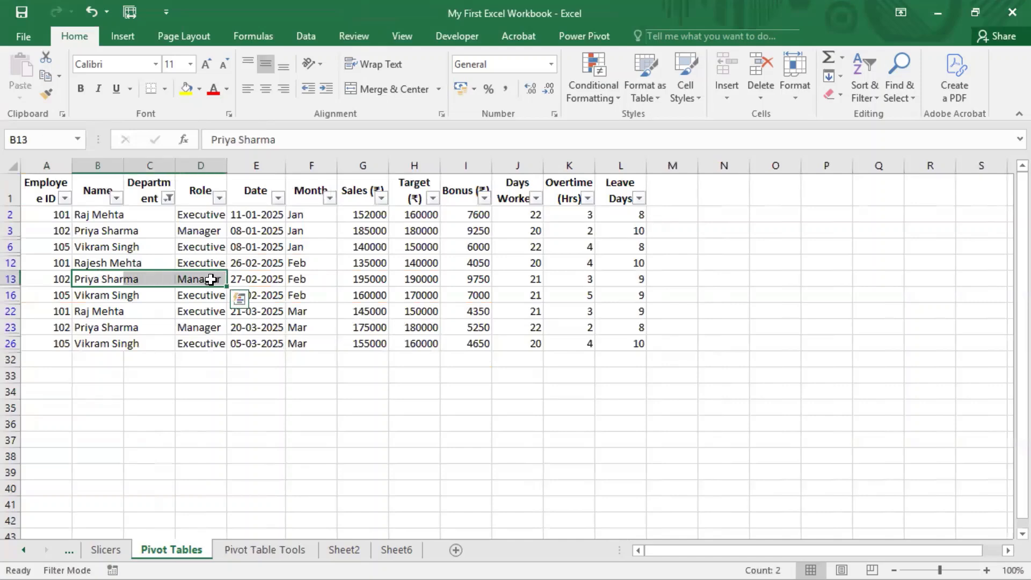
left_click(211, 279)
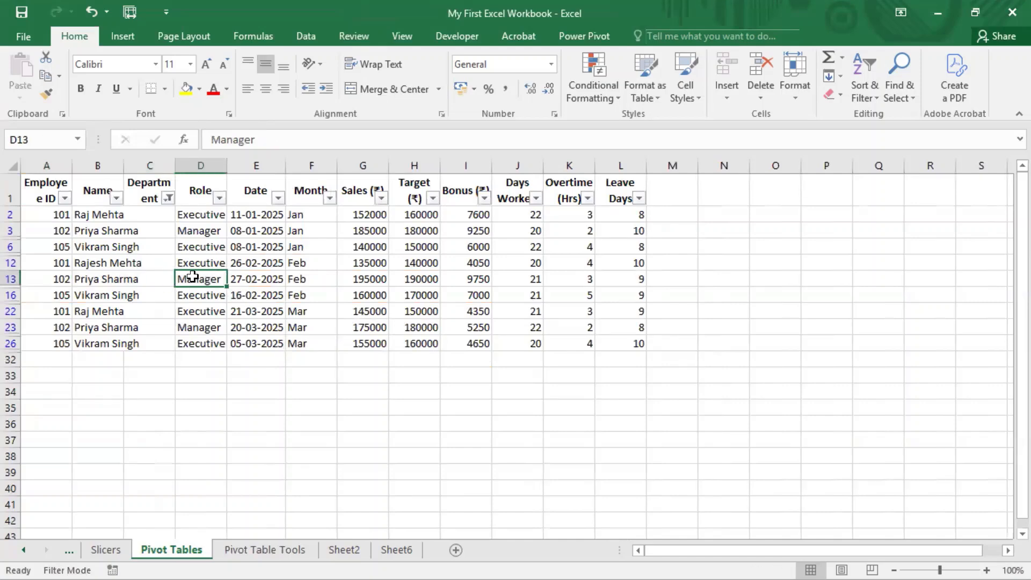
left_click(165, 216)
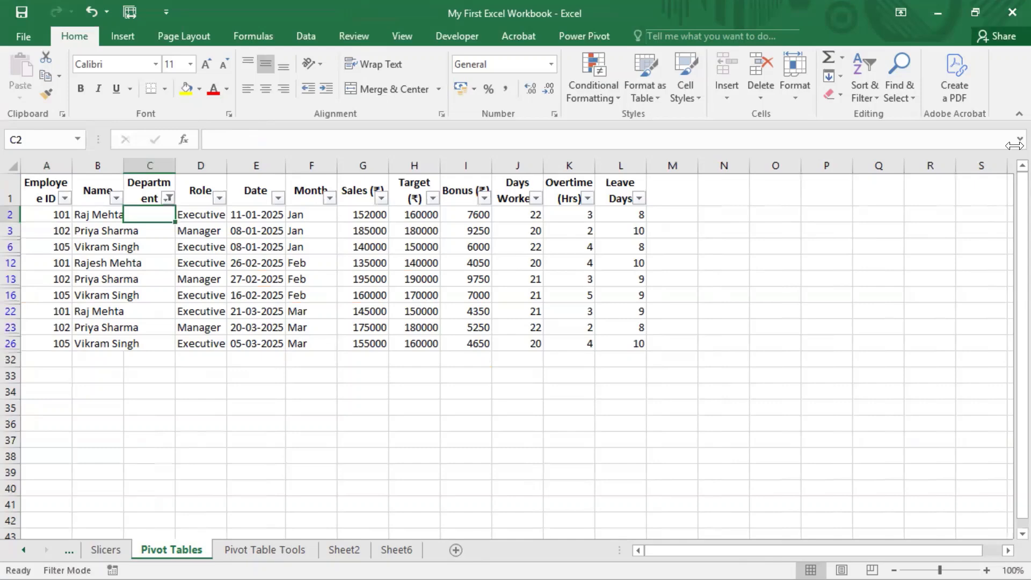
type("Sales")
key("Return")
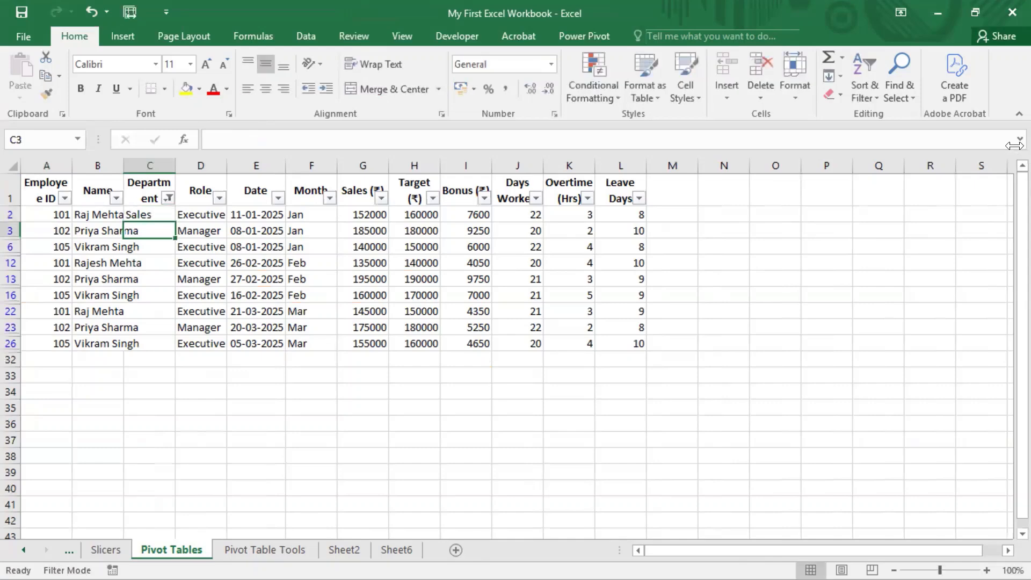
Step: Copy the Sales entry from C2 into only the visible Department cells down to C26
key("Up")
key("ctrl+c")
key("Left")
key("ctrl+Down")
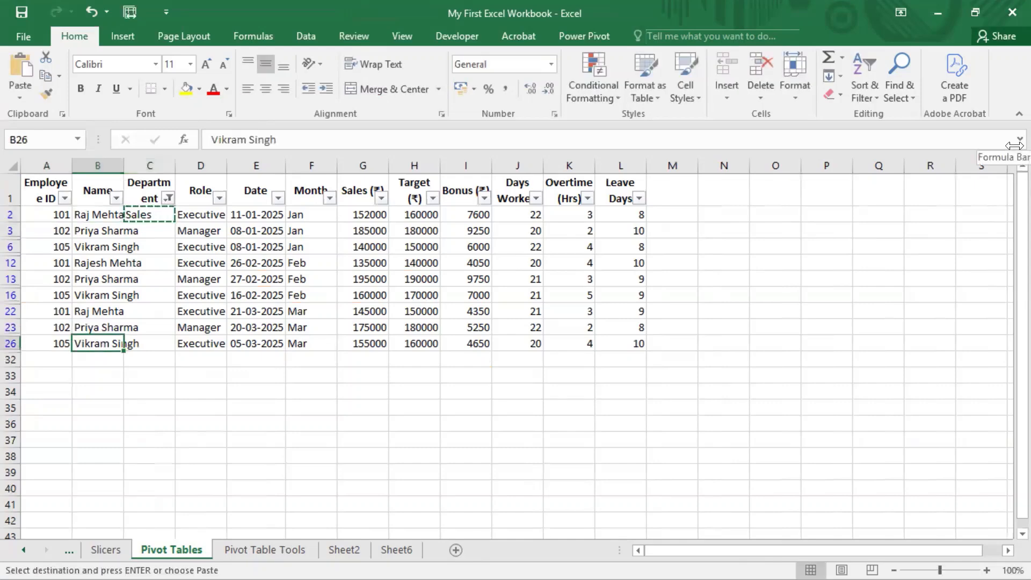
key("Right")
key("ctrl+shift+Up")
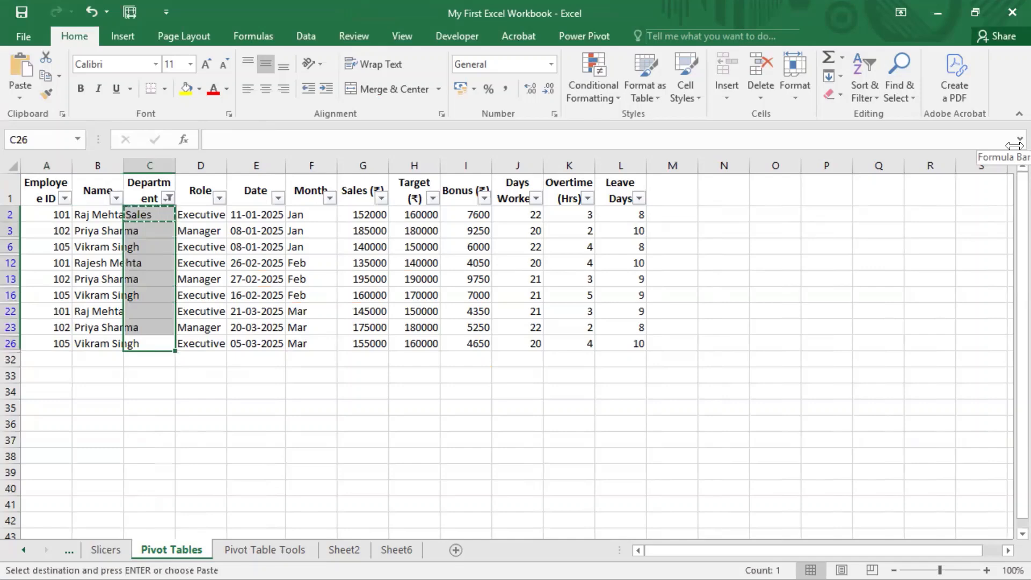
key("alt+h")
key("f")
key("d")
key("s")
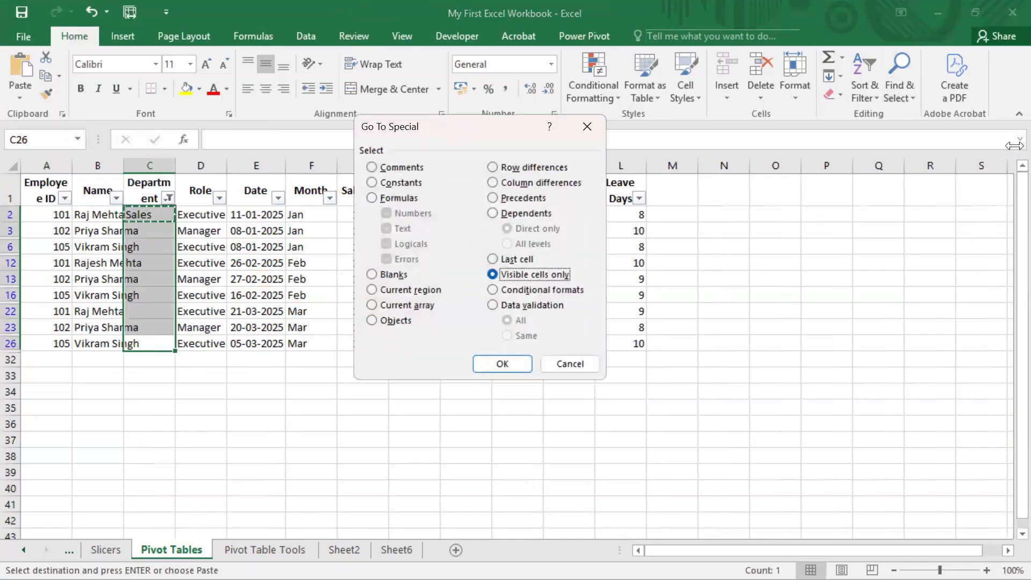
key("Return")
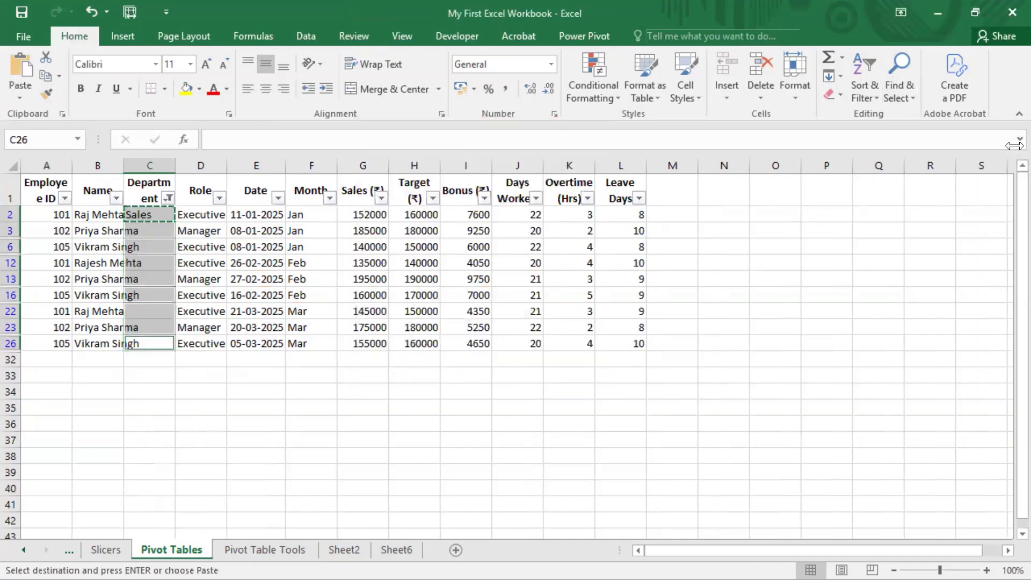
key("ctrl+v")
key("Up")
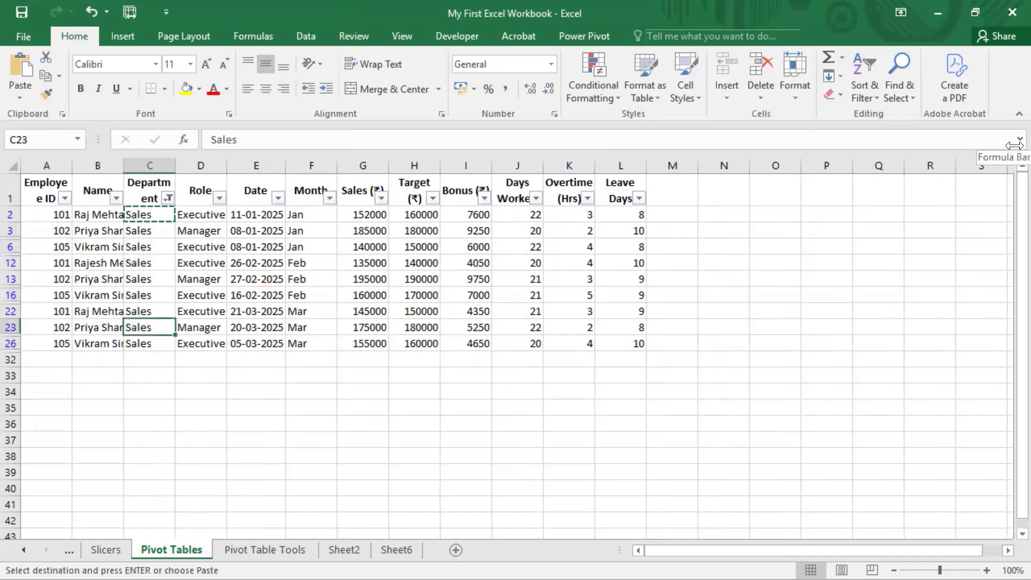
Step: Refresh the PivotTable on the Pivot Table Tools sheet and select the renamed employee's row under Sales
left_click(265, 549)
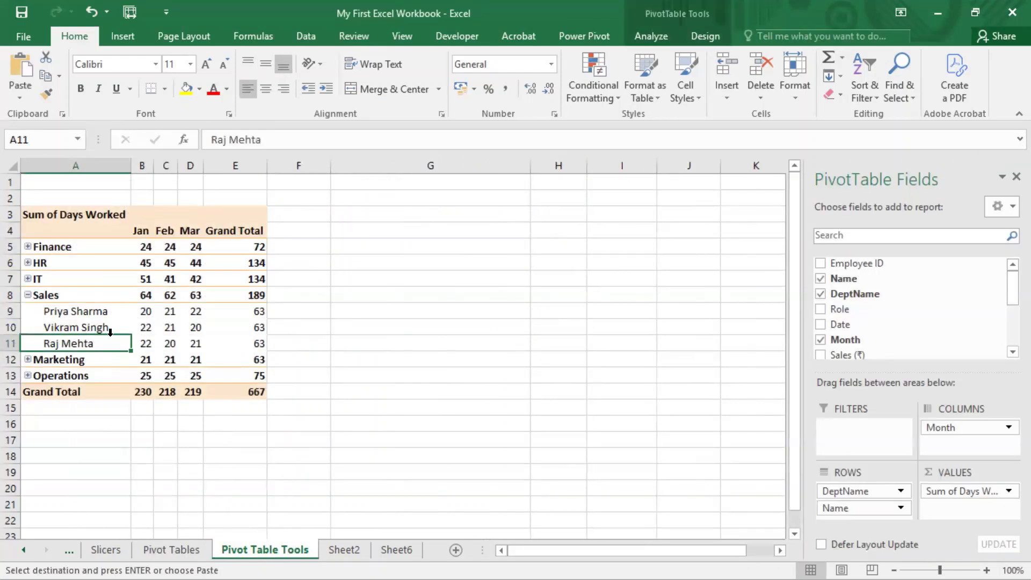
left_click(115, 423)
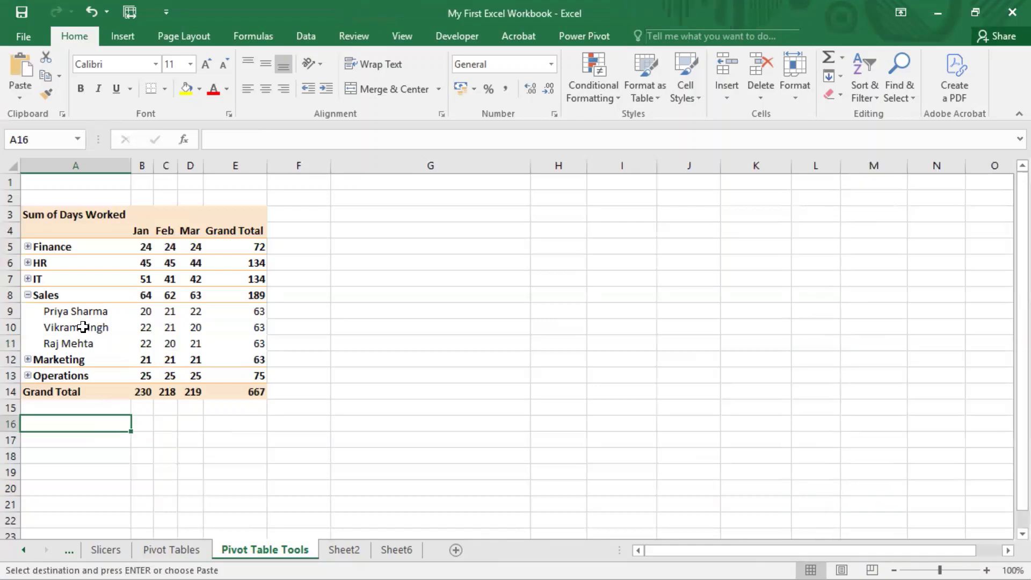
left_click(124, 311)
right_click(108, 305)
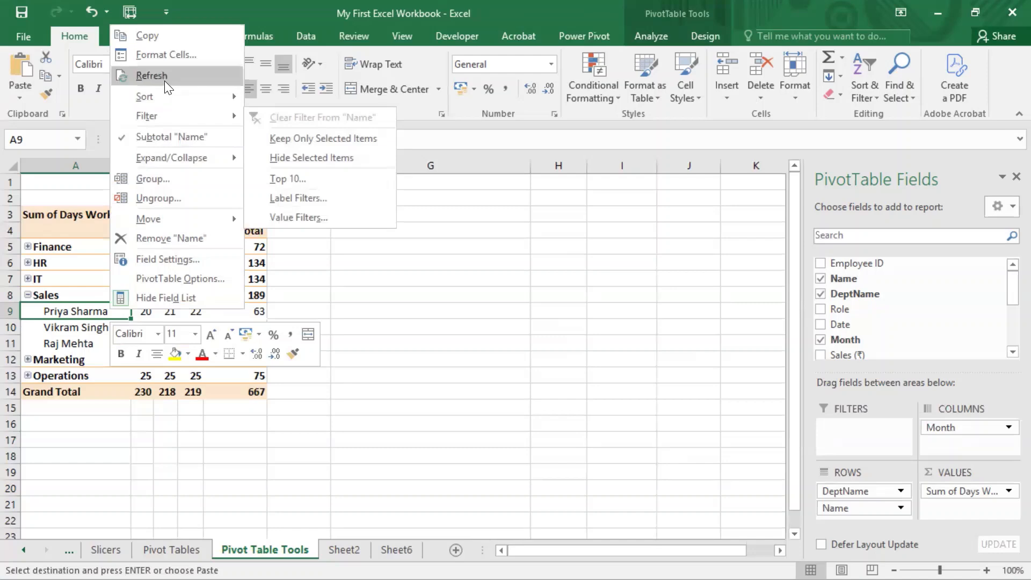
left_click(656, 35)
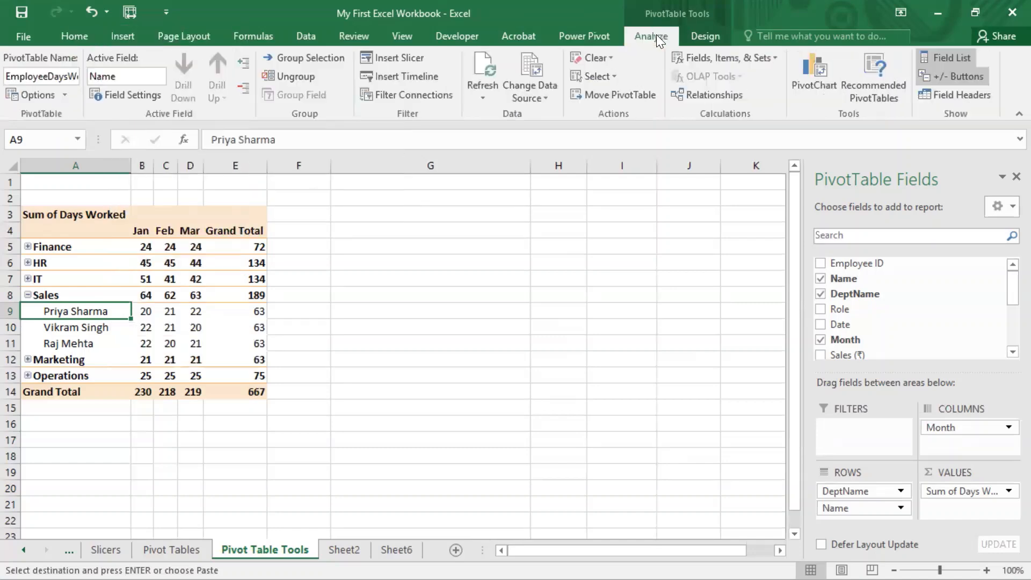
left_click(482, 70)
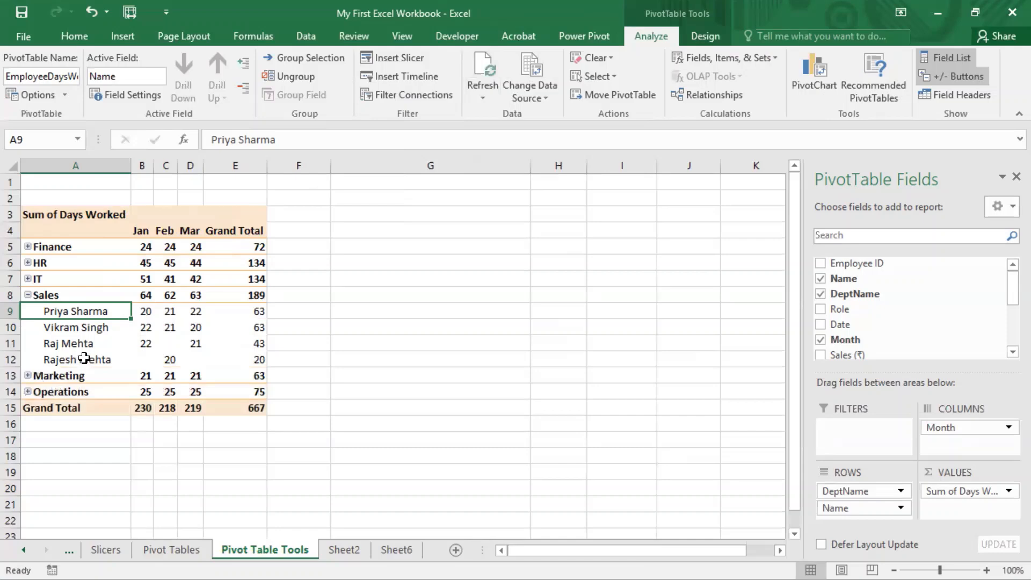
left_click(88, 359)
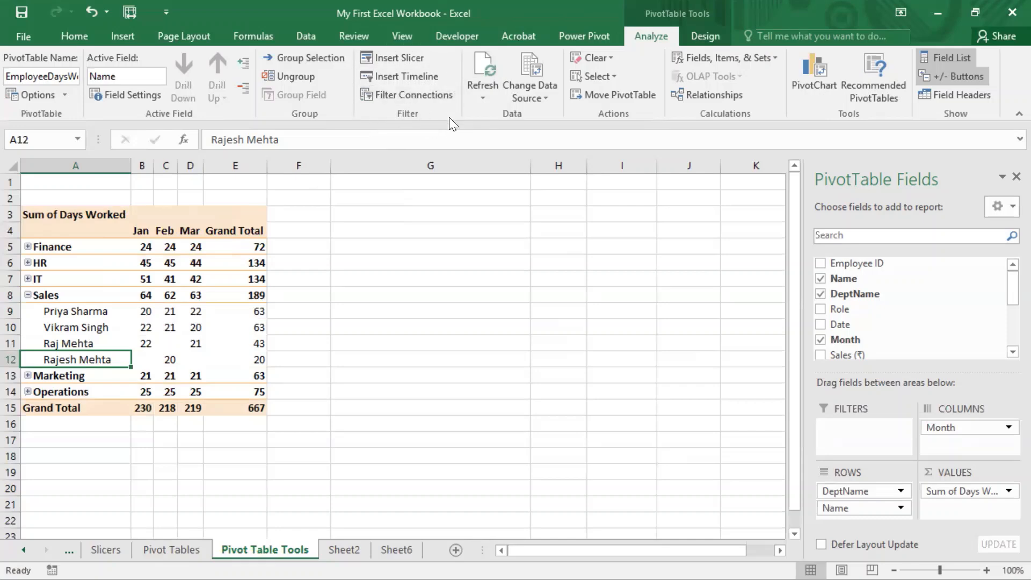
Step: Clear all fields from the EmployeeDaysWorked PivotTable, accepting the removal of shared grouping and custom items
left_click(612, 57)
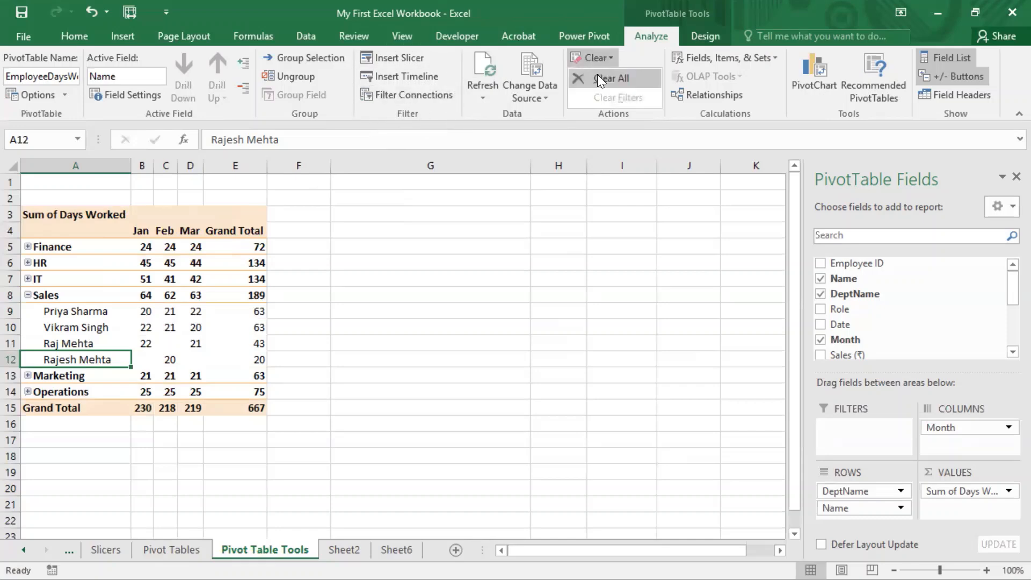
left_click(597, 74)
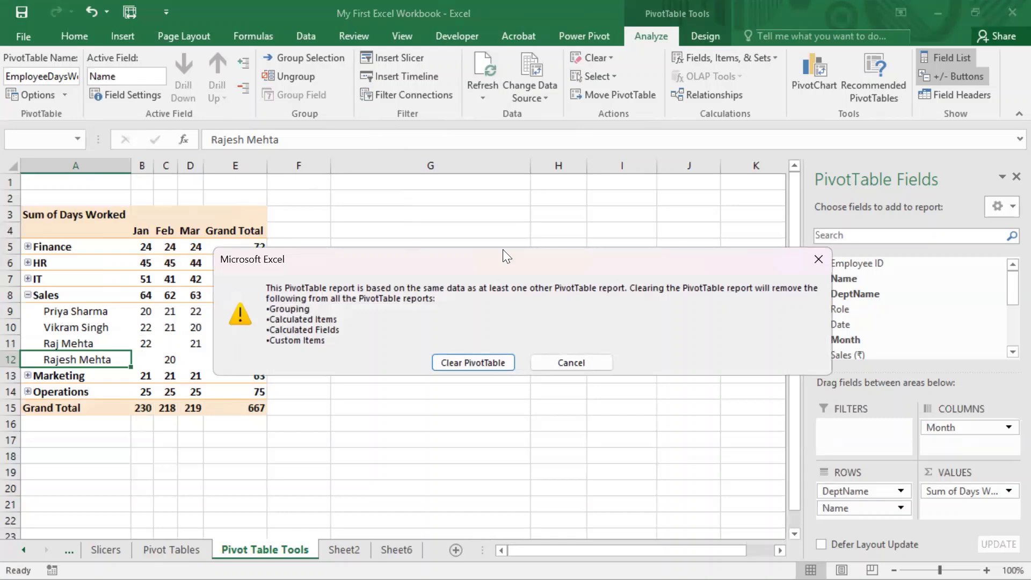
left_click_drag(503, 250, 324, 219)
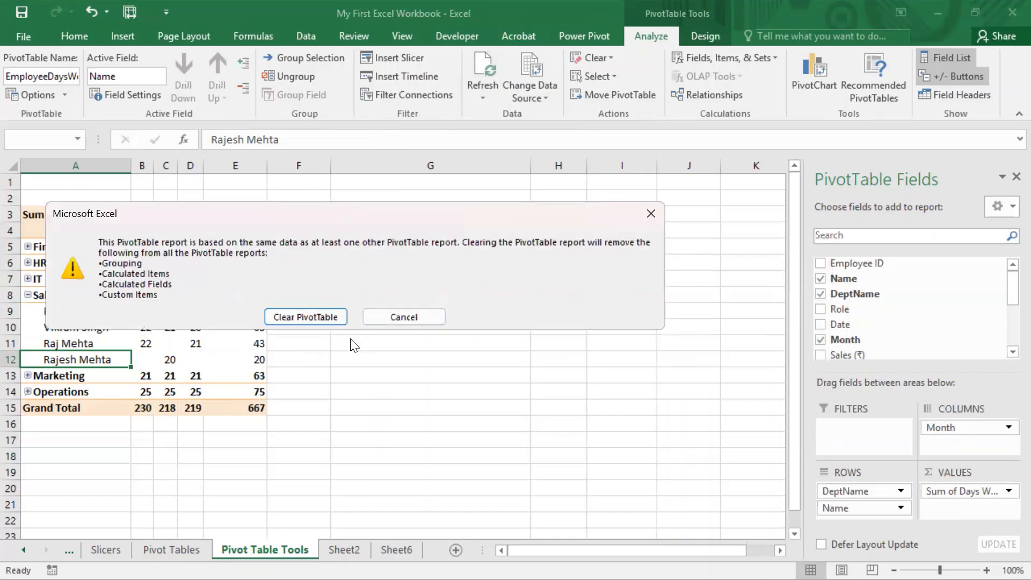
left_click(318, 318)
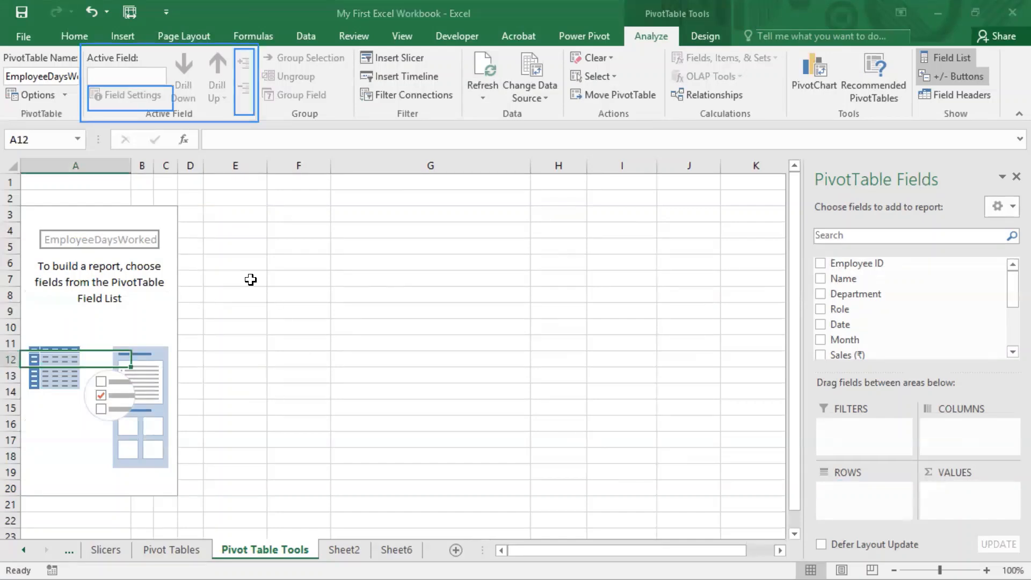
Step: Rebuild the PivotTable with Department and Name as rows, the sum of Days Worked as values, and Month as columns
left_click(165, 296)
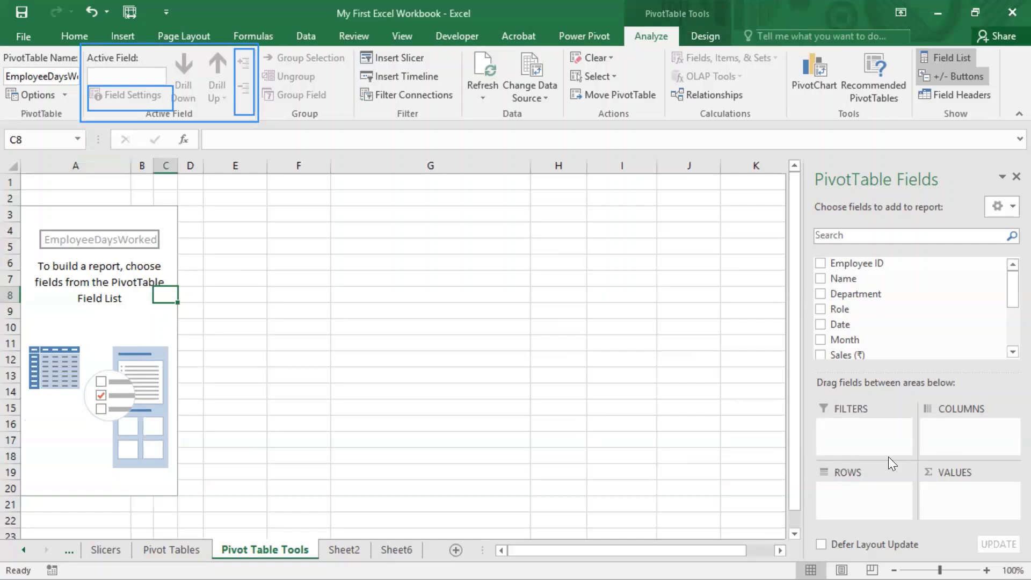
left_click_drag(855, 294, 871, 509)
left_click_drag(853, 278, 865, 509)
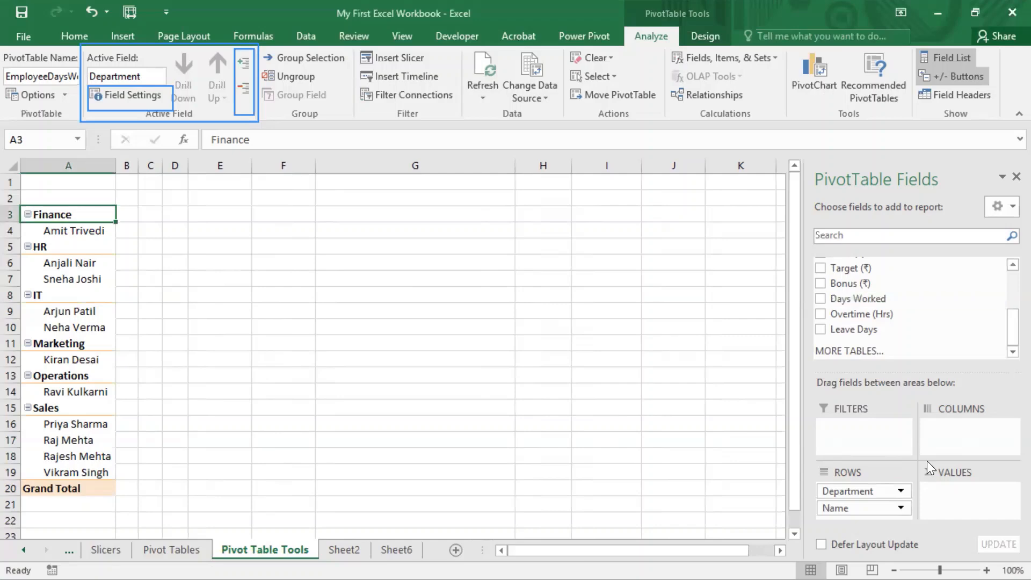
left_click_drag(859, 297, 945, 491)
scroll(939, 356, "up", 2)
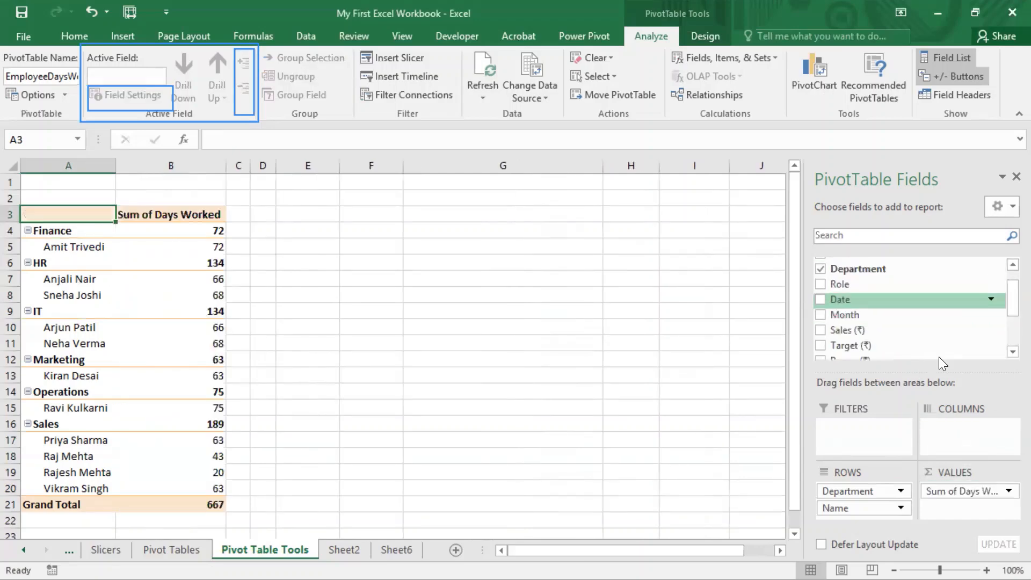
left_click_drag(845, 314, 961, 429)
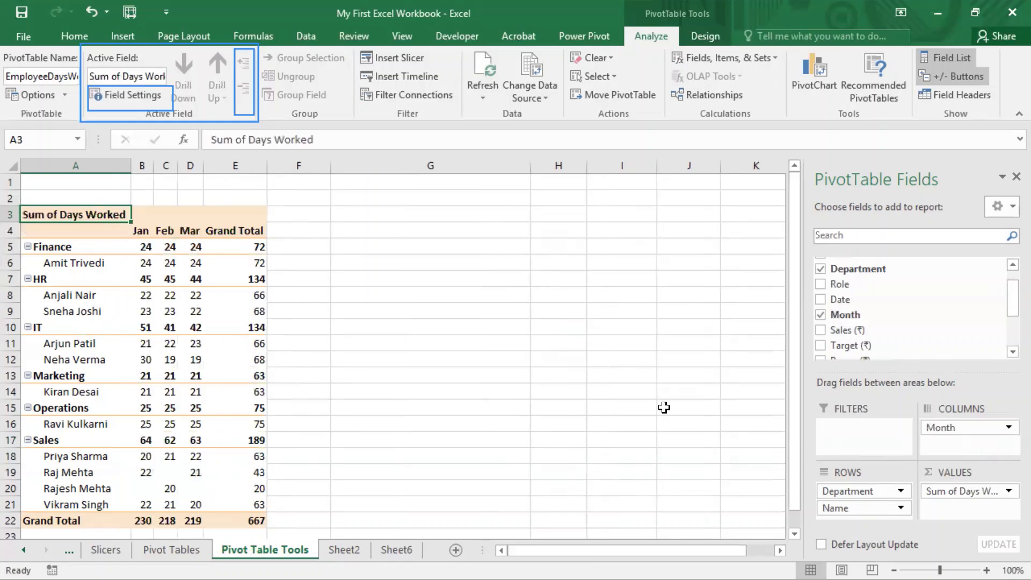
Step: Connect the EmployeeDaysWorked PivotTable to the Dept Name slicer through its filter connections
left_click(611, 58)
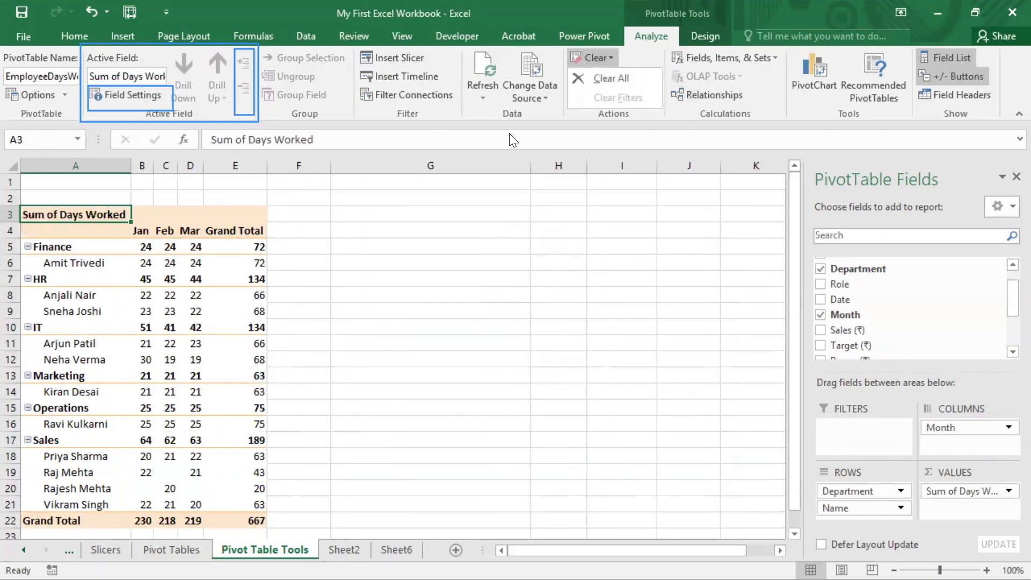
left_click(551, 119)
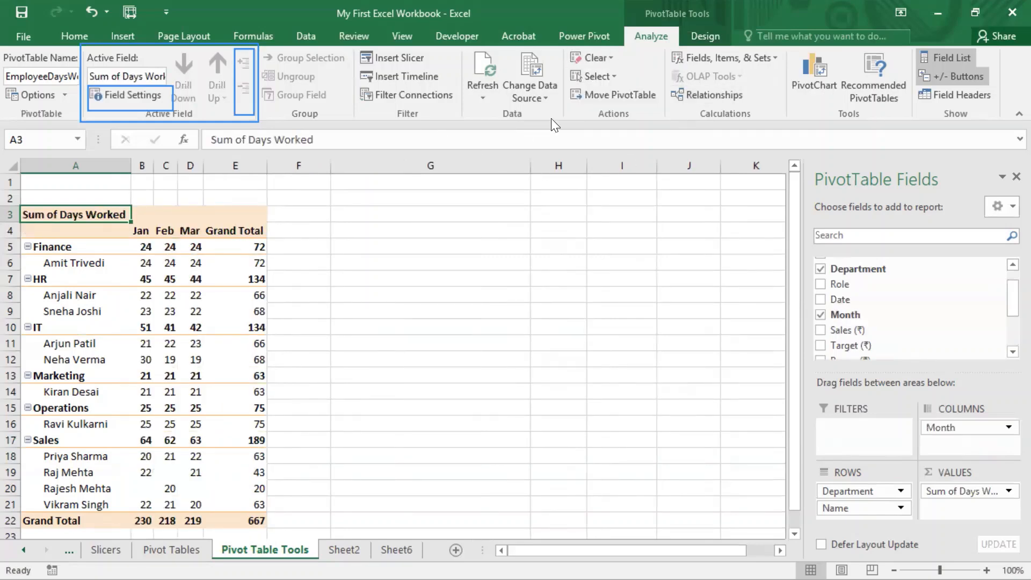
left_click(164, 231)
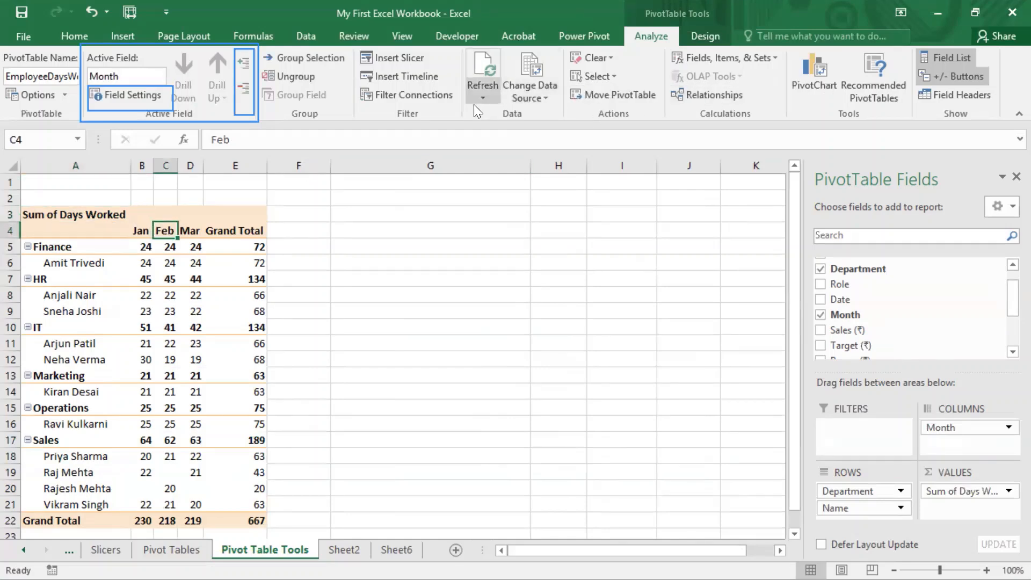
left_click(402, 96)
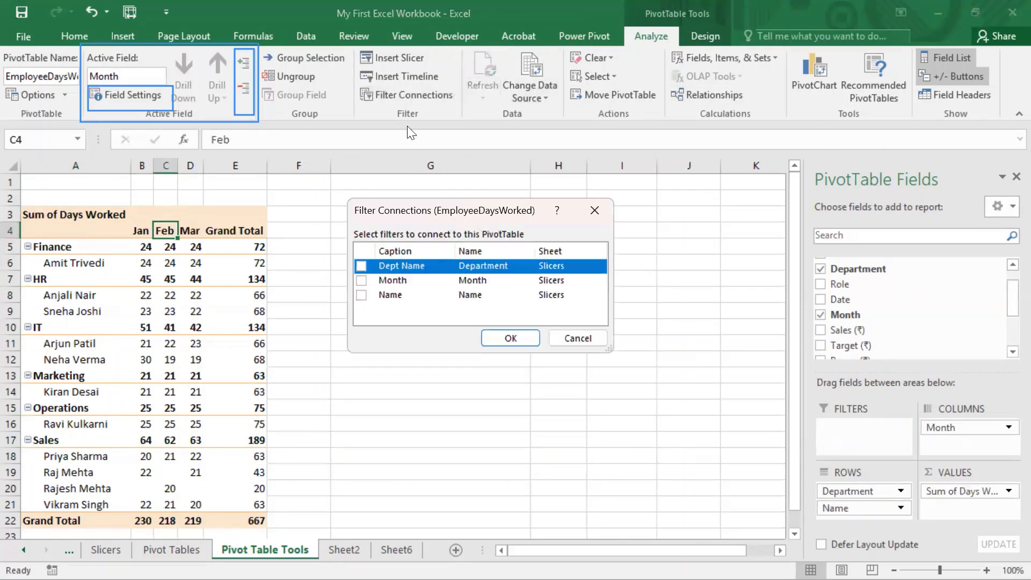
left_click(360, 267)
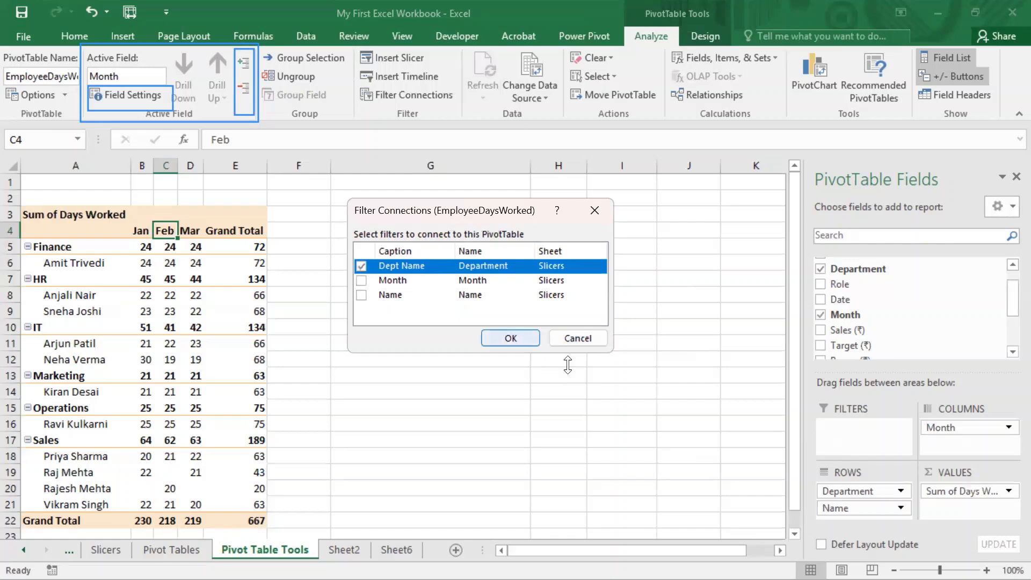
left_click(523, 339)
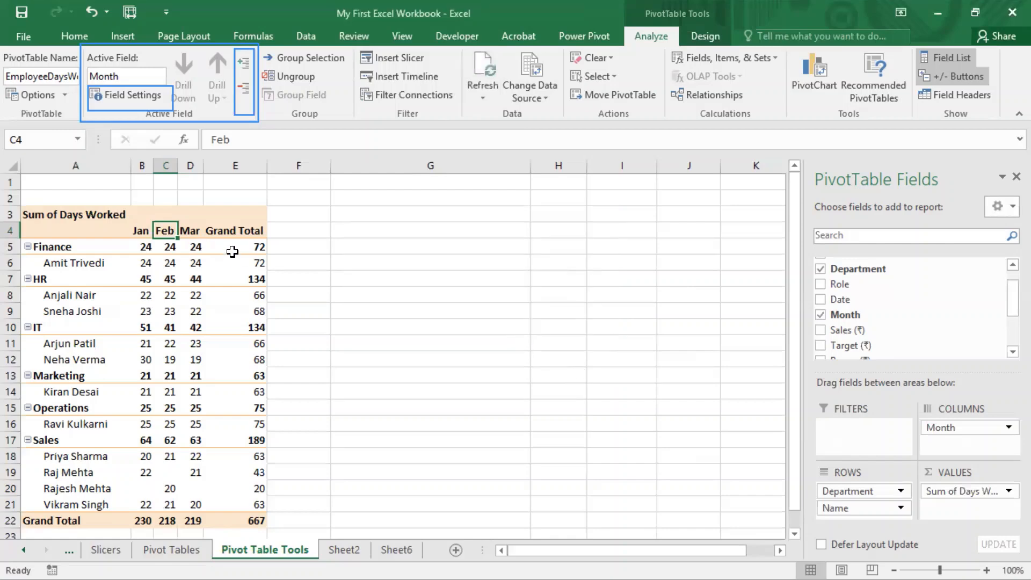
left_click(232, 224)
left_click(178, 229)
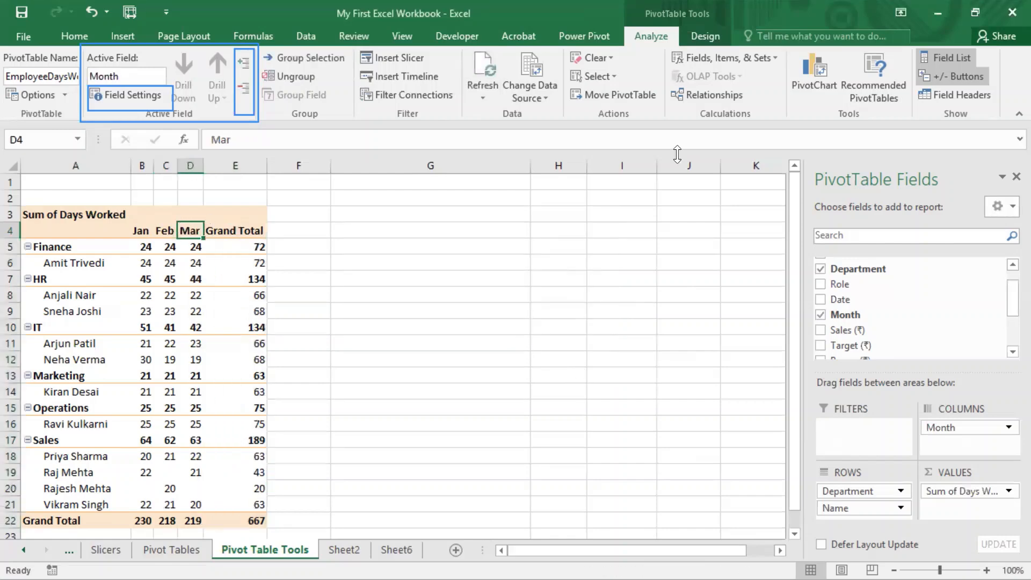
left_click(614, 78)
left_click(613, 59)
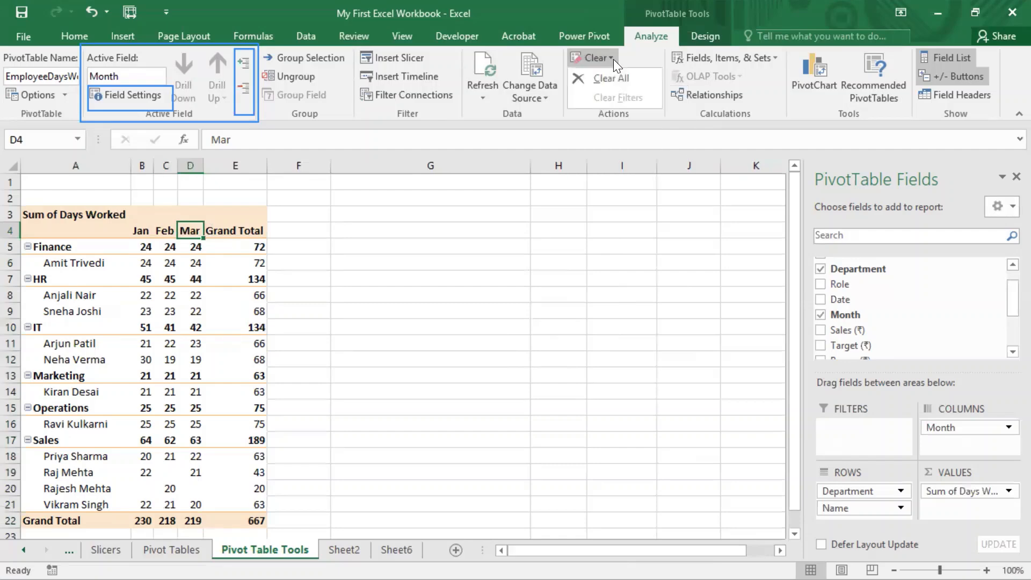
left_click(393, 121)
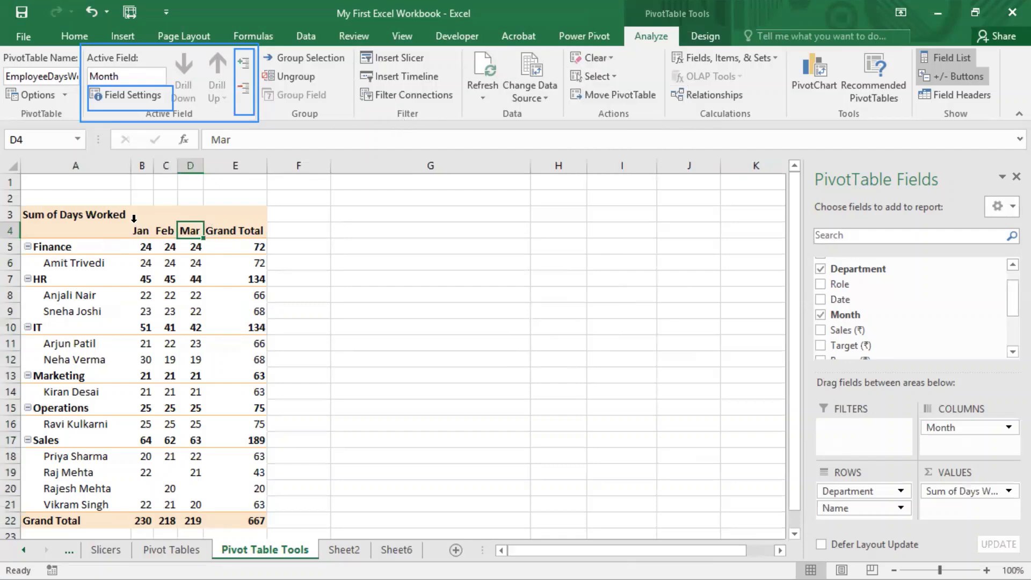
Step: Show the PivotTable's field headers so the row and column labels offer filter controls
left_click(142, 225)
left_click(193, 231)
left_click(966, 96)
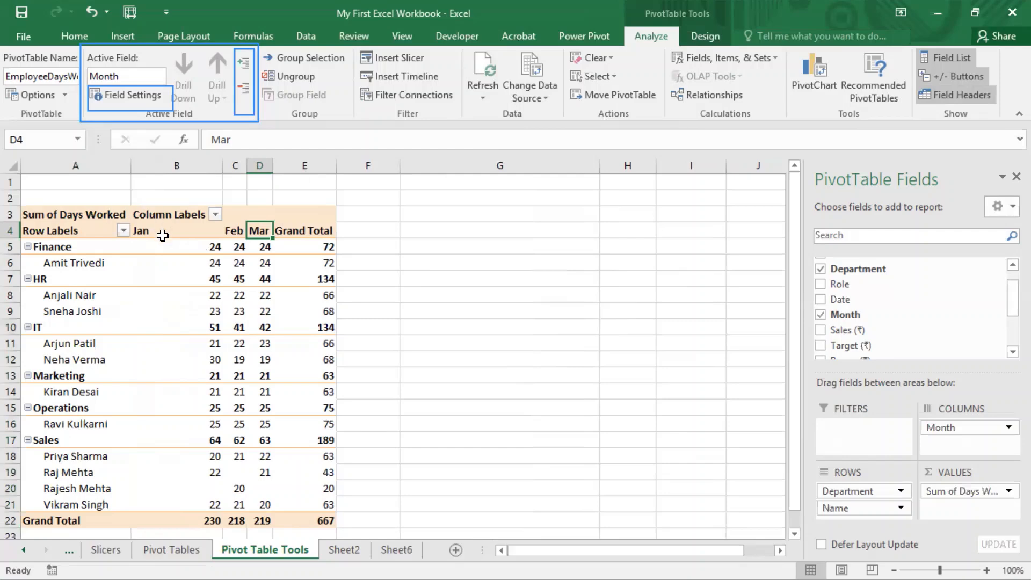
Step: Filter Finance out of the PivotTable's Department row labels, and clear all PivotTable filters again
left_click(129, 230)
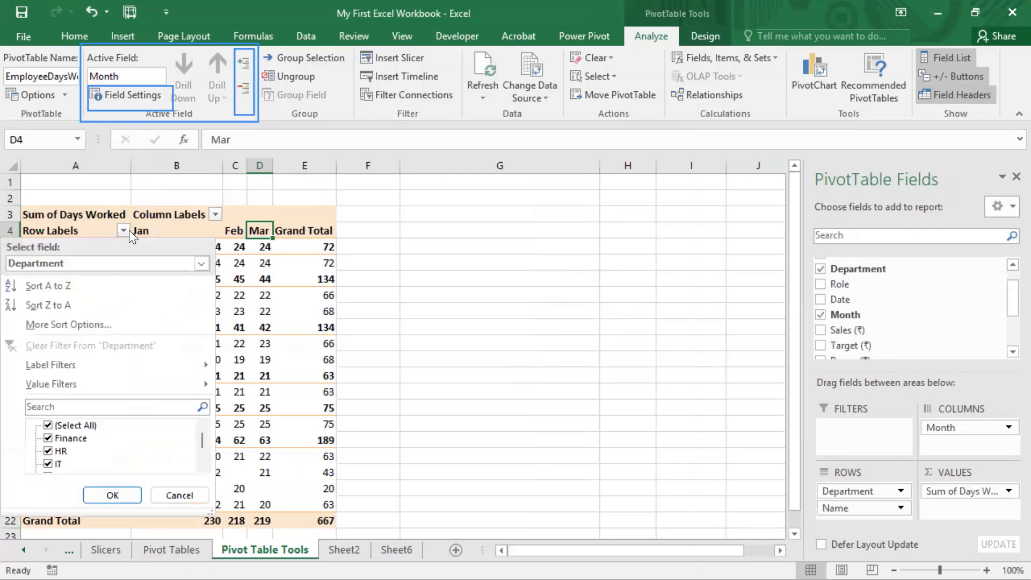
left_click(47, 438)
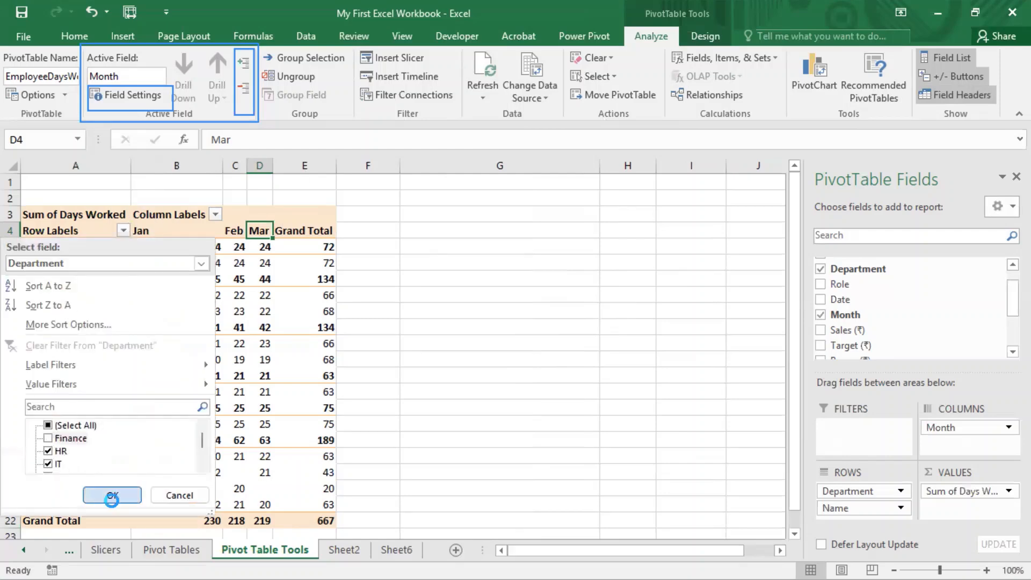
left_click(112, 494)
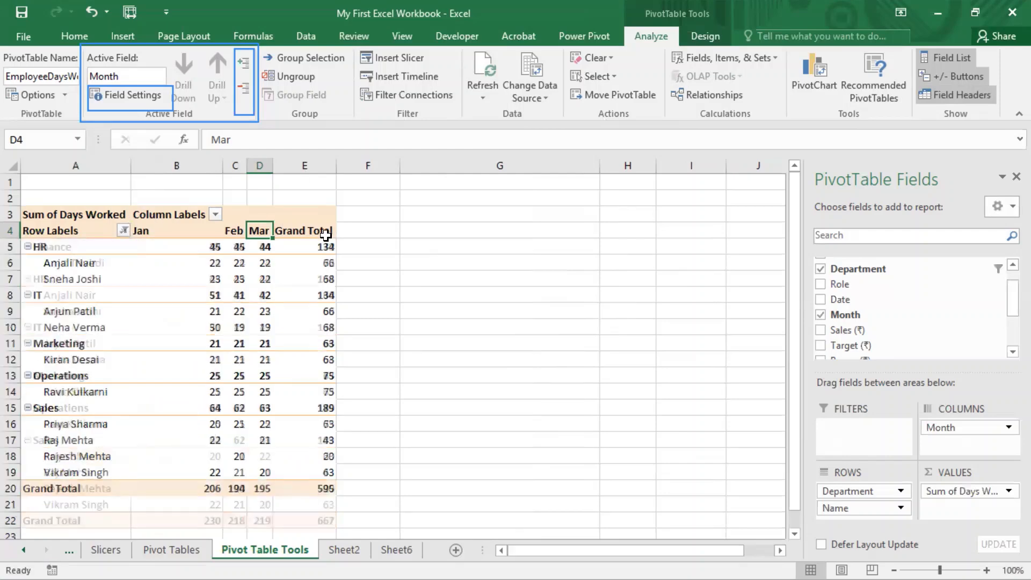
left_click(609, 58)
left_click(611, 94)
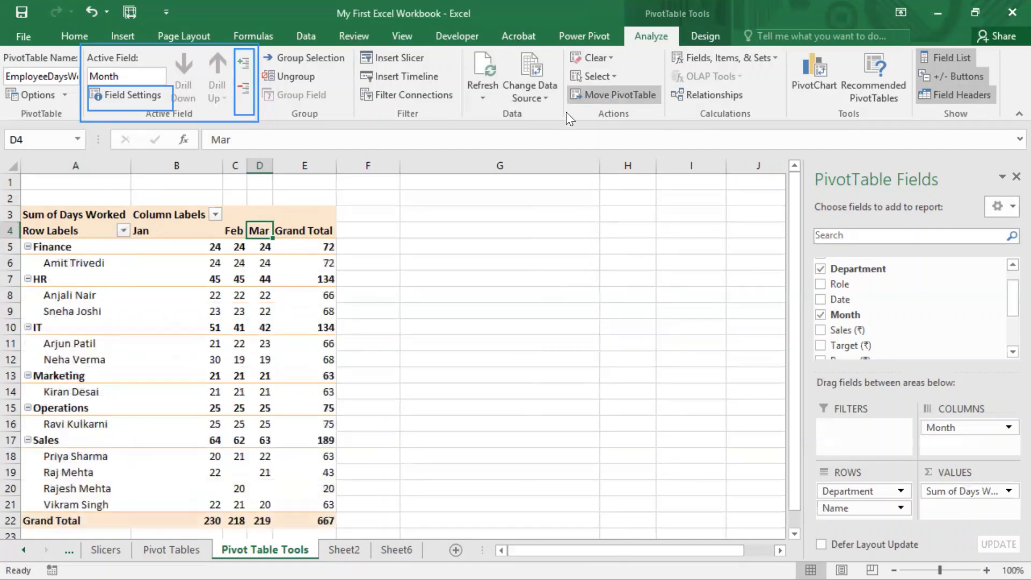
Step: Move the PivotTable to cell H1 of the existing Pivot Table Tools worksheet
left_click(156, 359)
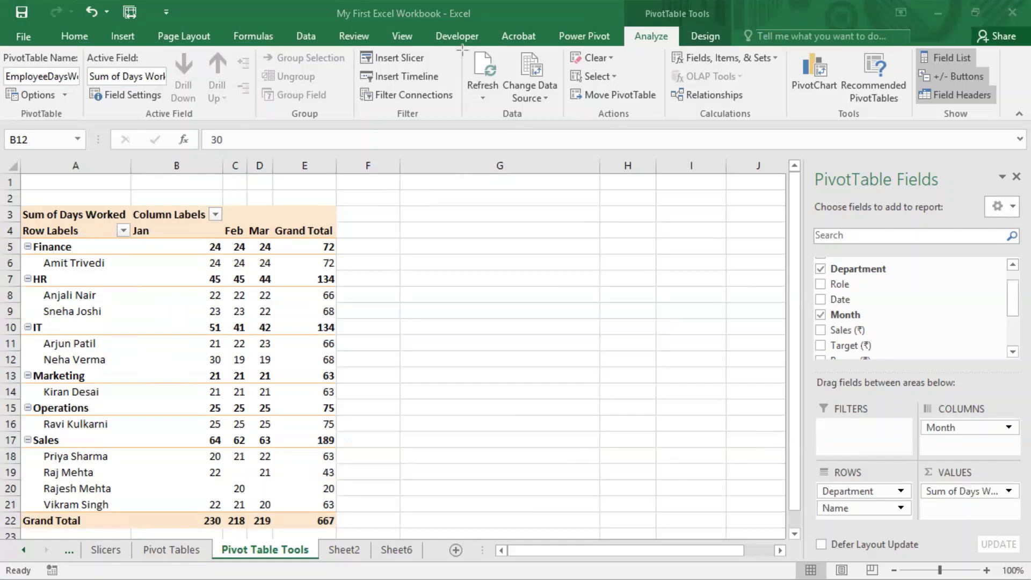
left_click_drag(562, 42, 669, 128)
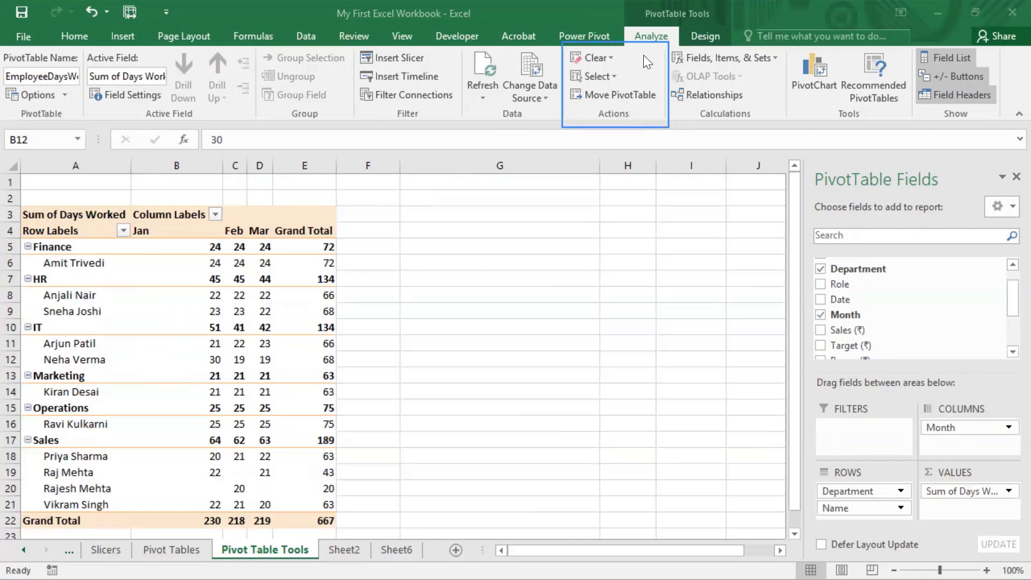
left_click(622, 95)
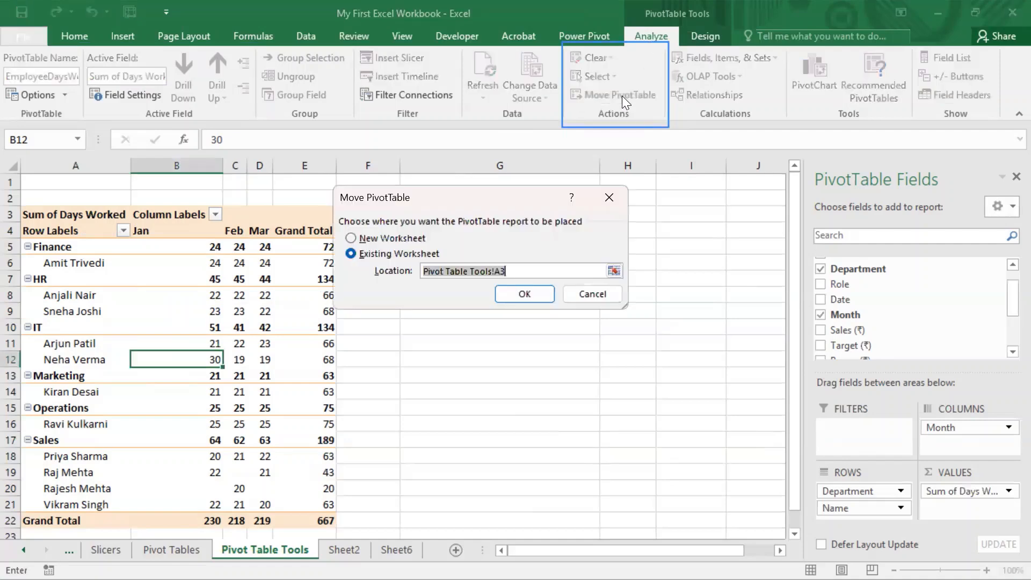
left_click(395, 241)
left_click(396, 255)
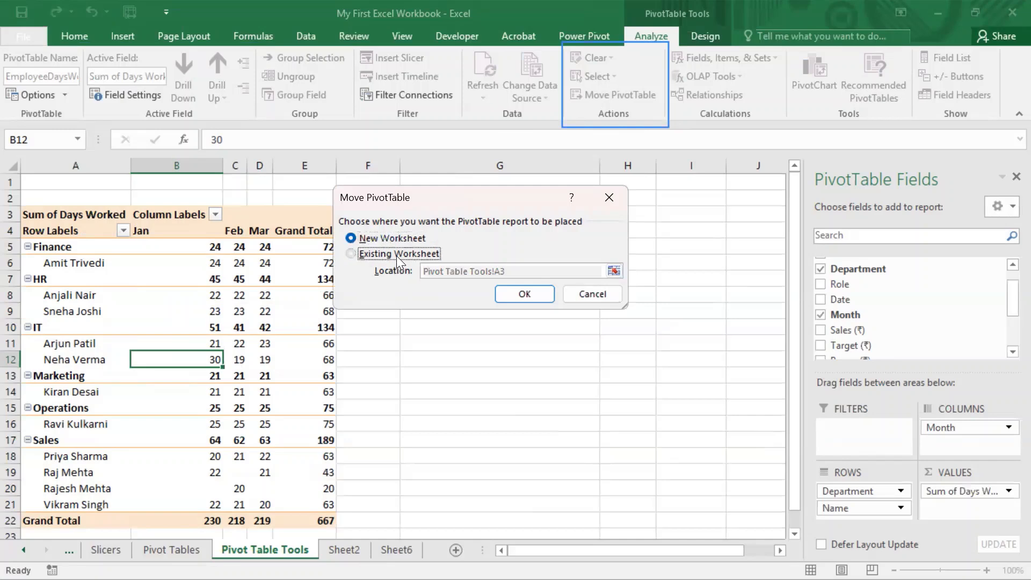
left_click(616, 271)
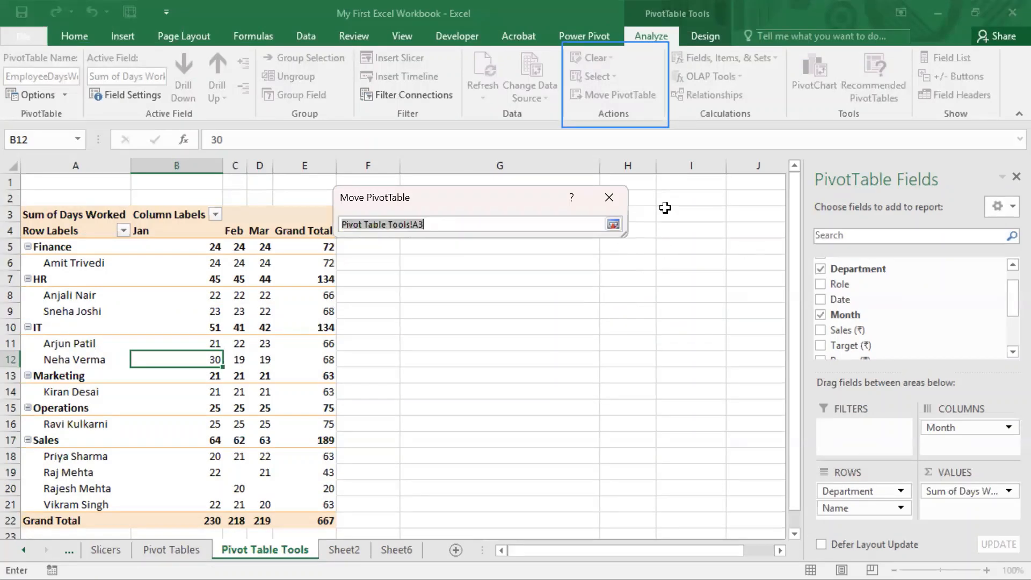
left_click(643, 181)
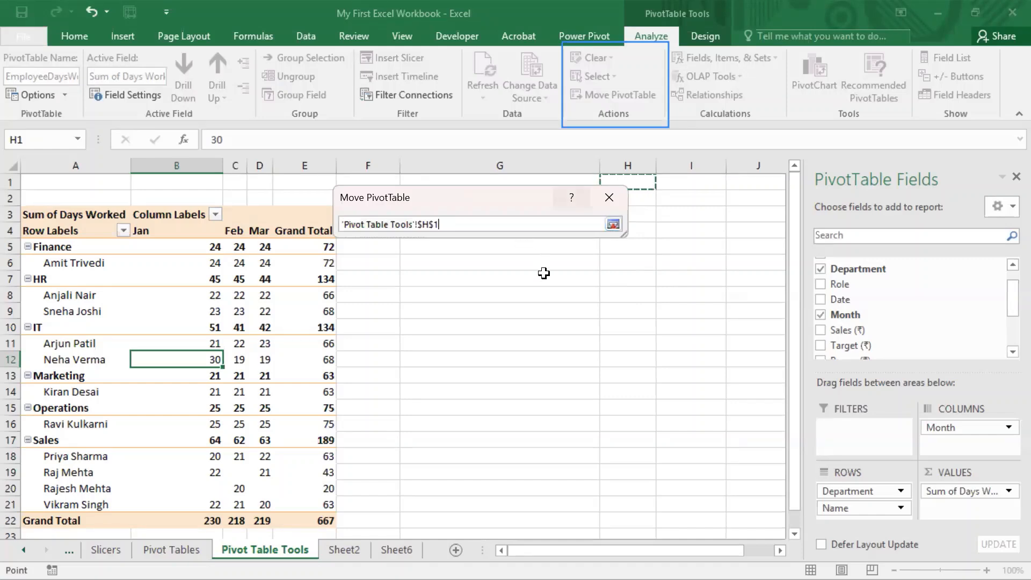
left_click(612, 224)
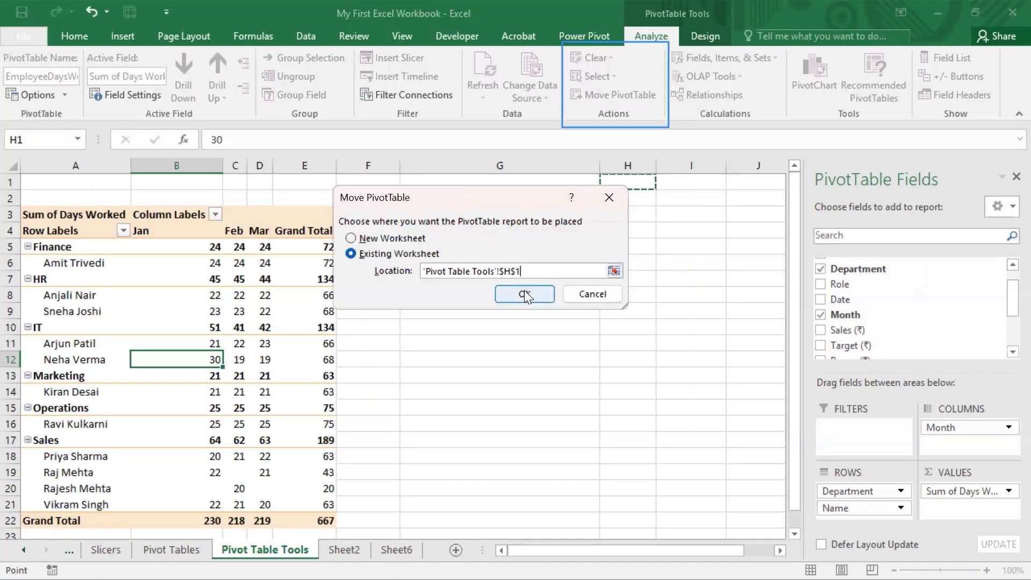
left_click(524, 292)
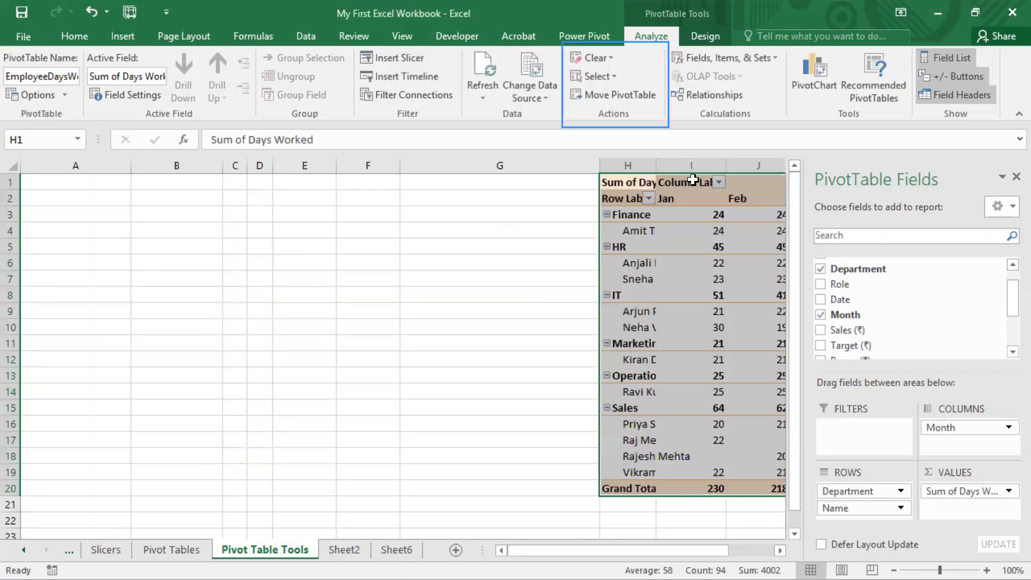
Step: Undo the PivotTable's move to cell H1
left_click(612, 74)
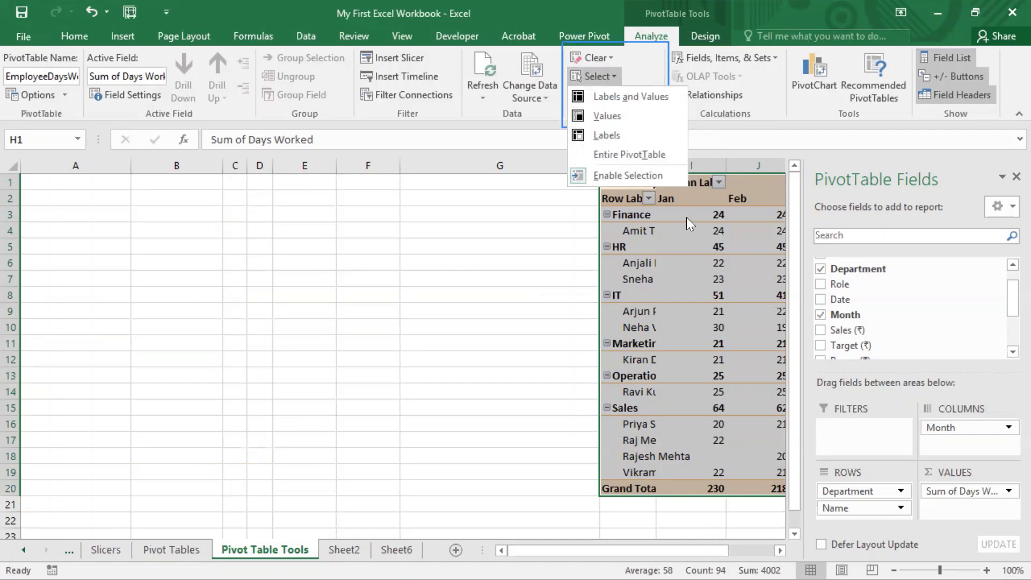
key("Escape")
key("ctrl+z")
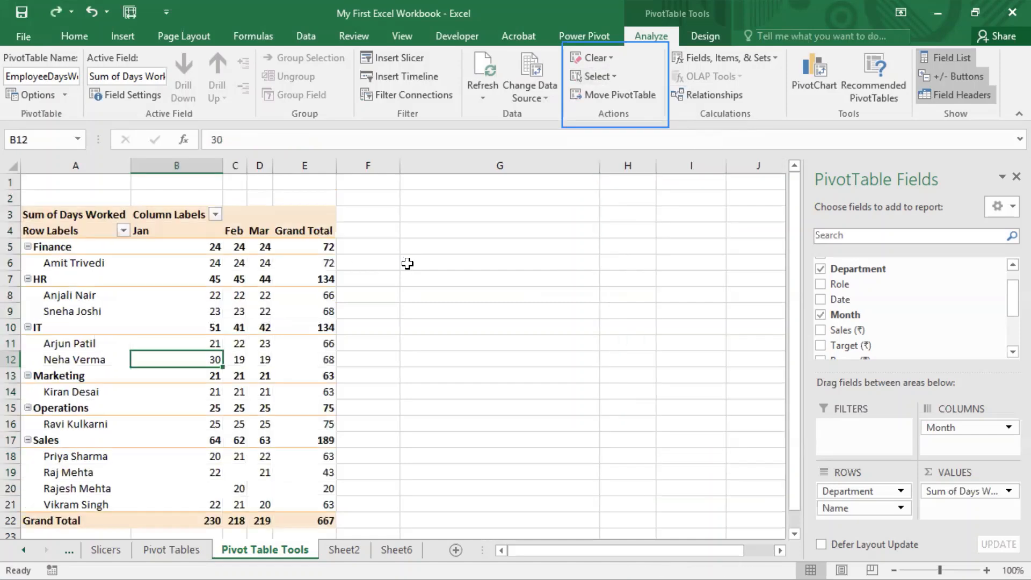
Step: Select the entire PivotTable, starting from its Mar column header
left_click(614, 74)
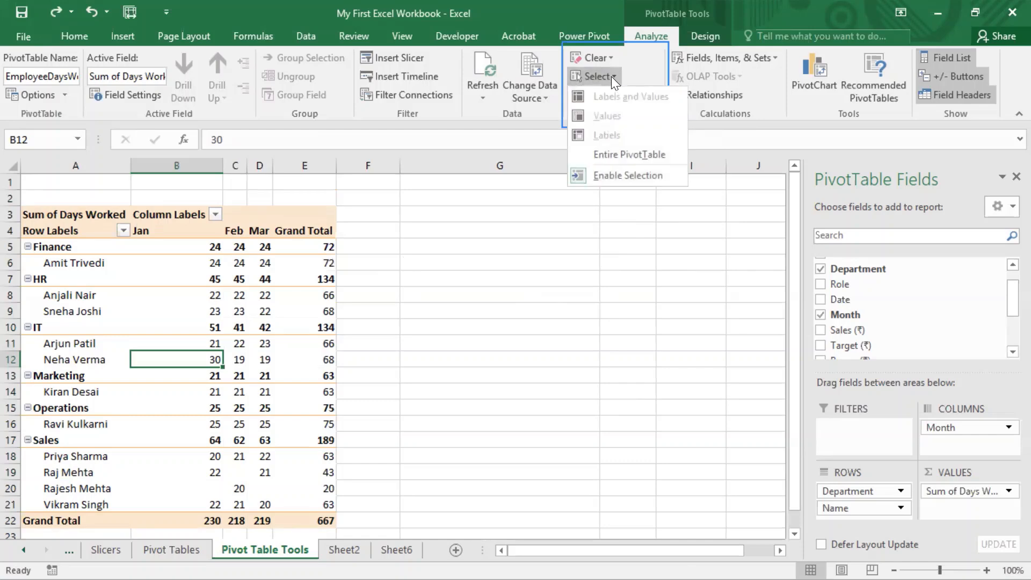
key("Escape")
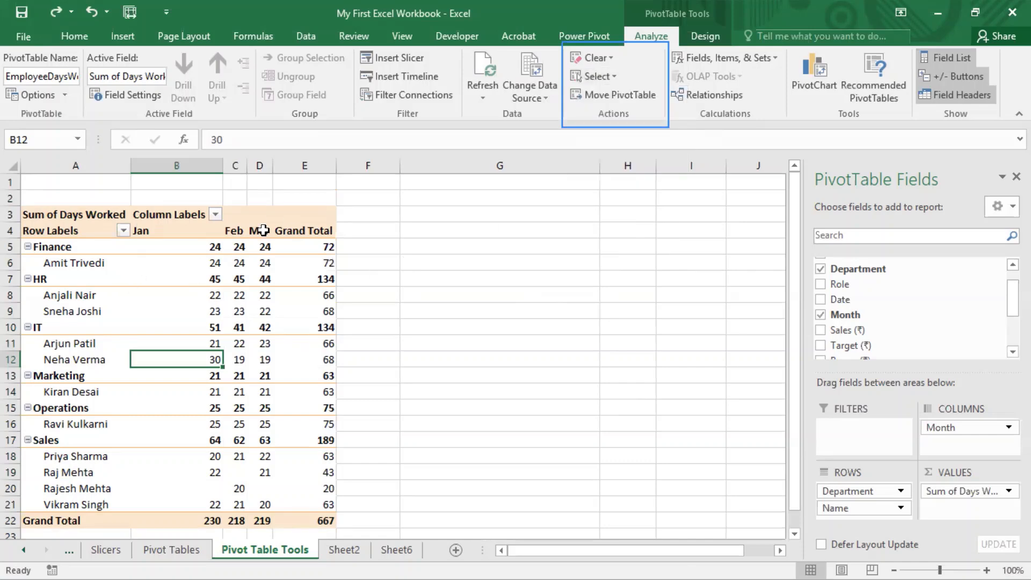
left_click(260, 230)
left_click(613, 73)
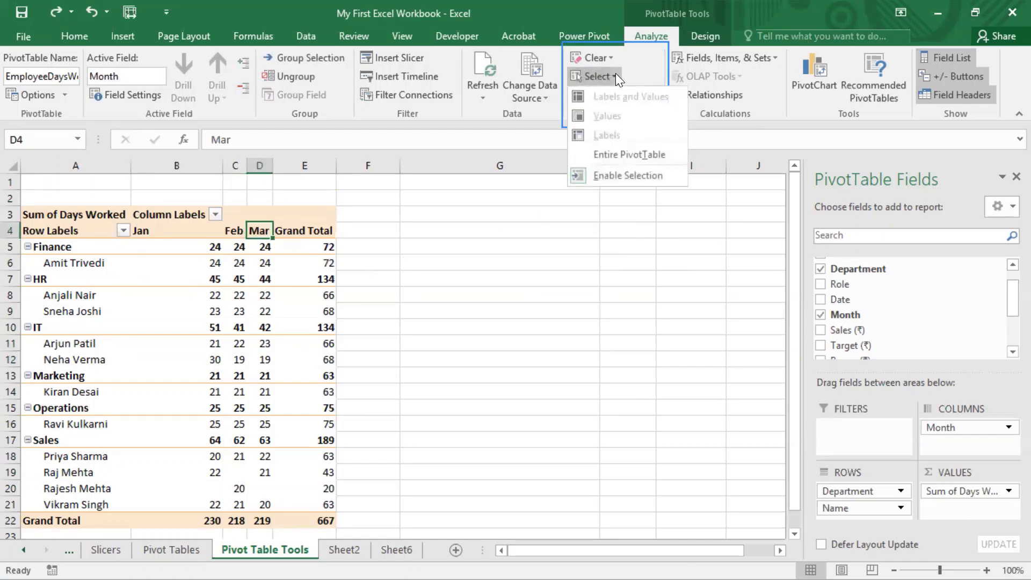
left_click(620, 156)
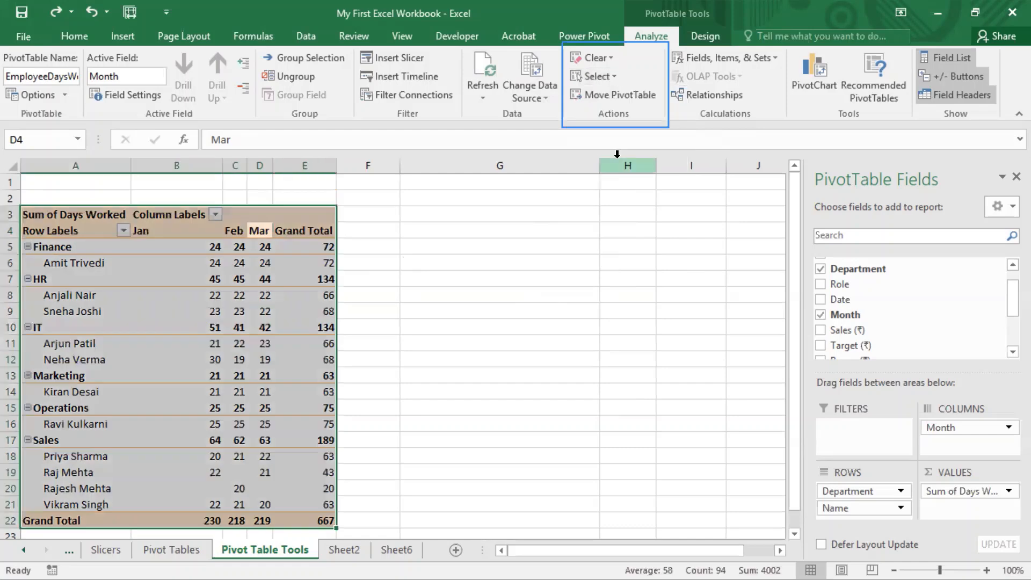
Step: Apply the Labels and Values selection to the selected PivotTable
left_click(618, 76)
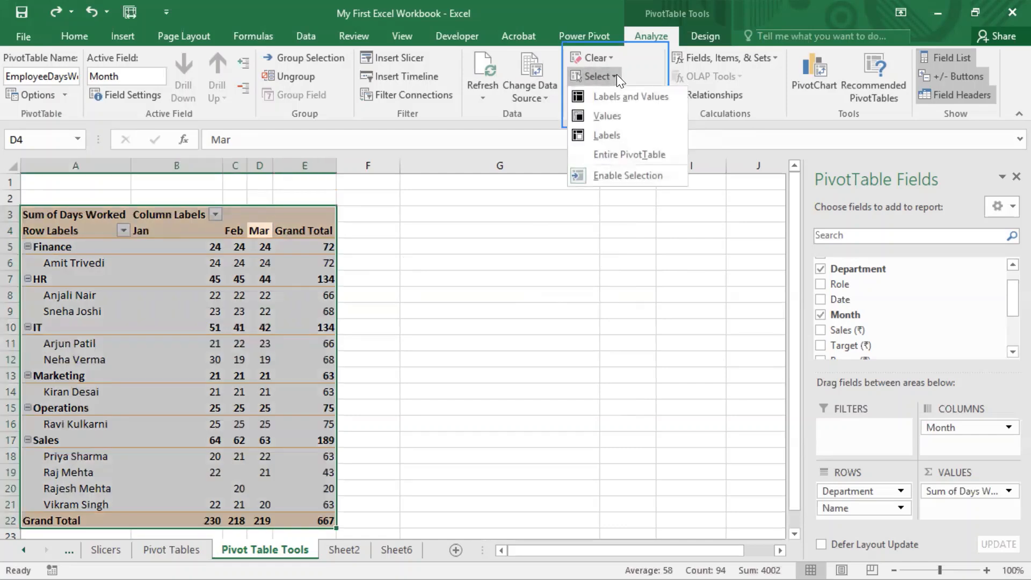
left_click(632, 97)
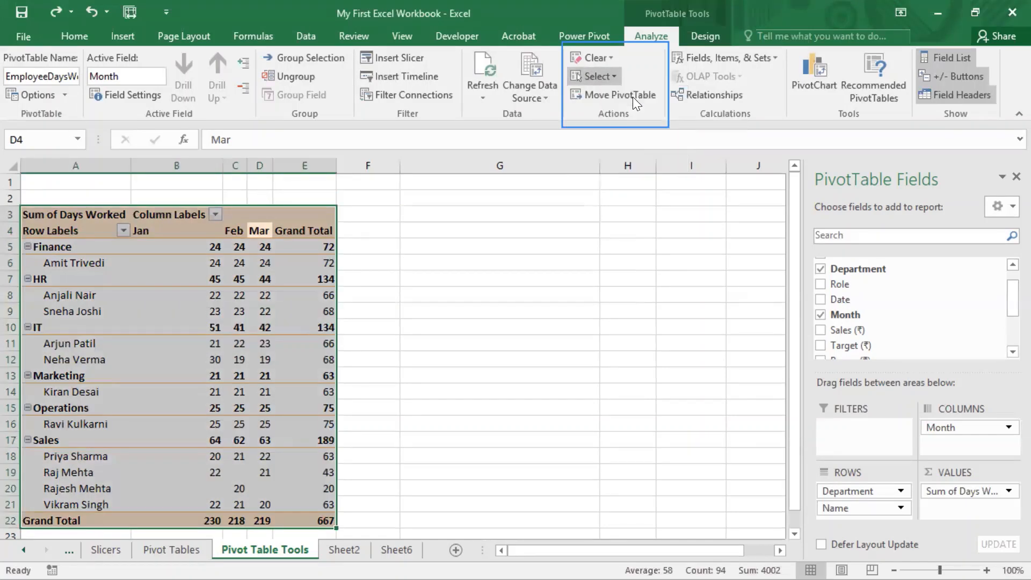
left_click(617, 76)
left_click(629, 92)
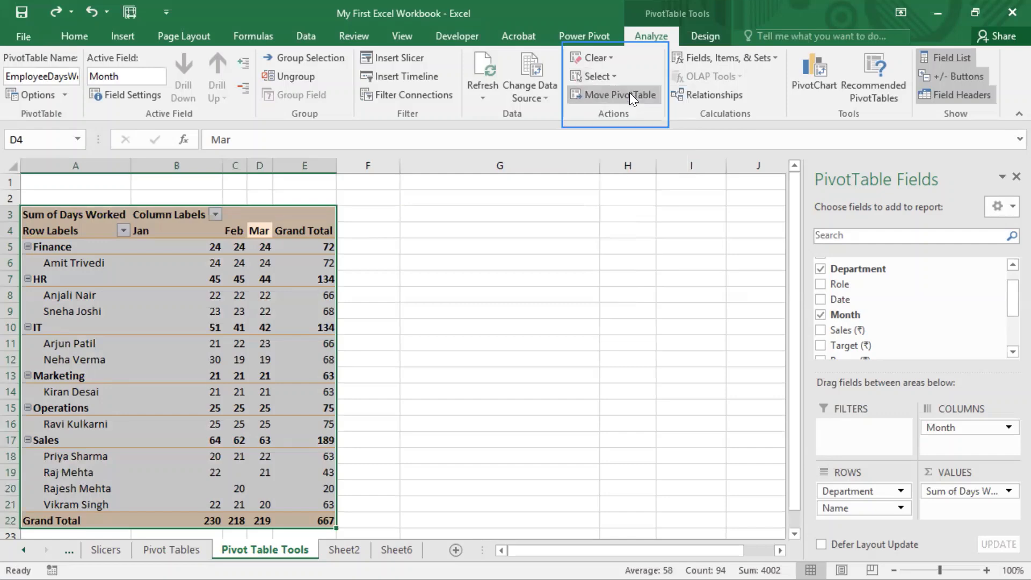
Step: Select only the PivotTable's values, and switch the selection to only its labels
left_click(614, 76)
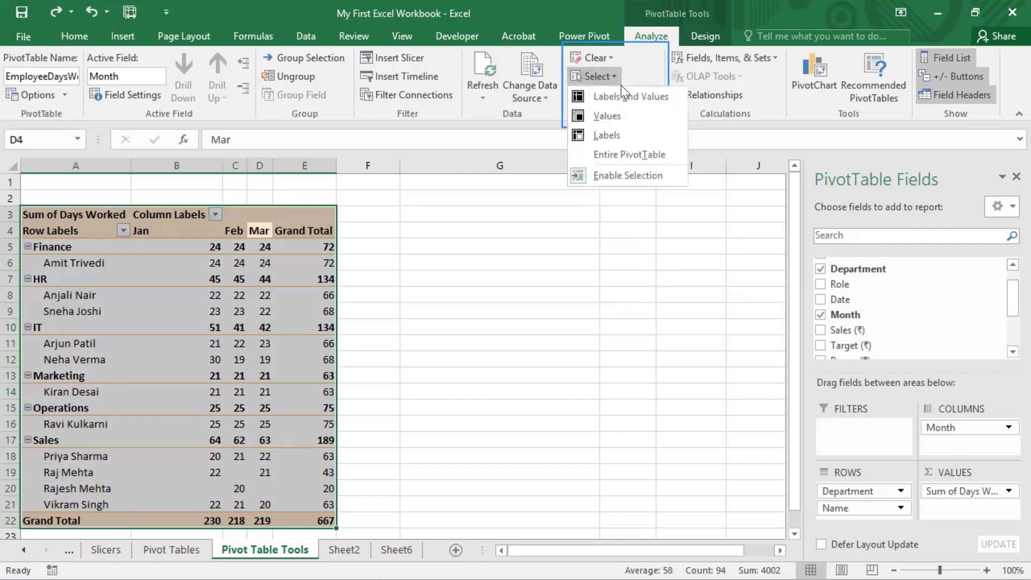
left_click(609, 119)
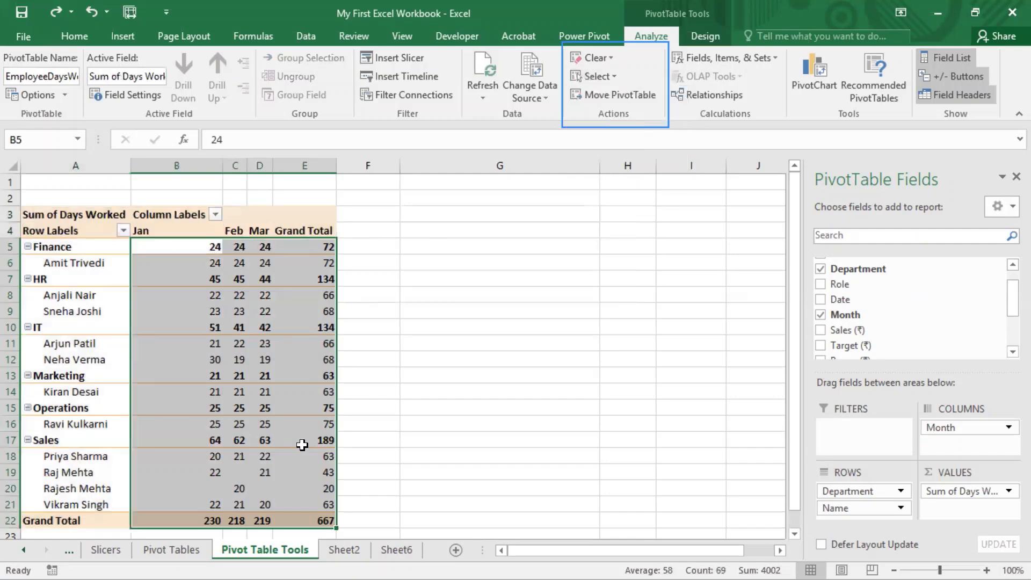
left_click(615, 77)
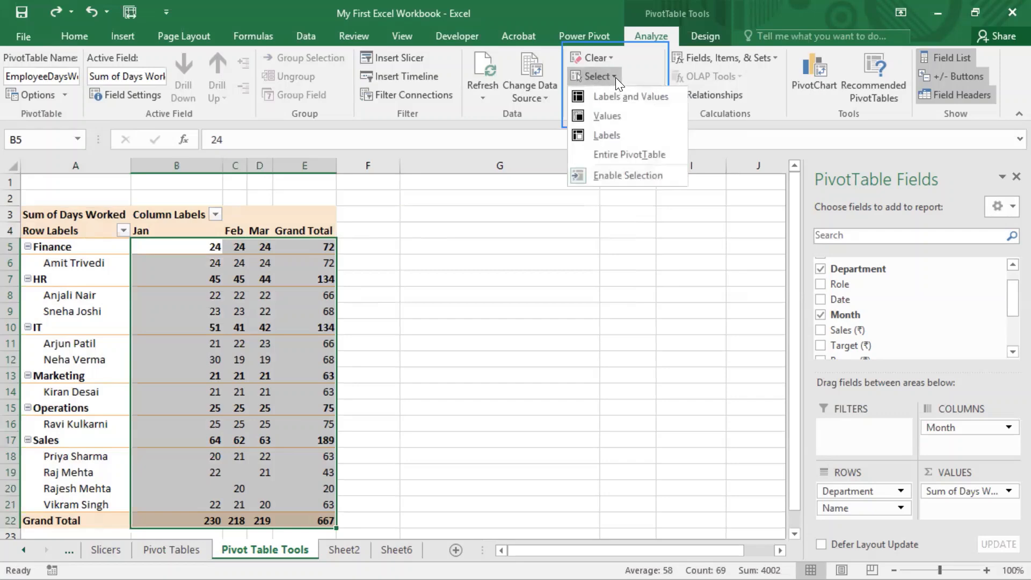
left_click(618, 134)
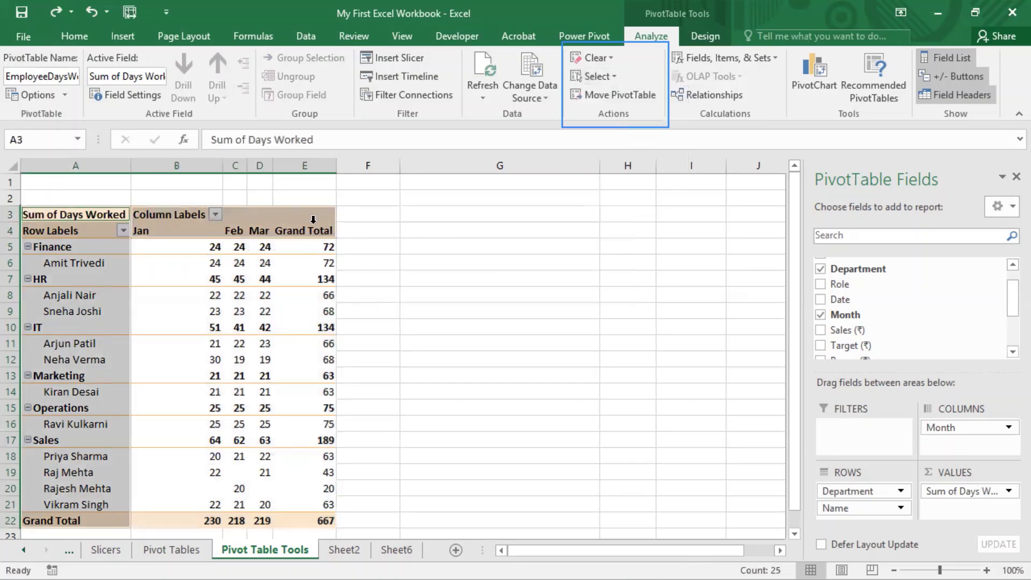
left_click(616, 77)
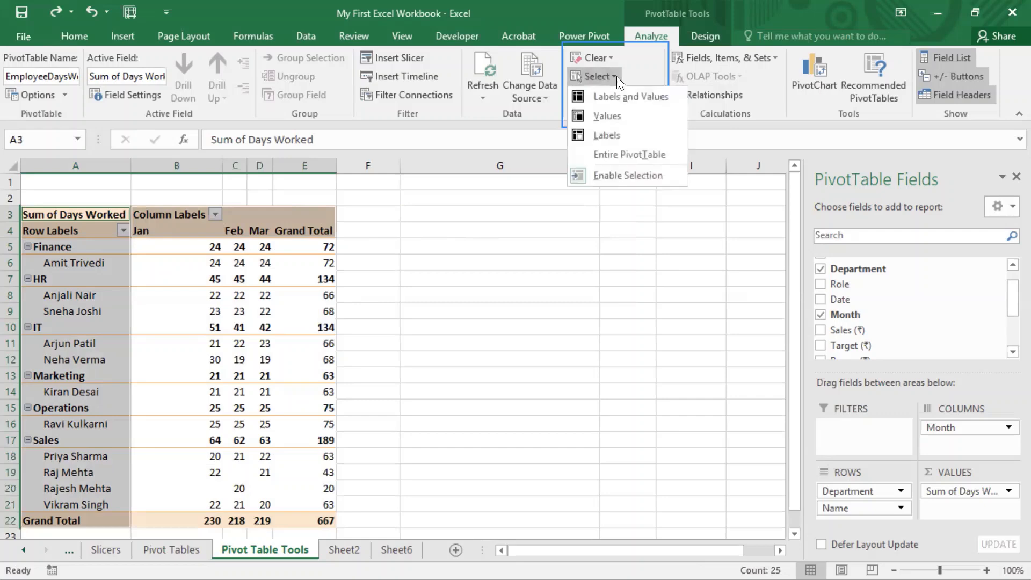
left_click(465, 276)
left_click(555, 181)
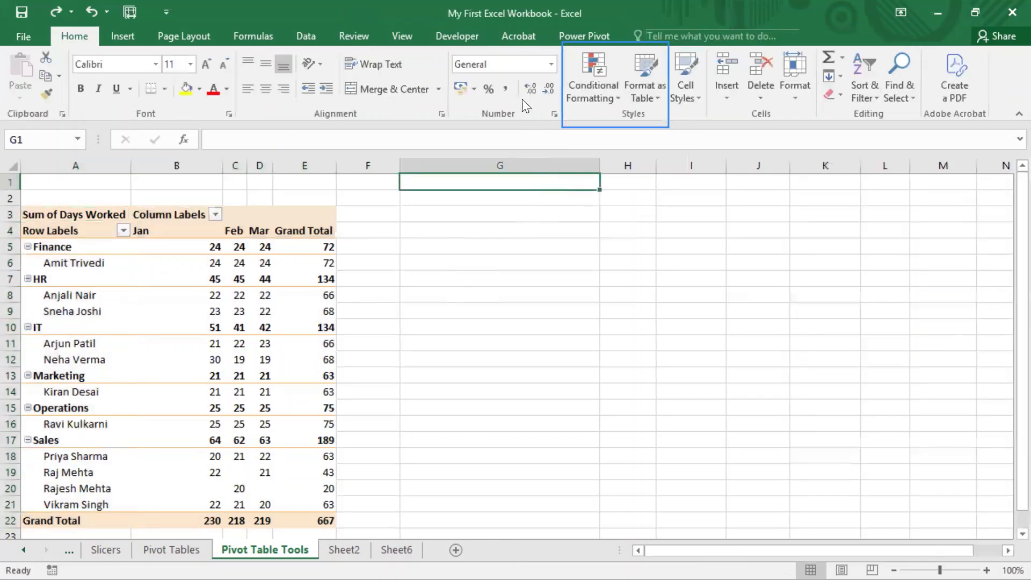
Step: Review the Recommended PivotTables suggestions for the days-worked PivotTable, and close them without inserting one
left_click(236, 327)
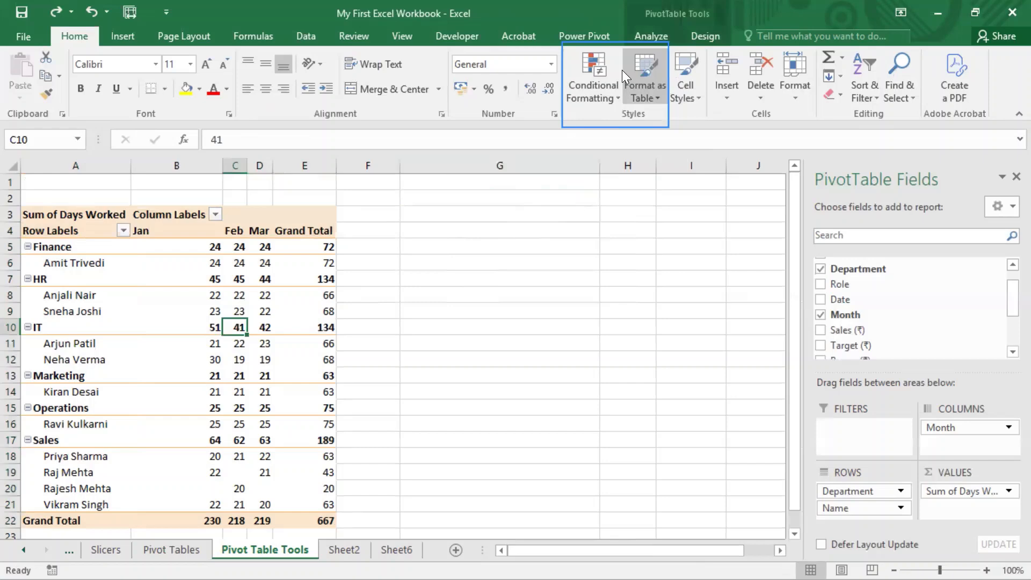
left_click(648, 36)
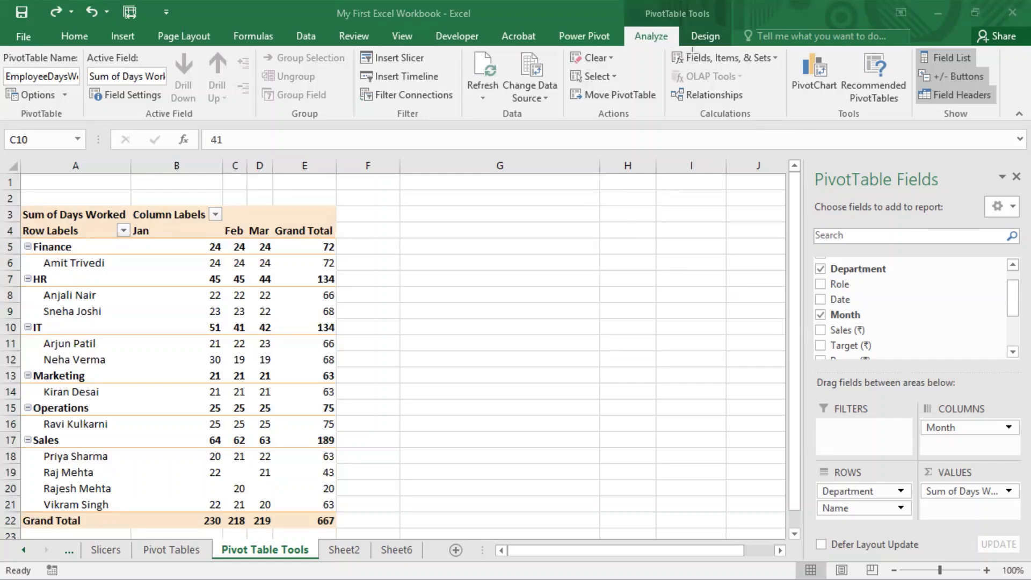
left_click_drag(664, 47, 787, 127)
left_click(878, 73)
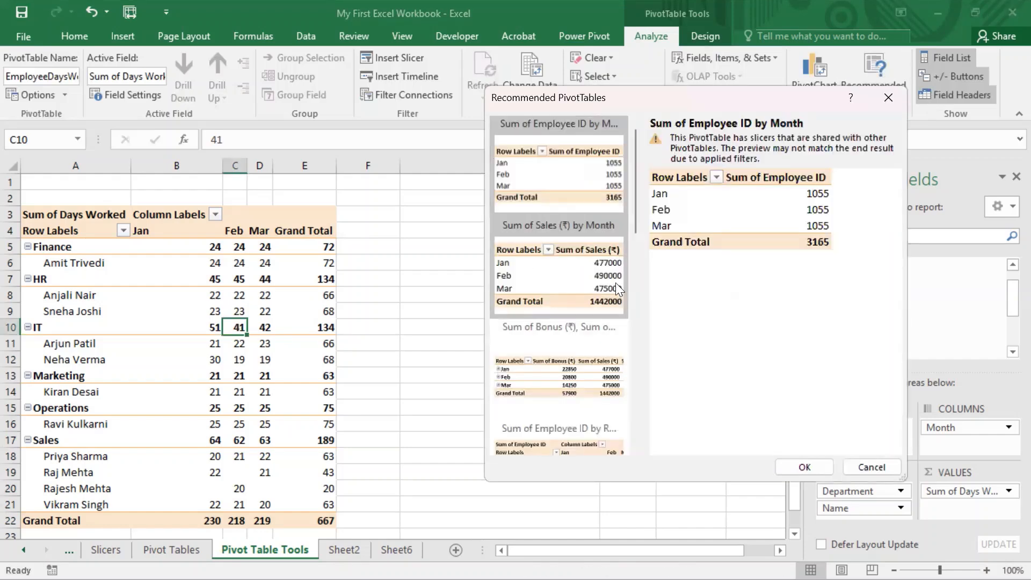
scroll(613, 282, "down", 5)
scroll(613, 283, "up", 5)
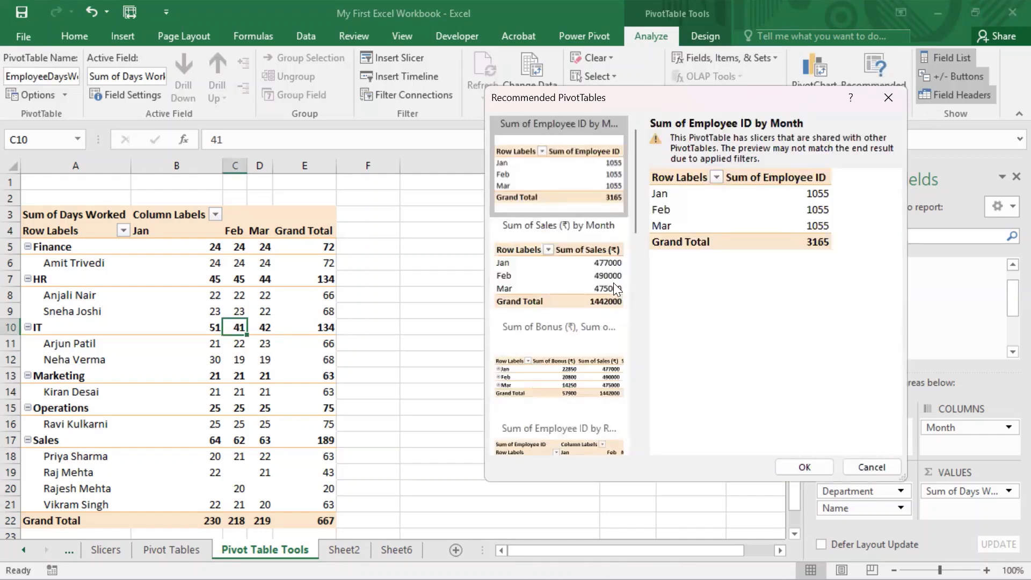
left_click(871, 467)
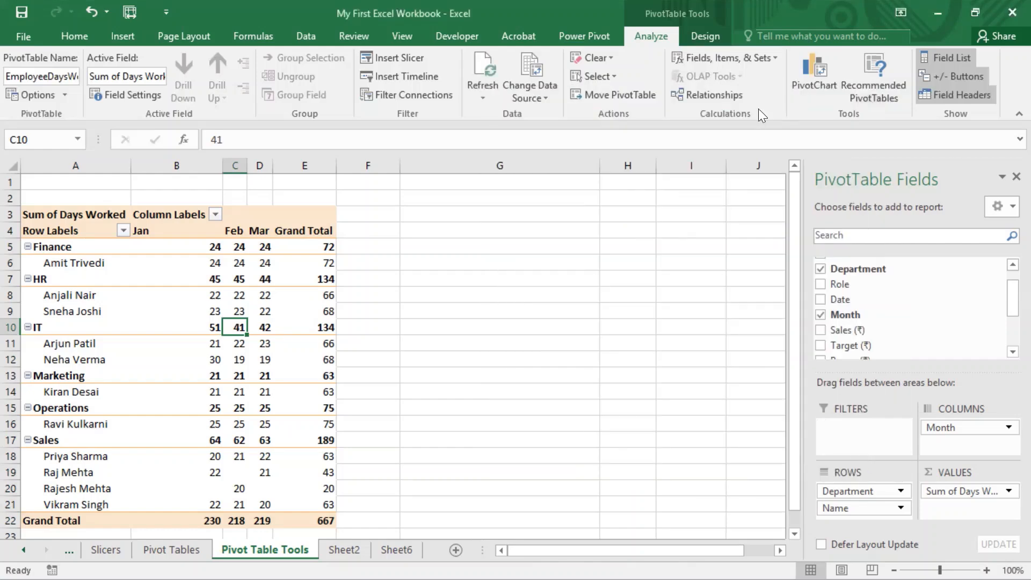
Step: Preview the Line, Bar, X Y (Scatter), Surface, Histogram and Box & Whisker chart types for a new PivotChart
left_click(260, 327)
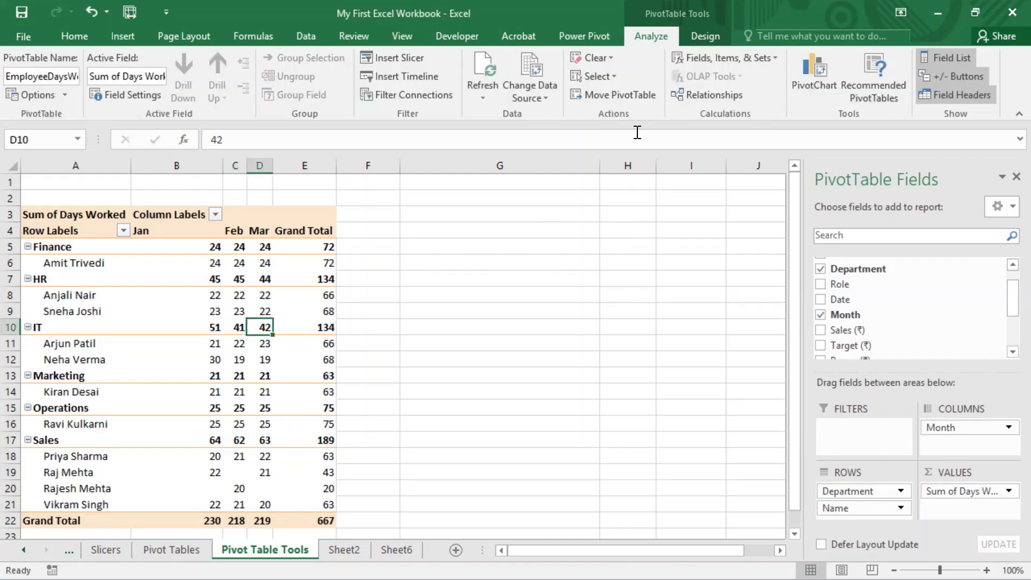
left_click(809, 75)
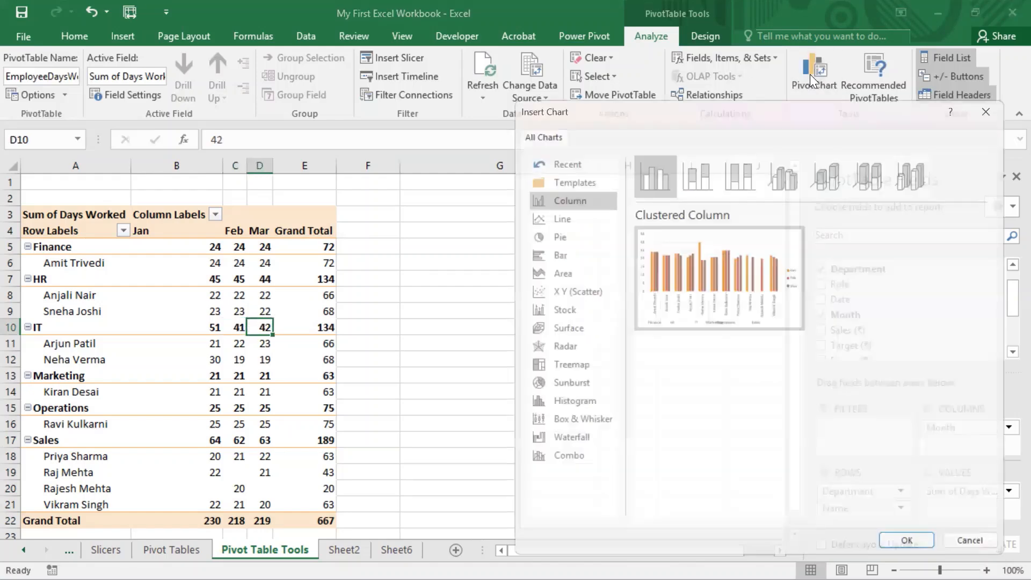
left_click(549, 217)
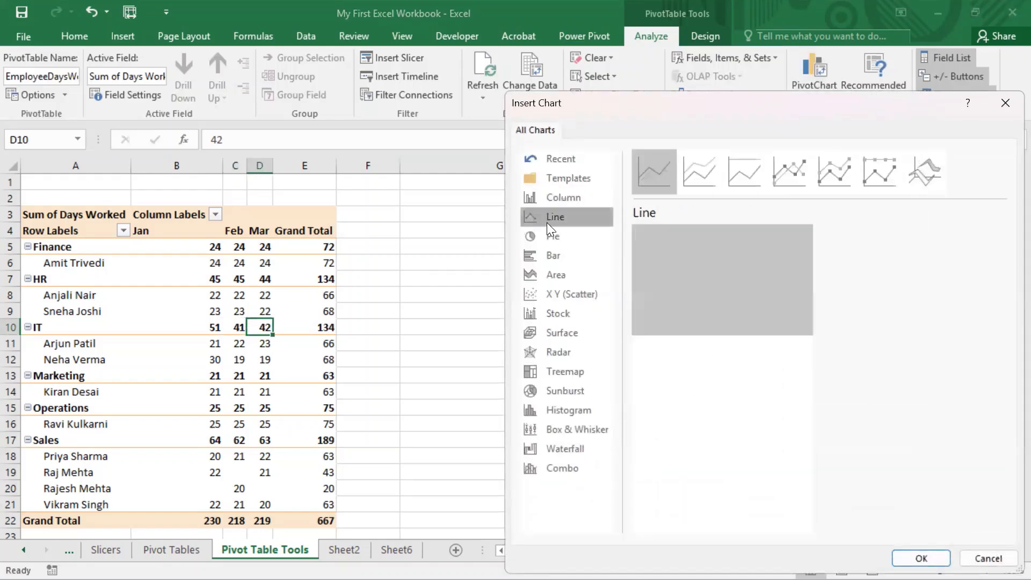
left_click(546, 258)
left_click(553, 293)
left_click(557, 332)
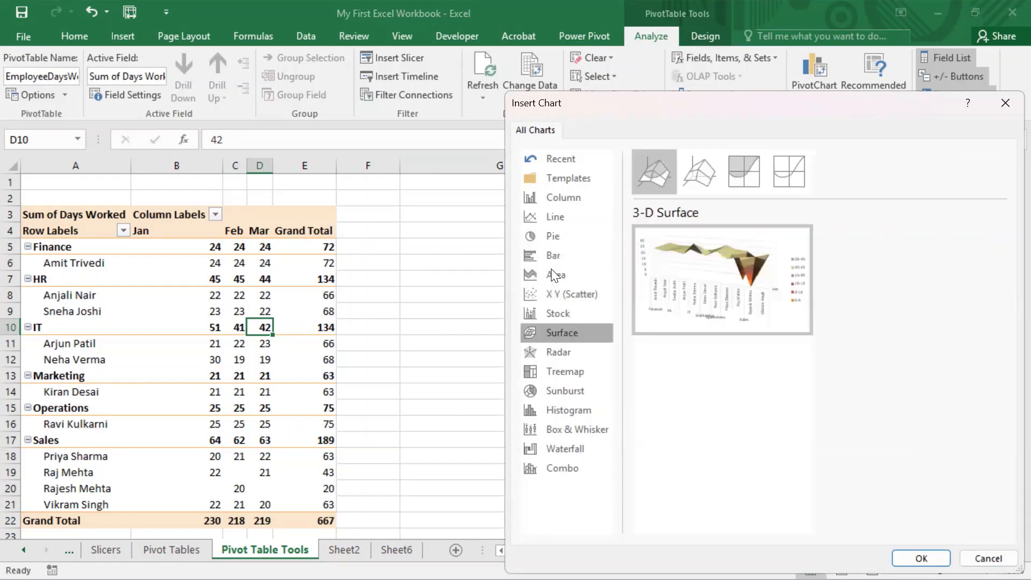
left_click(560, 405)
left_click(555, 428)
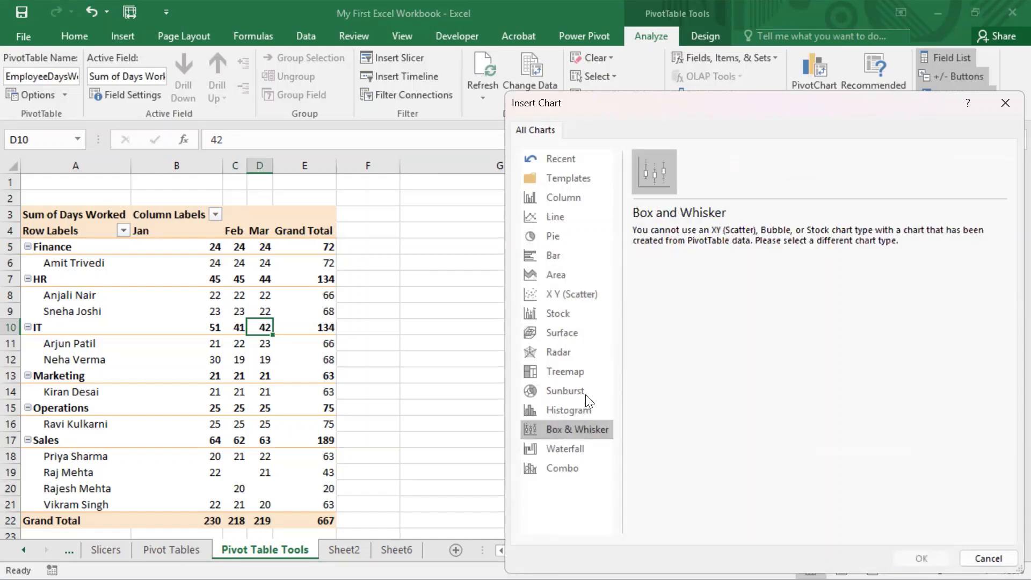
Step: Insert a Clustered Column PivotChart from the PivotTable and delete it again
left_click(561, 197)
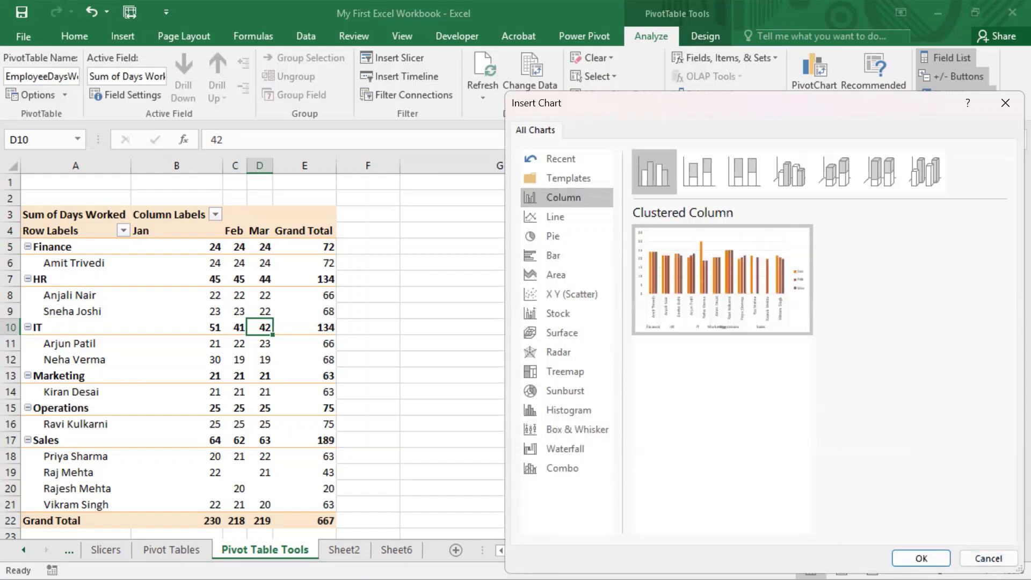
left_click(921, 558)
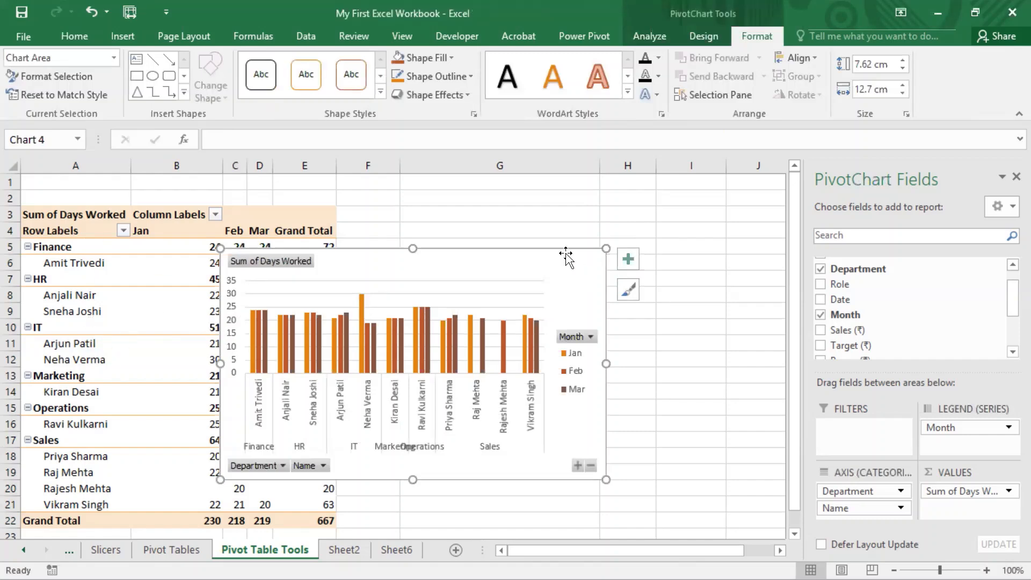
key("Delete")
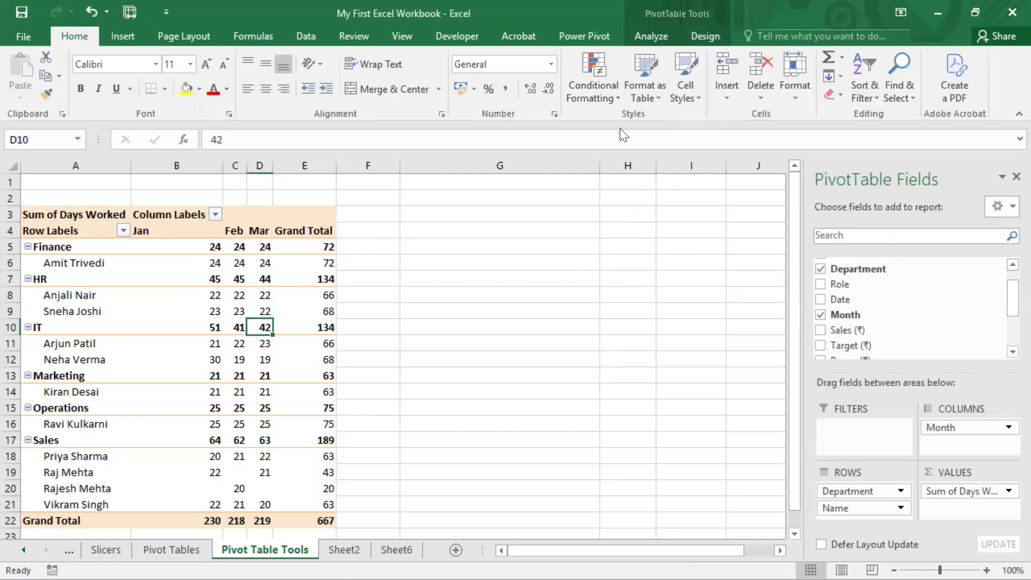
Step: Review the PivotTable's name and its Layout & Format settings in PivotTable Options, and close them without changes
left_click(209, 283)
left_click(656, 42)
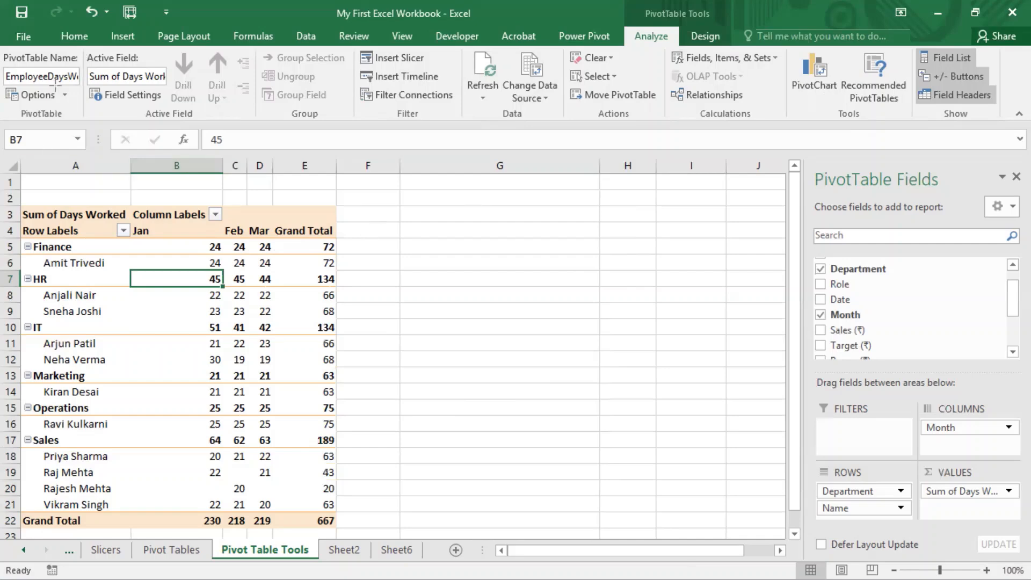
left_click_drag(81, 40, 1, 126)
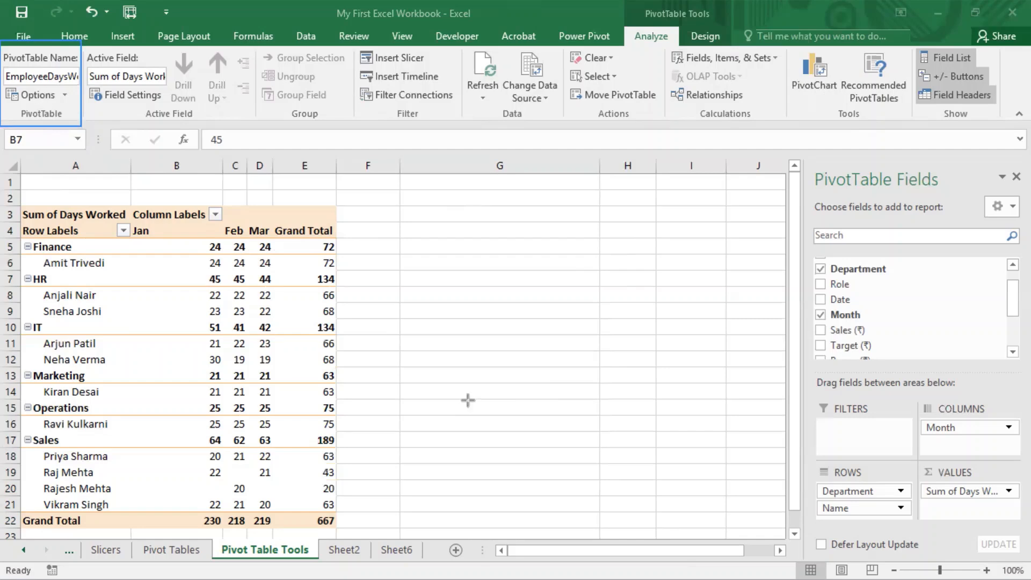
left_click(47, 76)
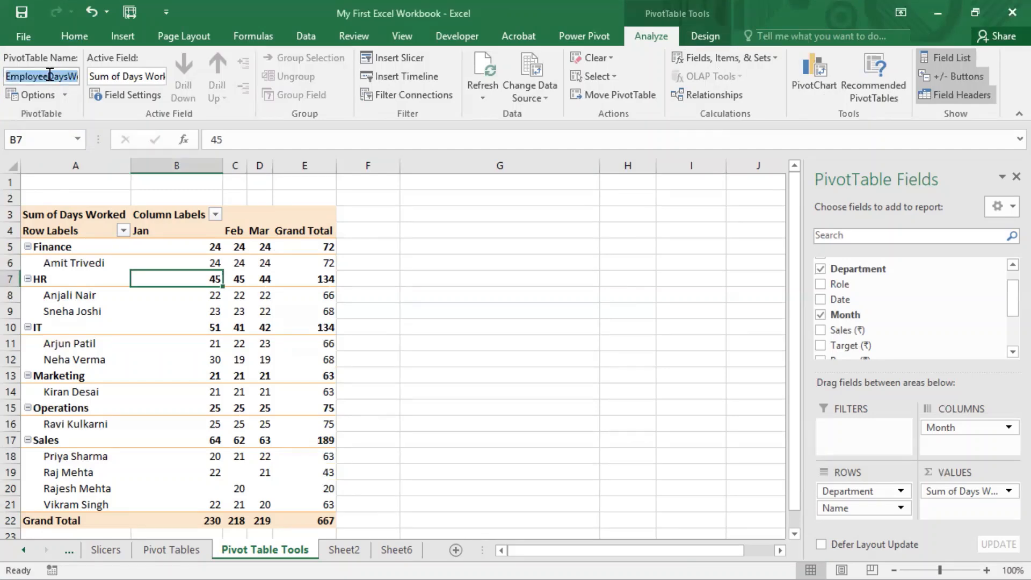
left_click(45, 97)
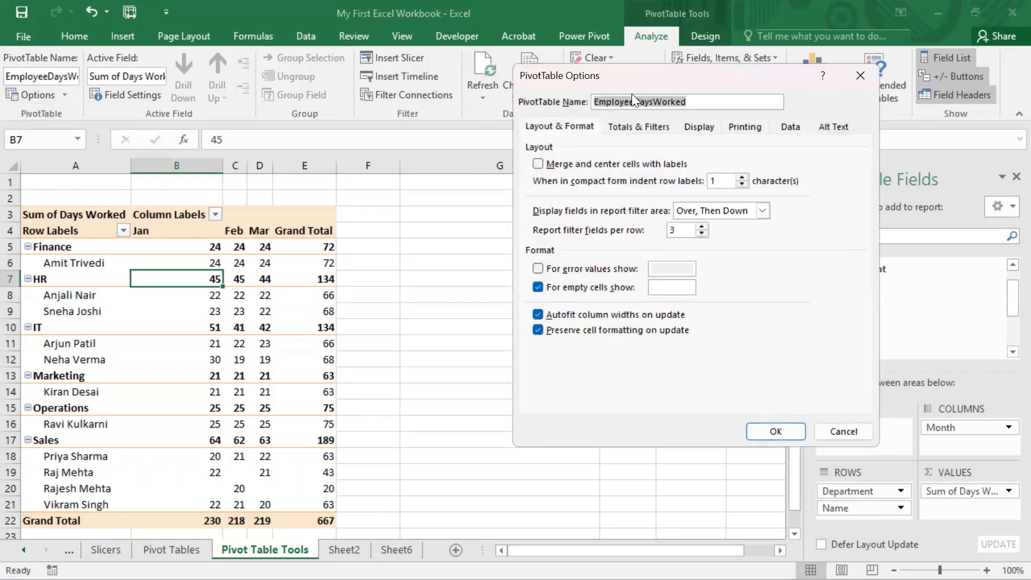
left_click_drag(657, 74, 483, 20)
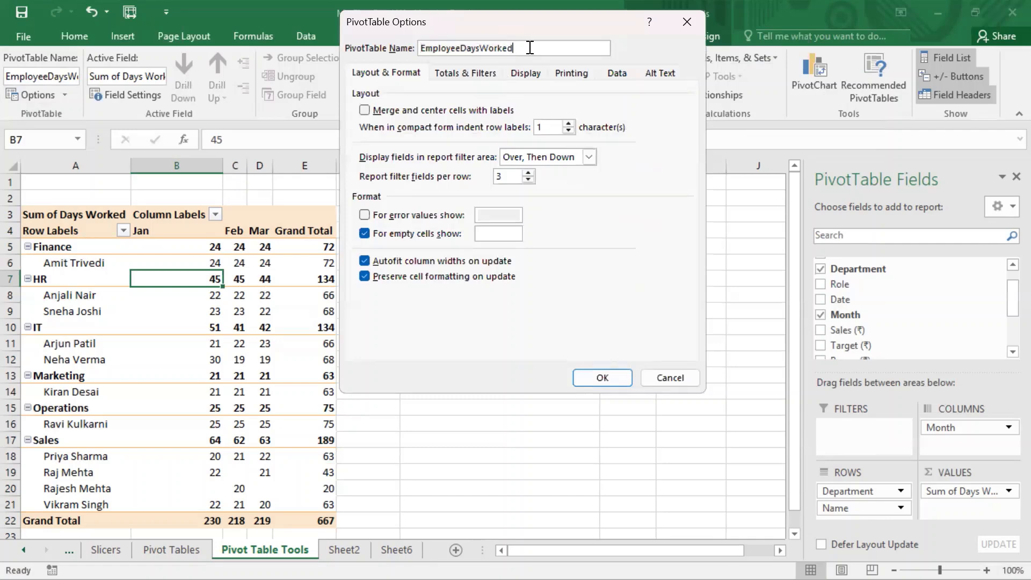
left_click_drag(529, 48, 372, 37)
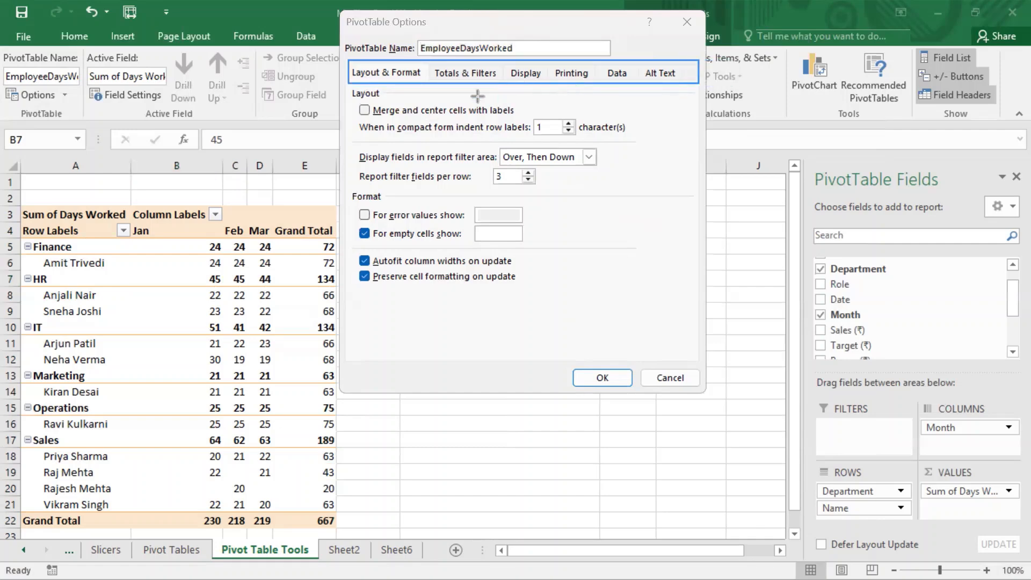
left_click_drag(430, 59, 695, 81)
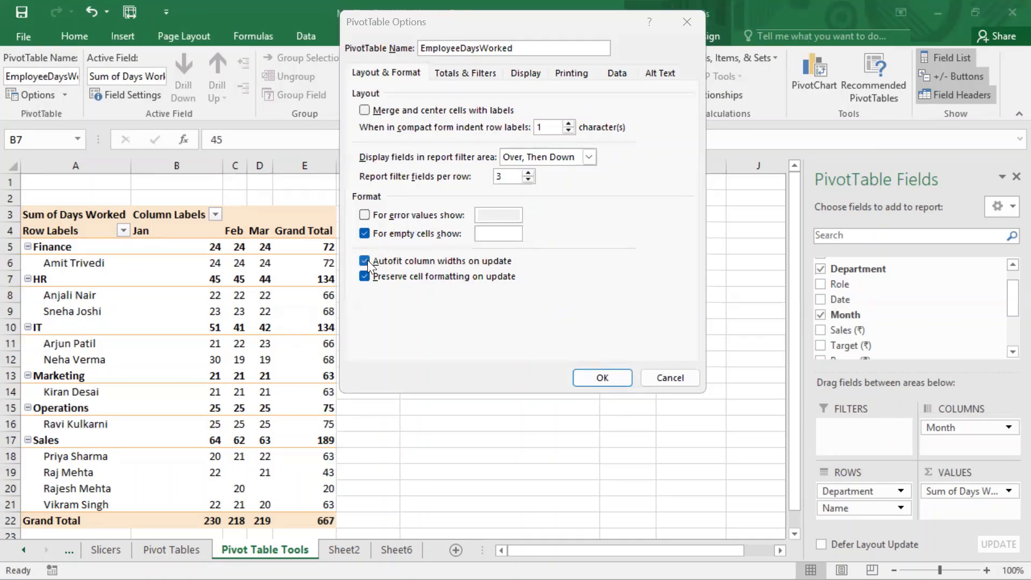
left_click(681, 274)
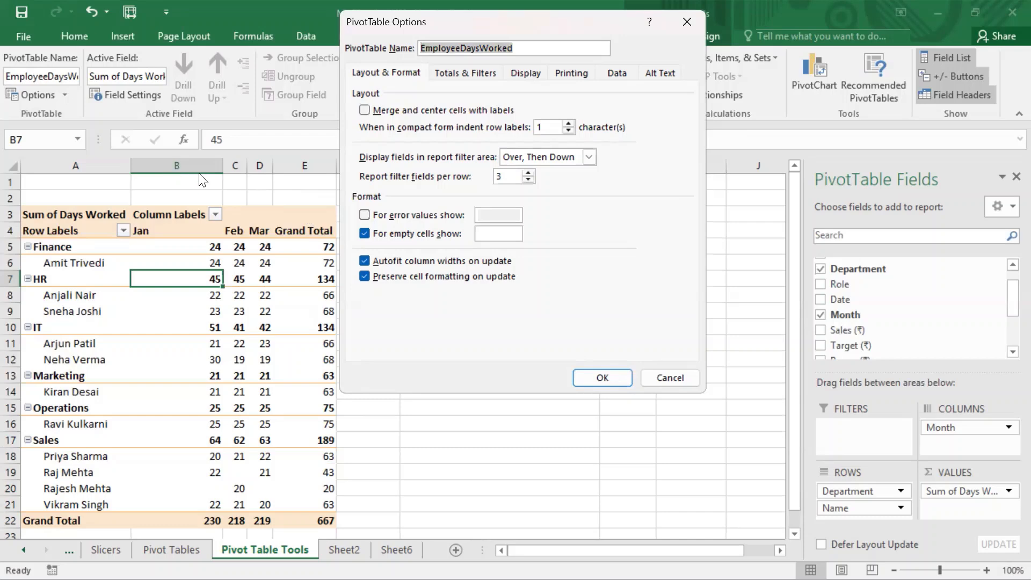
key("Escape")
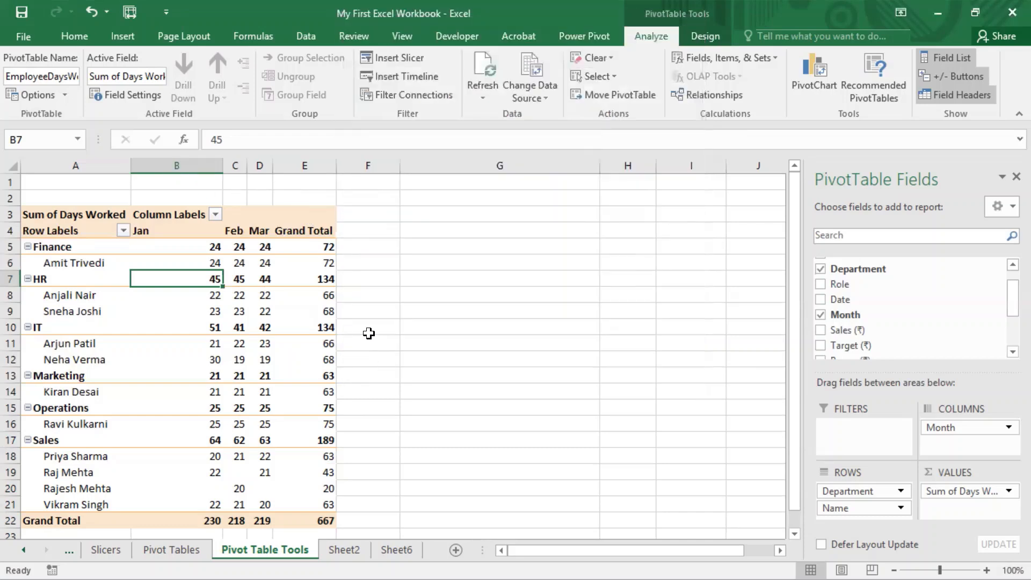
Step: Widen columns B to E to one equal width and center their contents
left_click_drag(177, 166, 426, 168)
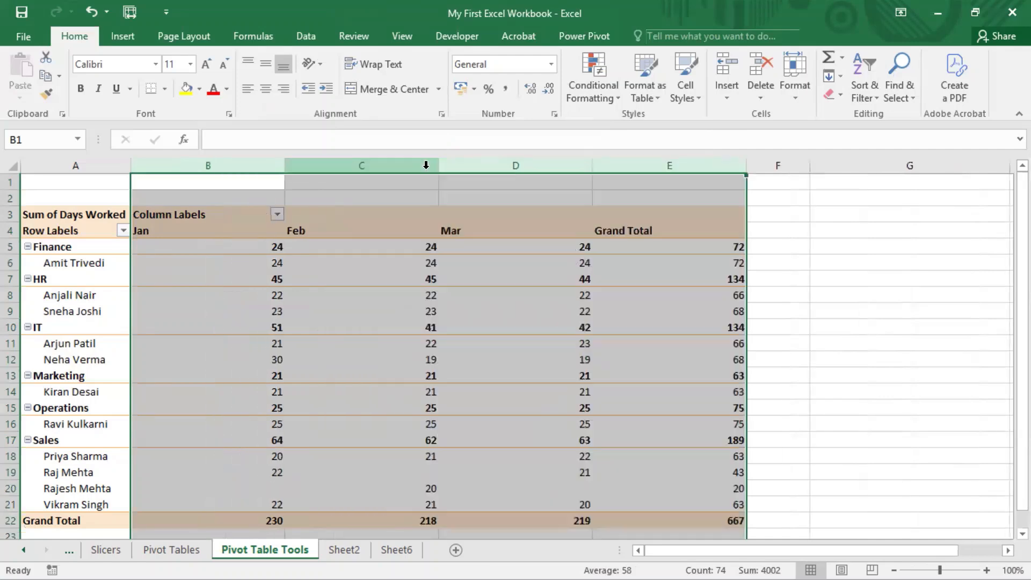
left_click(265, 89)
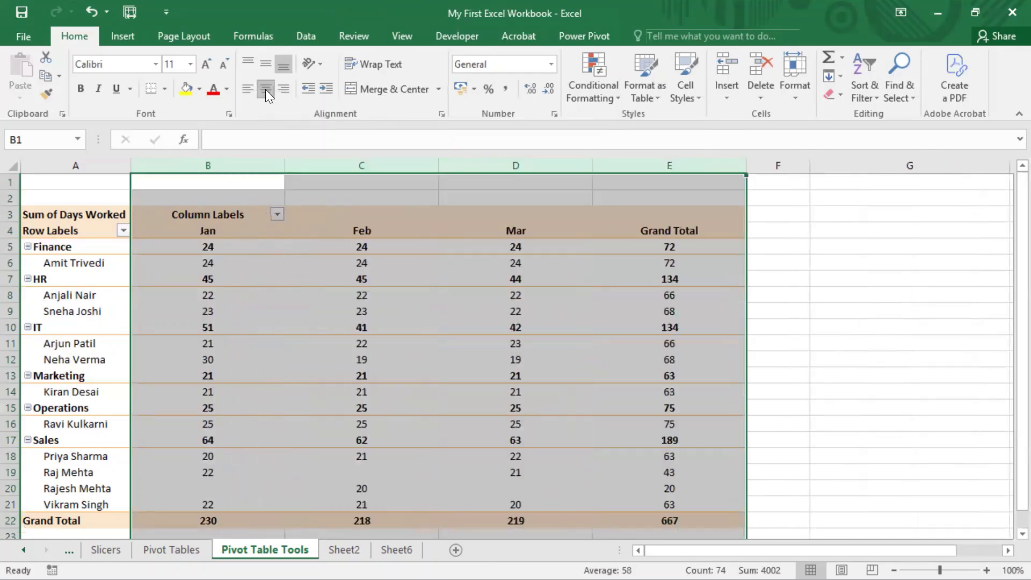
left_click(307, 306)
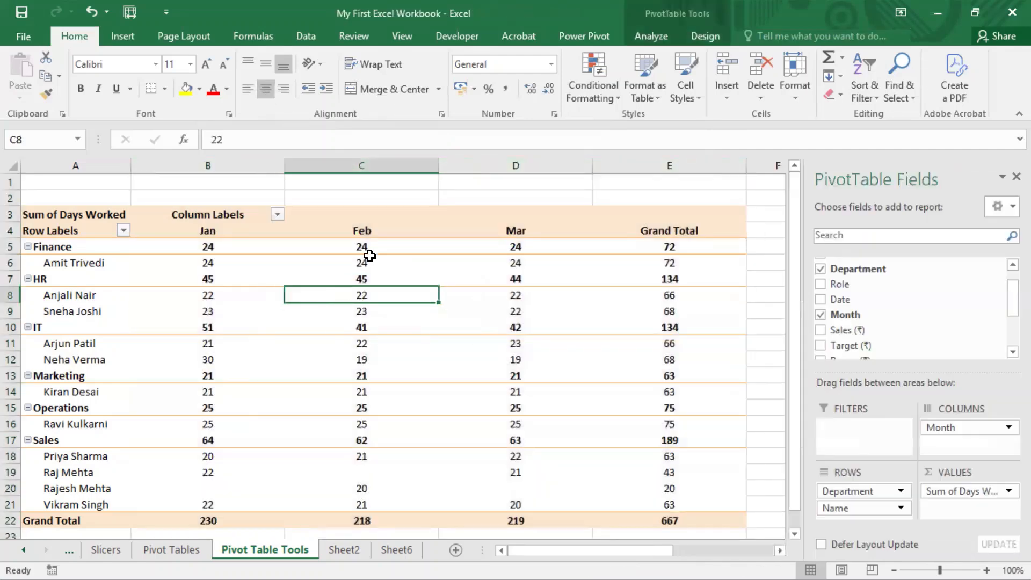
Step: Refresh the PivotTable, and widen columns B to E to one equal width again
right_click(371, 260)
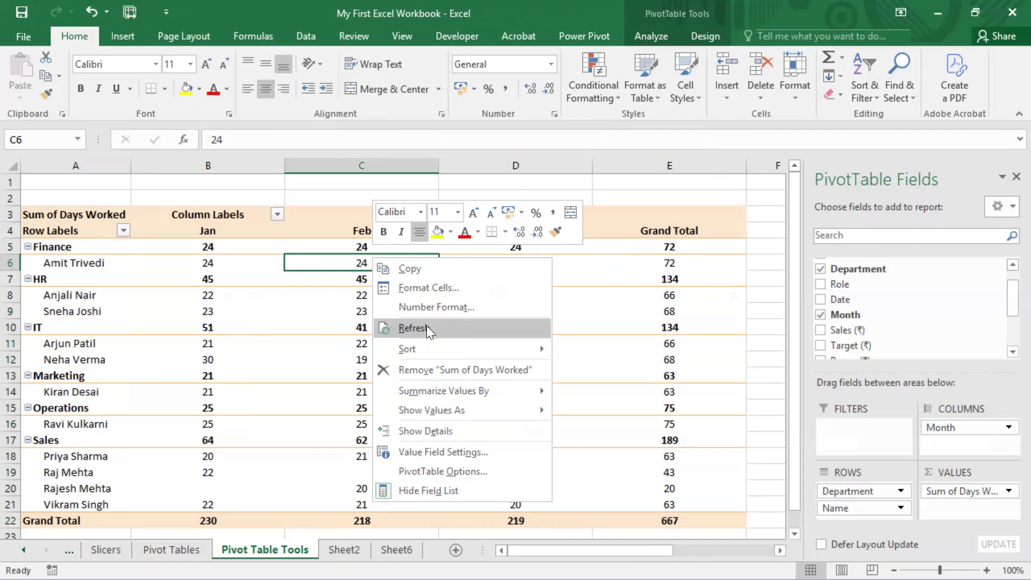
left_click(426, 329)
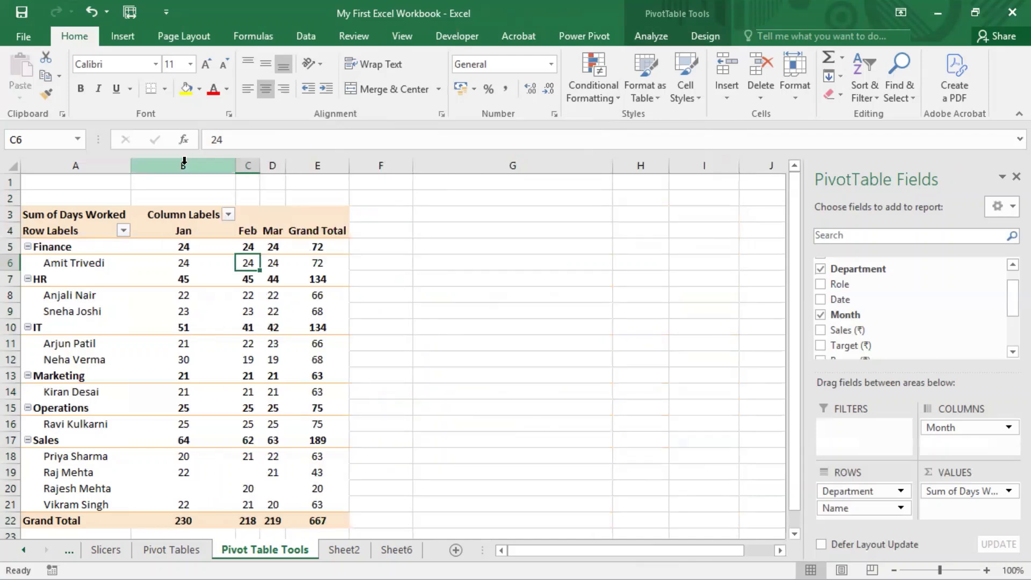
left_click_drag(184, 161, 364, 163)
left_click(524, 249)
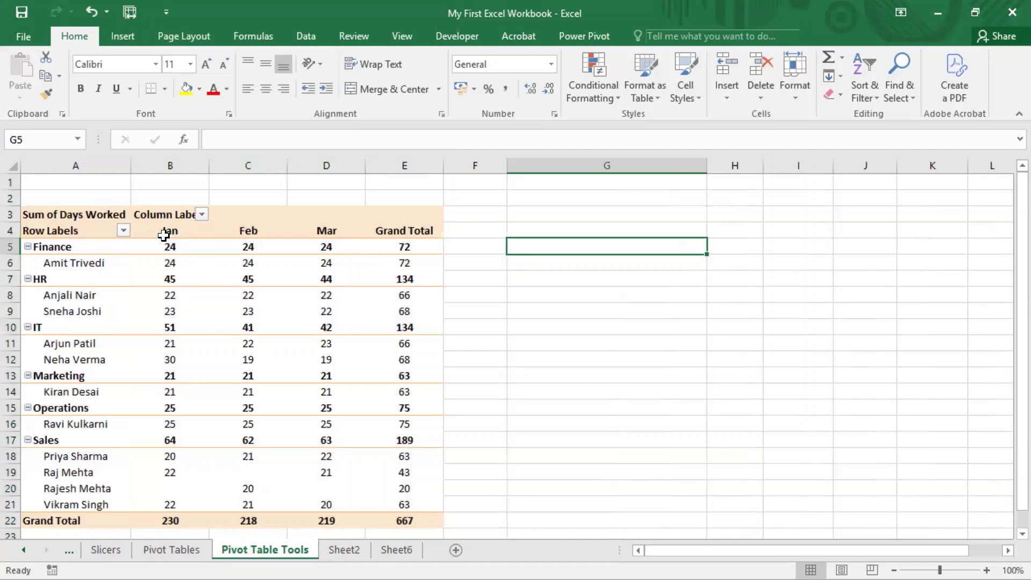
Step: Turn off Autofit column widths on update in the PivotTable's options
left_click(332, 274)
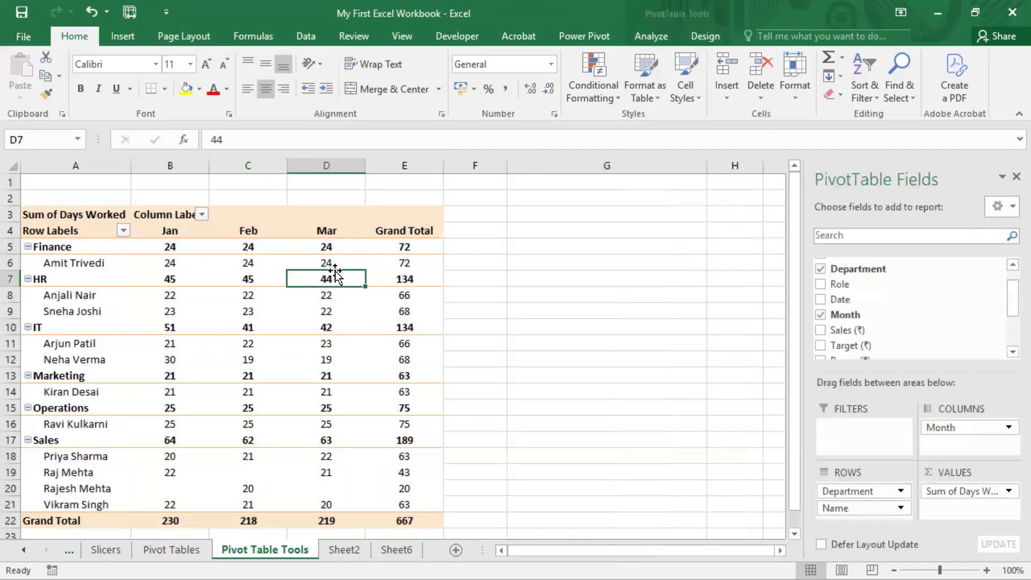
left_click(644, 33)
left_click(38, 99)
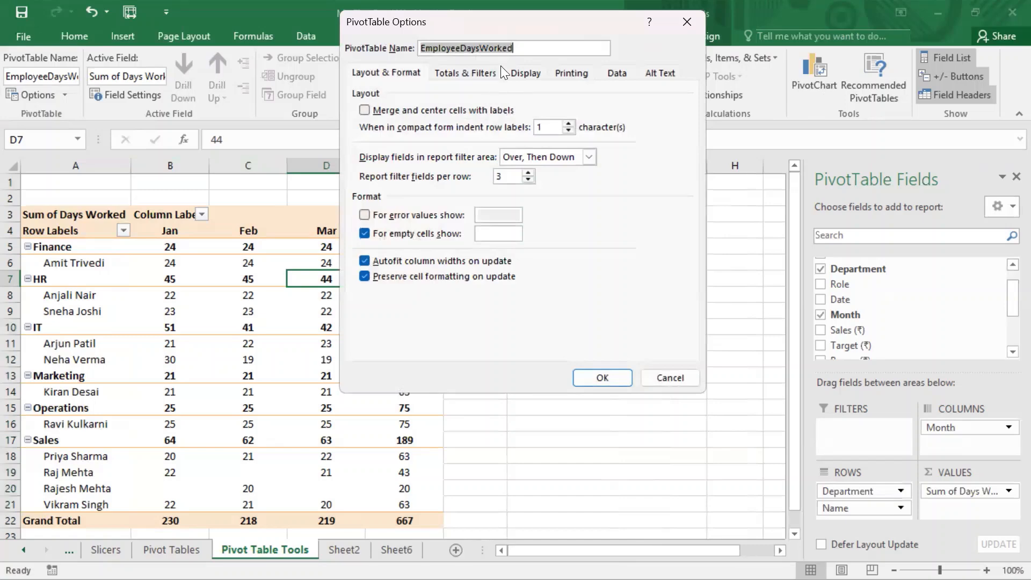
left_click_drag(521, 20, 395, 15)
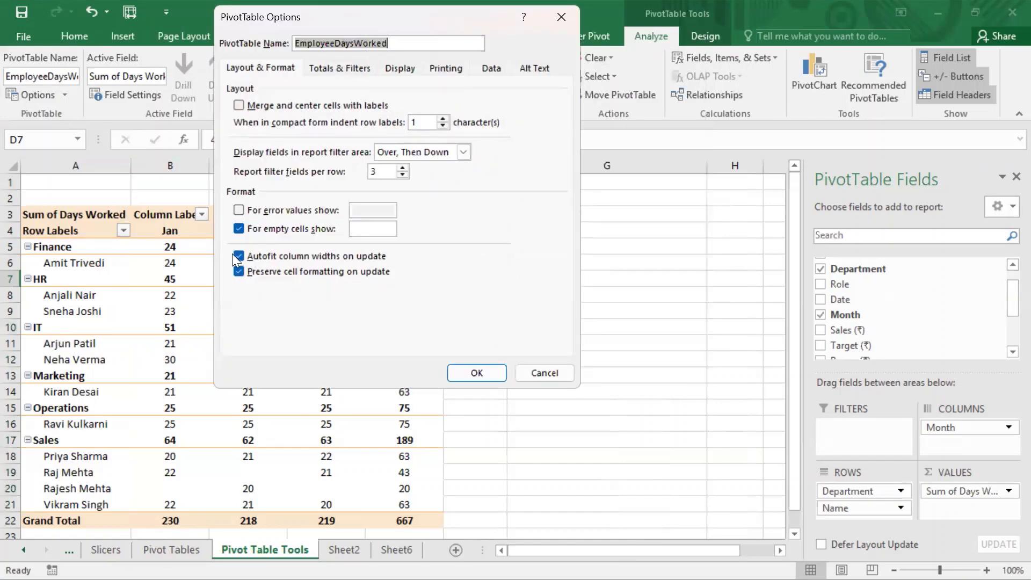
left_click(238, 256)
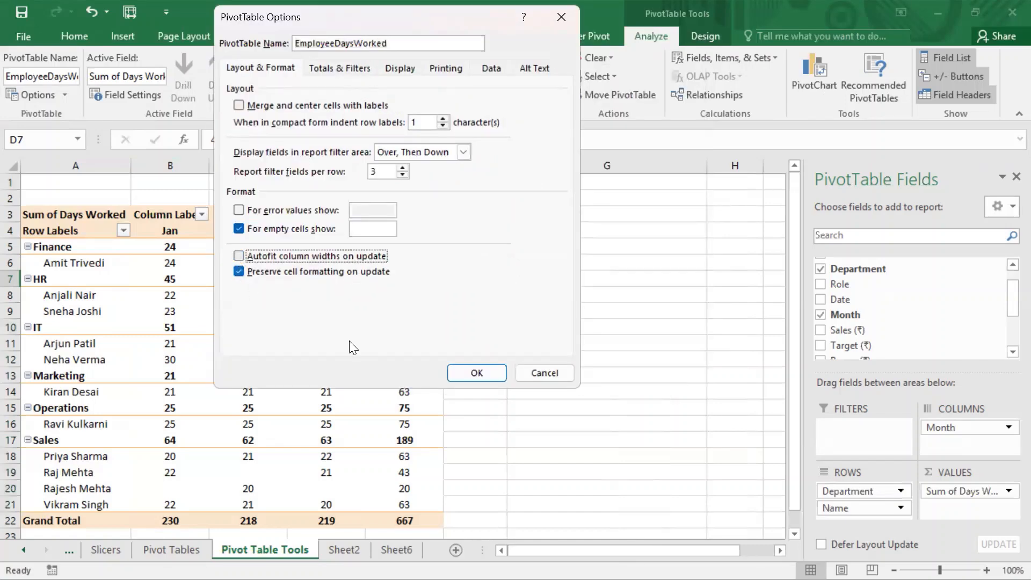
left_click(459, 374)
left_click(249, 328)
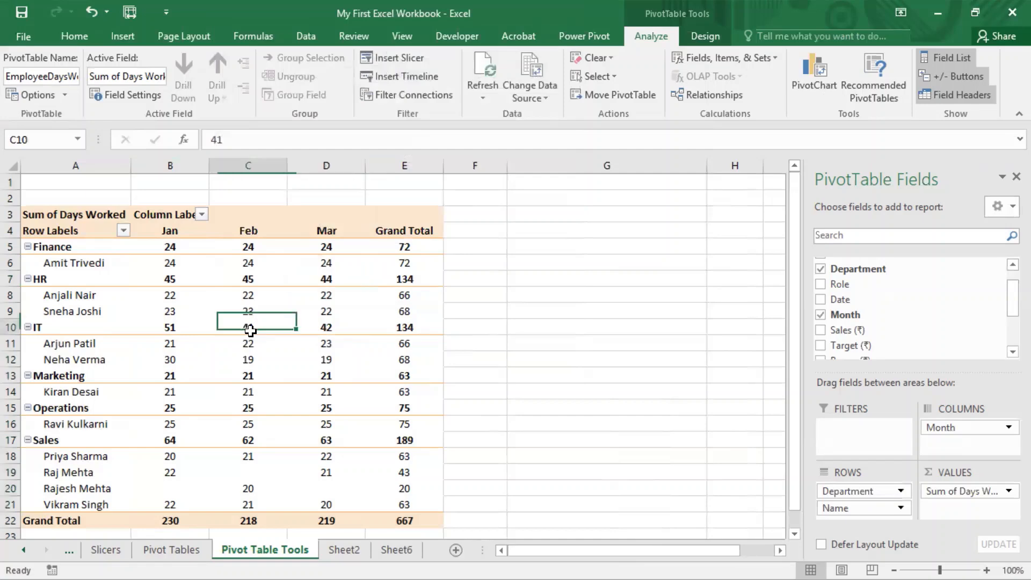
Step: Refresh the PivotTable repeatedly from several of its value cells to test that the column widths are kept
right_click(248, 329)
left_click(301, 403)
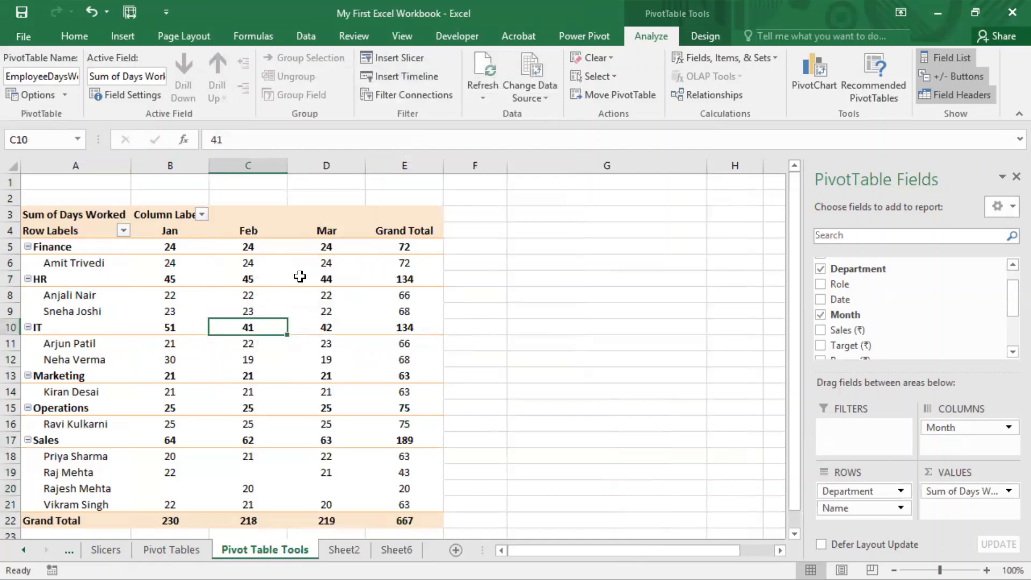
right_click(302, 277)
right_click(160, 331)
left_click(202, 403)
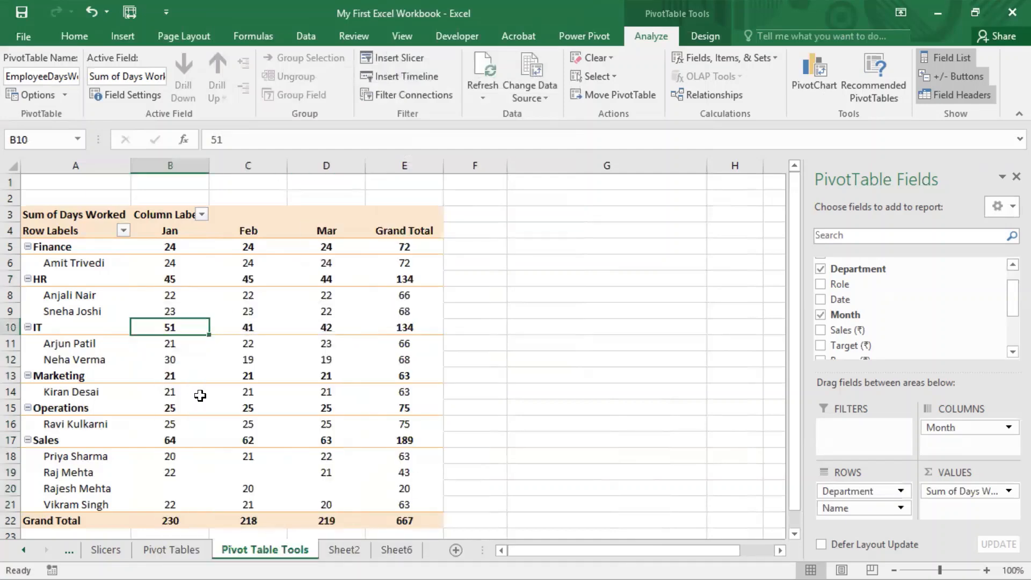
left_click(337, 274)
right_click(341, 280)
left_click(207, 359)
right_click(206, 359)
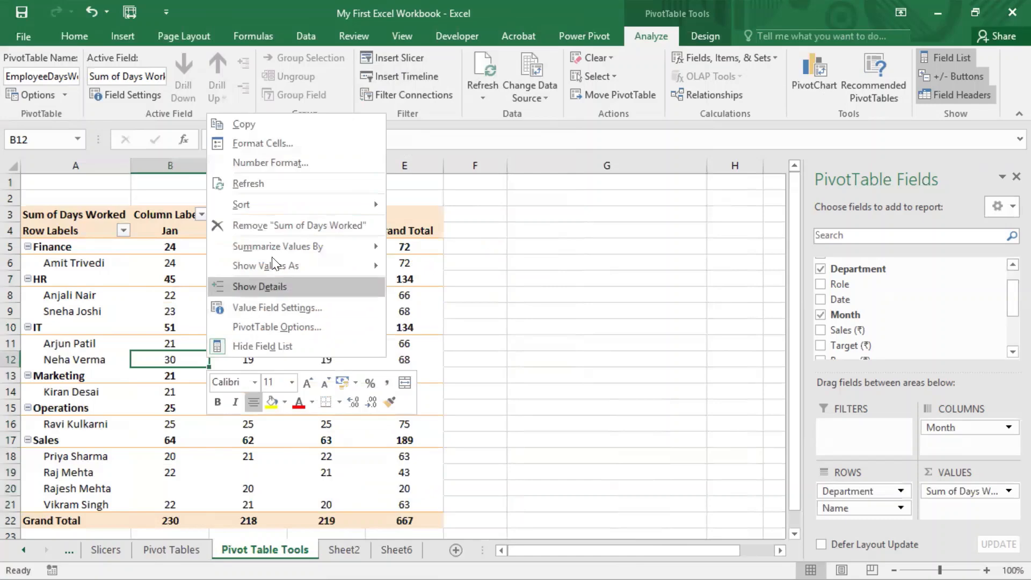
left_click(271, 185)
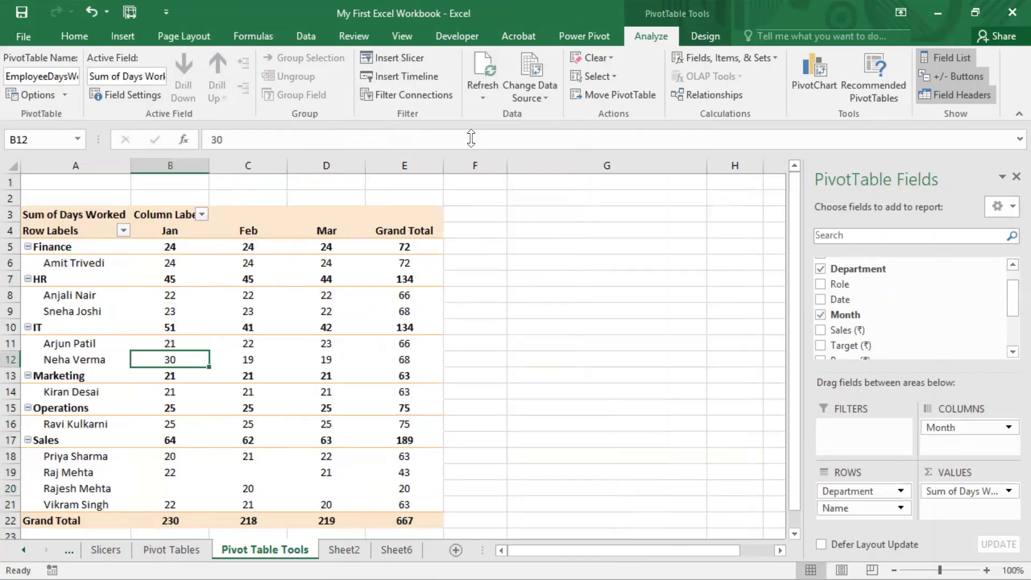
left_click(484, 70)
left_click(484, 70)
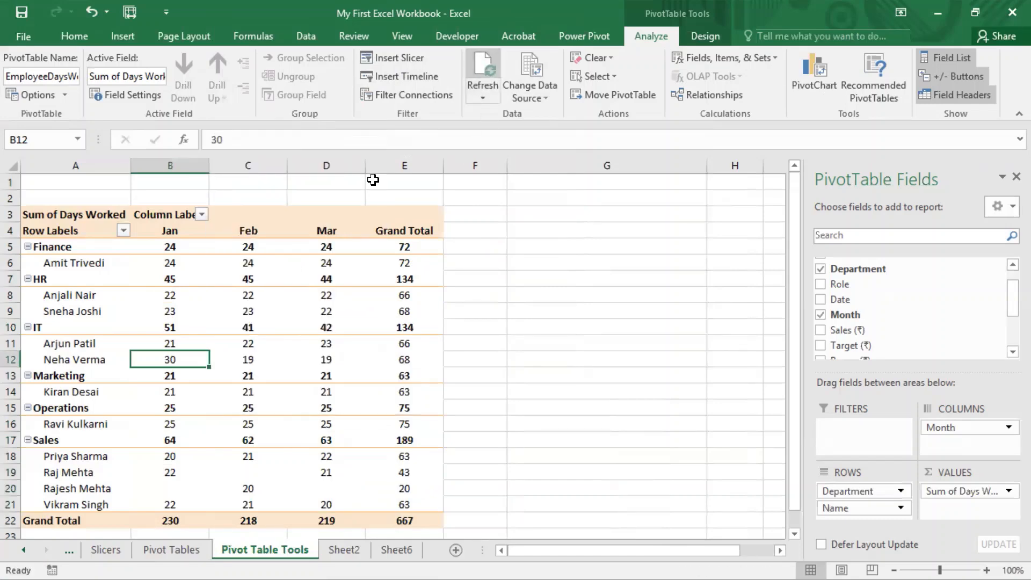
Step: Set the PivotTable's options to show NA for empty cells, leaving the custom error value display off
left_click(32, 92)
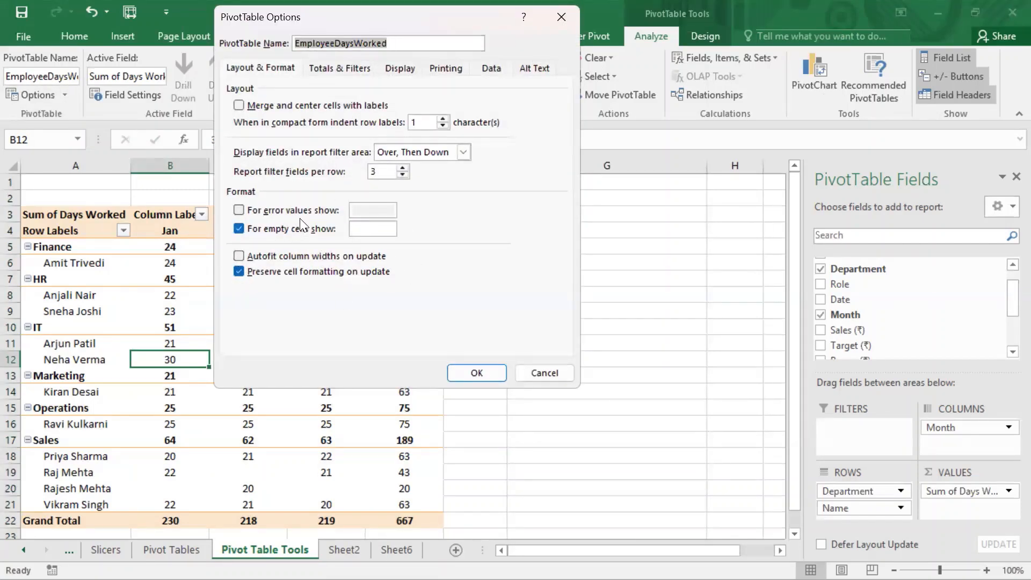
left_click(253, 211)
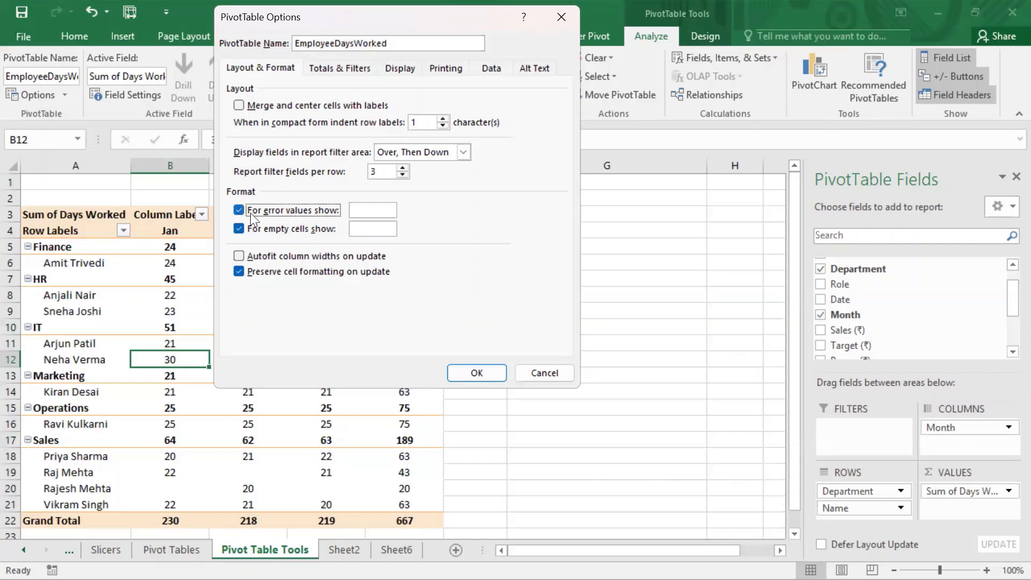
left_click(373, 210)
left_click(239, 210)
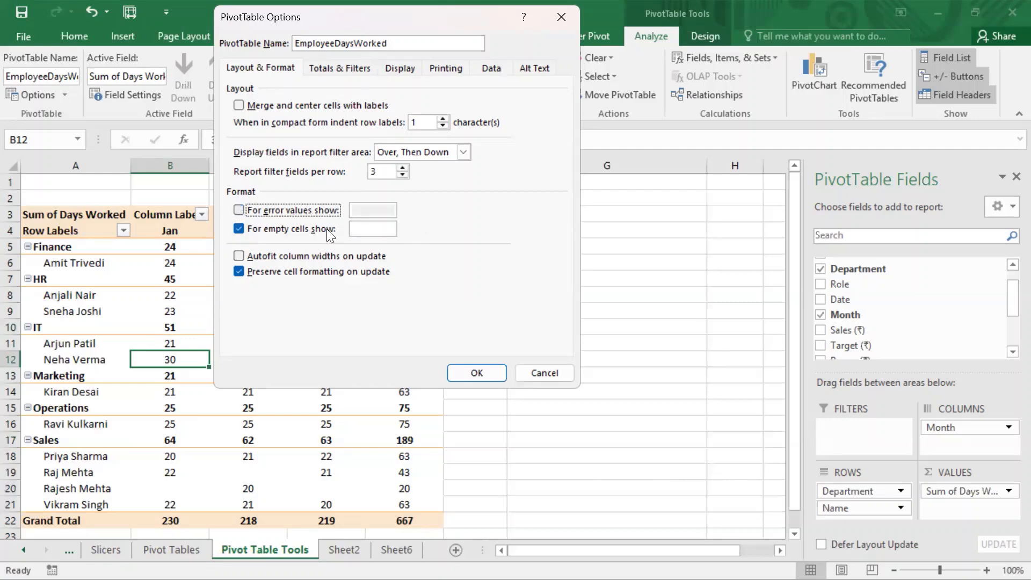
left_click(368, 232)
type("NA")
left_click(453, 376)
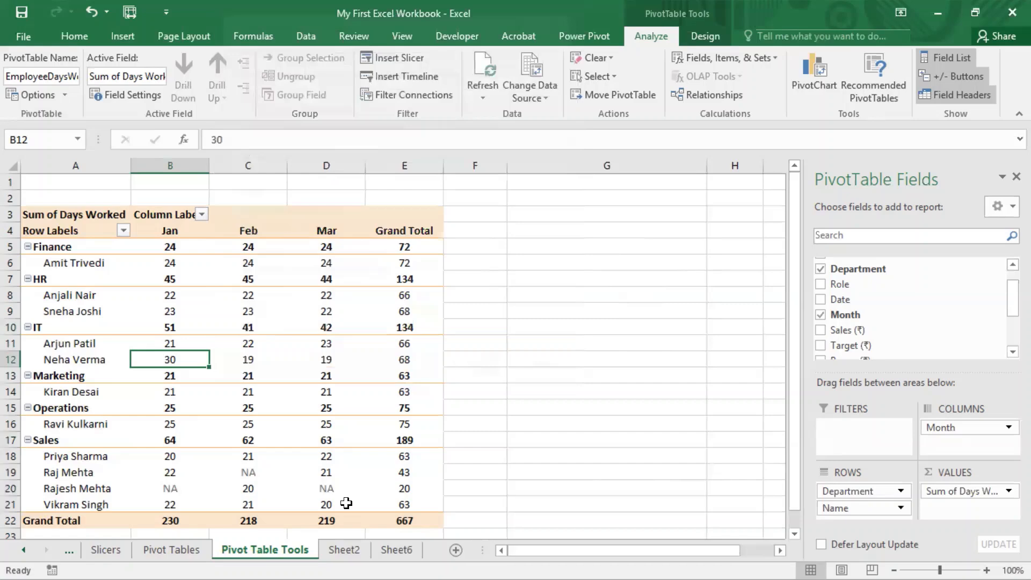
Step: Inspect how the cells without data in the Sales department's rows are displayed
left_click(288, 490)
left_click(253, 476)
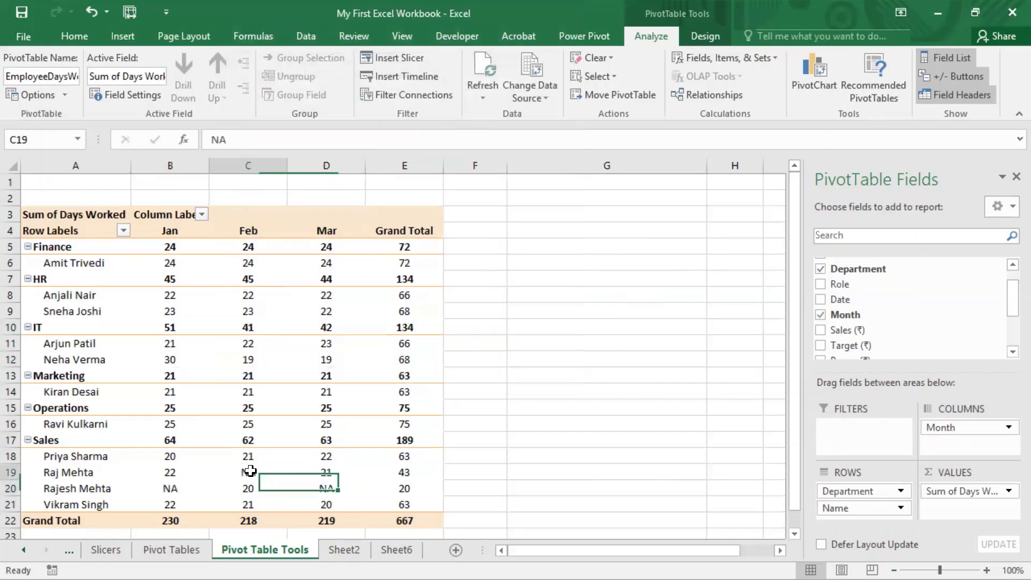
left_click(170, 491)
left_click(289, 486)
left_click(263, 475)
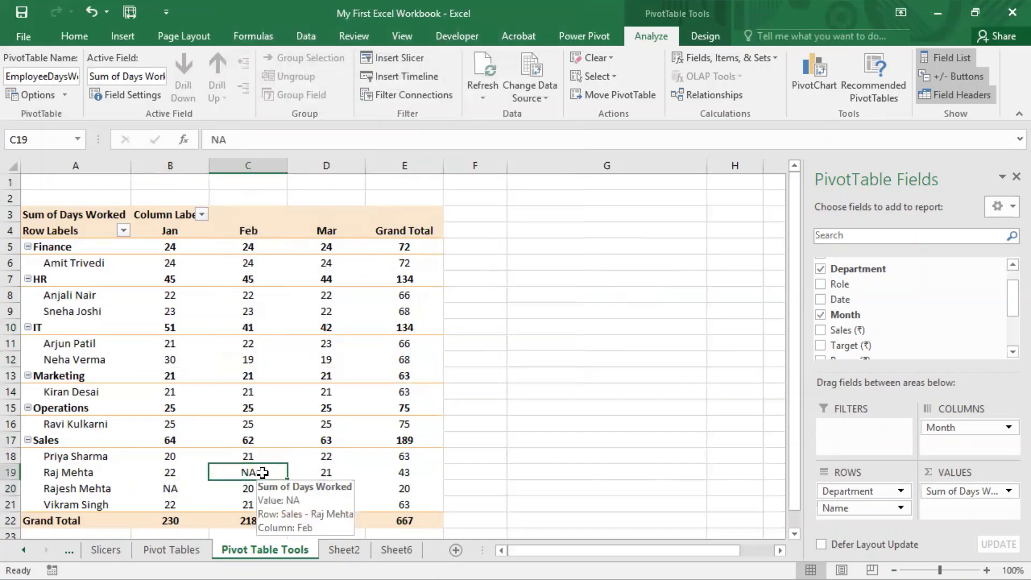
Step: Clear the replacement text for empty cells in the PivotTable's options
left_click(32, 94)
left_click_drag(382, 226, 289, 228)
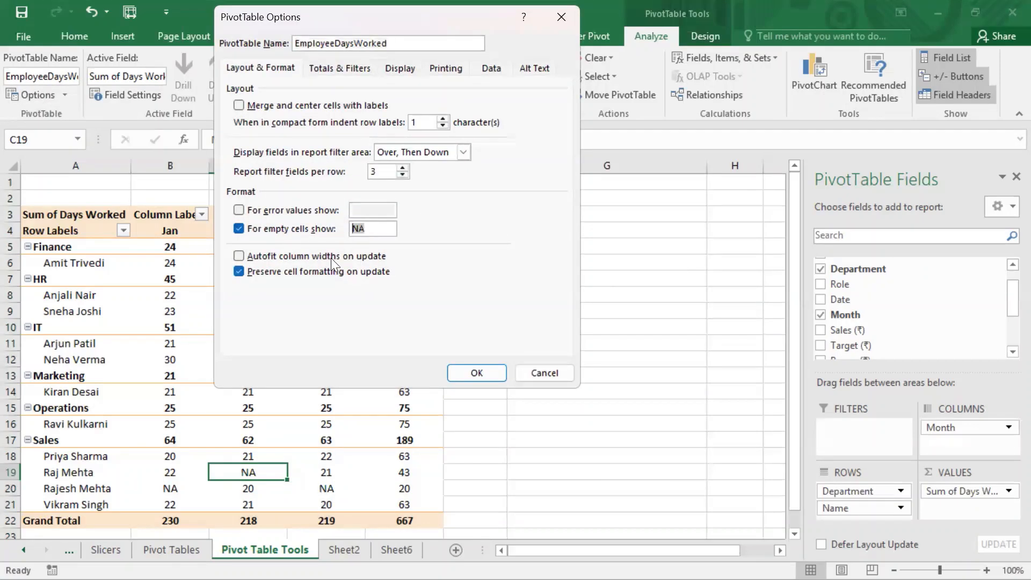
key("BackSpace")
left_click(468, 372)
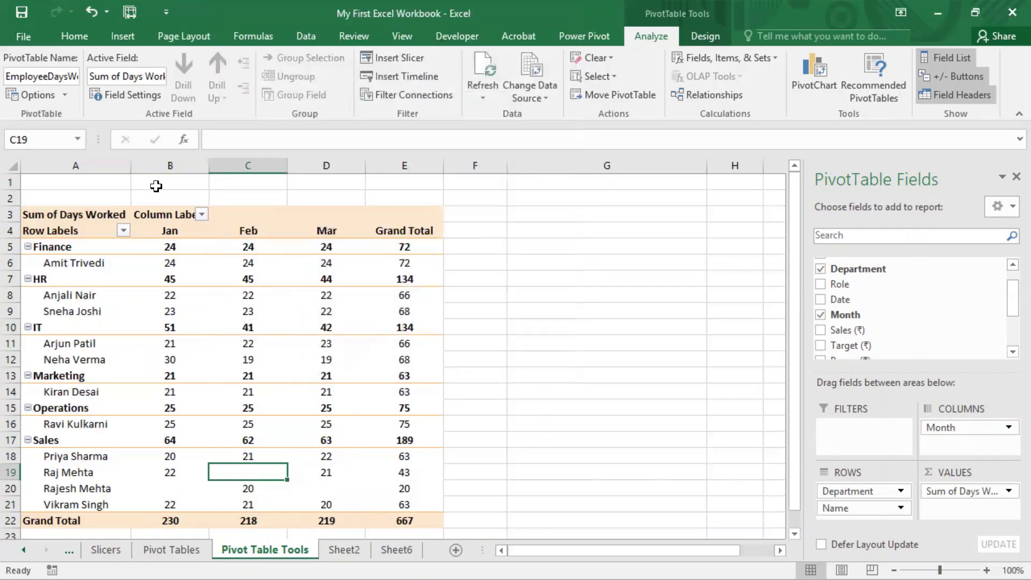
Step: Review the PivotTable's name and layout and format options, and cancel without changing them
left_click(40, 92)
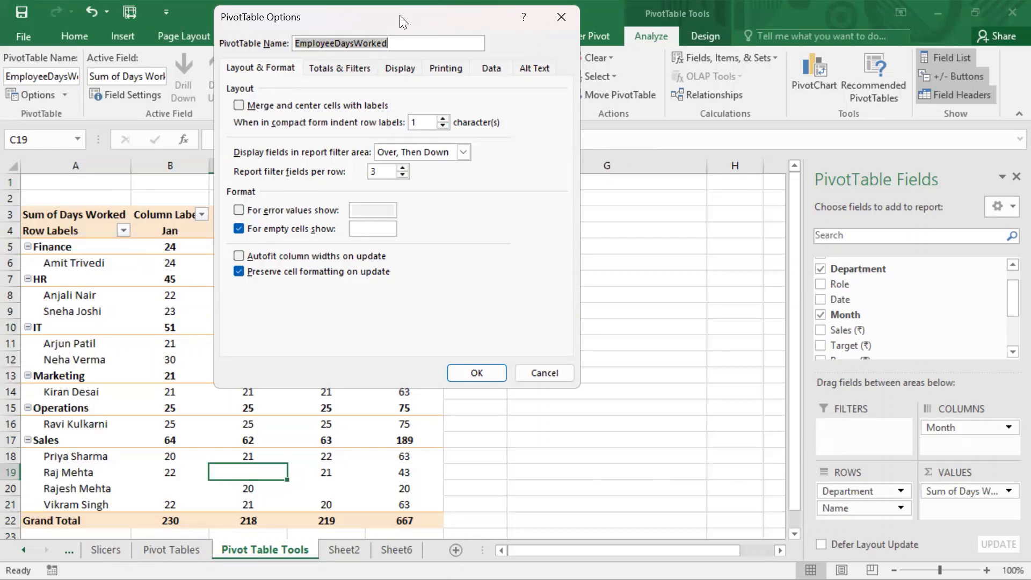
left_click_drag(400, 15, 417, 112)
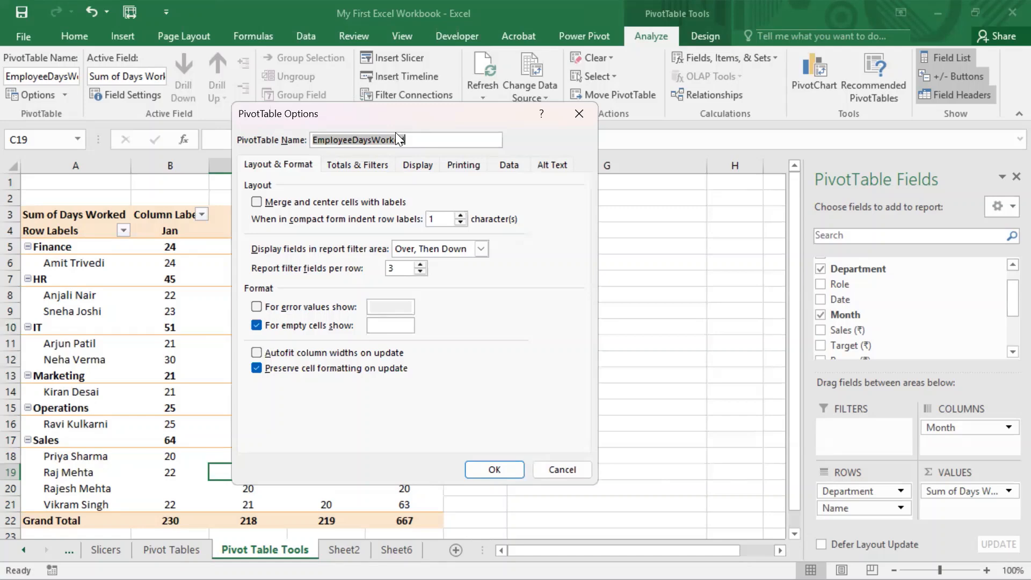
left_click(398, 139)
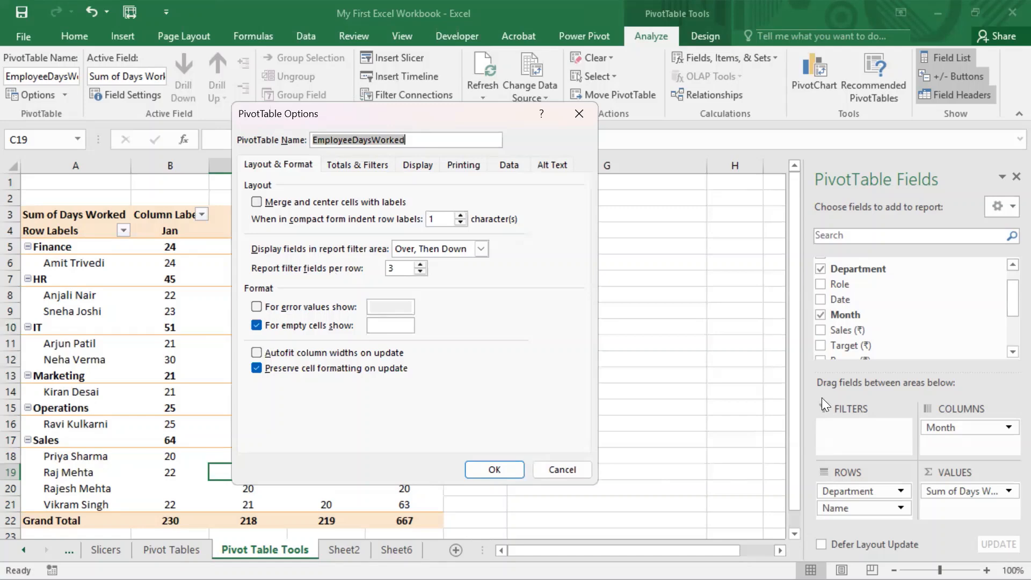
left_click(570, 466)
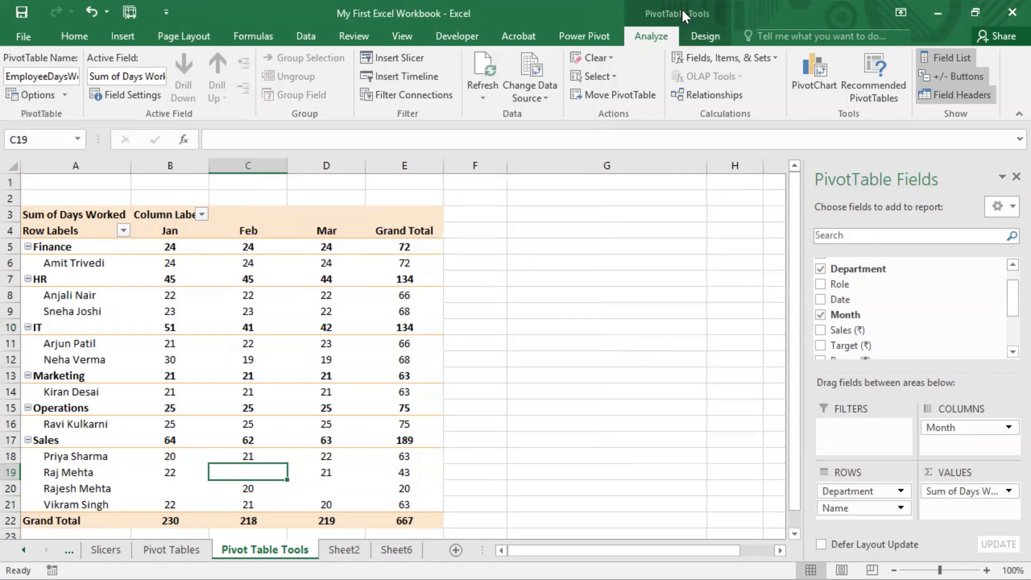
Step: Hide the PivotTable's field list and display it again
left_click(227, 325)
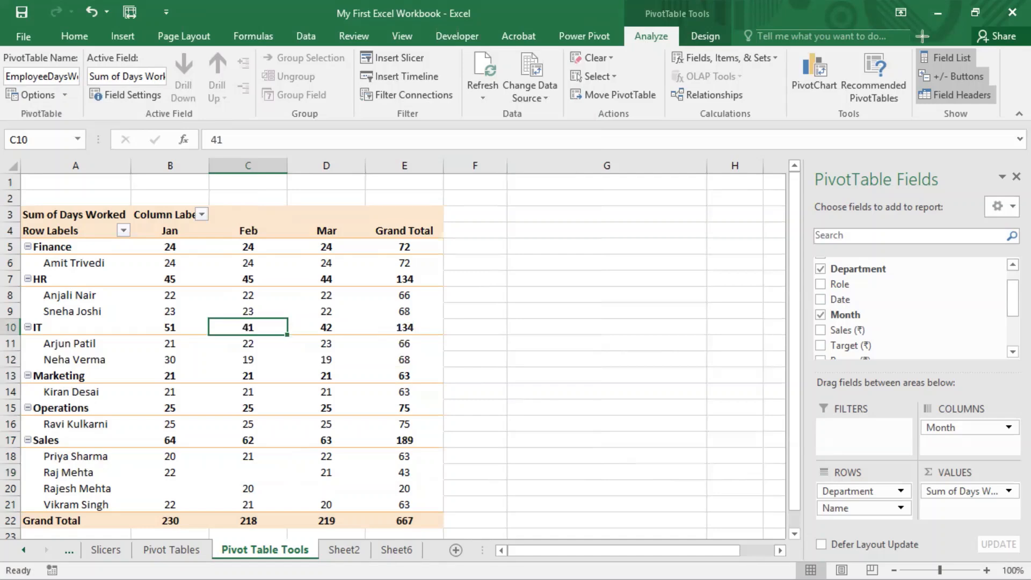
mouse_move(907, 51)
left_mouse_down()
mouse_move(924, 94)
mouse_move(1018, 124)
left_mouse_up()
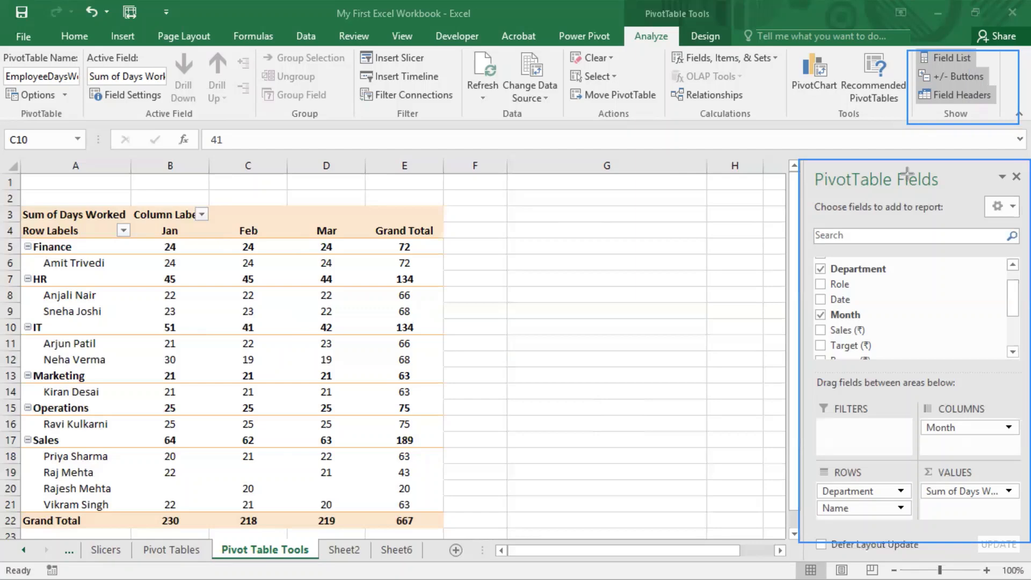
left_click(945, 53)
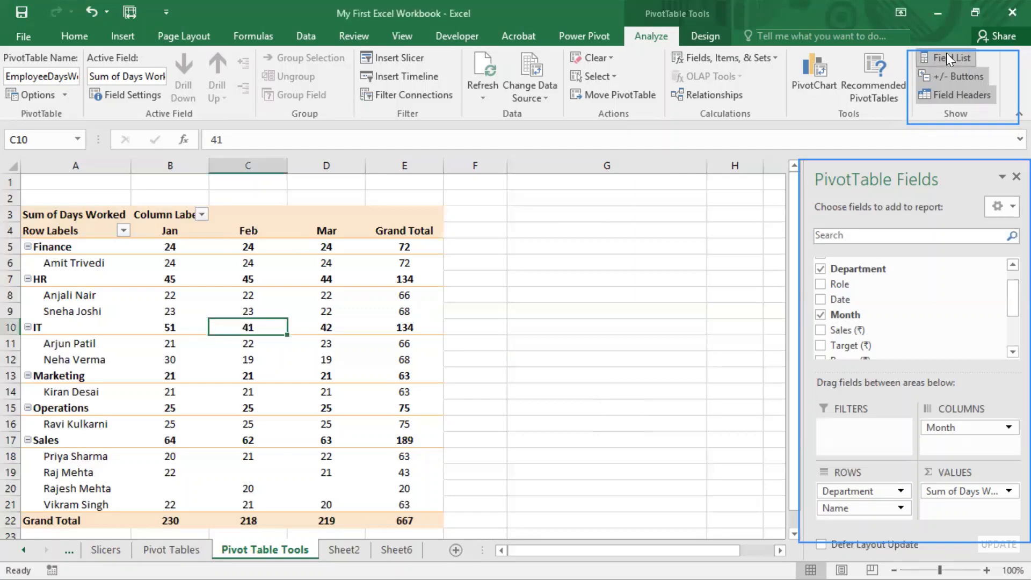
left_click(947, 53)
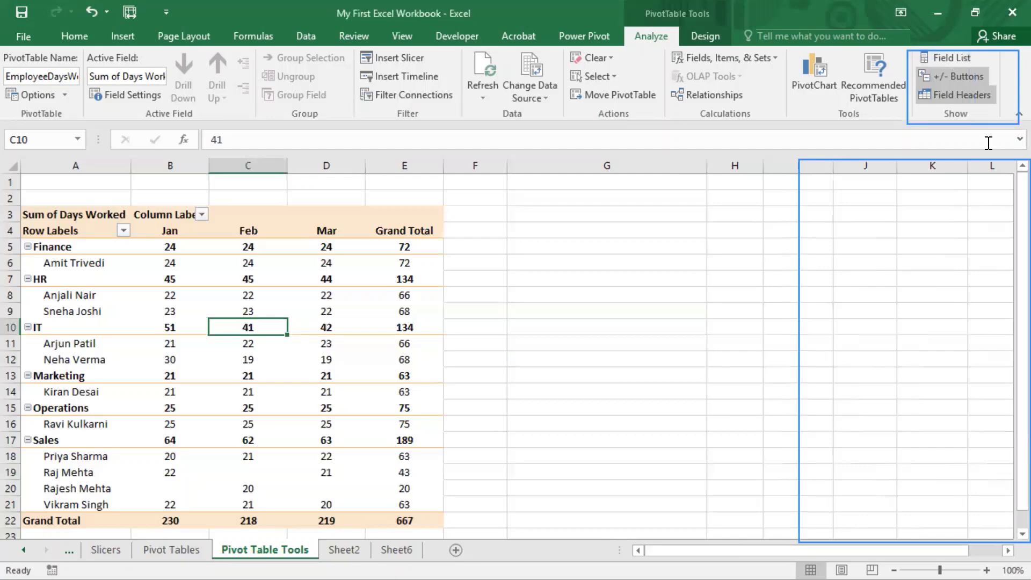
left_click(947, 59)
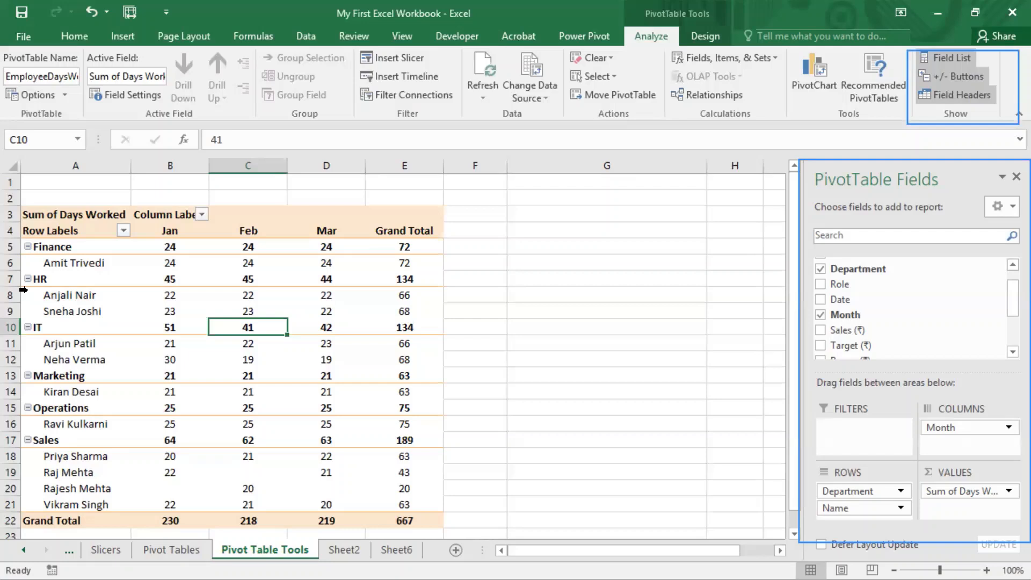
Step: Hide and restore the PivotTable's expand/collapse buttons, and do the same with its field headers
key("ctrl+2")
mouse_move(19, 237)
left_mouse_down()
mouse_move(43, 256)
mouse_move(32, 295)
mouse_move(32, 283)
left_mouse_up()
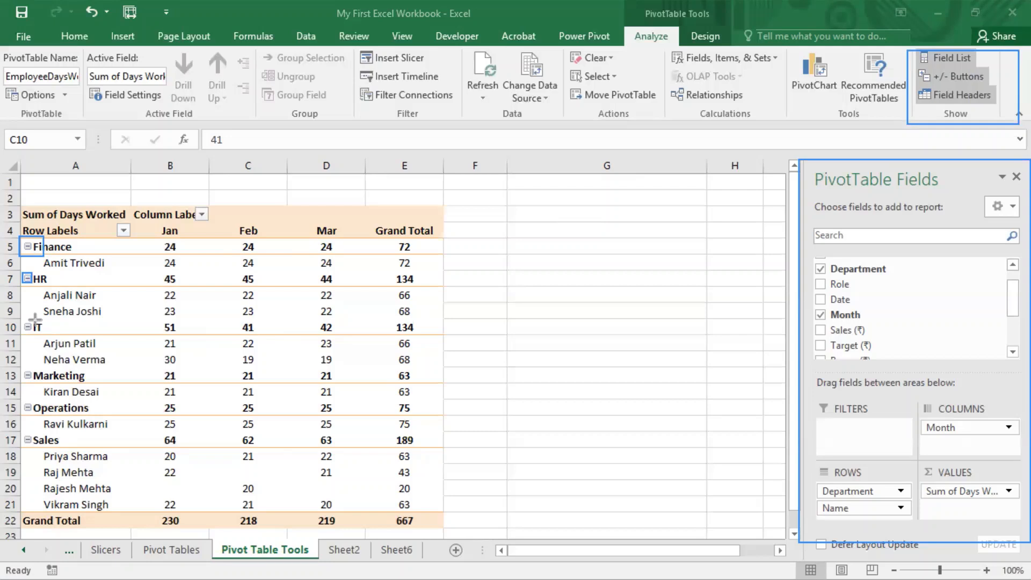
left_click(986, 75)
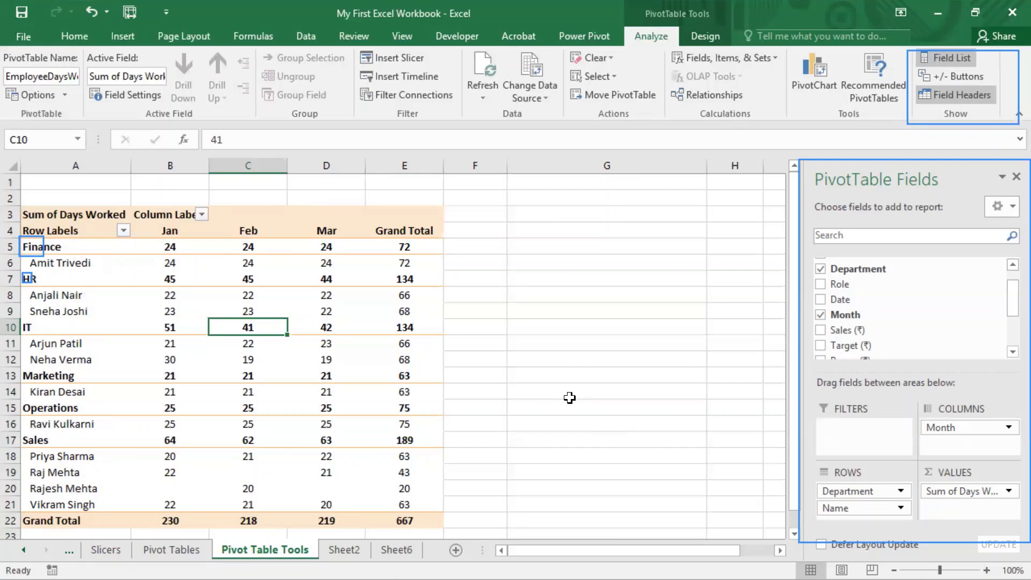
left_click(961, 76)
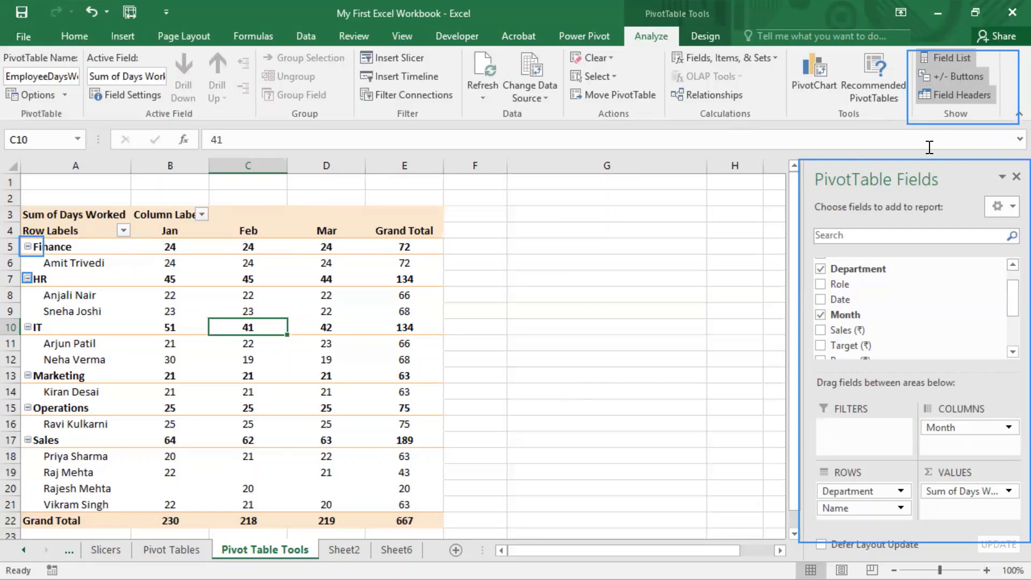
left_click(962, 96)
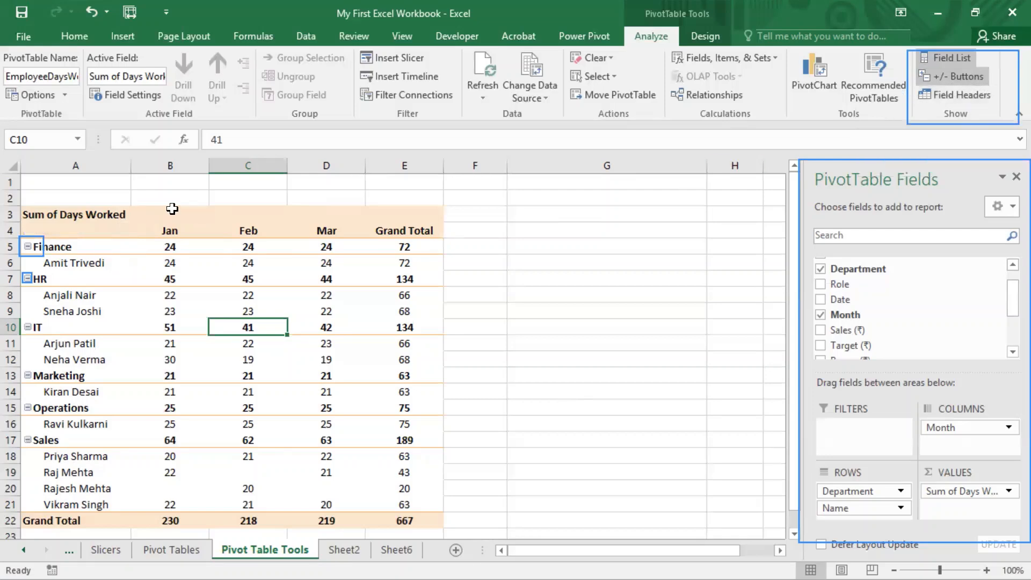
left_click(953, 94)
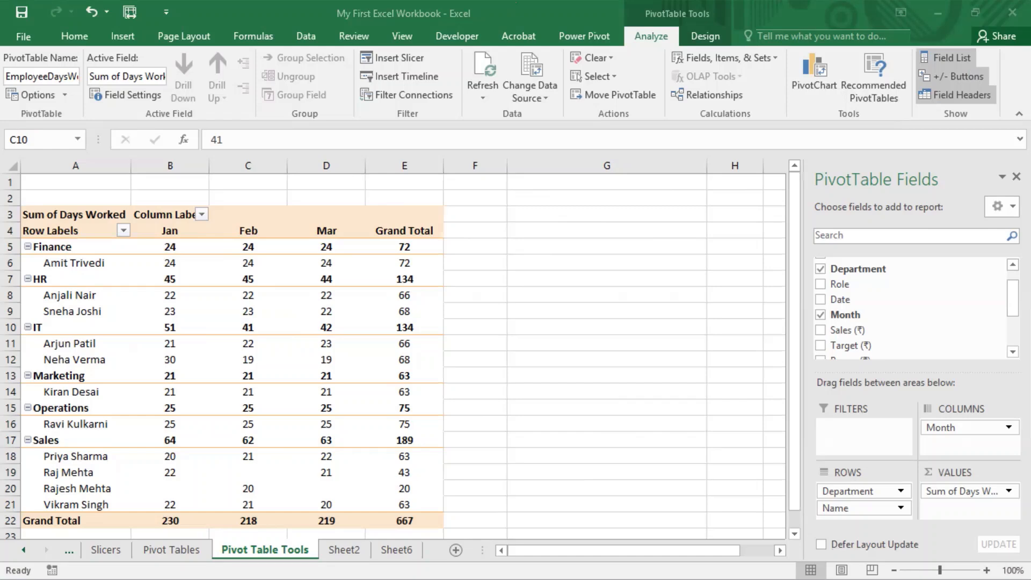
left_click(646, 40)
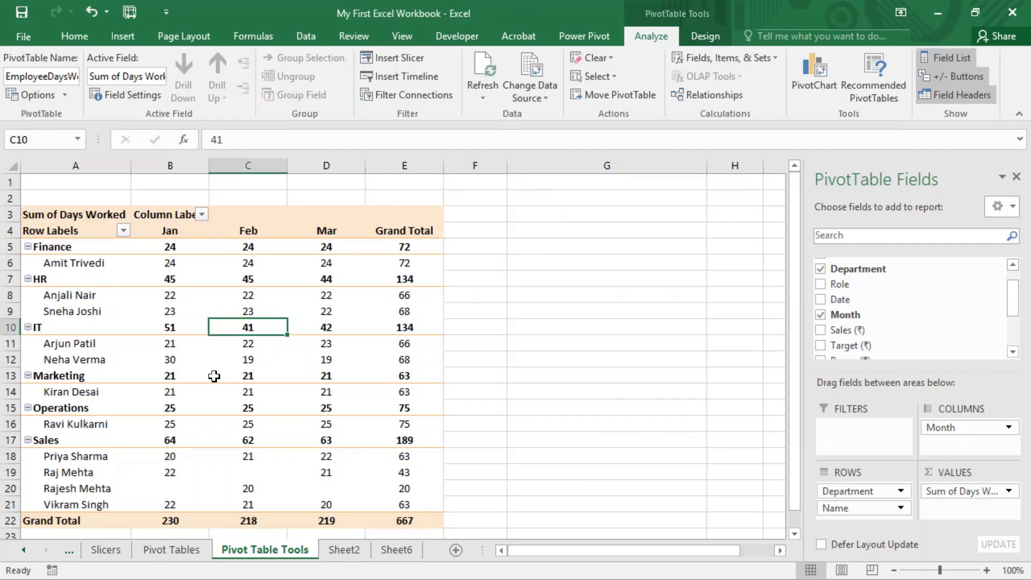
mouse_move(218, 376)
left_click_drag(353, 42, 467, 128)
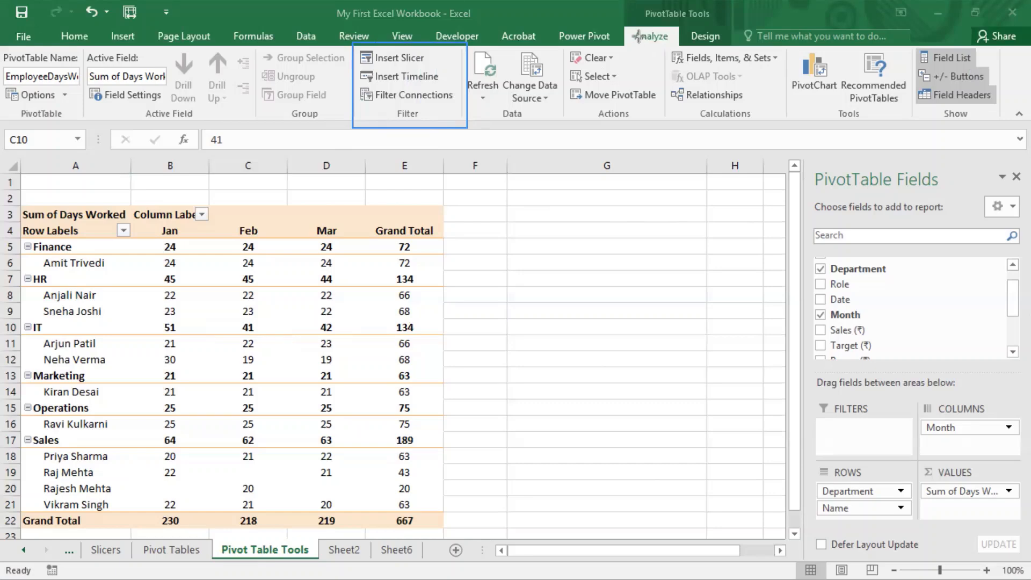
left_click_drag(661, 46, 785, 127)
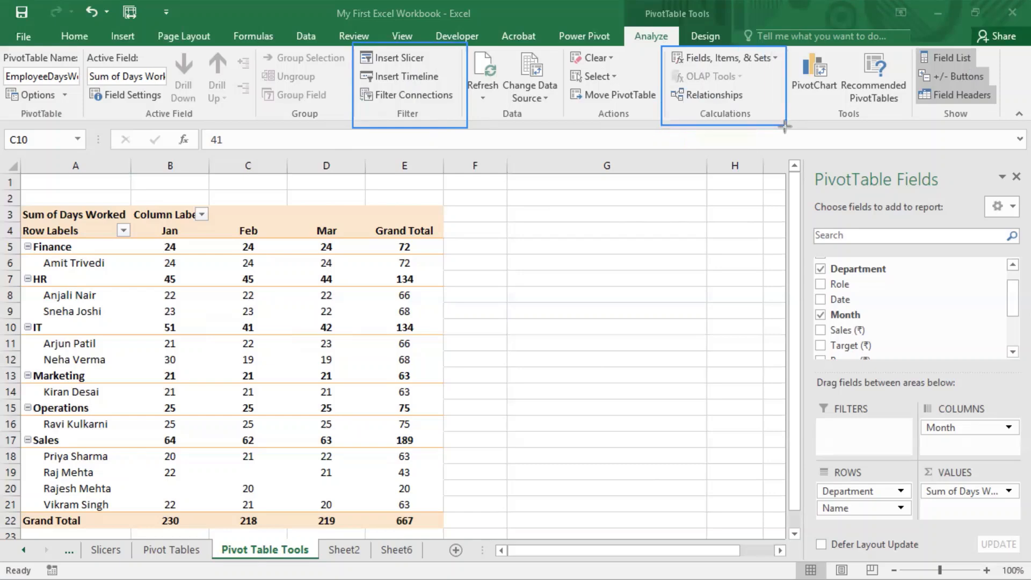